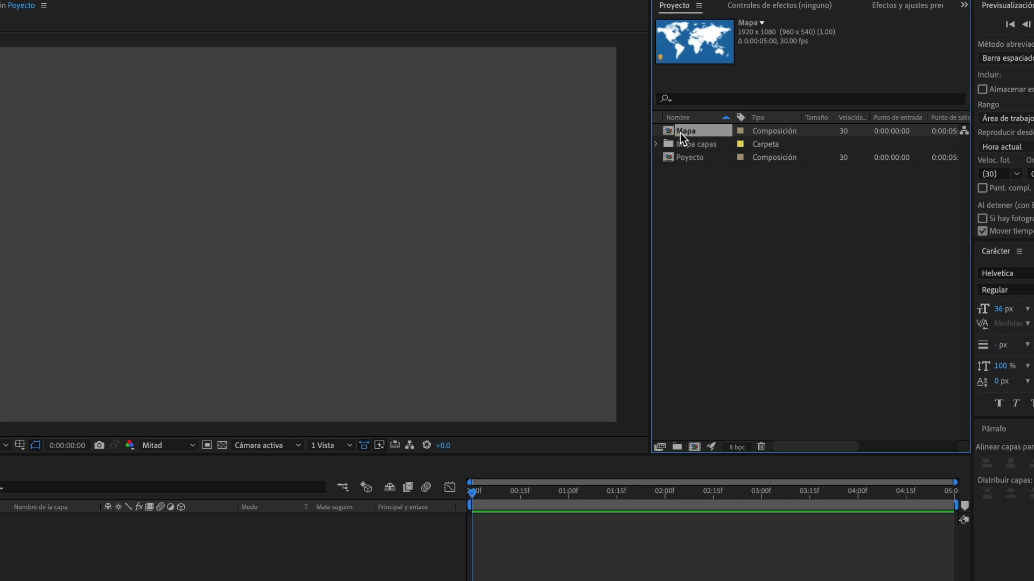
# Create a new folder named Archivo in the project
pyautogui.click(692, 205)
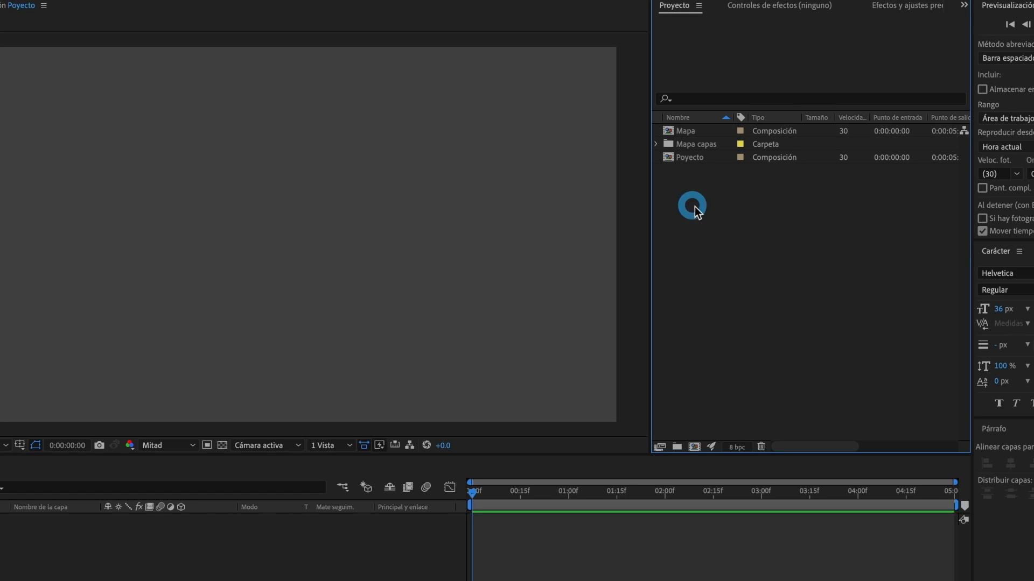
pyautogui.rightClick(694, 206)
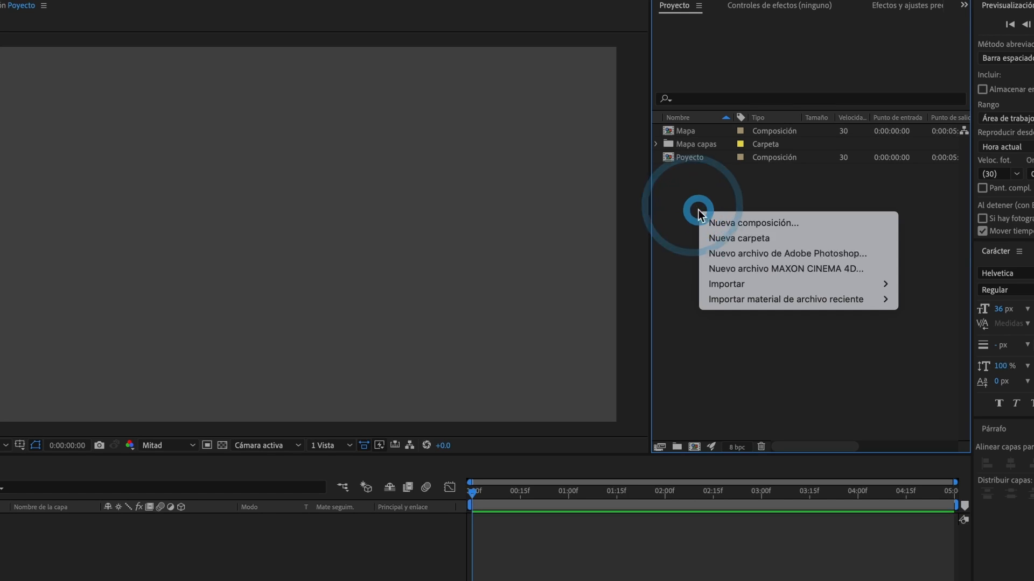
pyautogui.click(726, 236)
pyautogui.write('Archivo')
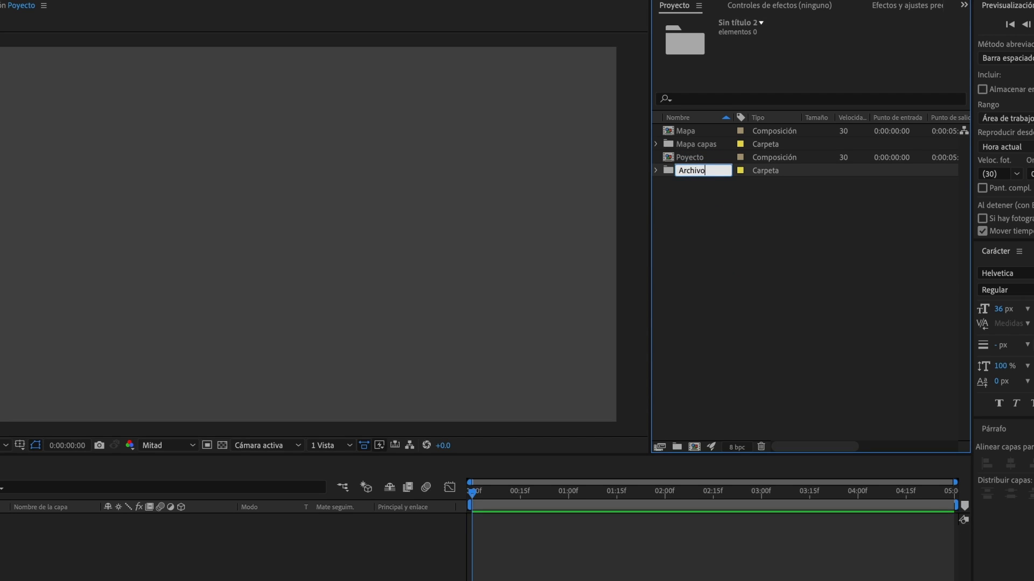
pyautogui.press('Return')
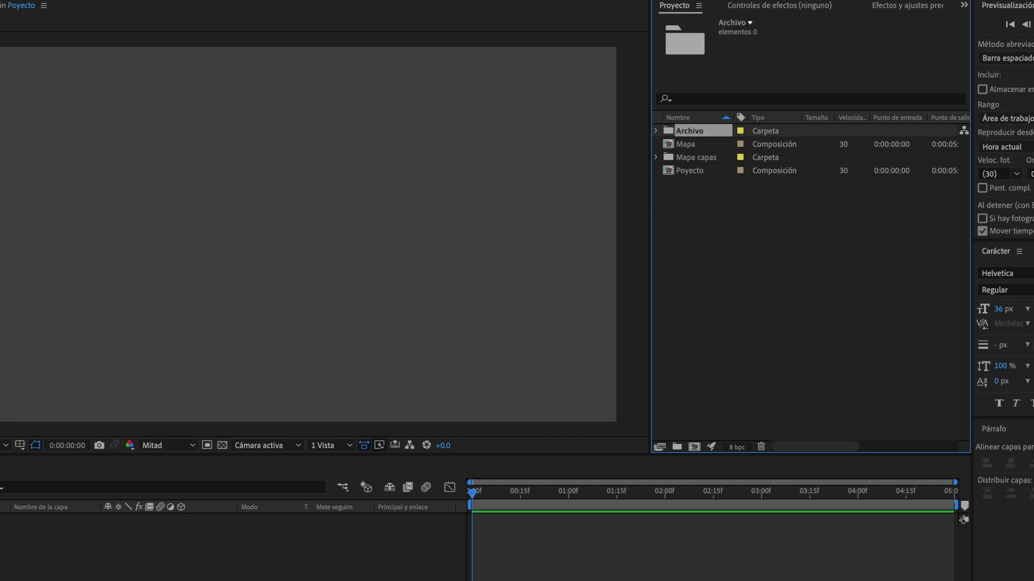
# Move the Mapa composition and the Mapa capas folder into the Archivo folder
pyautogui.click(694, 156)
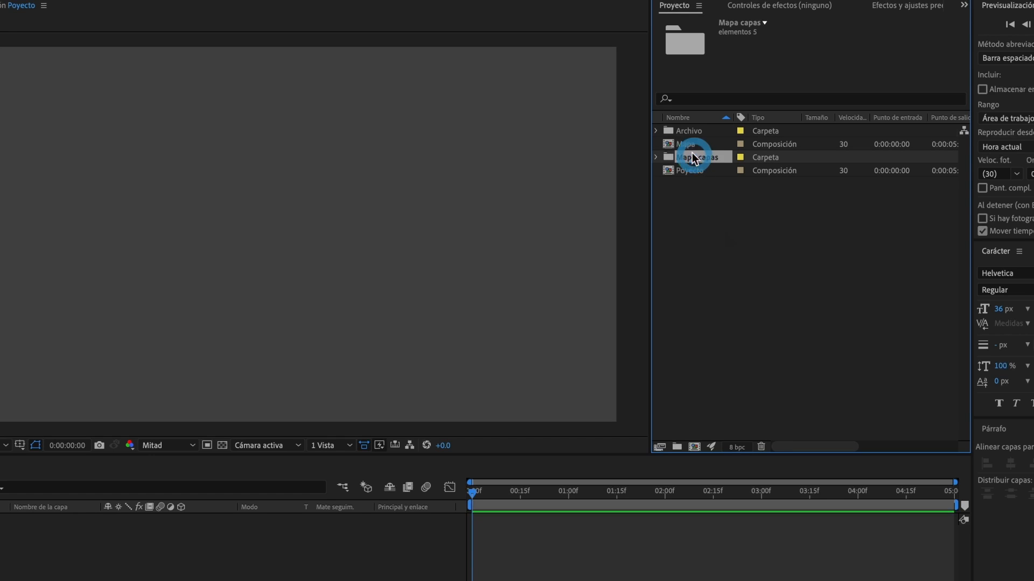
pyautogui.keyDown('shift'); pyautogui.click(693, 144); pyautogui.keyUp('shift')
pyautogui.moveTo(694, 144); pyautogui.dragTo(693, 132)
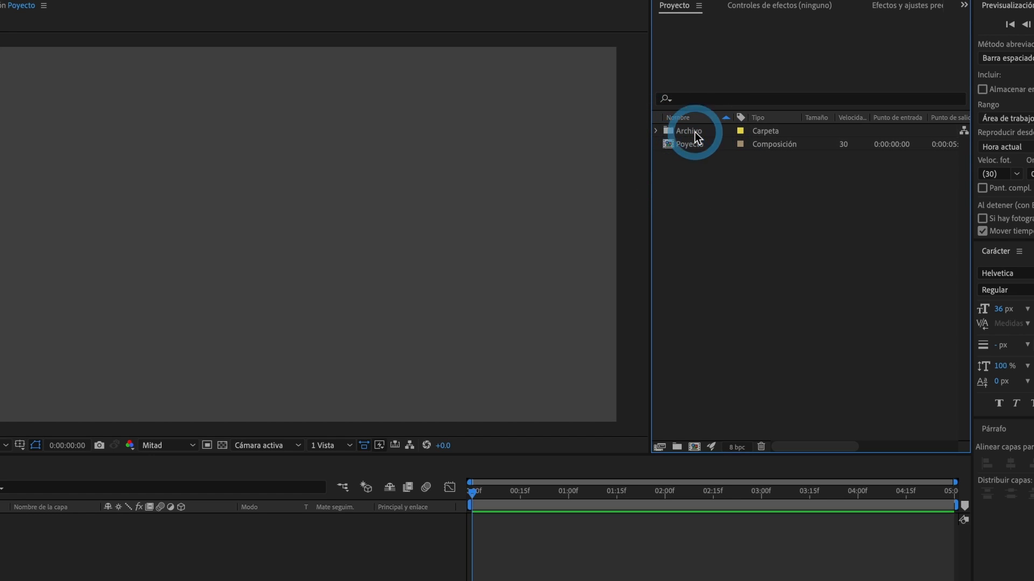
# Expand the Archivo and Mapa capas folders and add Mapa/Mapa.ai as a layer in the Poyecto composition
pyautogui.click(656, 131)
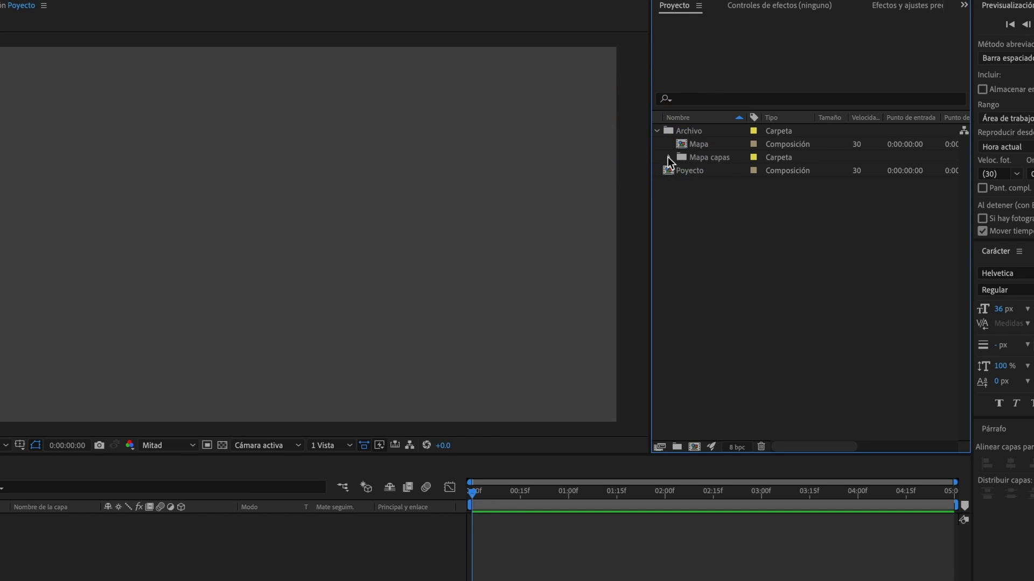
pyautogui.click(668, 157)
pyautogui.click(710, 173)
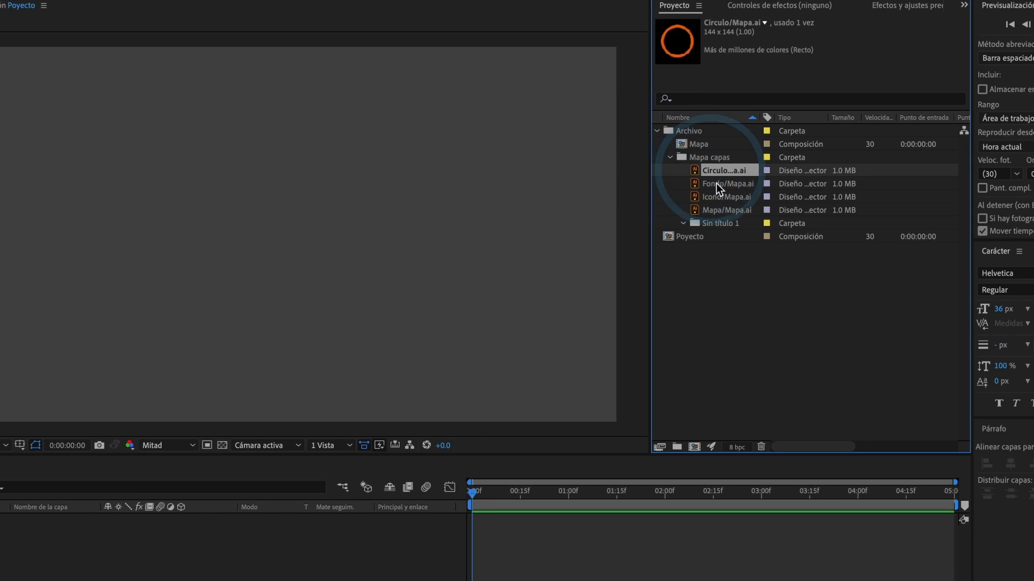
pyautogui.click(716, 183)
pyautogui.click(722, 197)
pyautogui.click(720, 210)
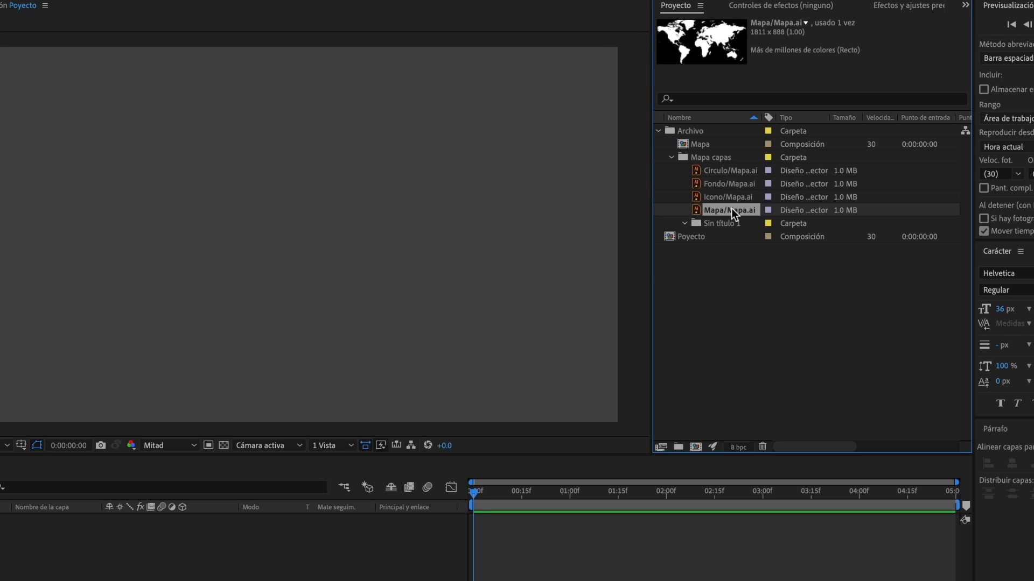
pyautogui.moveTo(731, 208); pyautogui.dragTo(189, 554)
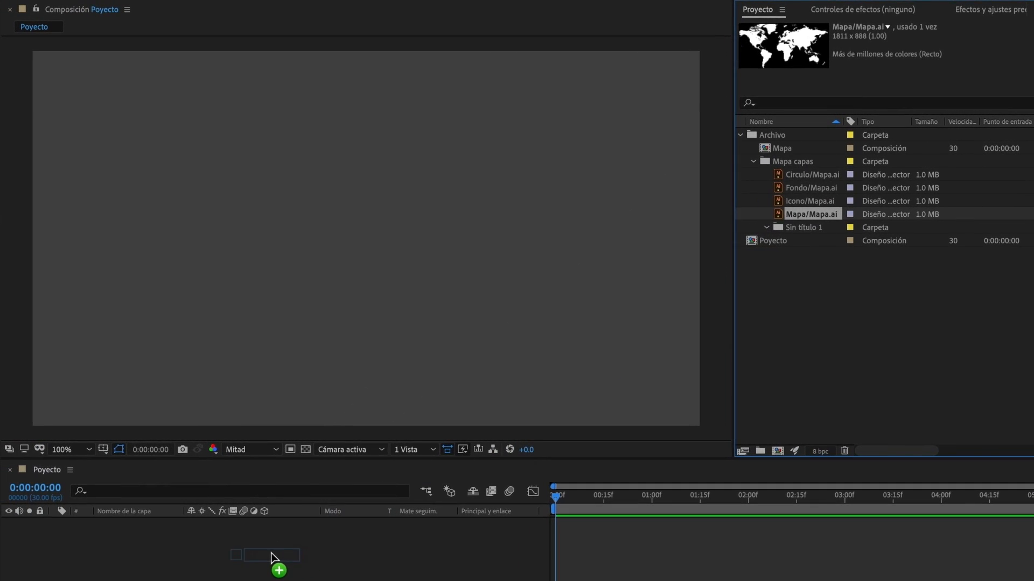
pyautogui.moveTo(271, 557); pyautogui.dragTo(272, 557)
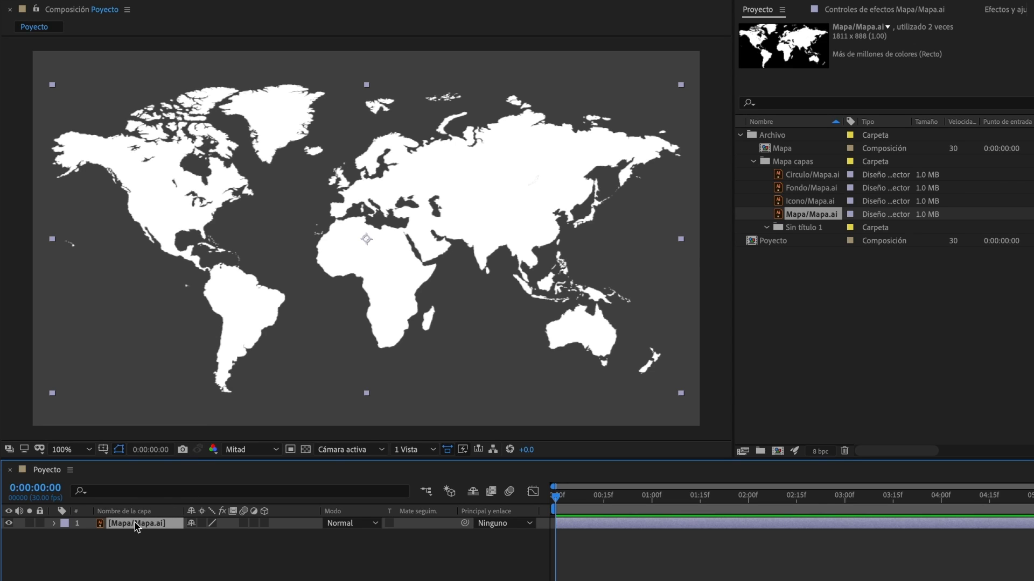
# Enlarge the map layer to 172% with continuous rasterization, and reposition it so the Americas are in view
pyautogui.press('s')
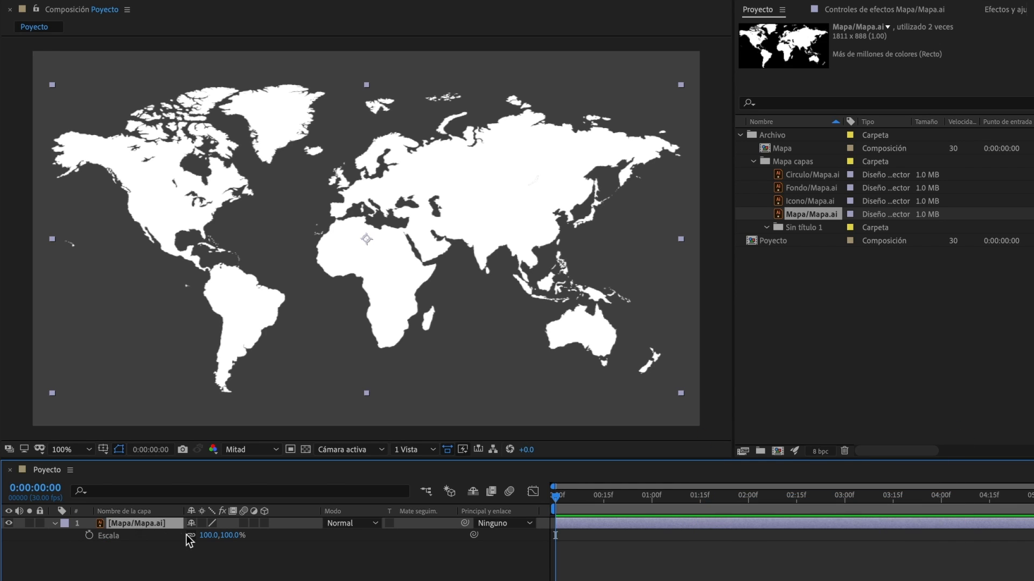
pyautogui.moveTo(207, 535); pyautogui.dragTo(250, 535)
pyautogui.moveTo(206, 351); pyautogui.dragTo(445, 344)
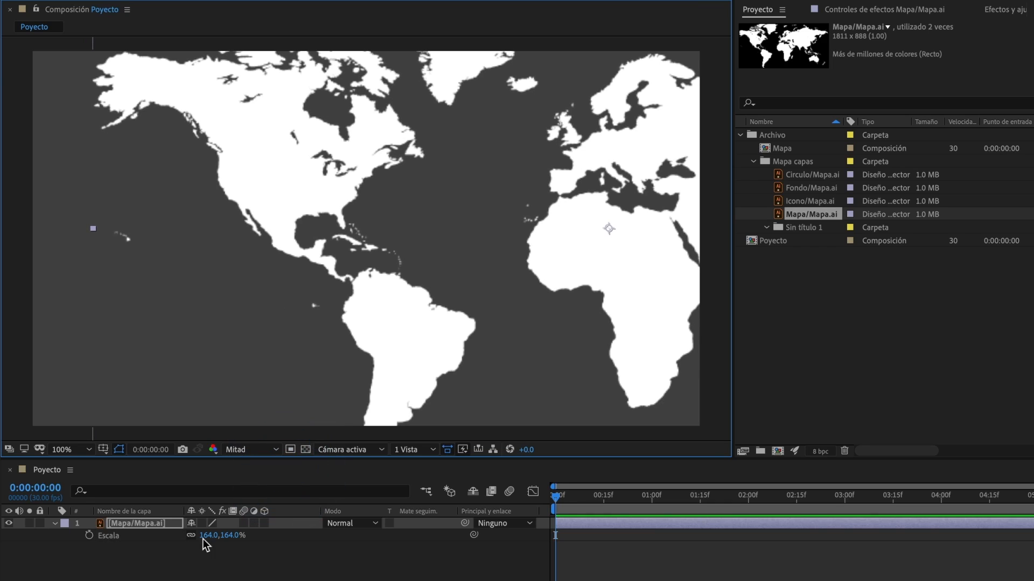
pyautogui.moveTo(206, 535); pyautogui.dragTo(215, 535)
pyautogui.moveTo(392, 364); pyautogui.dragTo(399, 344)
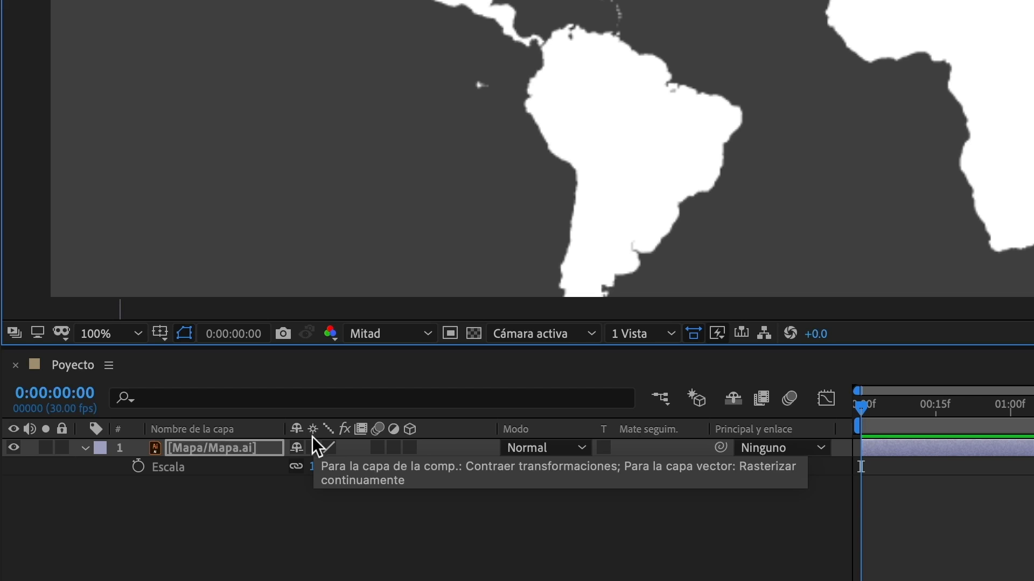
pyautogui.click(312, 449)
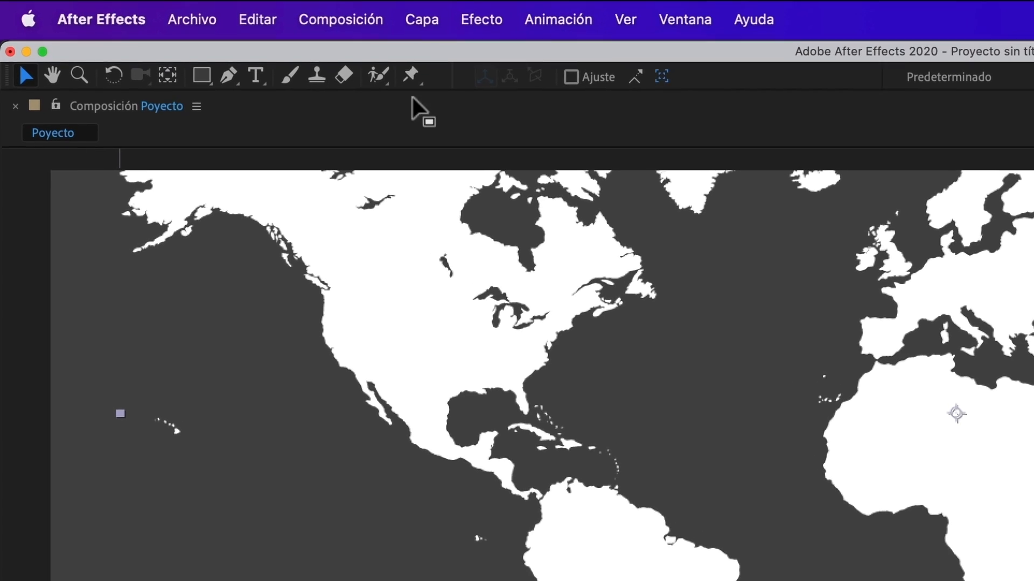
# Create a shape layer and draw a curved Pen path on it from the United States to central South America
pyautogui.click(421, 18)
pyautogui.moveTo(432, 64)
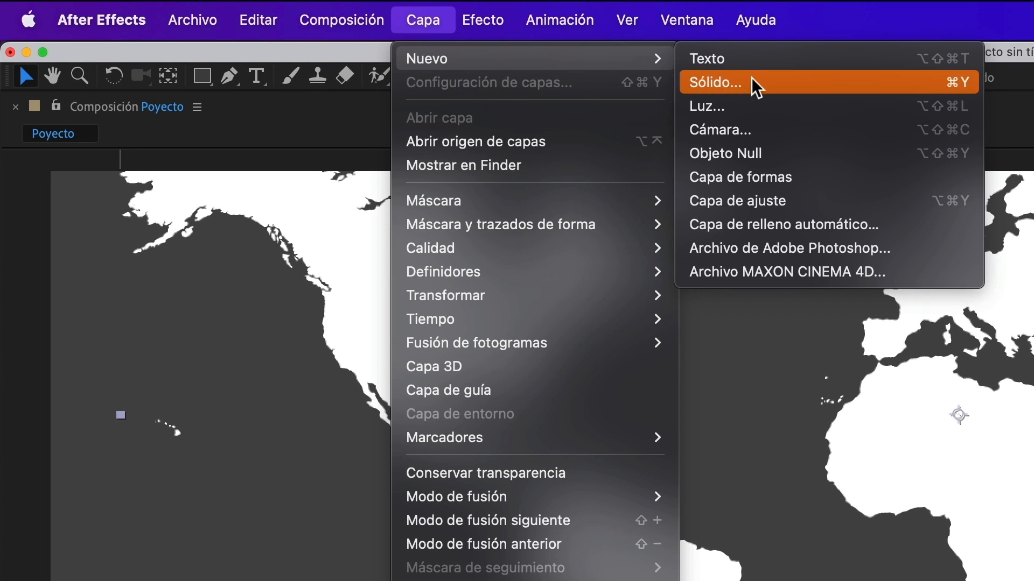
pyautogui.click(750, 179)
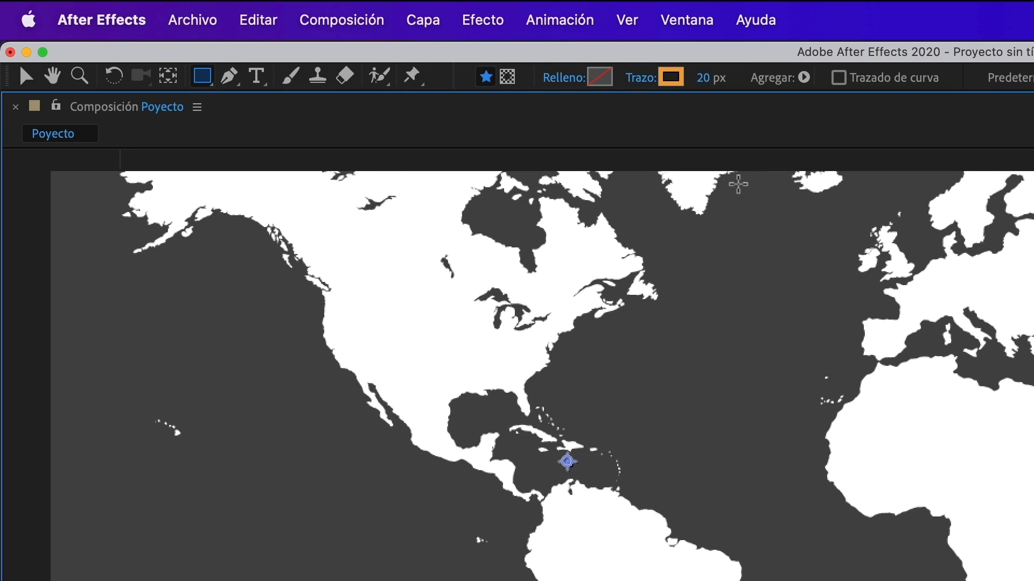
pyautogui.click(230, 80)
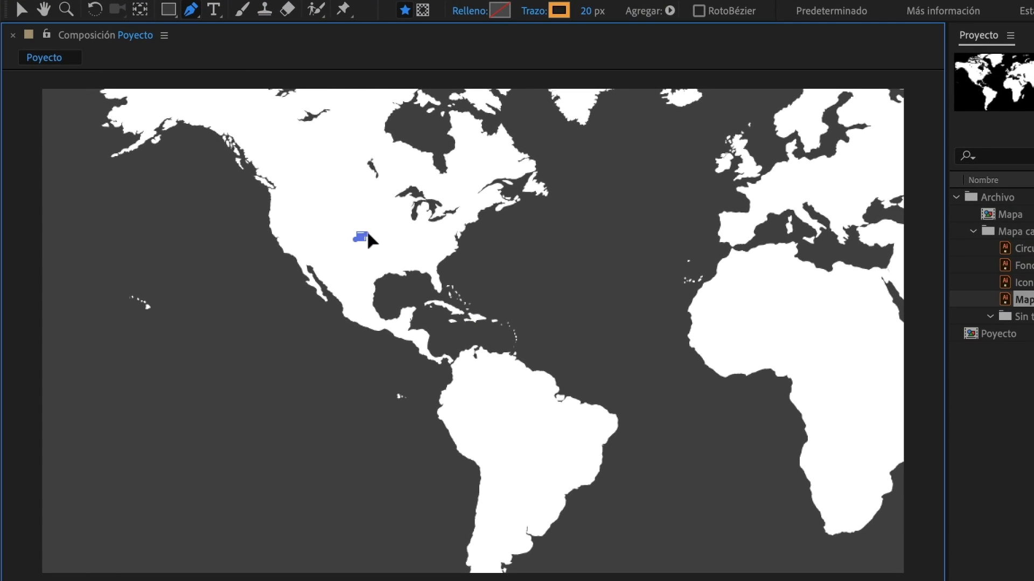
pyautogui.moveTo(360, 237); pyautogui.dragTo(401, 221)
pyautogui.moveTo(527, 437)
pyautogui.mouseDown()
pyautogui.moveTo(549, 382)
pyautogui.moveTo(475, 529)
pyautogui.mouseUp()
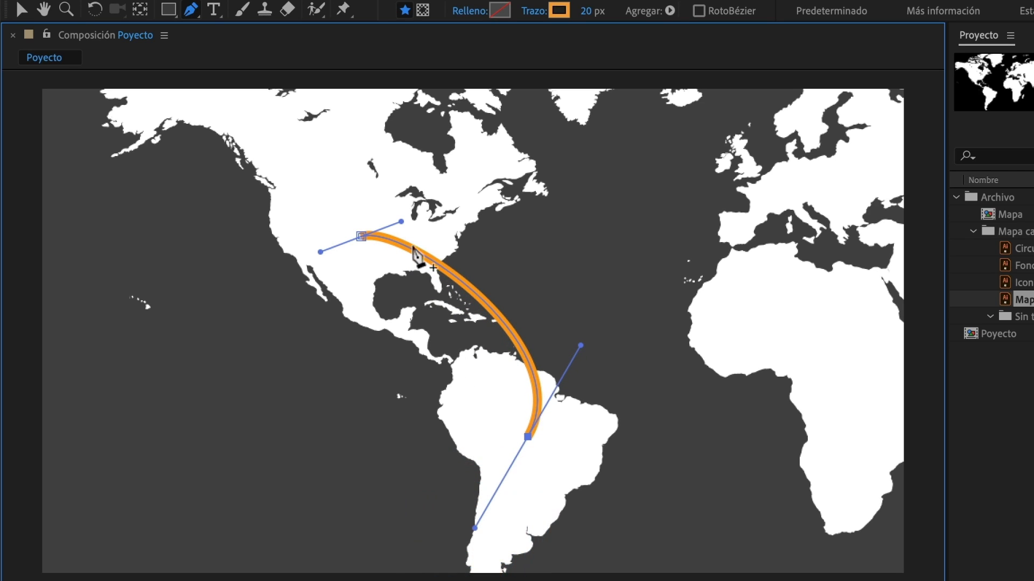
# Extend the direction handles at both ends of the route path so its arc bulges further into the Atlantic
pyautogui.moveTo(402, 220); pyautogui.dragTo(500, 200)
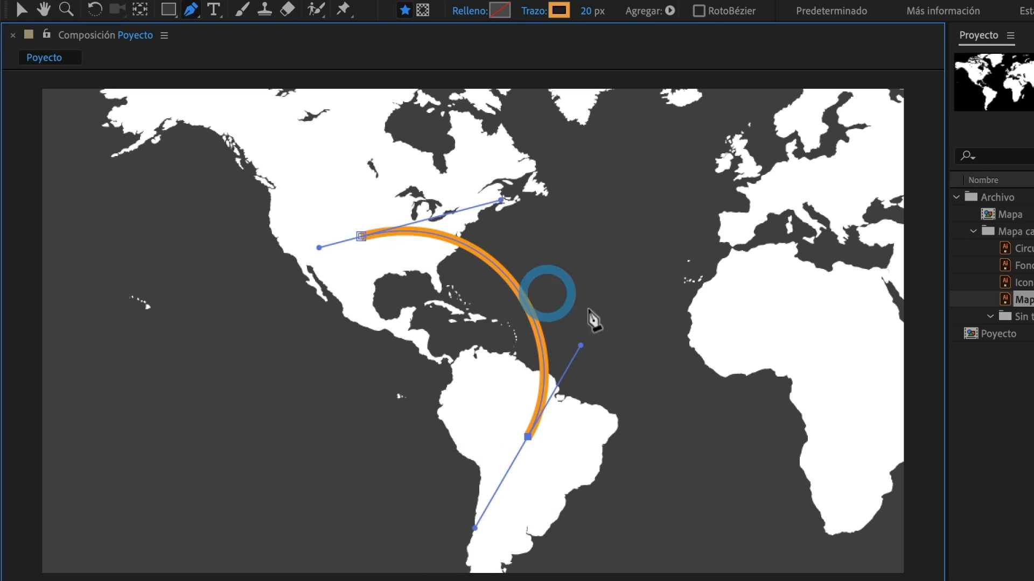
pyautogui.moveTo(580, 346); pyautogui.dragTo(598, 326)
pyautogui.moveTo(500, 200); pyautogui.dragTo(506, 192)
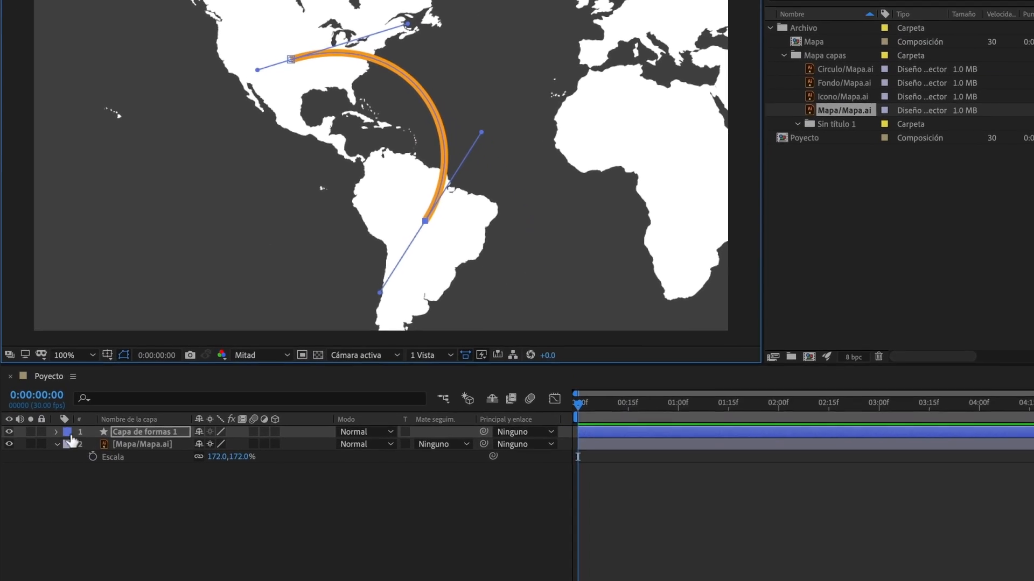
# Expand the shape layer's contents down to the Trazo 1 stroke properties of Forma 1
pyautogui.click(56, 393)
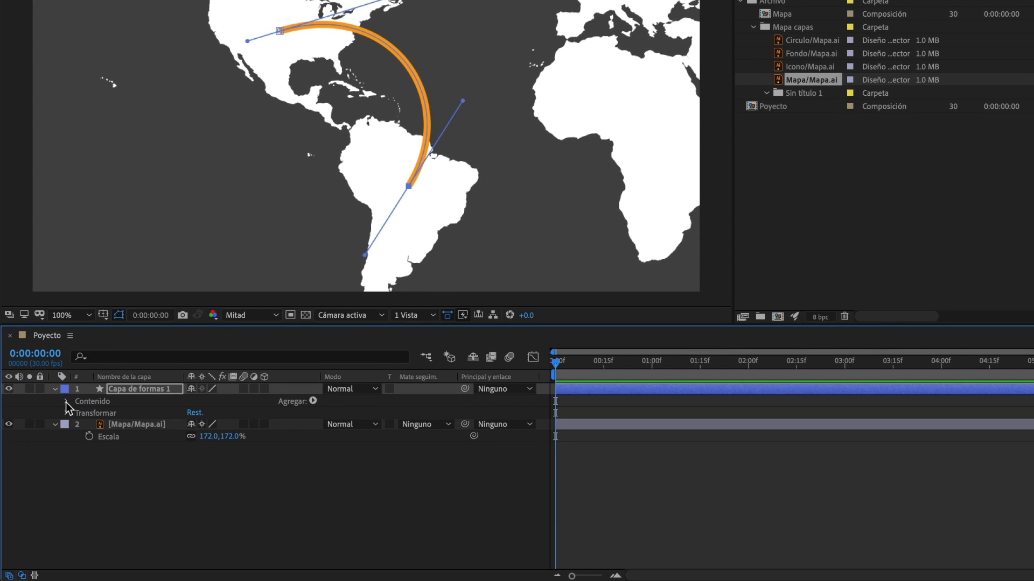
pyautogui.click(66, 401)
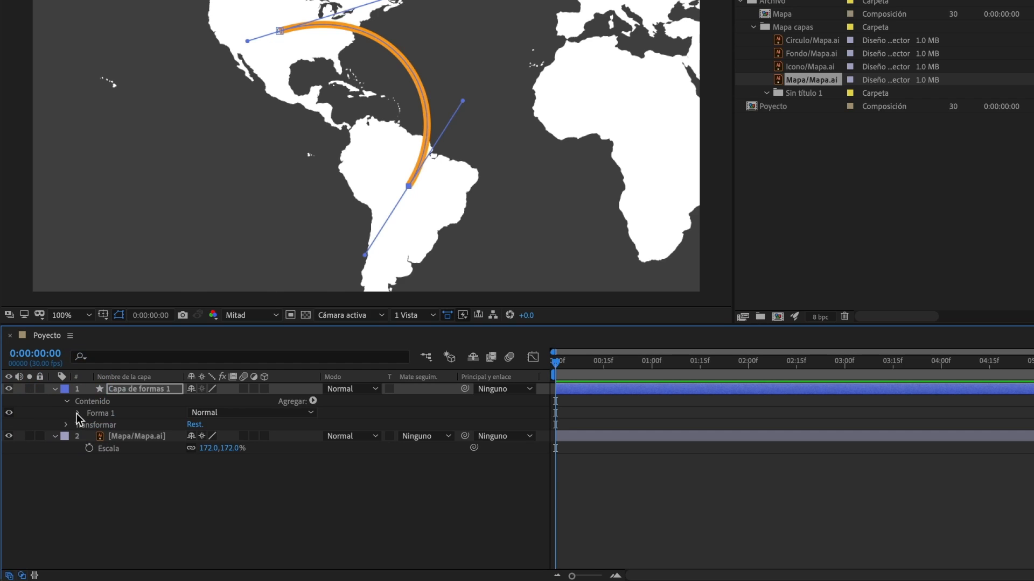
pyautogui.click(77, 413)
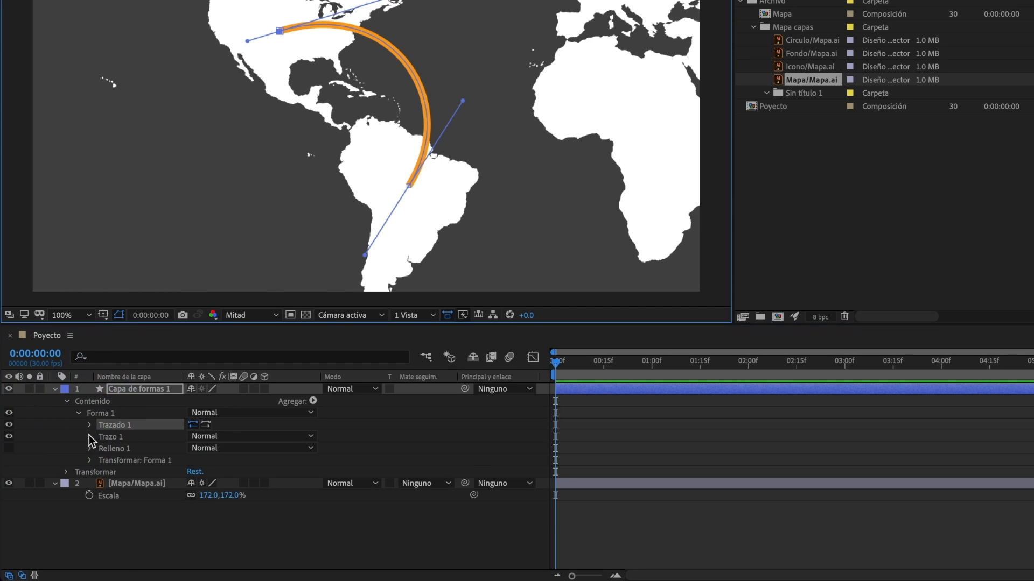
pyautogui.click(90, 437)
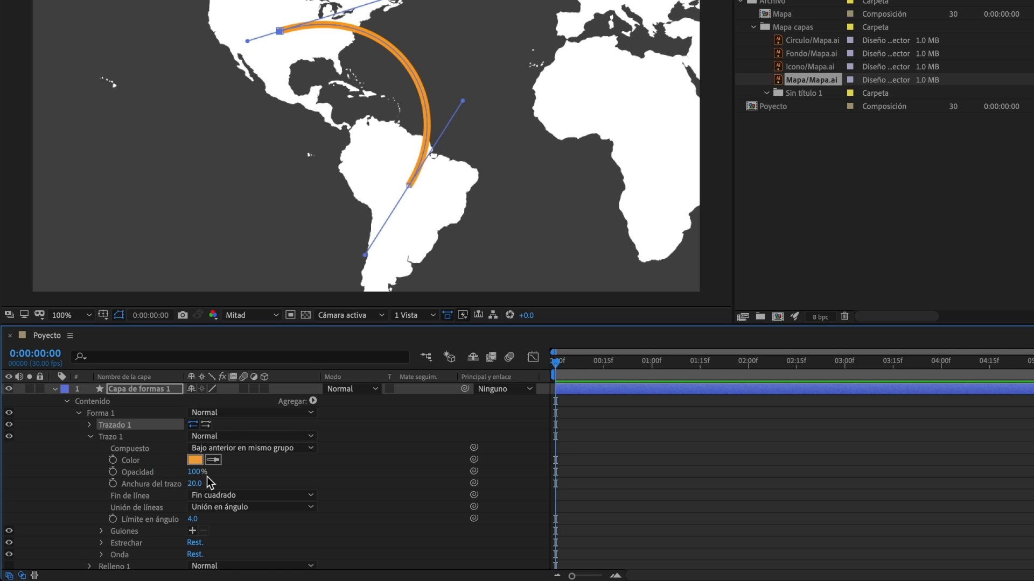
# Try a stroke width of 71 on the route line and set it back to 20
pyautogui.moveTo(190, 485); pyautogui.dragTo(238, 479)
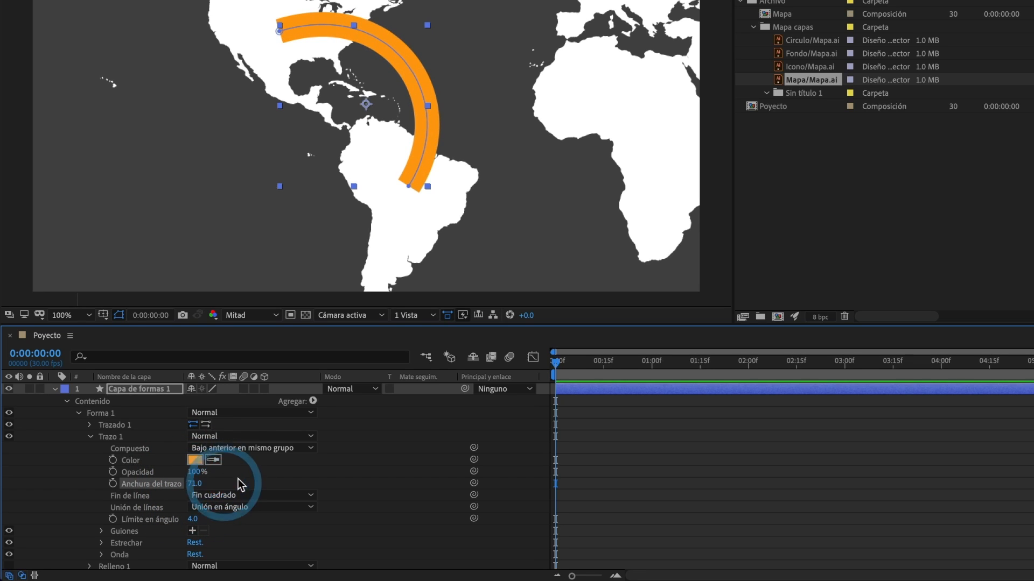
pyautogui.click(192, 484)
pyautogui.write('2')
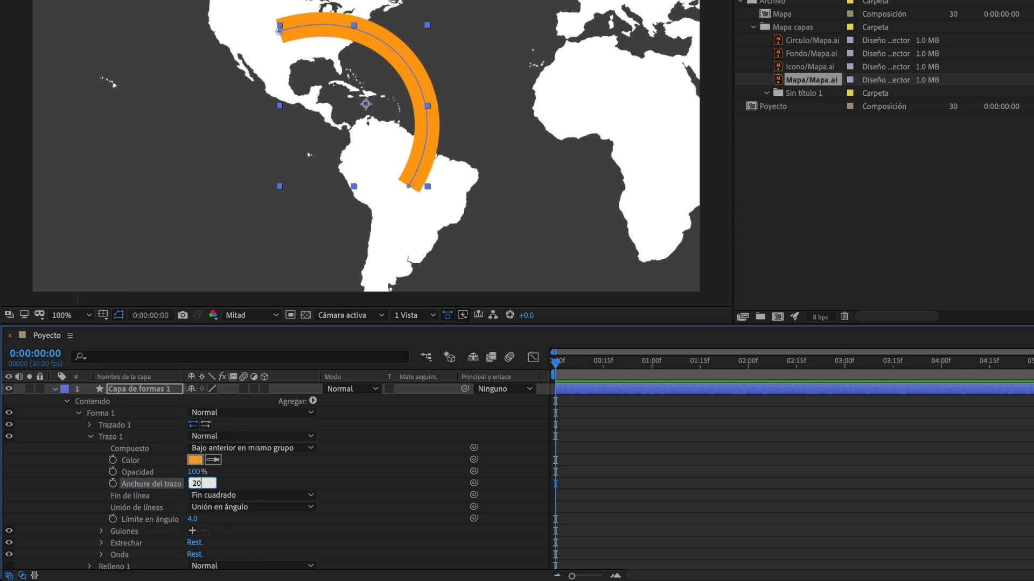
pyautogui.write('0')
pyautogui.press('Return')
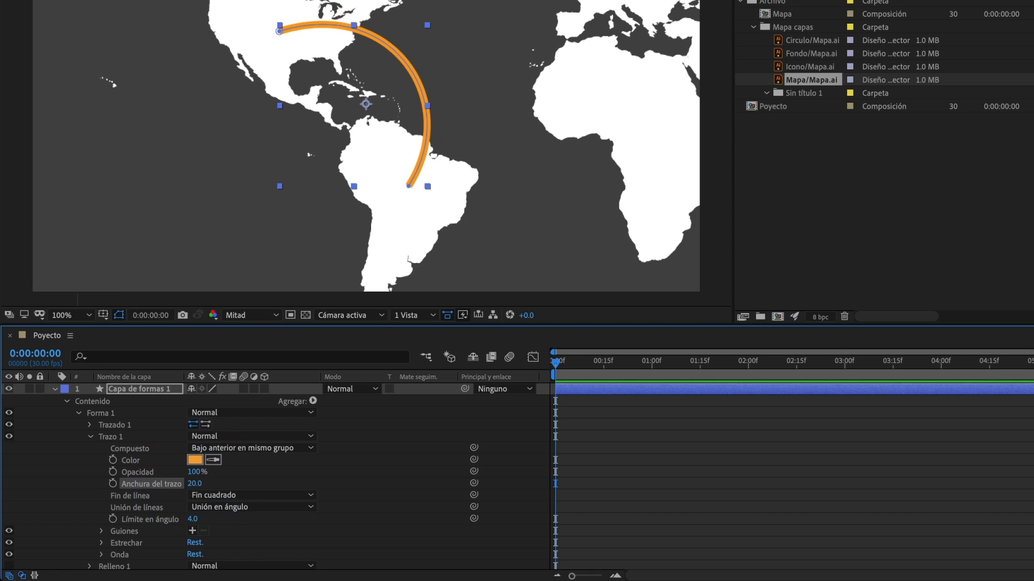
# Change the route stroke's line cap to Fin redondo and inspect its South American end up close
pyautogui.click(208, 495)
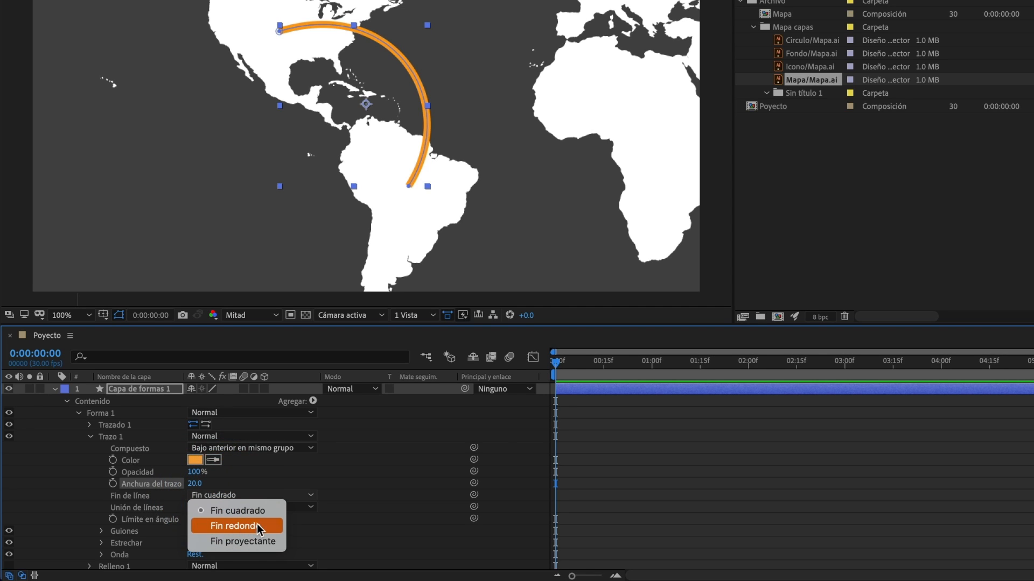
pyautogui.click(237, 526)
pyautogui.scroll(3, 407, 206)
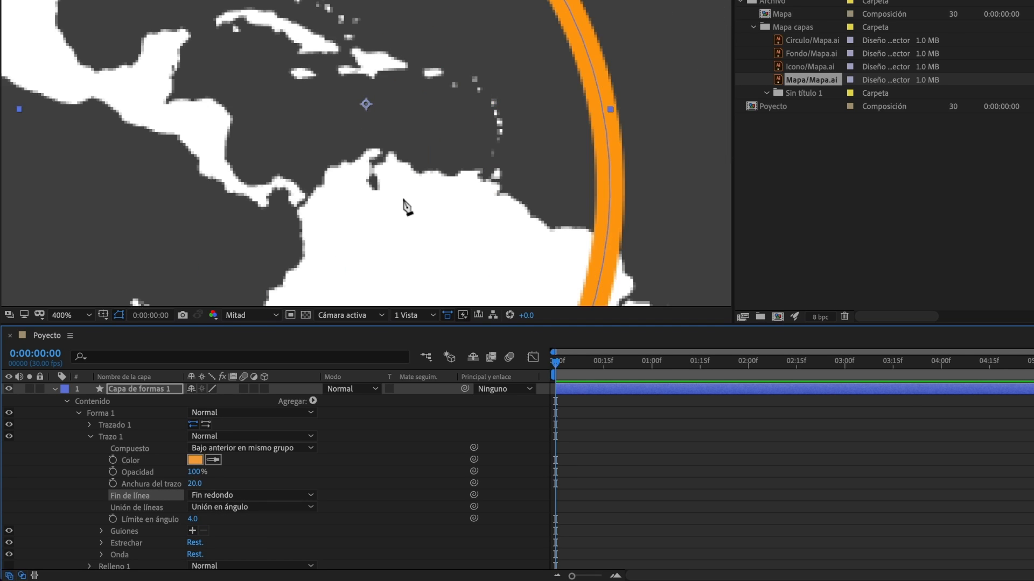
pyautogui.moveTo(512, 250)
pyautogui.mouseDown()
pyautogui.moveTo(374, 63)
pyautogui.moveTo(373, 25)
pyautogui.mouseUp()
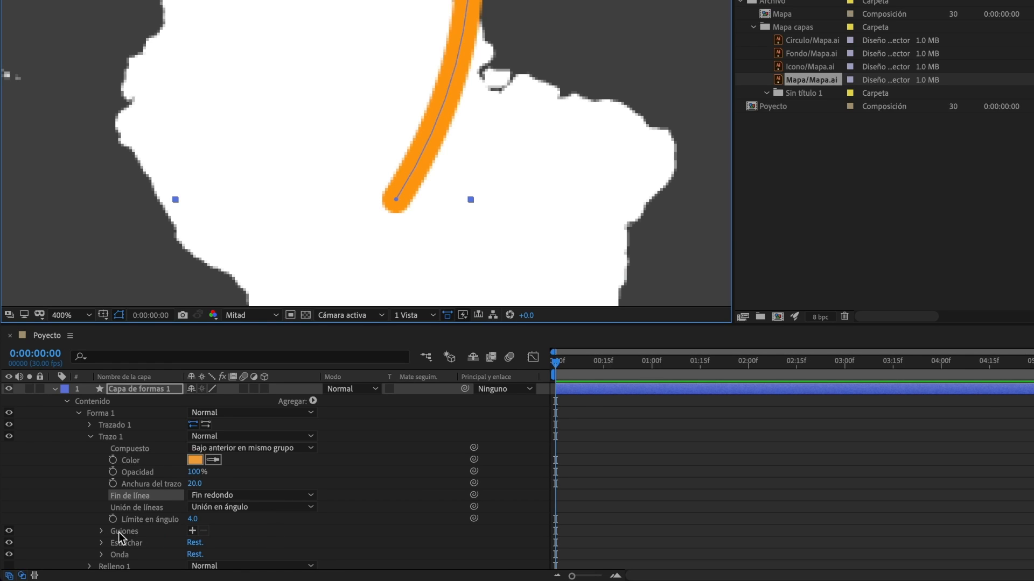
# Add dashes to the route stroke and set the Guión length to 30
pyautogui.click(193, 531)
pyautogui.scroll(-5, 209, 529)
pyautogui.scroll(-1, 210, 531)
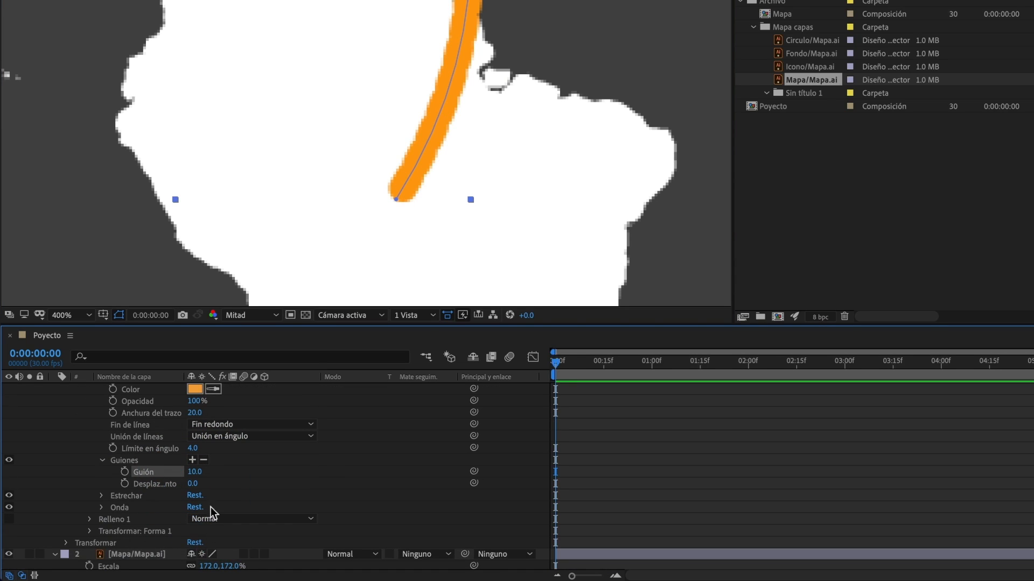
pyautogui.moveTo(194, 472); pyautogui.dragTo(210, 473)
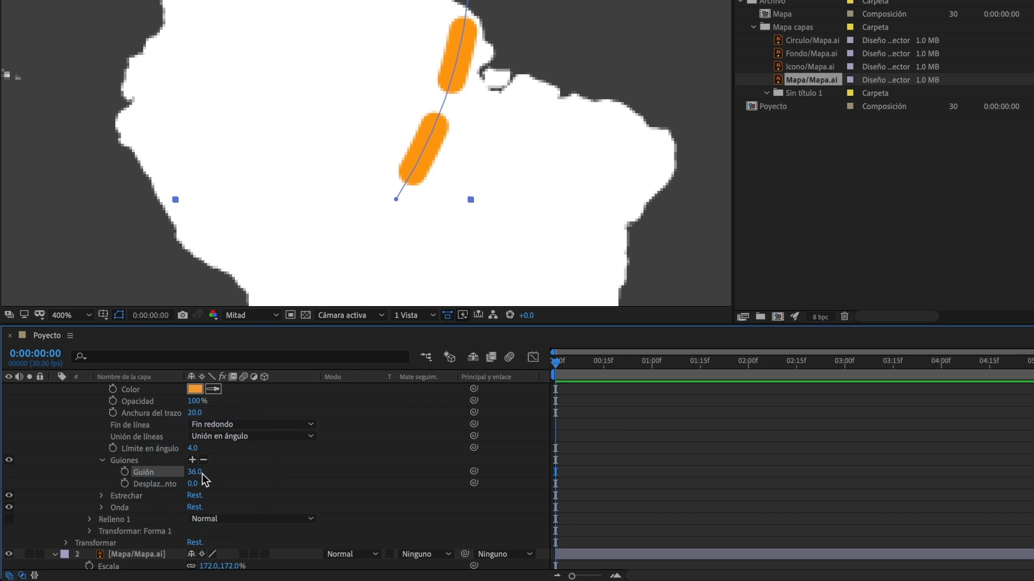
pyautogui.click(216, 472)
pyautogui.write('30')
pyautogui.press('Return')
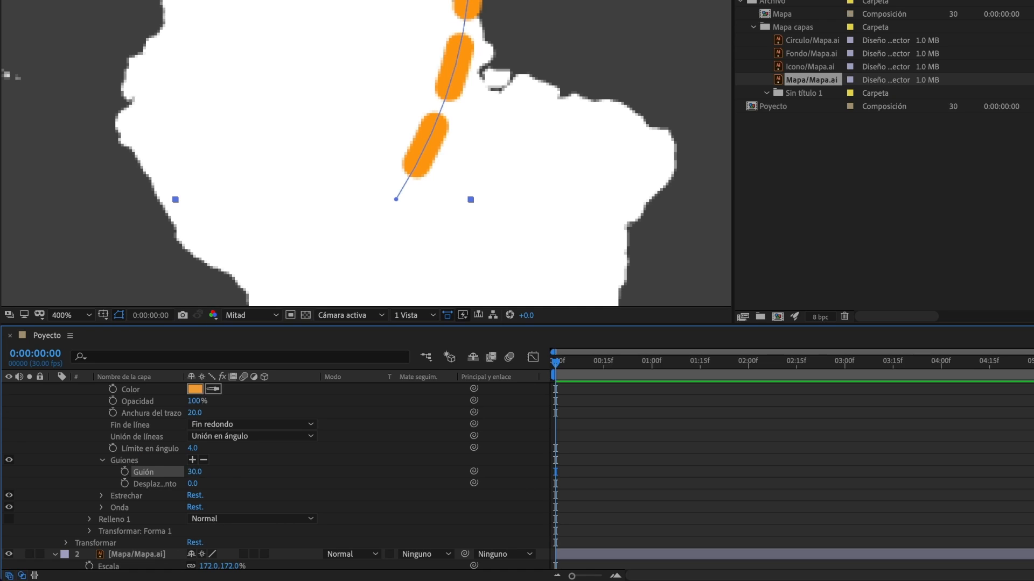
pyautogui.click(82, 316)
pyautogui.click(79, 331)
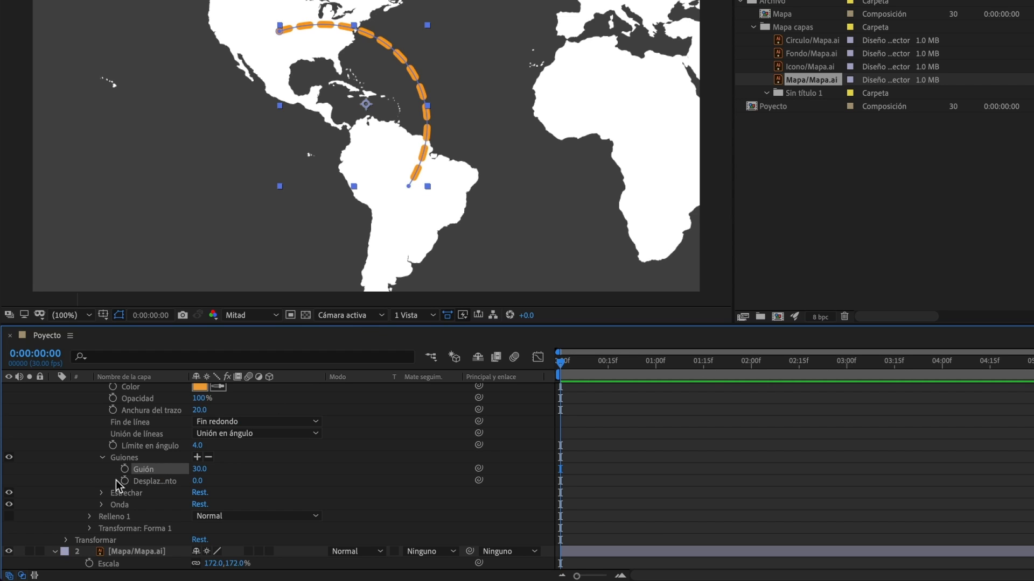
# Expand the route stroke's Estrechar settings, set Longitud de inicio to 80%, and inspect both ends of the line
pyautogui.click(101, 491)
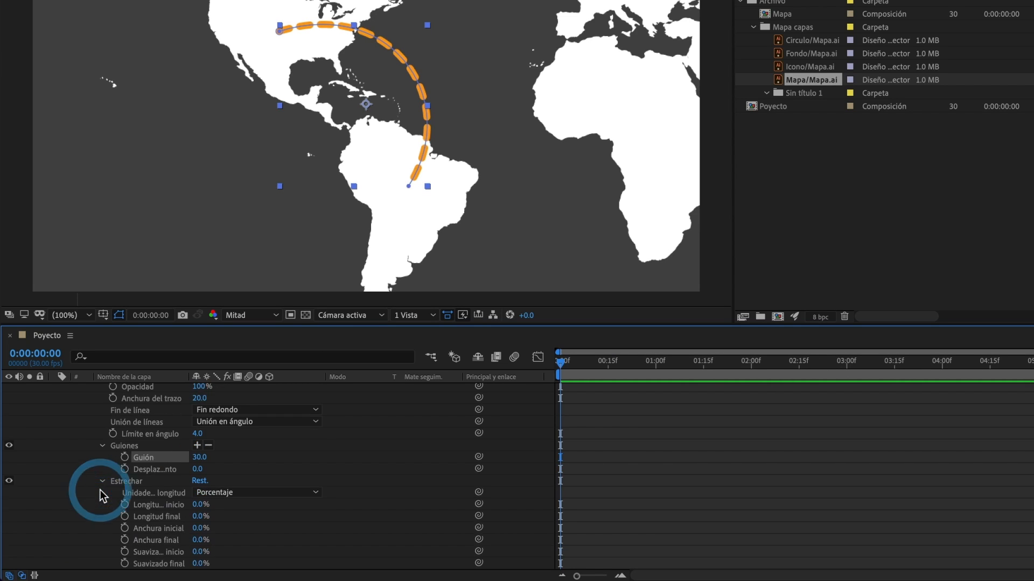
pyautogui.moveTo(190, 377); pyautogui.dragTo(200, 377)
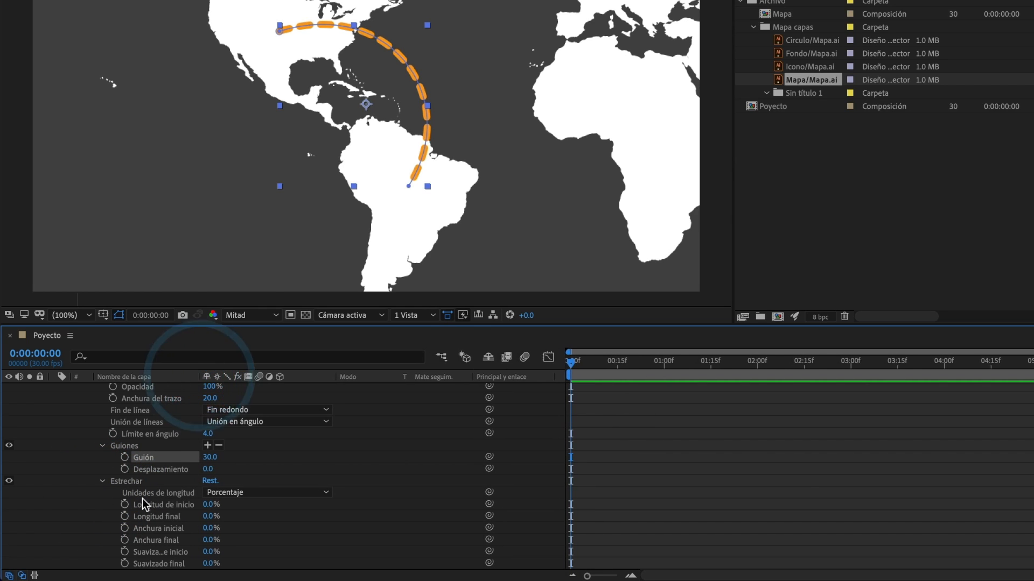
pyautogui.click(202, 505)
pyautogui.write('80')
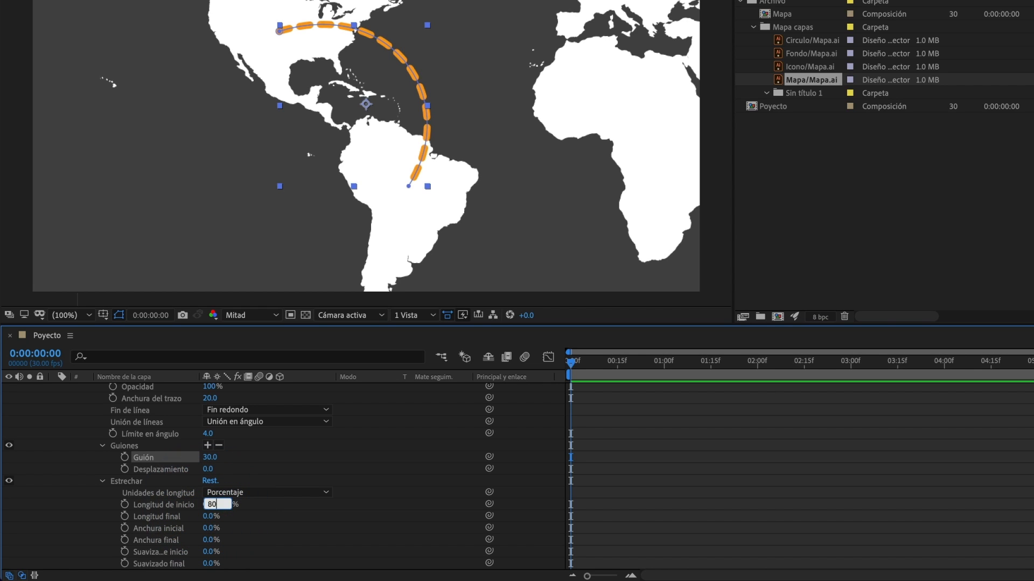
pyautogui.press('Return')
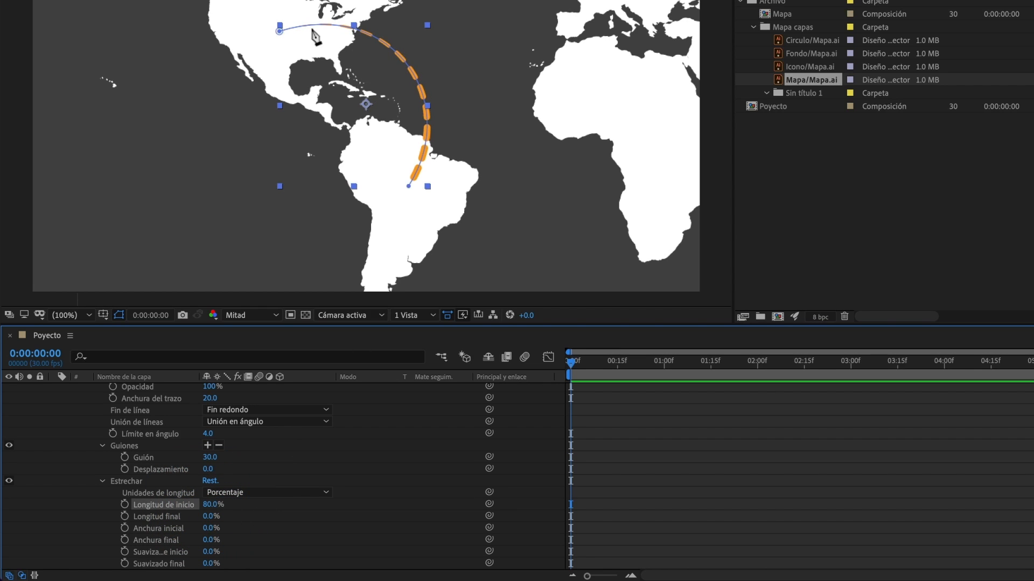
pyautogui.scroll(2, 303, 42)
pyautogui.moveTo(293, 53); pyautogui.dragTo(295, 146)
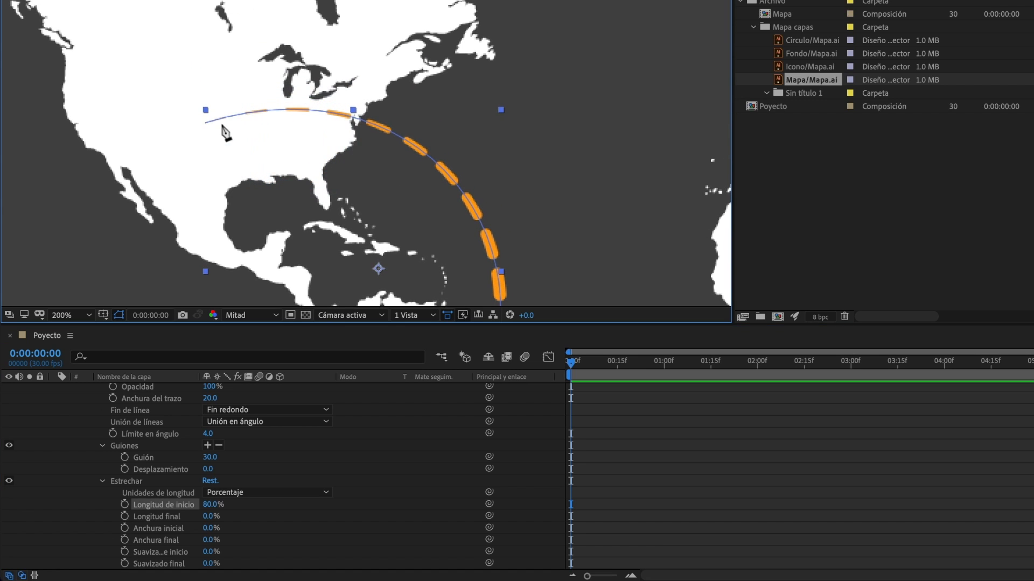
pyautogui.scroll(-5, 392, 208)
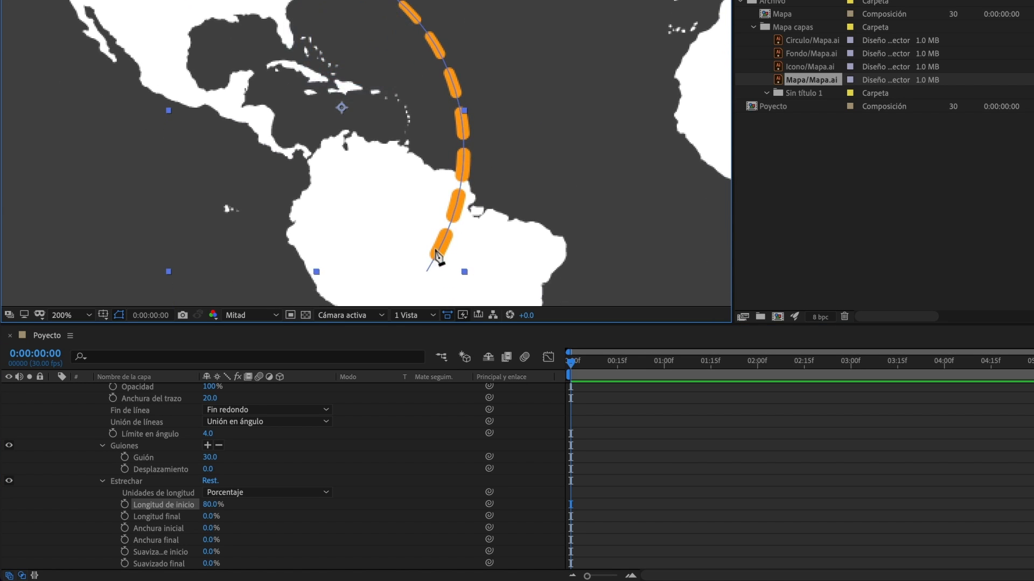
# Set the route stroke's Longitud final taper to 80%
pyautogui.click(210, 517)
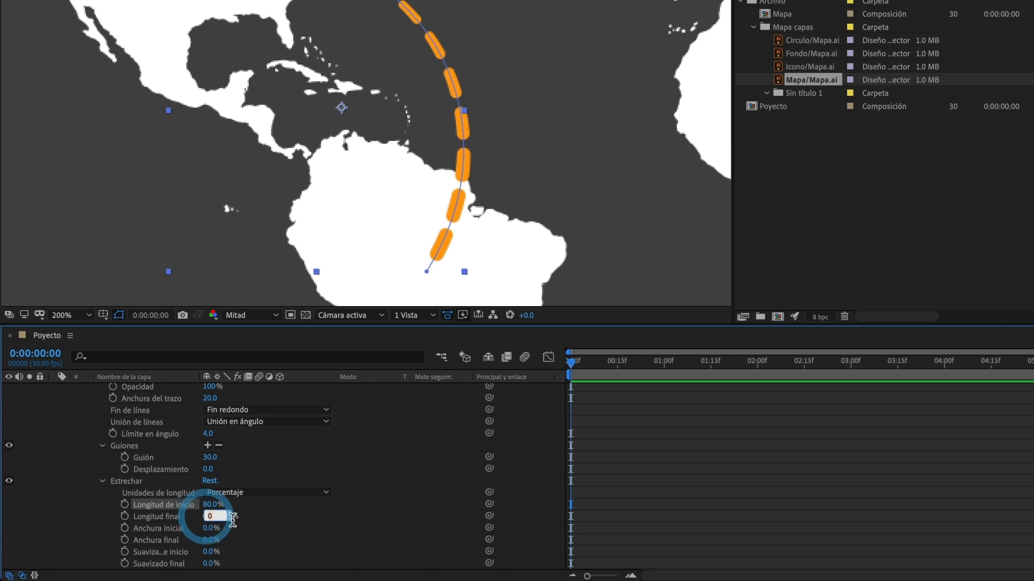
pyautogui.write('80')
pyautogui.press('Return')
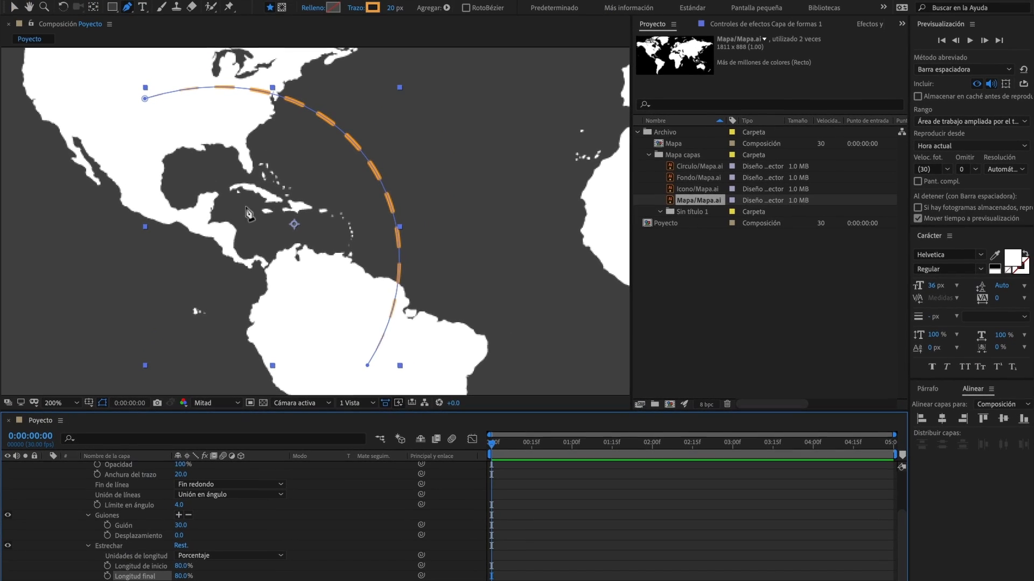
# Deselect the route line with the Selection tool to check its taper, then set Longitud de inicio and Longitud final to 60%
pyautogui.click(14, 7)
pyautogui.click(40, 225)
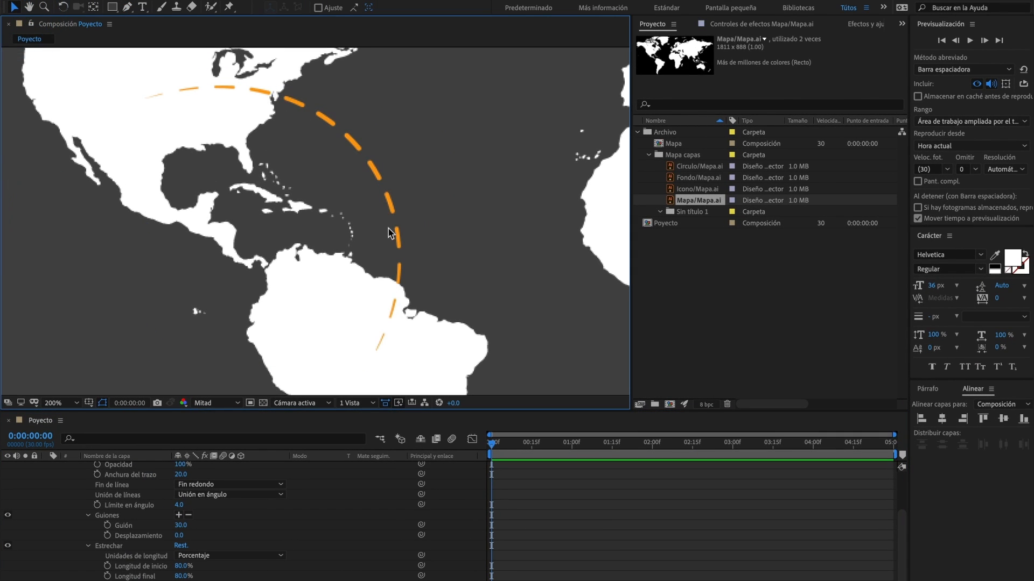
pyautogui.click(182, 565)
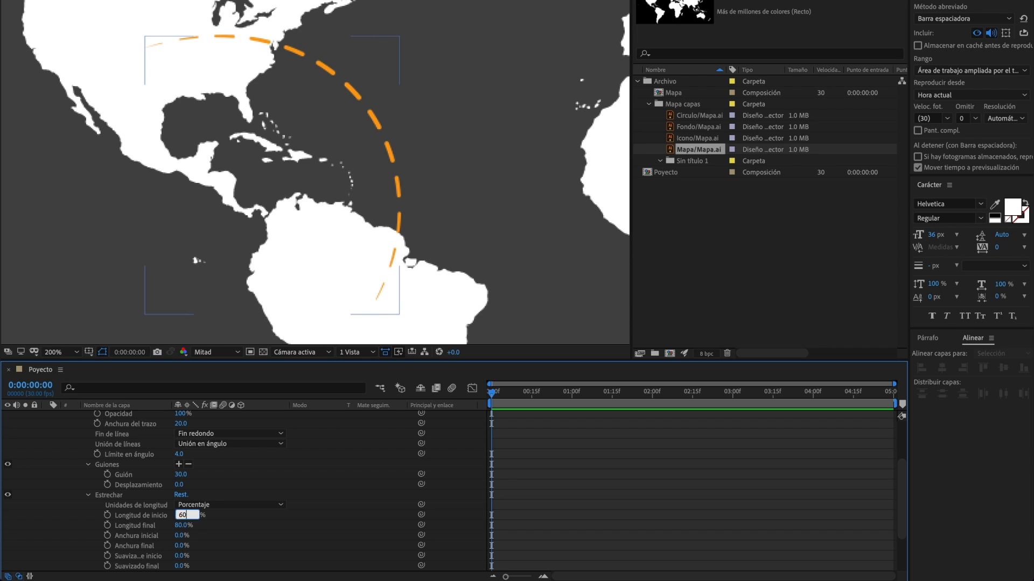
pyautogui.write('60')
pyautogui.press('Return')
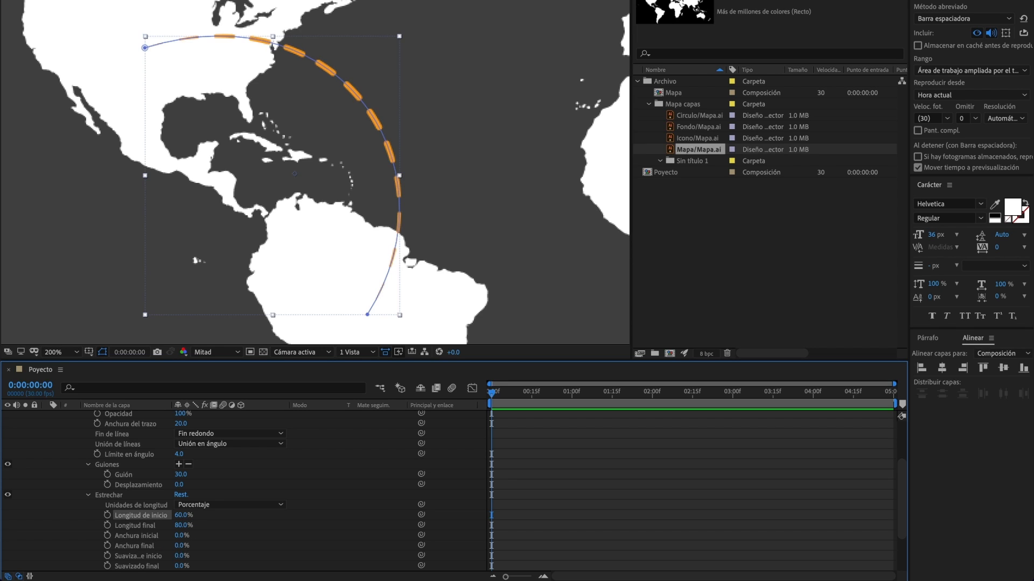
pyautogui.click(184, 525)
pyautogui.press('Return')
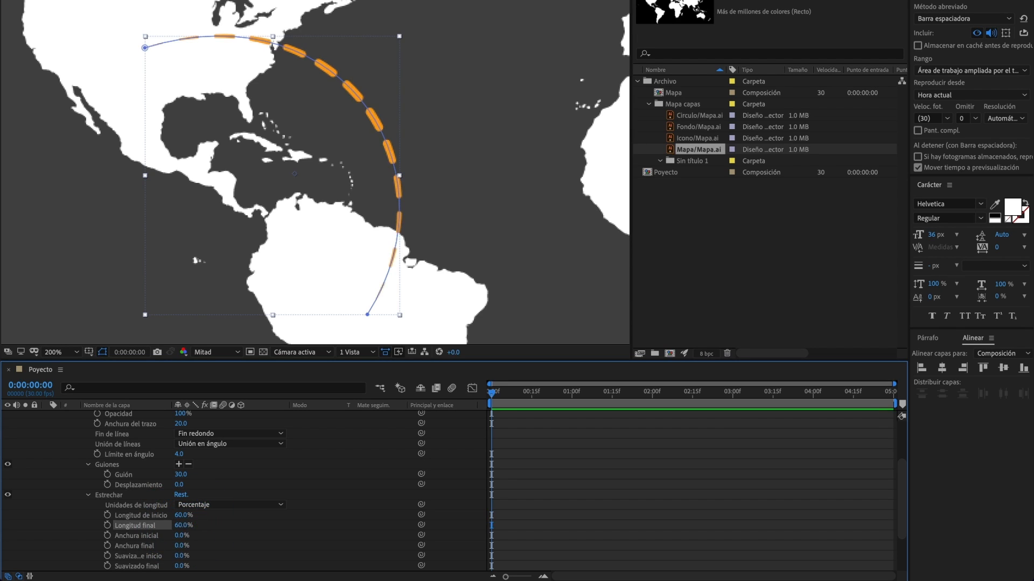
# Collapse the shape layer's properties and fit the whole composition in the viewer
pyautogui.scroll(6, 195, 528)
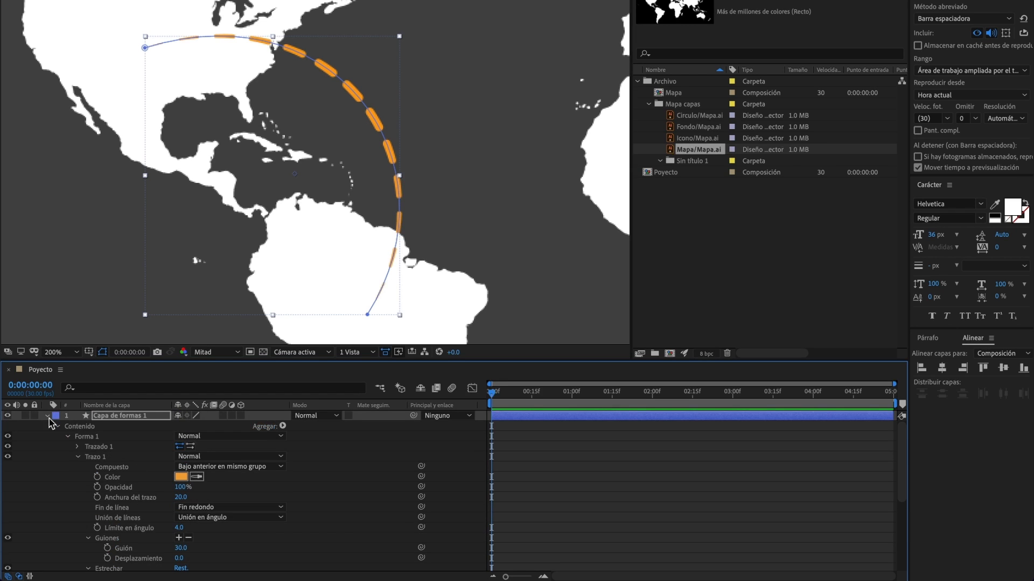
pyautogui.click(45, 415)
pyautogui.click(65, 352)
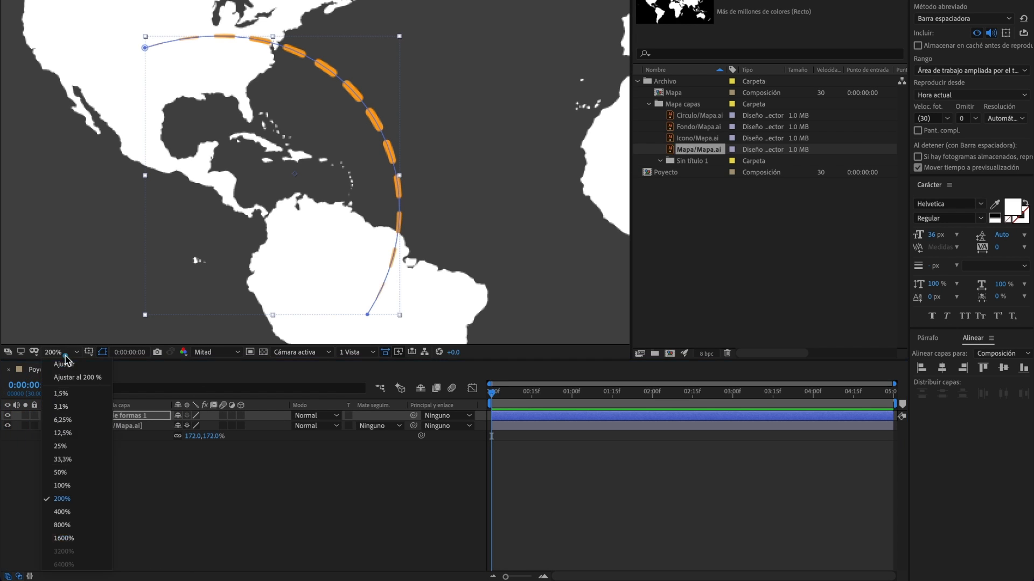
pyautogui.click(62, 371)
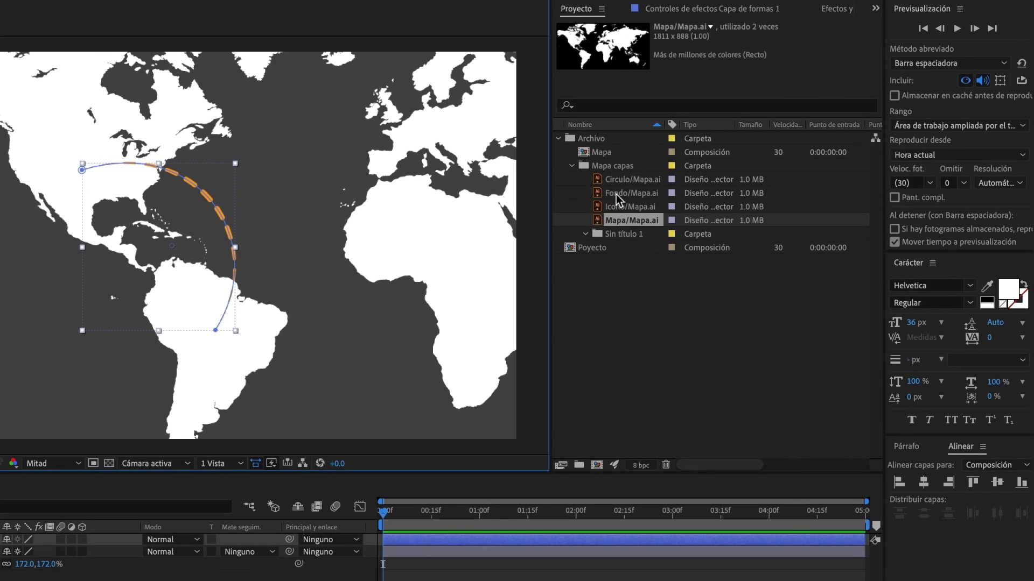
# Add Icono/Mapa.ai above the shape layer and place the pin's tip at the route's North American start
pyautogui.click(689, 138)
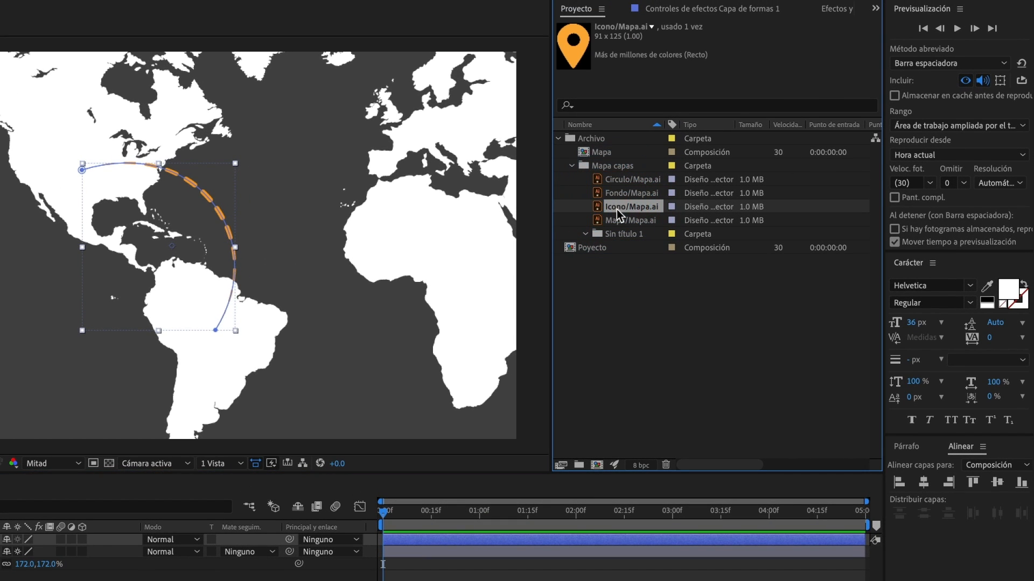
pyautogui.moveTo(626, 206); pyautogui.dragTo(138, 482)
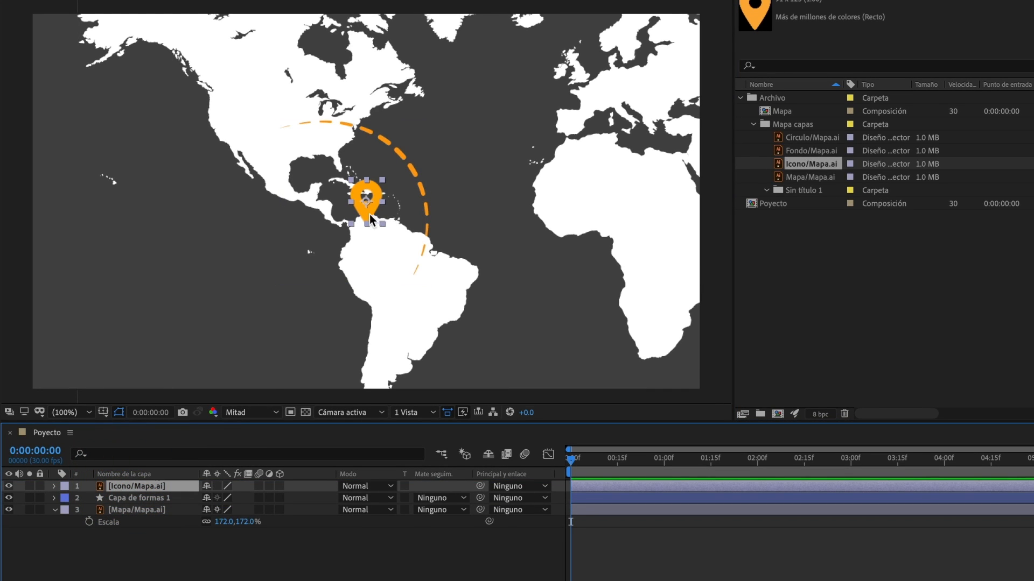
pyautogui.moveTo(371, 220); pyautogui.dragTo(280, 123)
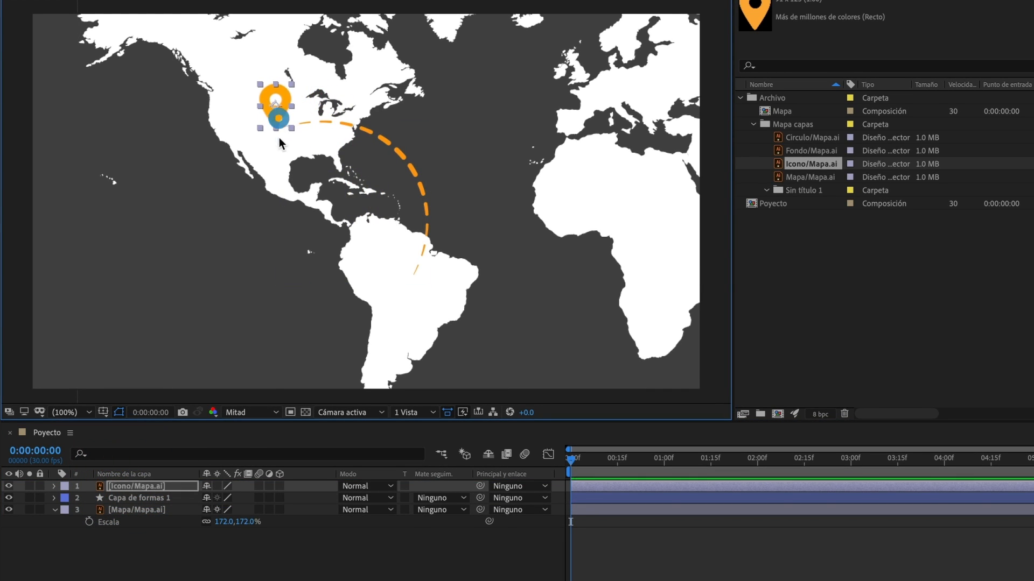
pyautogui.scroll(2, 282, 146)
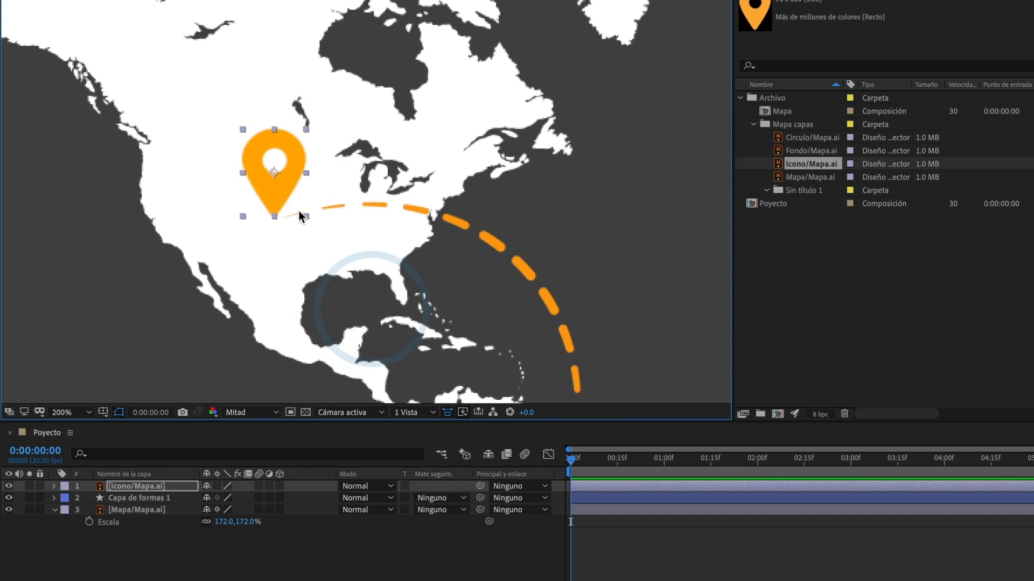
pyautogui.moveTo(282, 199); pyautogui.dragTo(284, 201)
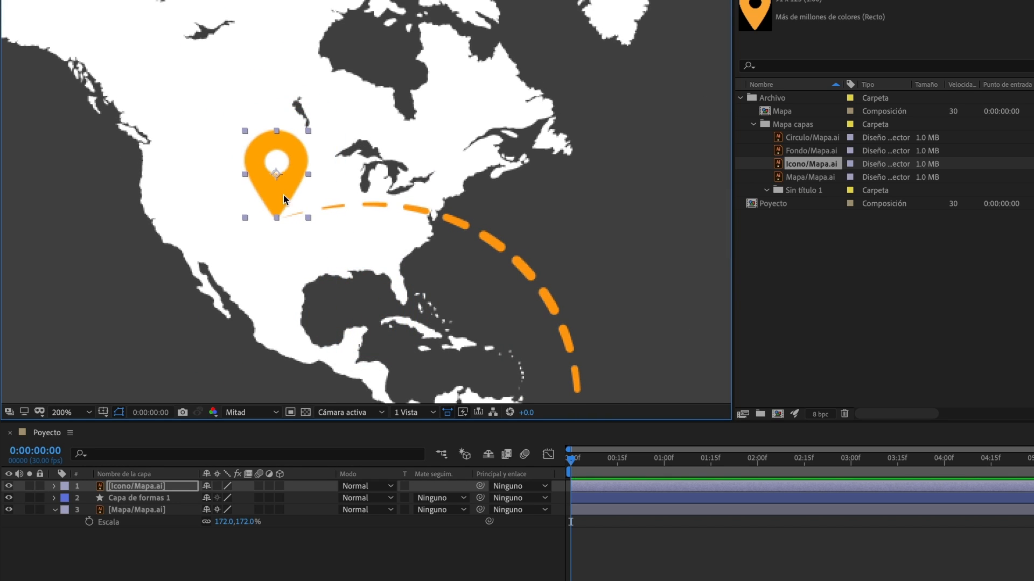
pyautogui.click(281, 193)
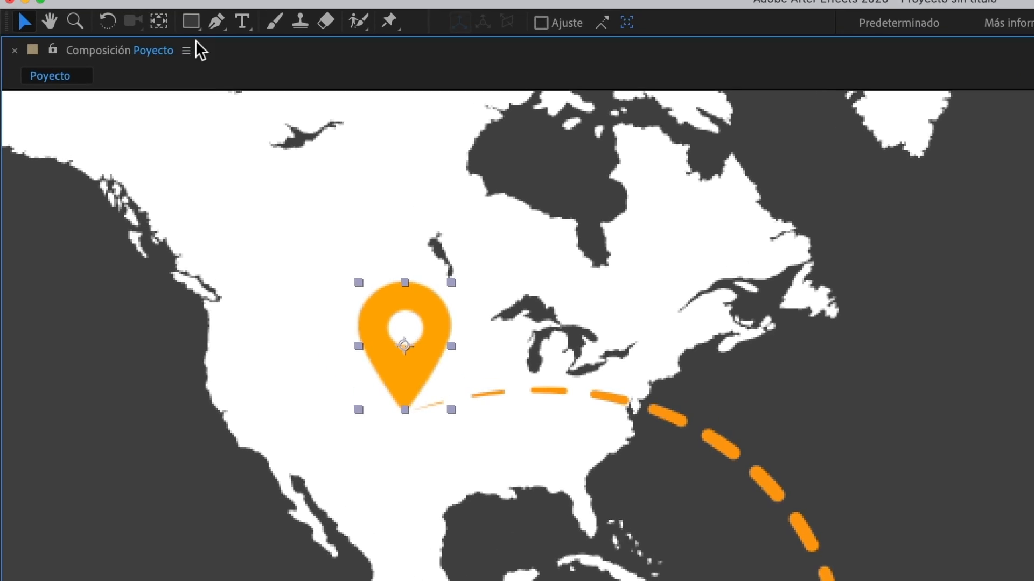
# Move the pin layer's anchor point from its center to the pin's tip
pyautogui.click(168, 34)
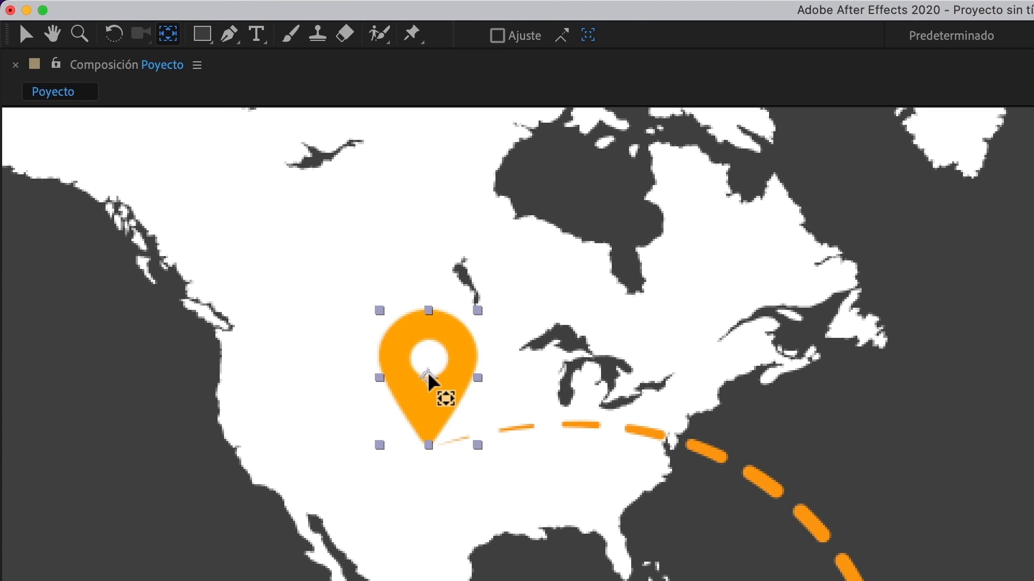
pyautogui.moveTo(429, 377); pyautogui.dragTo(429, 441)
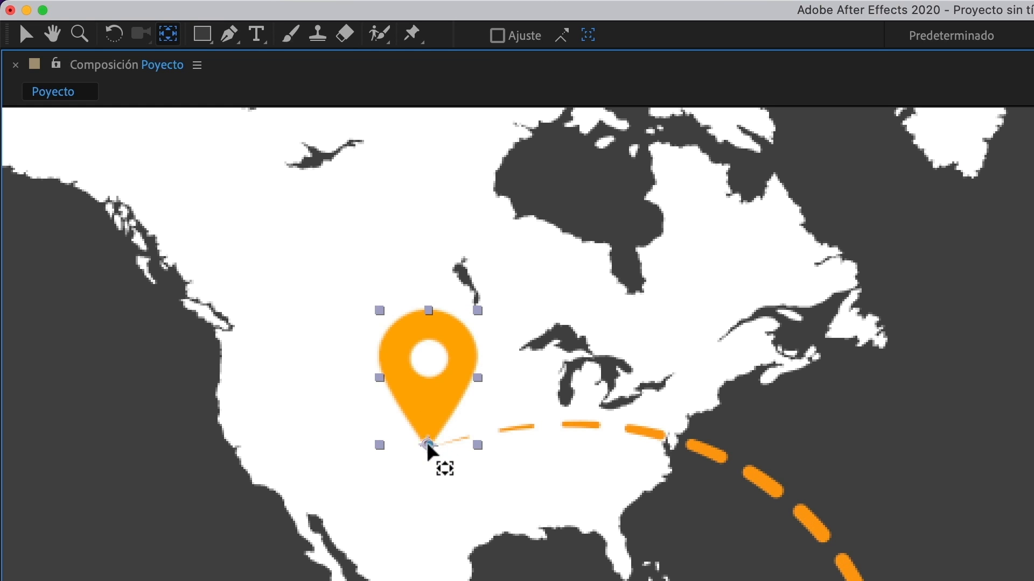
pyautogui.scroll(1, 423, 442)
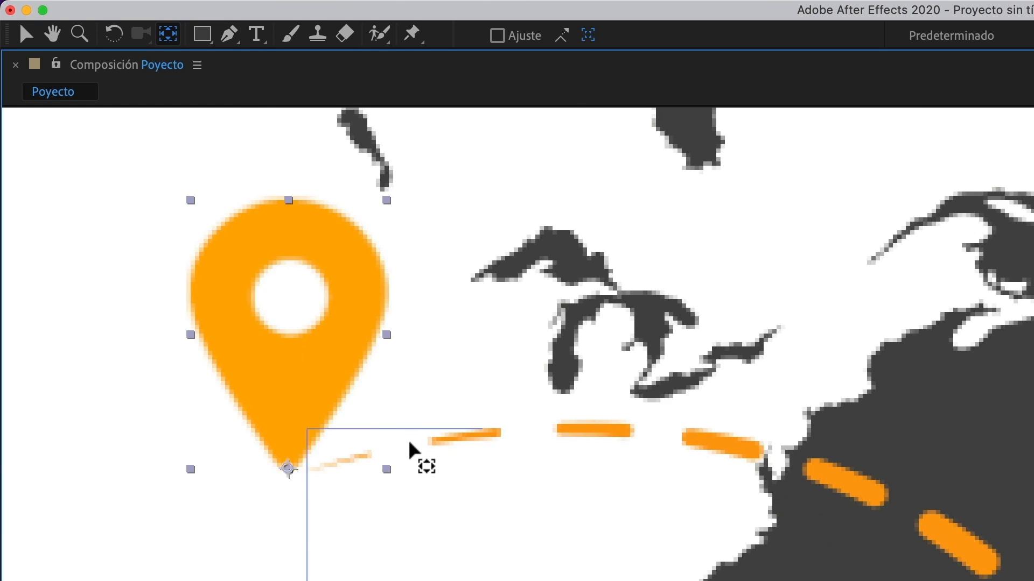
pyautogui.moveTo(409, 450); pyautogui.dragTo(528, 421)
# Nudge the pin slightly away from the route's first dash and enable continuous rasterization on the Icono layer
pyautogui.click(26, 35)
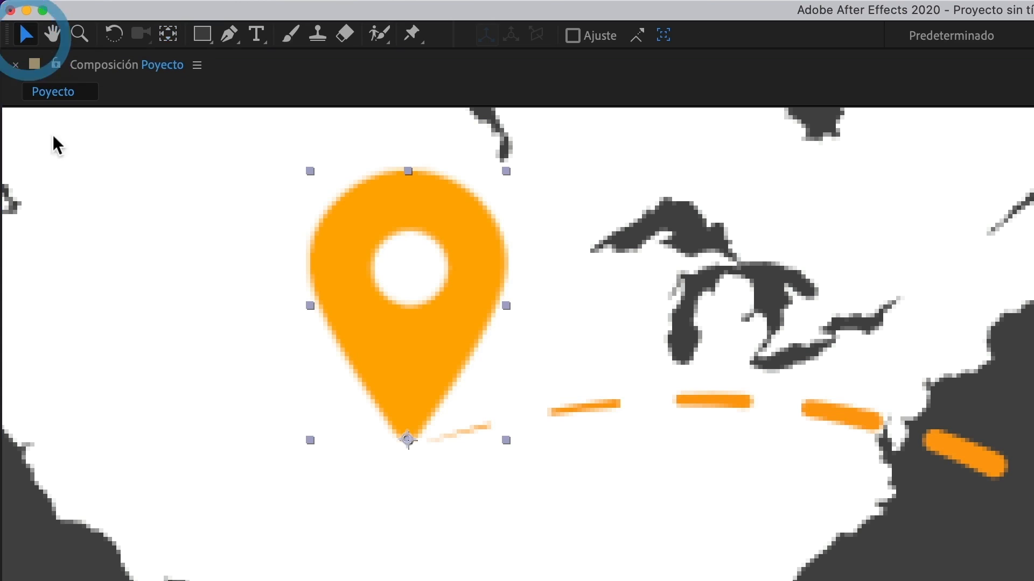
pyautogui.moveTo(408, 381); pyautogui.dragTo(394, 393)
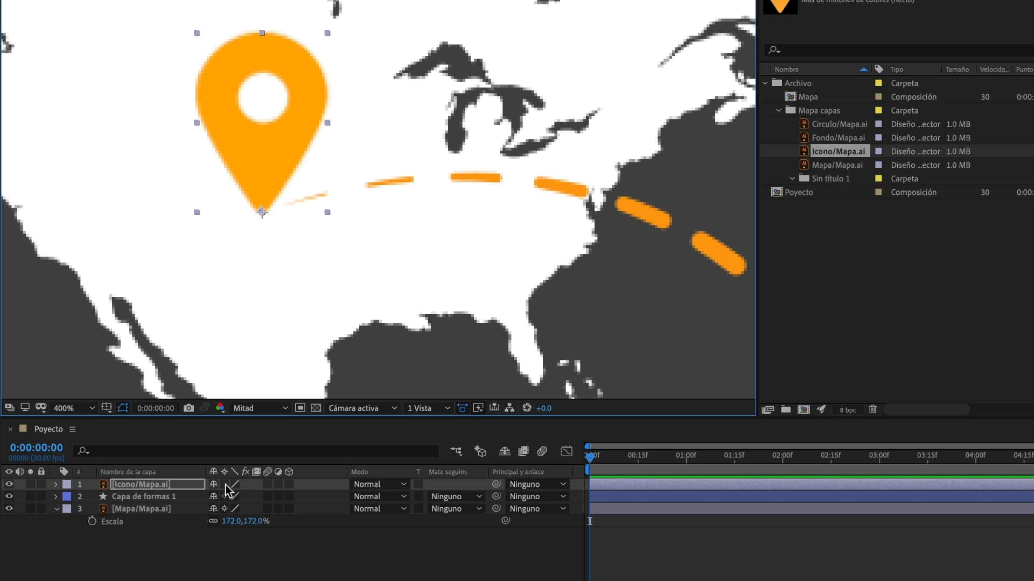
pyautogui.click(224, 485)
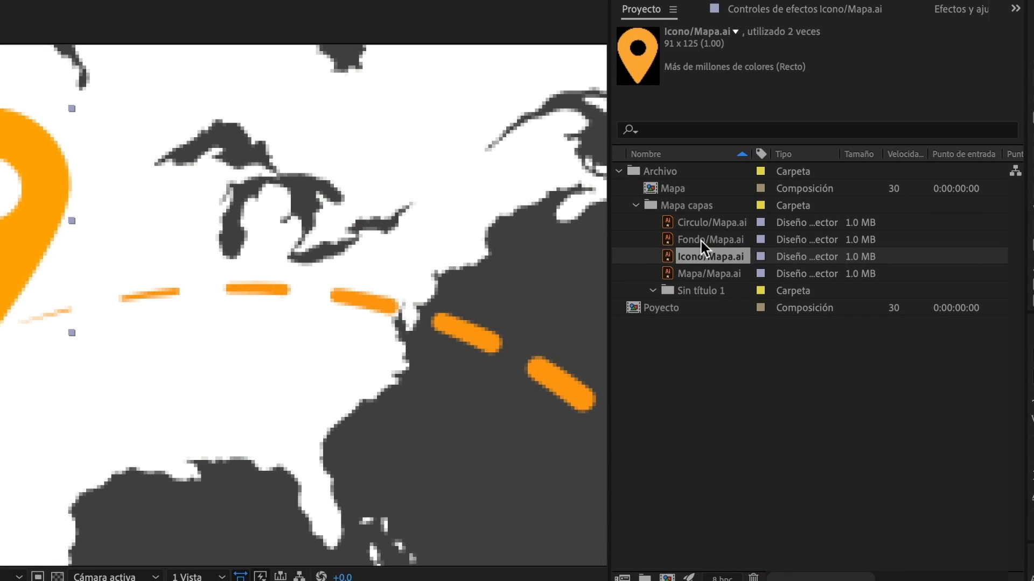
# Add Circulo/Mapa.ai to the composition directly beneath the Icono layer
pyautogui.click(703, 226)
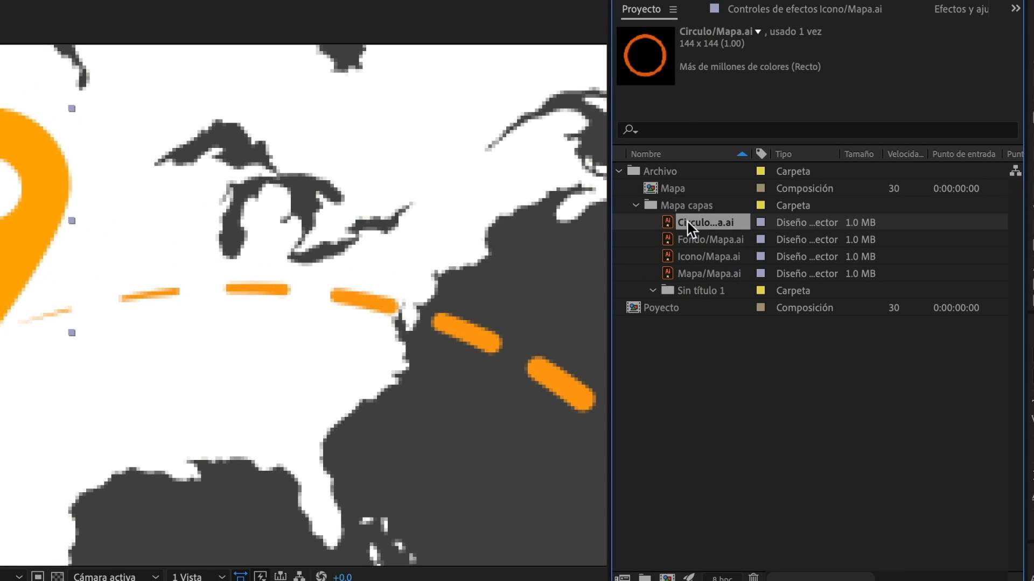
pyautogui.moveTo(703, 224); pyautogui.dragTo(124, 466)
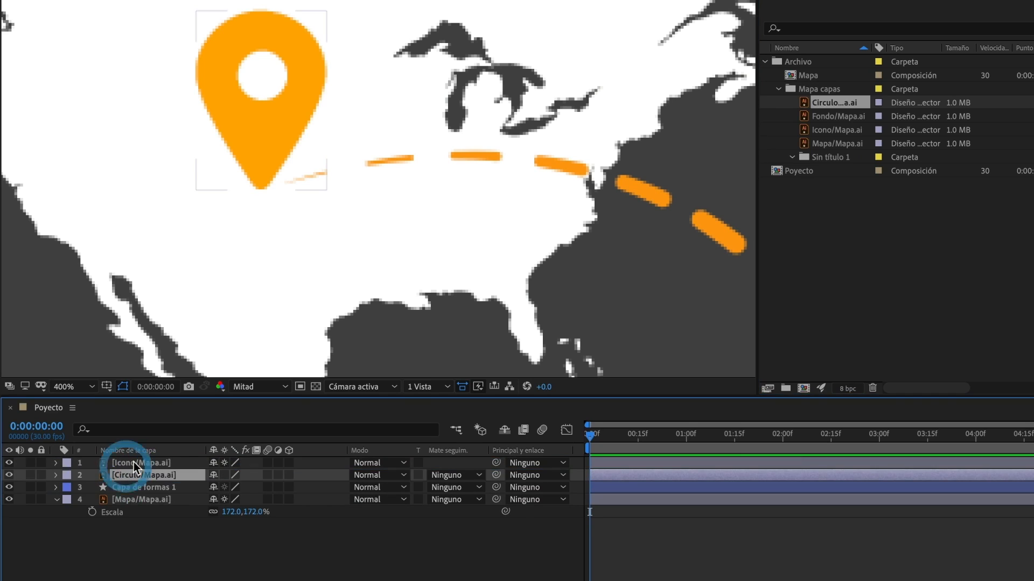
pyautogui.scroll(-3, 314, 287)
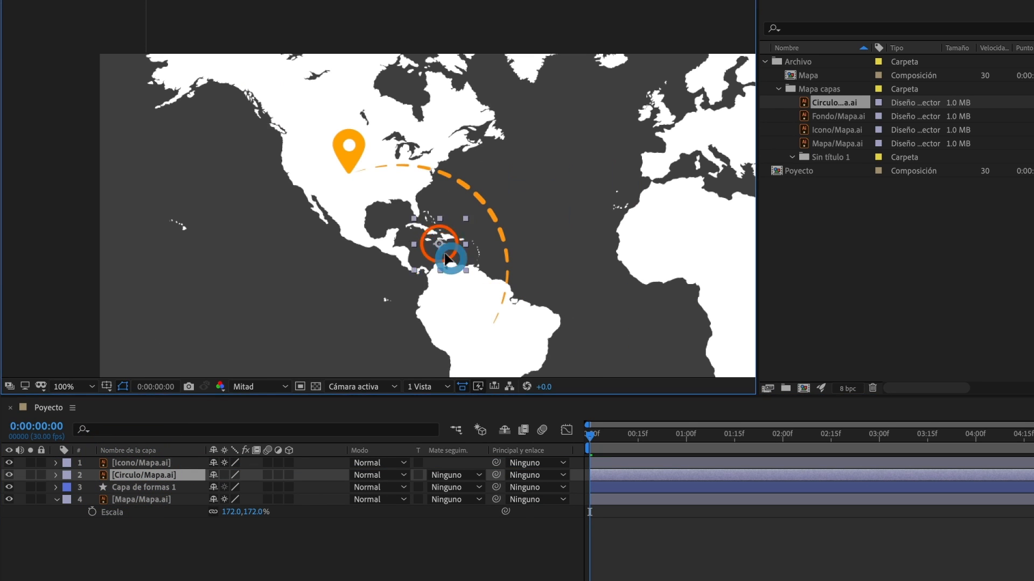
# Center the circle on the pin's tip and enable continuous rasterization on the Circulo layer
pyautogui.moveTo(450, 250); pyautogui.dragTo(358, 189)
pyautogui.scroll(4, 349, 185)
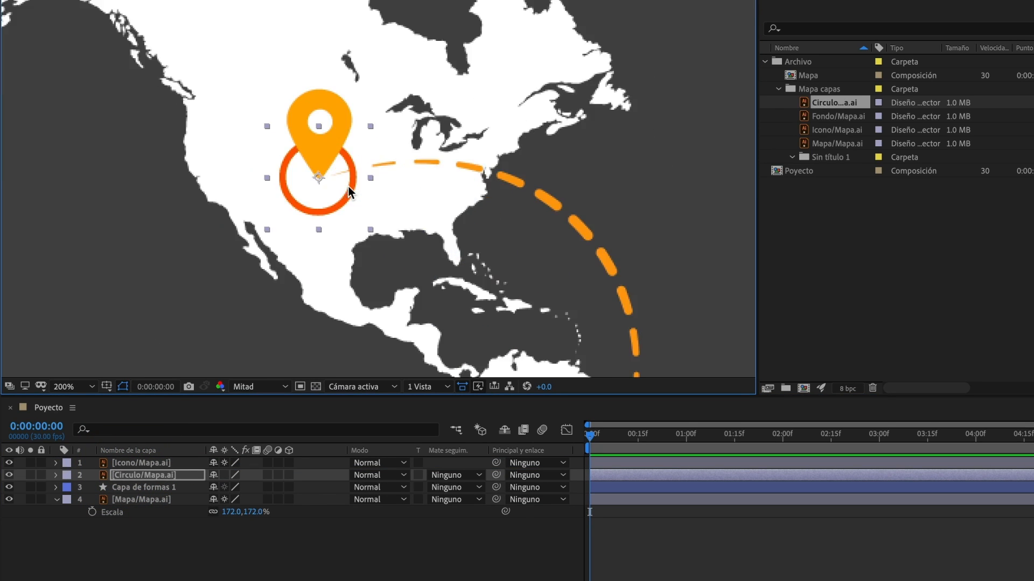
pyautogui.moveTo(318, 203); pyautogui.dragTo(319, 207)
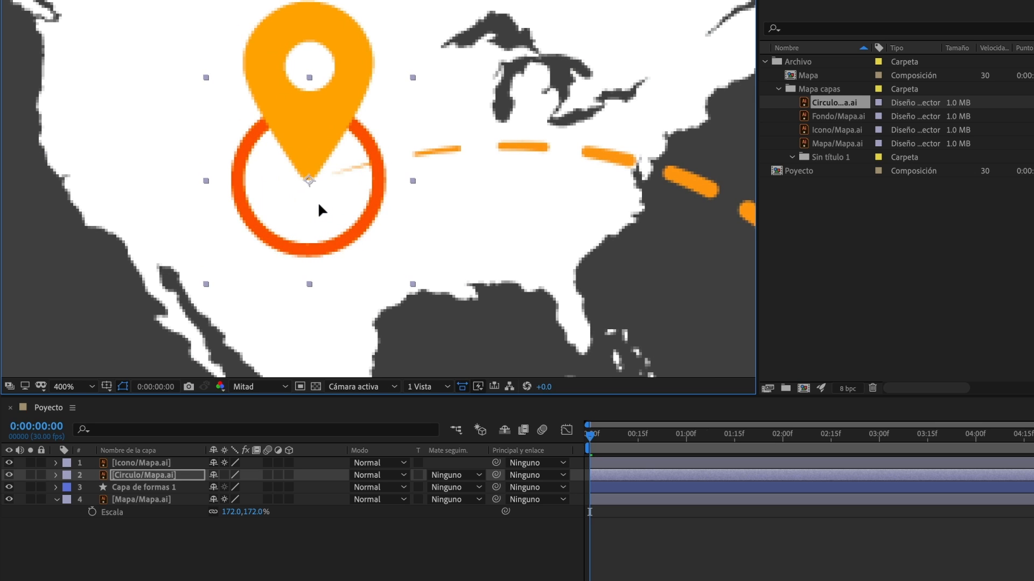
pyautogui.click(224, 476)
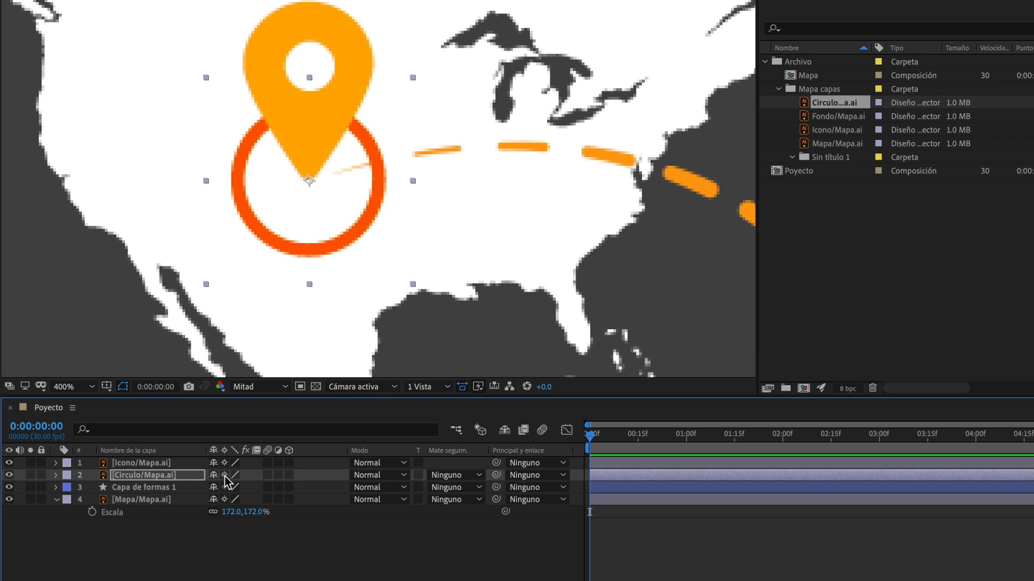
# Duplicate the Icono and Circulo layers and place the duplicate circle directly beneath the duplicate pin
pyautogui.click(153, 470)
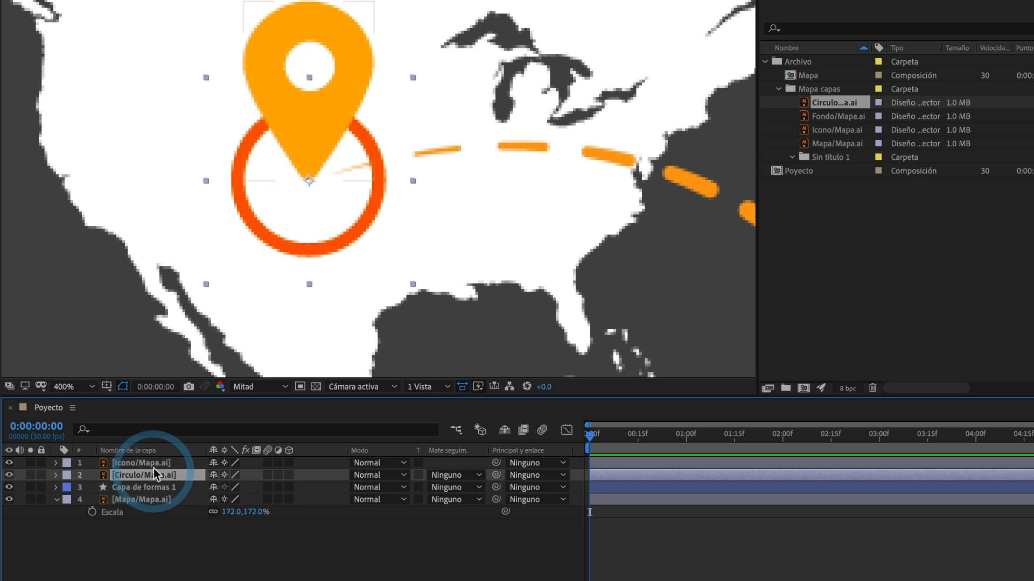
pyautogui.keyDown('shift'); pyautogui.click(154, 465); pyautogui.keyUp('shift')
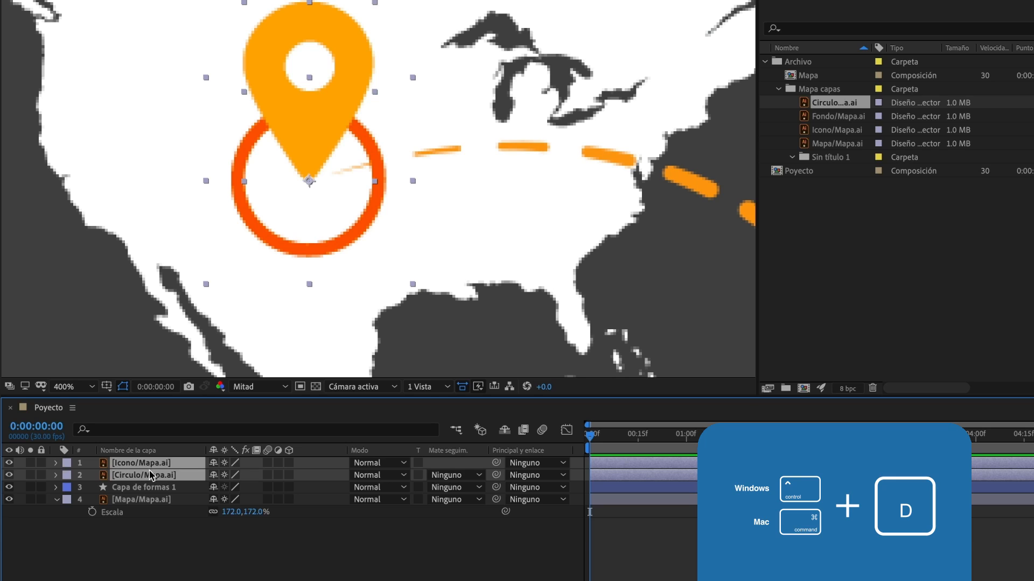
pyautogui.hotkey('ctrl', 'd')
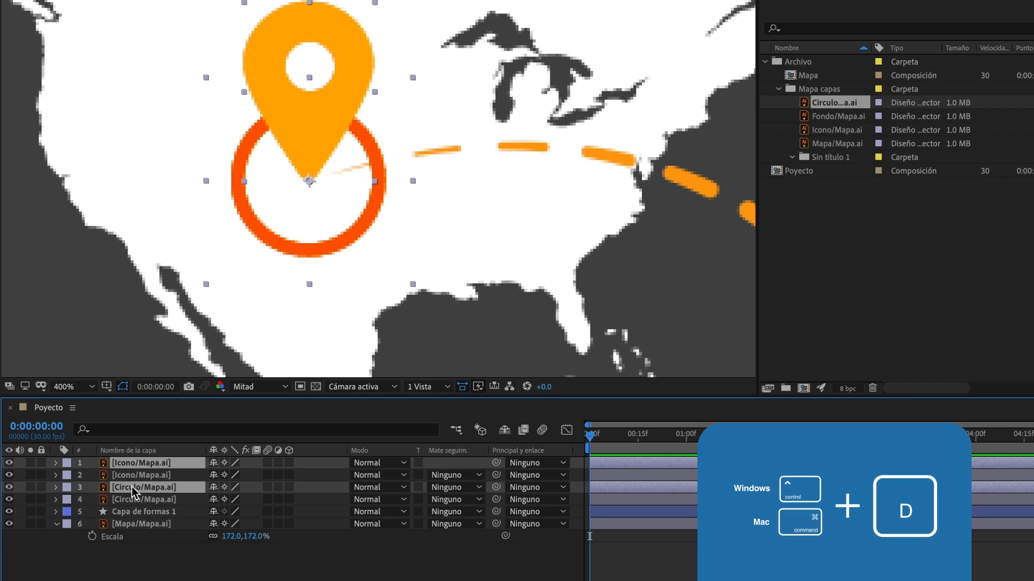
pyautogui.moveTo(131, 486); pyautogui.dragTo(137, 474)
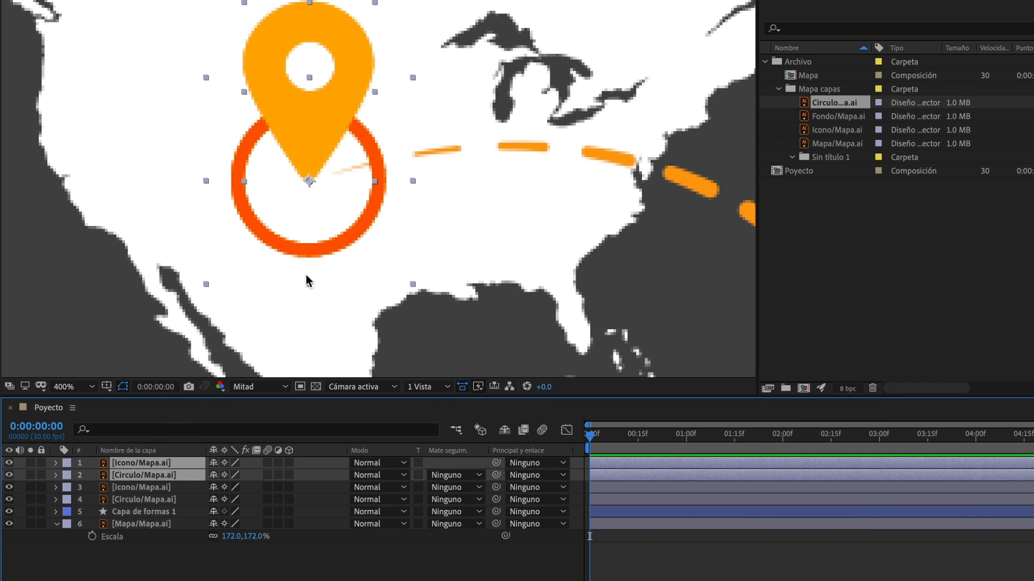
# Move the duplicate pin and circle together to the route's end in northern South America
pyautogui.scroll(-1, 306, 275)
pyautogui.moveTo(520, 314); pyautogui.dragTo(403, 173)
pyautogui.moveTo(264, 22); pyautogui.dragTo(534, 312)
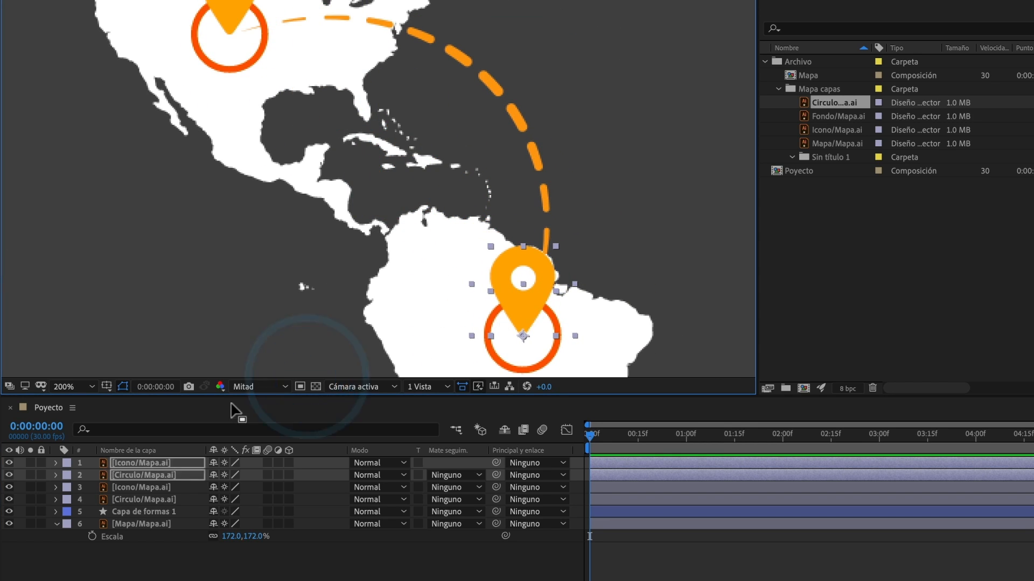
pyautogui.moveTo(338, 292); pyautogui.dragTo(252, 277)
pyautogui.press(',')
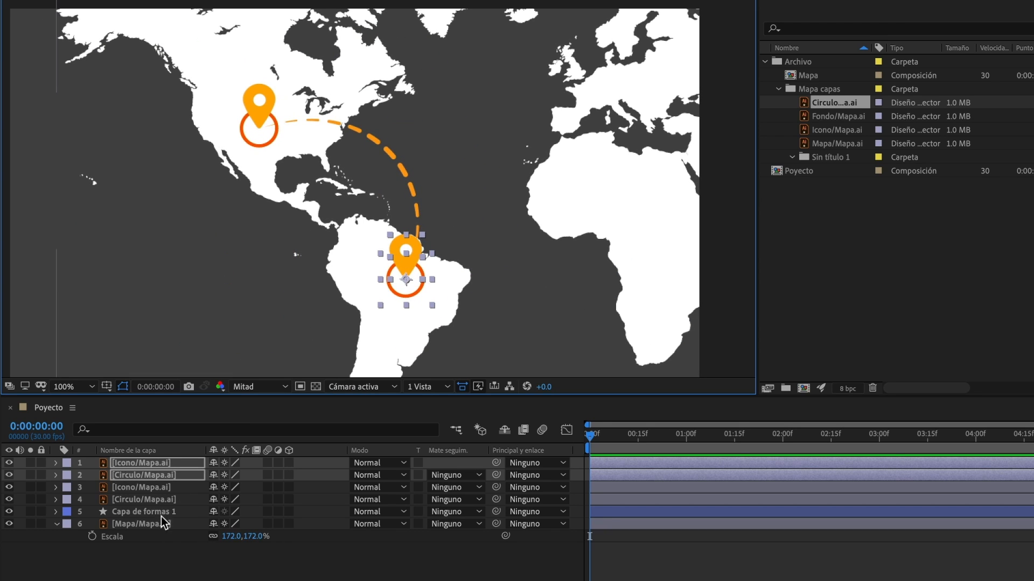
pyautogui.click(134, 549)
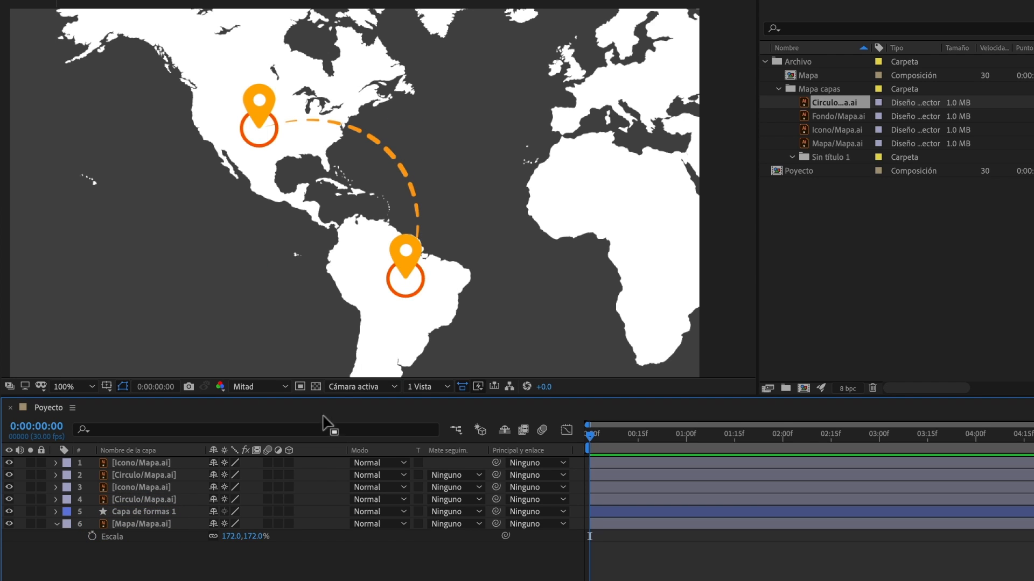
# Set the label color of the South American pin and circle layers to Amarillo
pyautogui.click(148, 466)
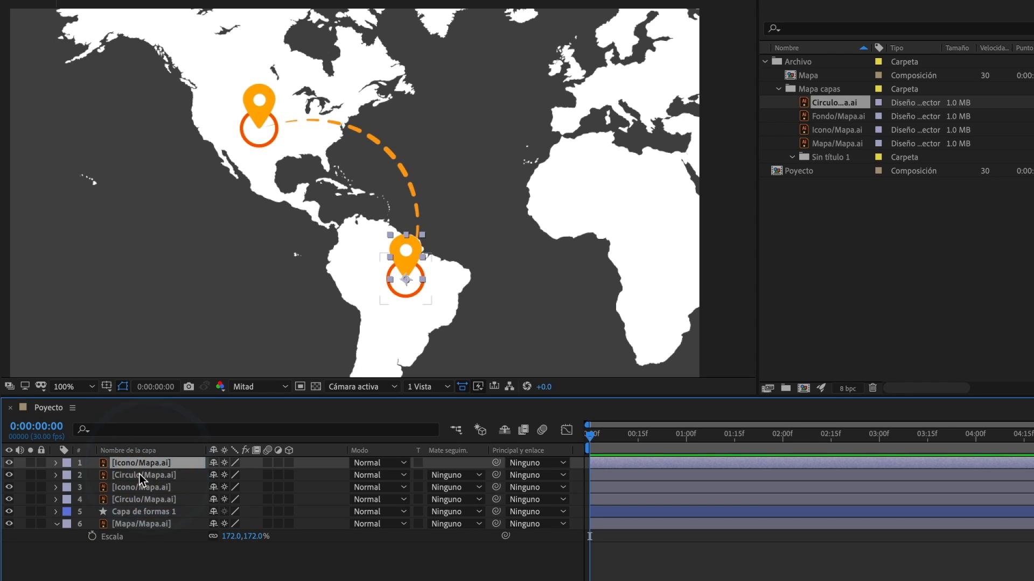
pyautogui.keyDown('shift'); pyautogui.click(141, 473); pyautogui.keyUp('shift')
pyautogui.click(66, 475)
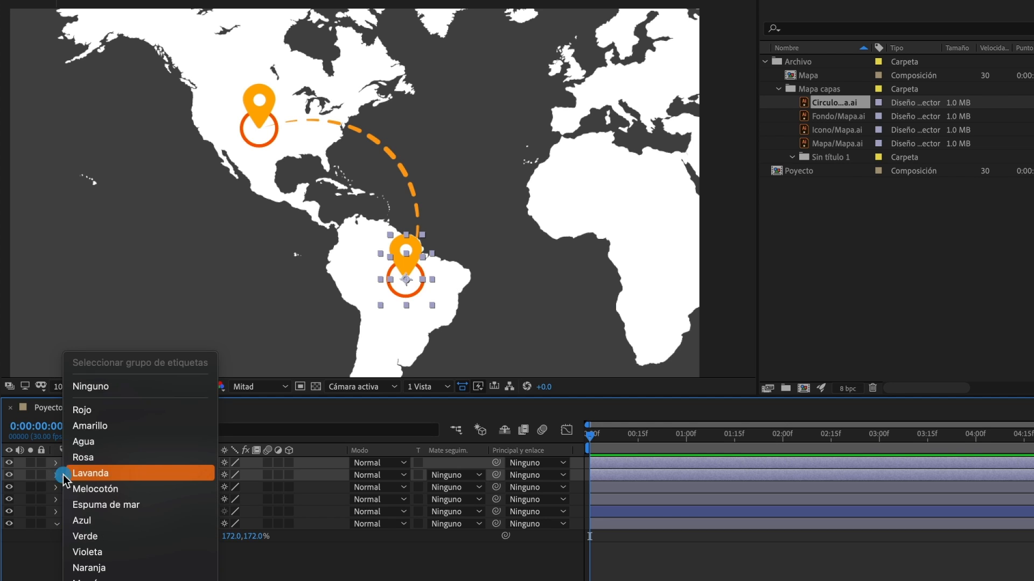
pyautogui.click(100, 427)
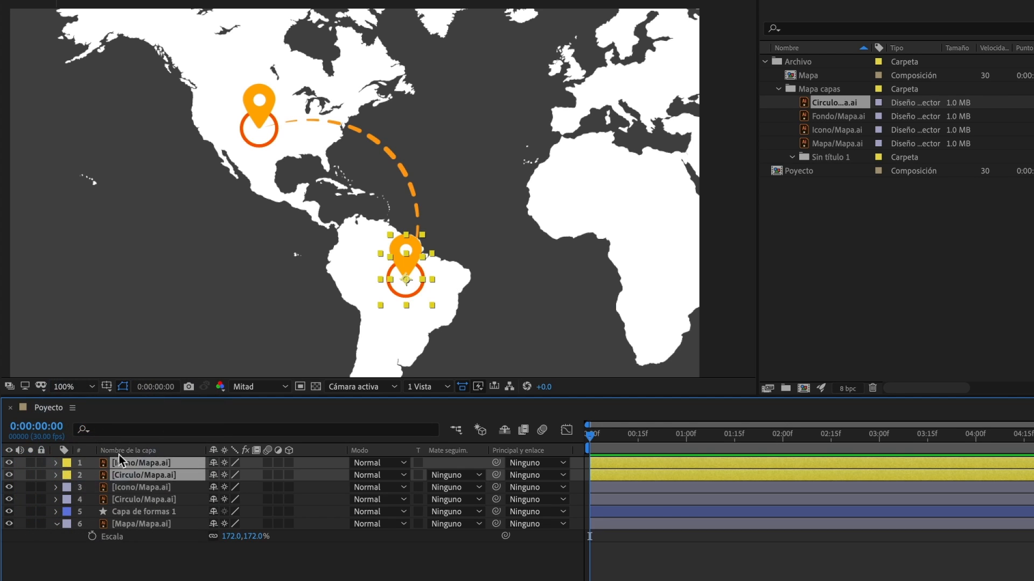
# Set the label color of the North American pin and circle layers to Naranja
pyautogui.click(125, 489)
pyautogui.keyDown('shift'); pyautogui.click(127, 500); pyautogui.keyUp('shift')
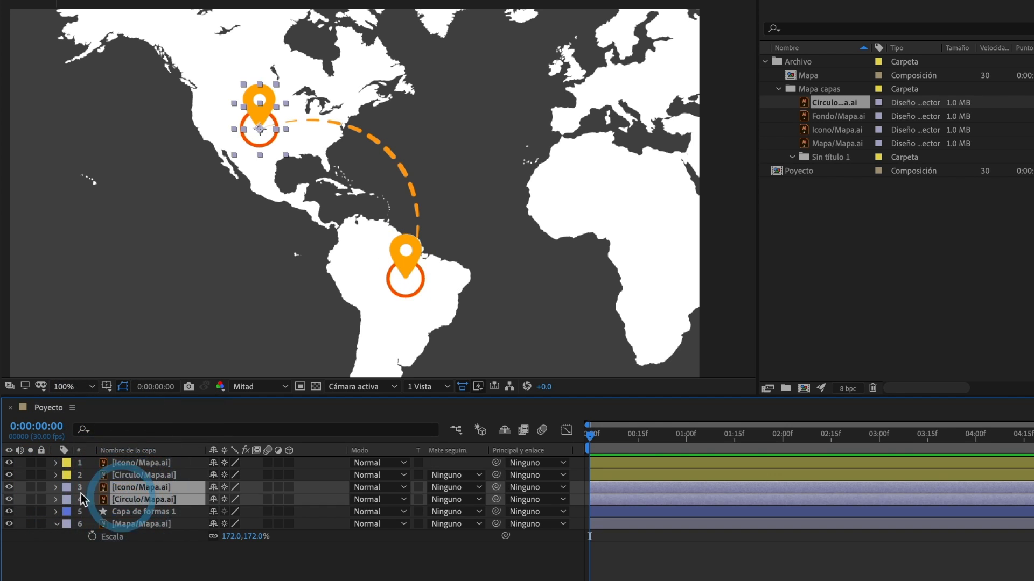
pyautogui.click(68, 496)
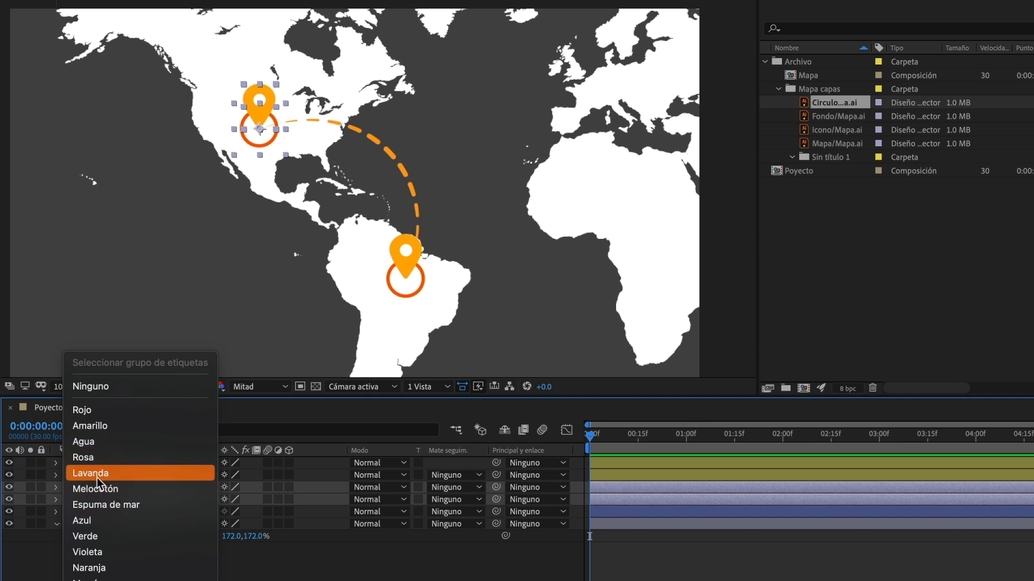
pyautogui.click(91, 567)
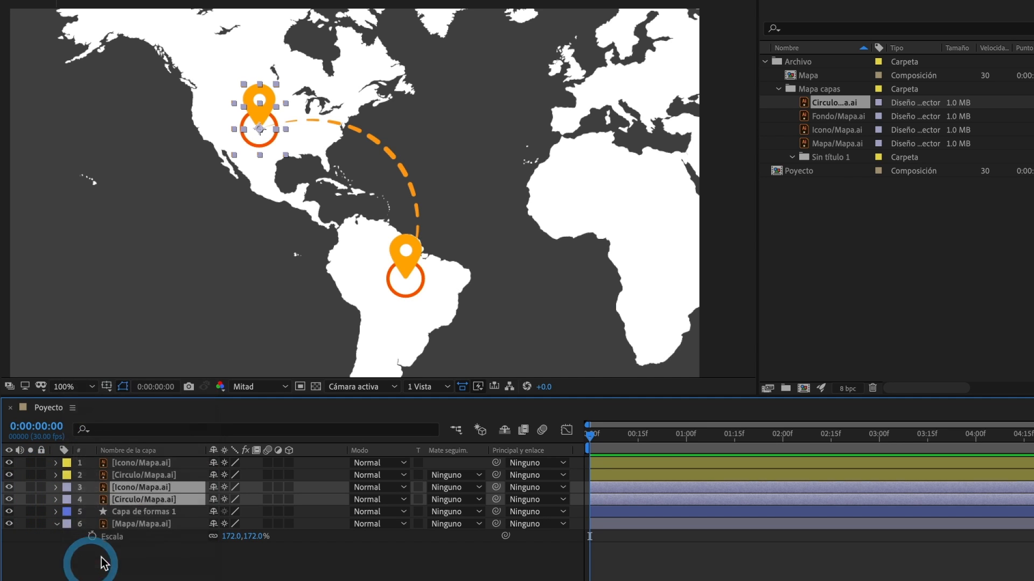
# Create a 1920 × 1080 px solid named Fondo in blue 206EA8 and place it beneath the Mapa layer
pyautogui.click(56, 525)
pyautogui.click(146, 525)
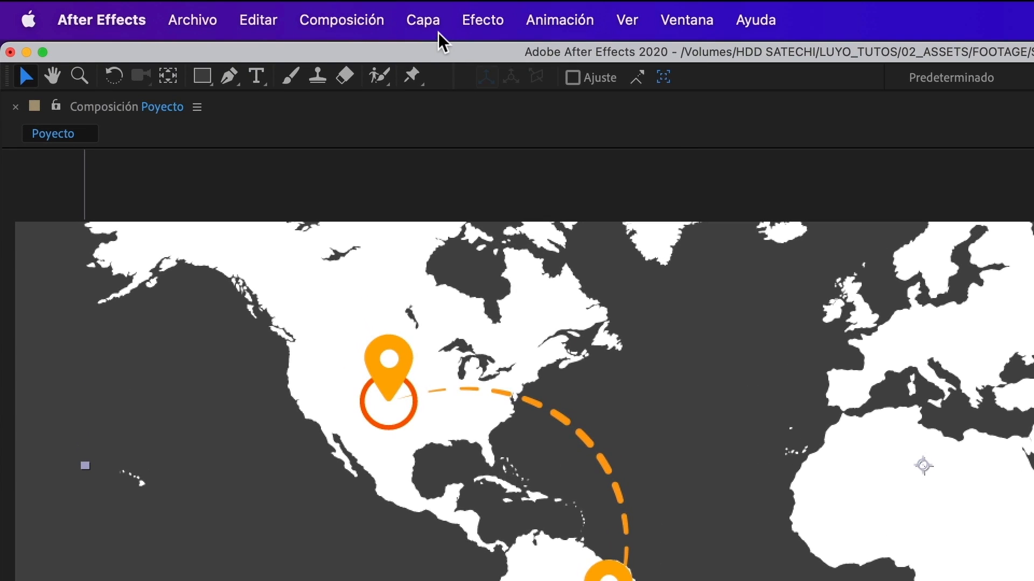
pyautogui.click(438, 32)
pyautogui.moveTo(526, 58)
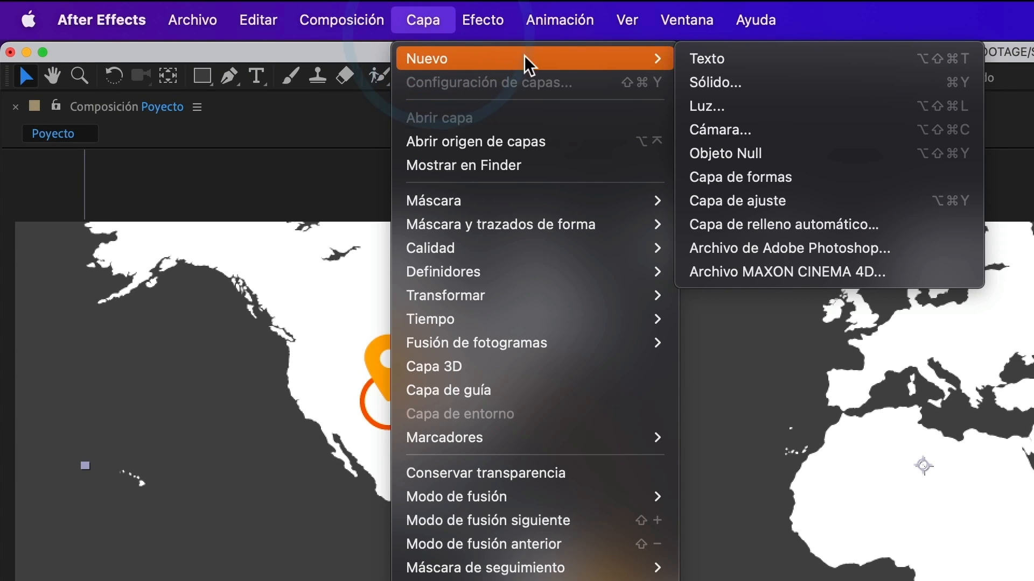
pyautogui.click(724, 80)
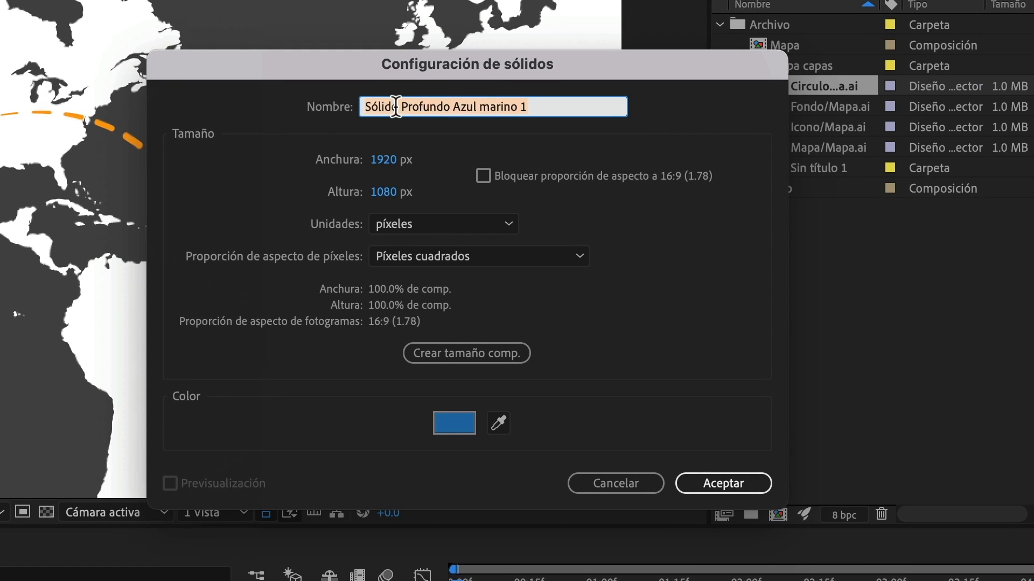
pyautogui.write('Fondo')
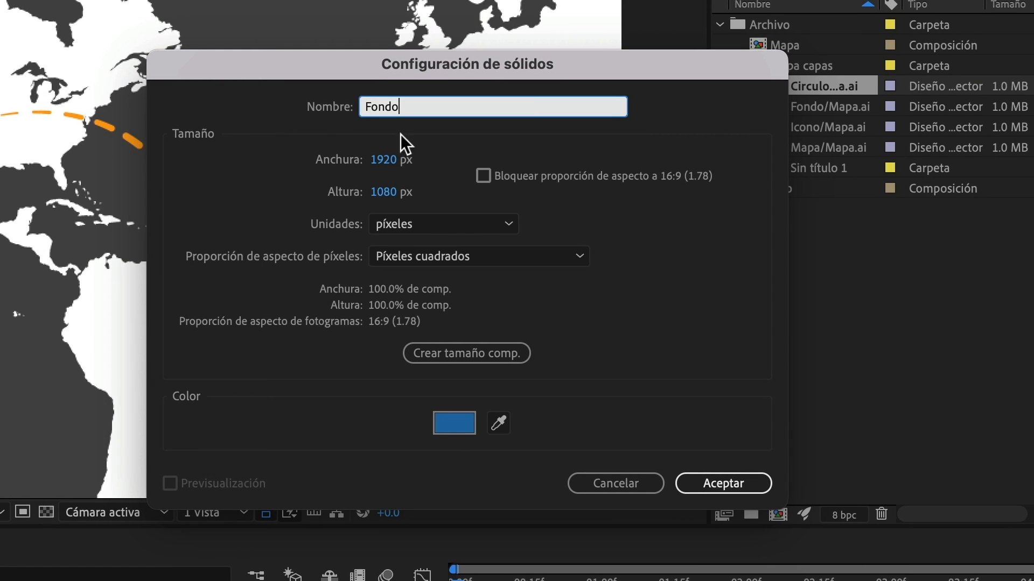
pyautogui.click(445, 413)
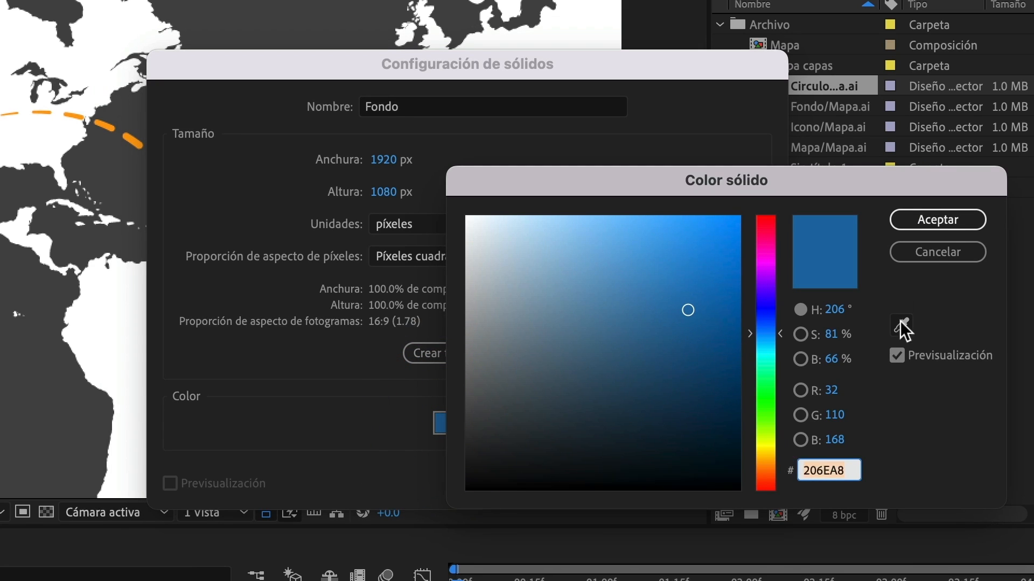
pyautogui.click(939, 225)
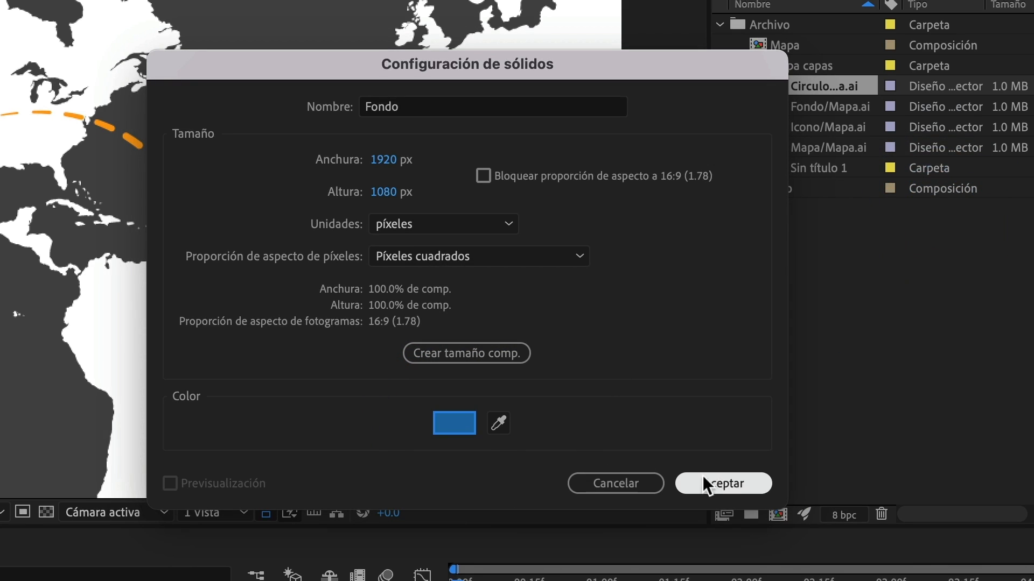
pyautogui.click(722, 483)
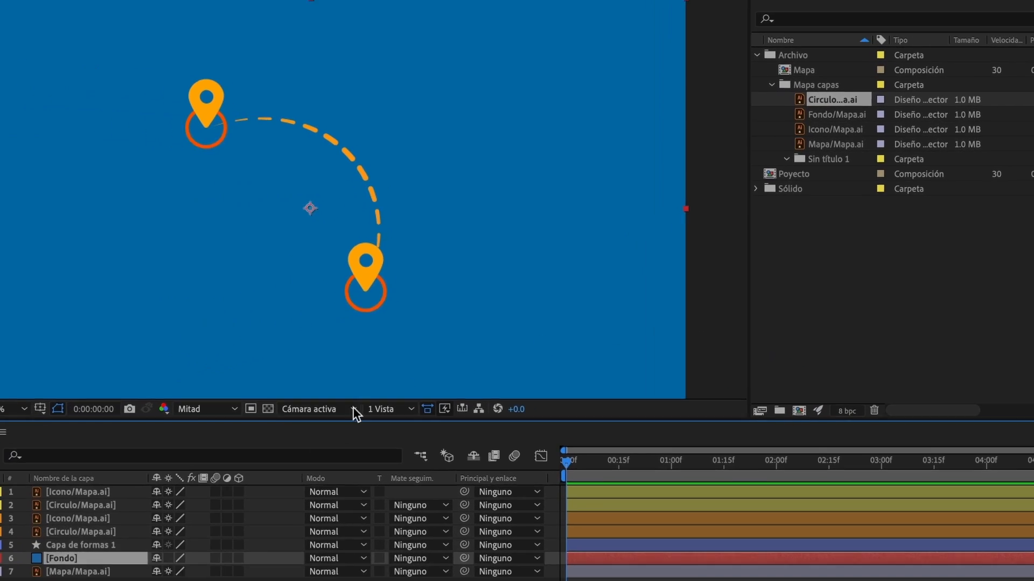
pyautogui.moveTo(67, 558); pyautogui.dragTo(66, 574)
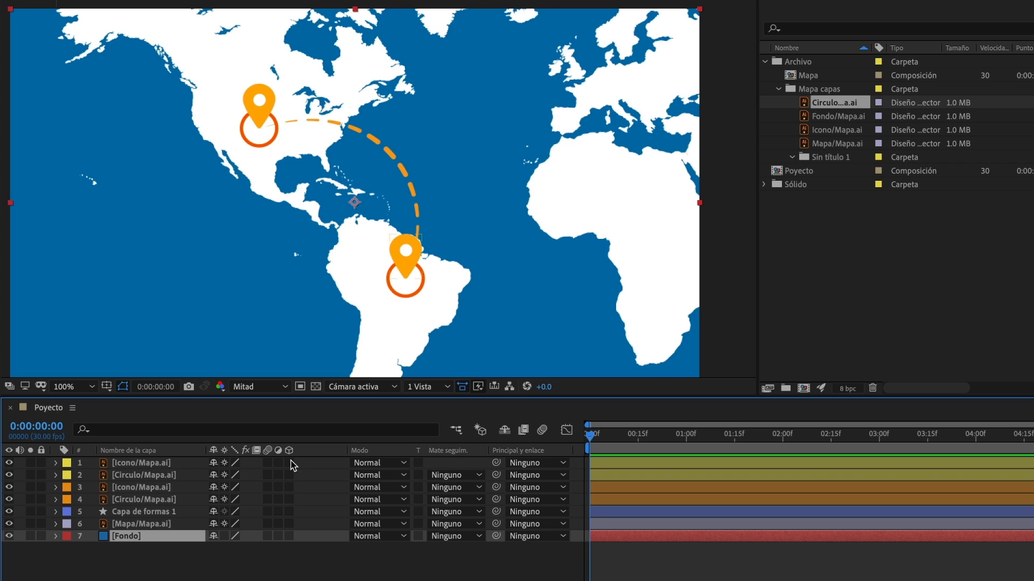
# Enable 3D for all pin and circle layers, the route's shape layer, the map and the Fondo solid
pyautogui.click(289, 475)
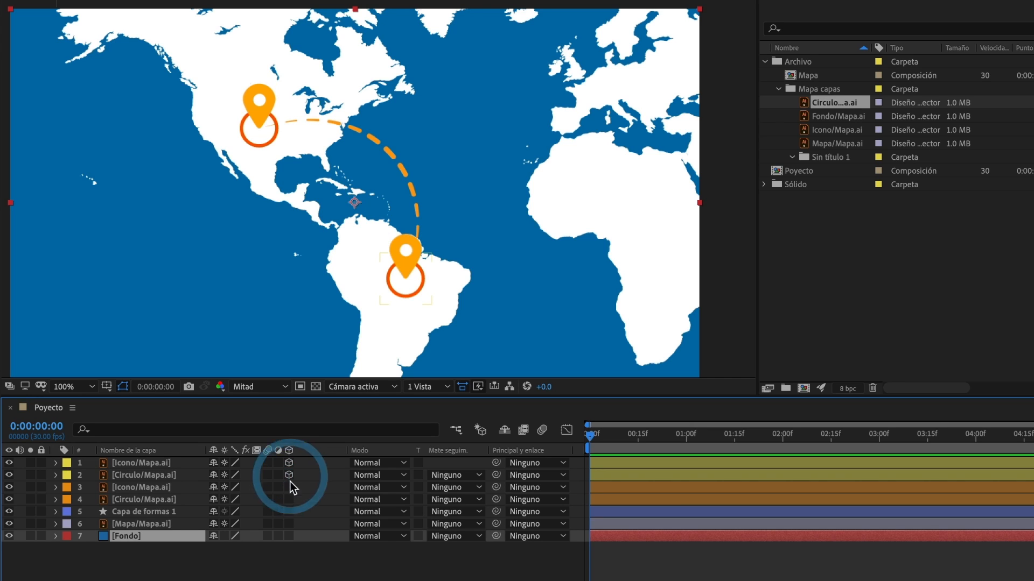
pyautogui.click(289, 487)
pyautogui.click(290, 500)
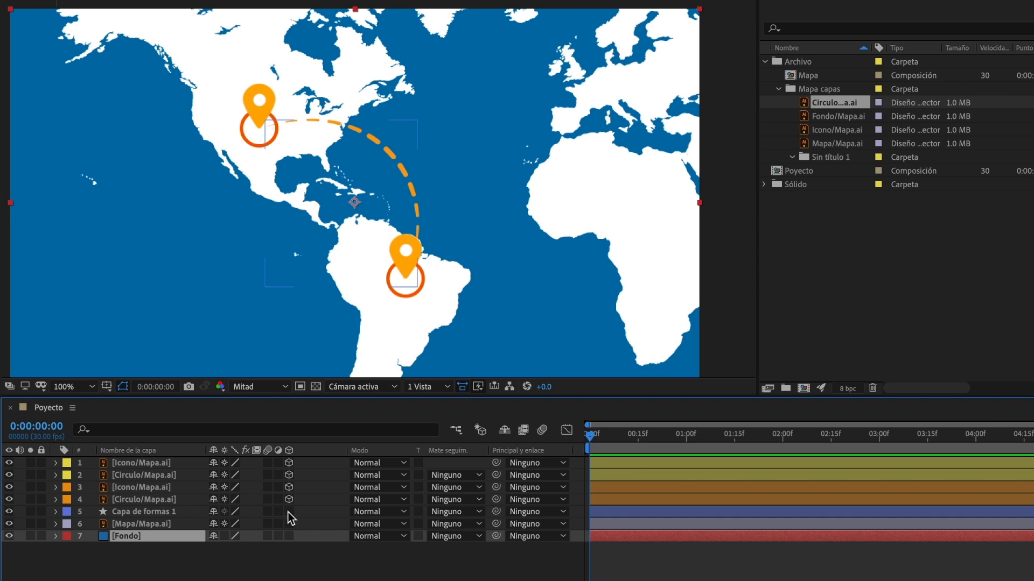
pyautogui.click(289, 511)
pyautogui.click(289, 524)
pyautogui.click(289, 536)
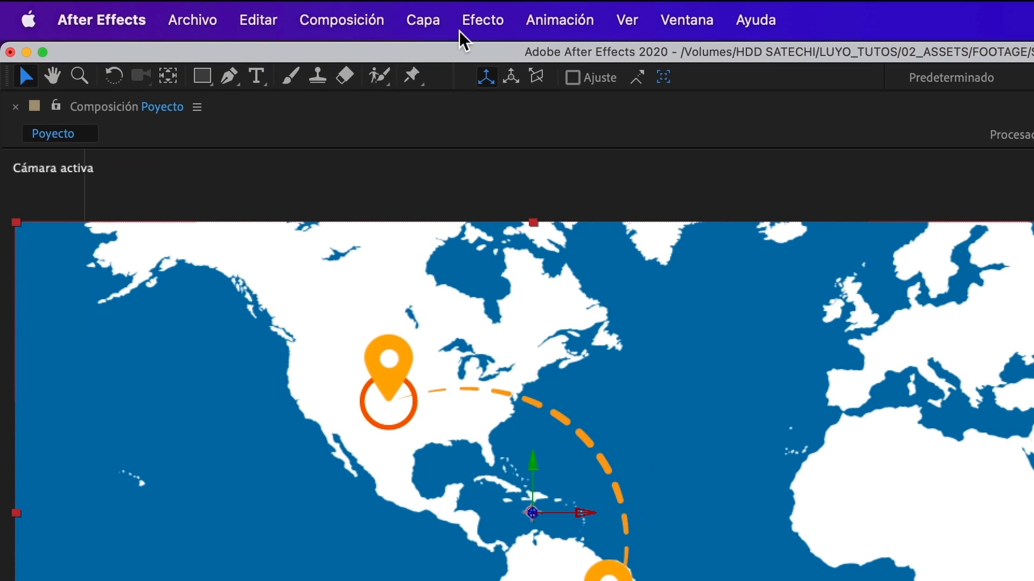
# Create a two-node camera with the 35 mm preset and place it above all other layers
pyautogui.click(431, 21)
pyautogui.moveTo(434, 55)
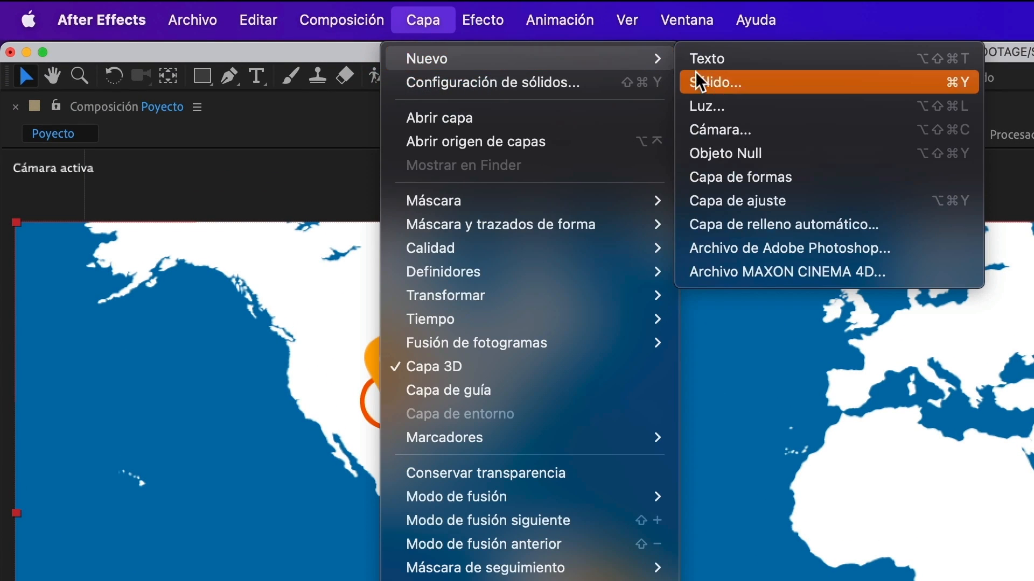
pyautogui.click(731, 130)
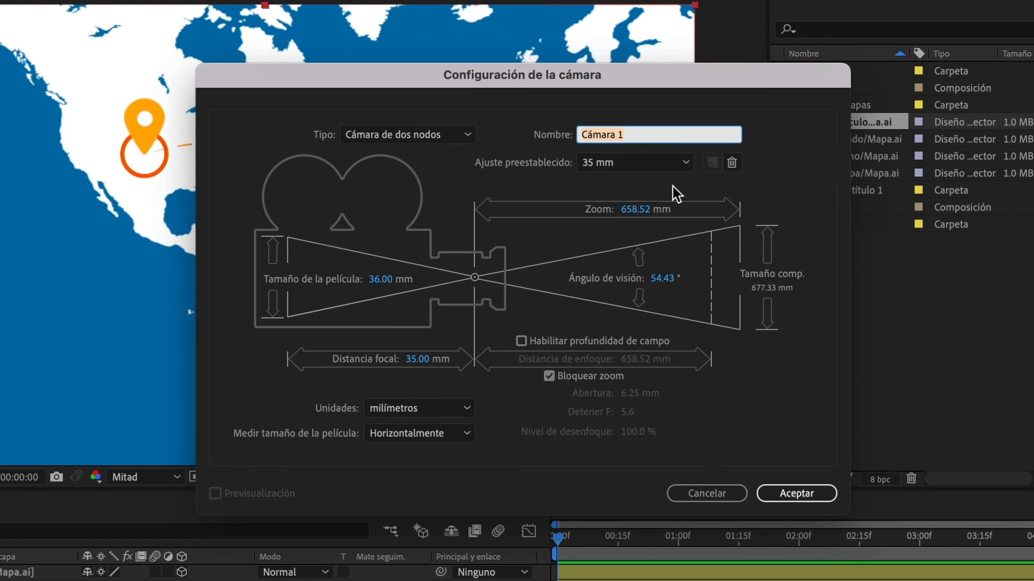
pyautogui.click(790, 495)
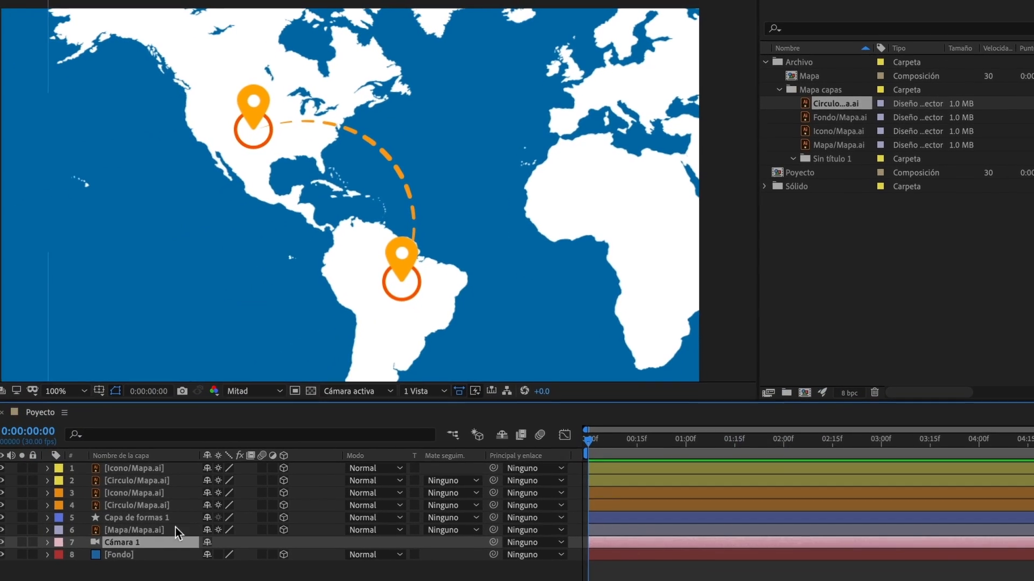
pyautogui.moveTo(133, 537); pyautogui.dragTo(134, 461)
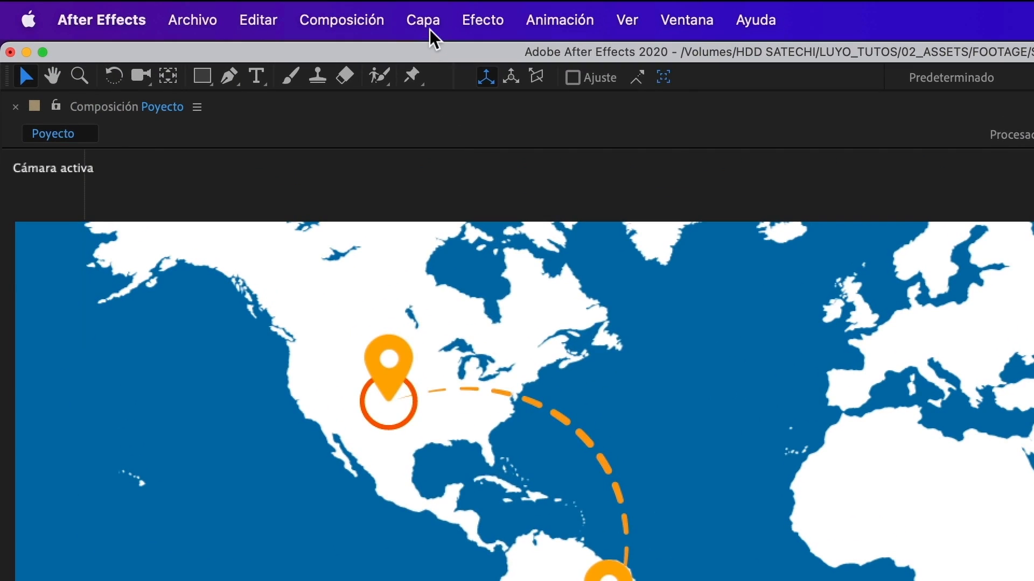
# Create a 3D null object named Nulo Camera and parent Cámara 1 to it
pyautogui.click(422, 20)
pyautogui.moveTo(422, 60)
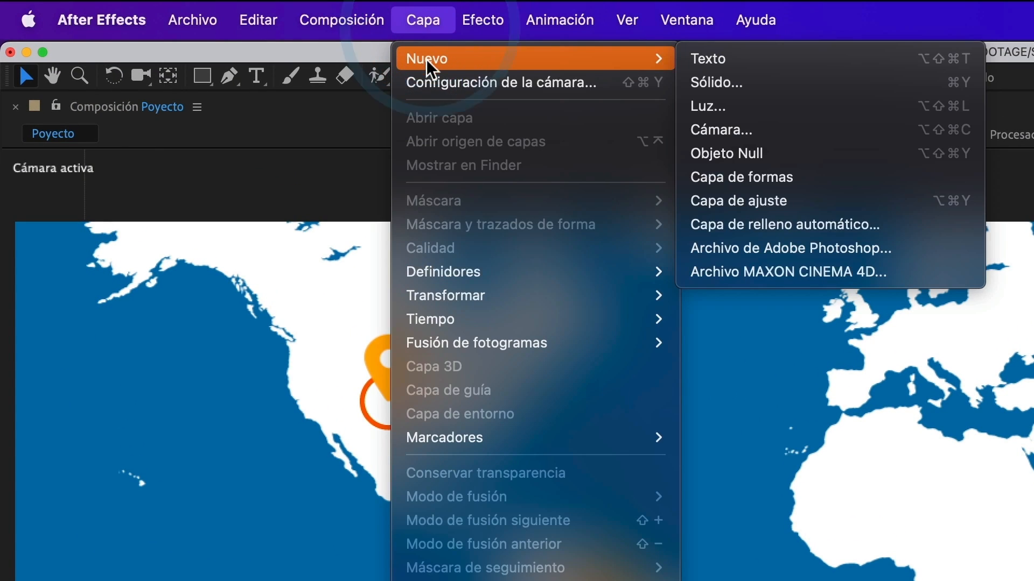
pyautogui.click(778, 156)
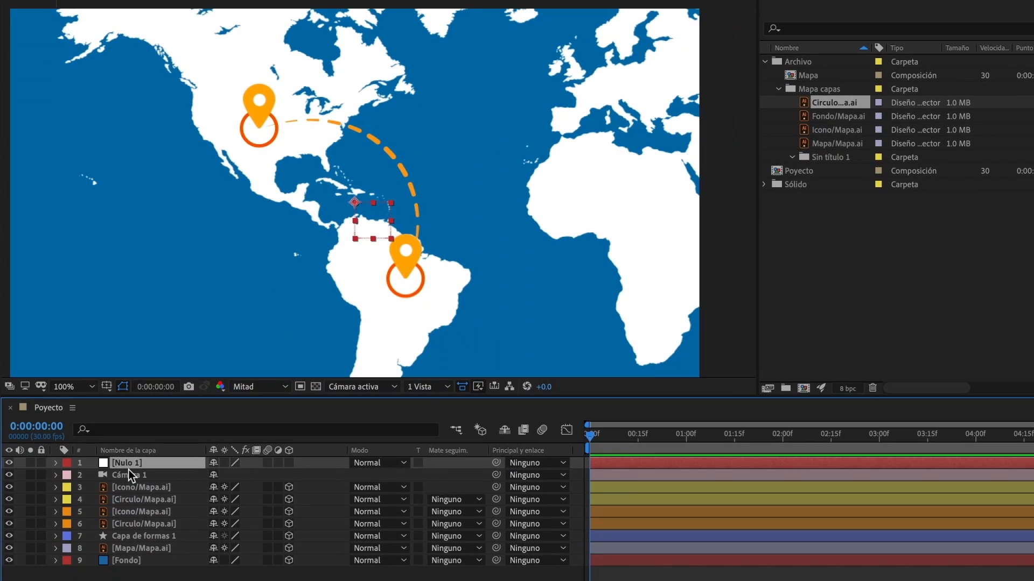
pyautogui.click(134, 464)
pyautogui.press('Return')
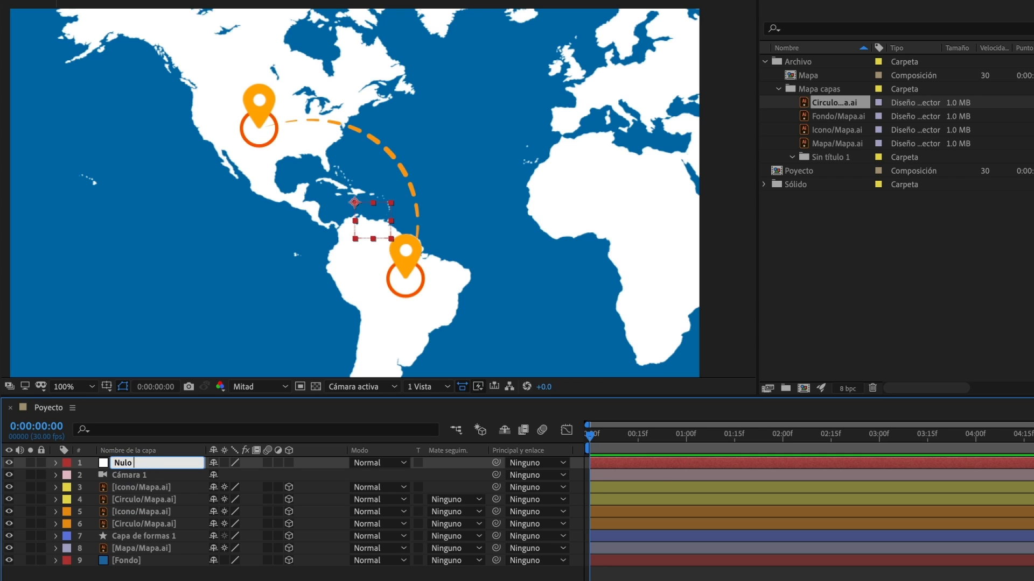
pyautogui.press('Return')
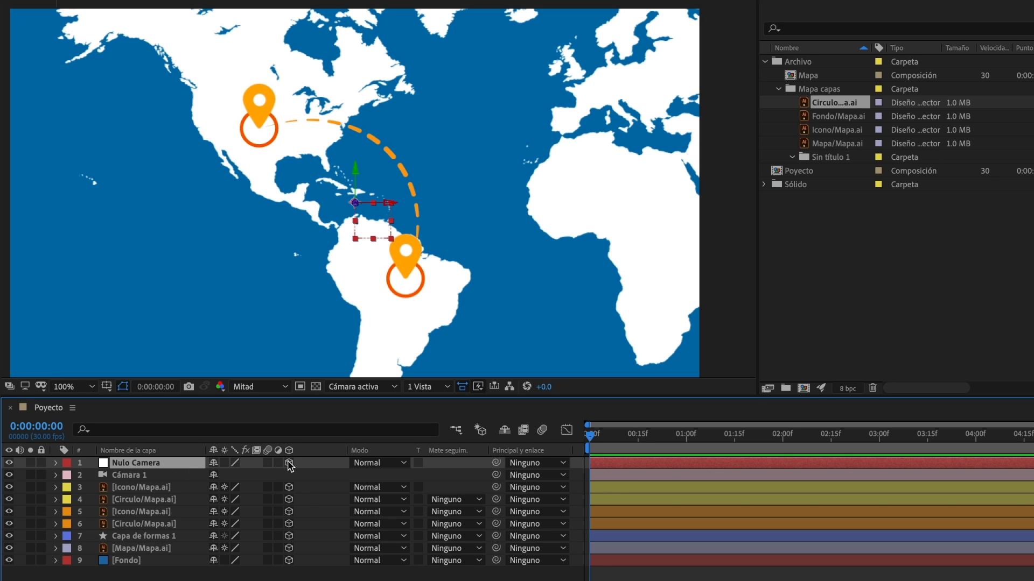
pyautogui.click(130, 474)
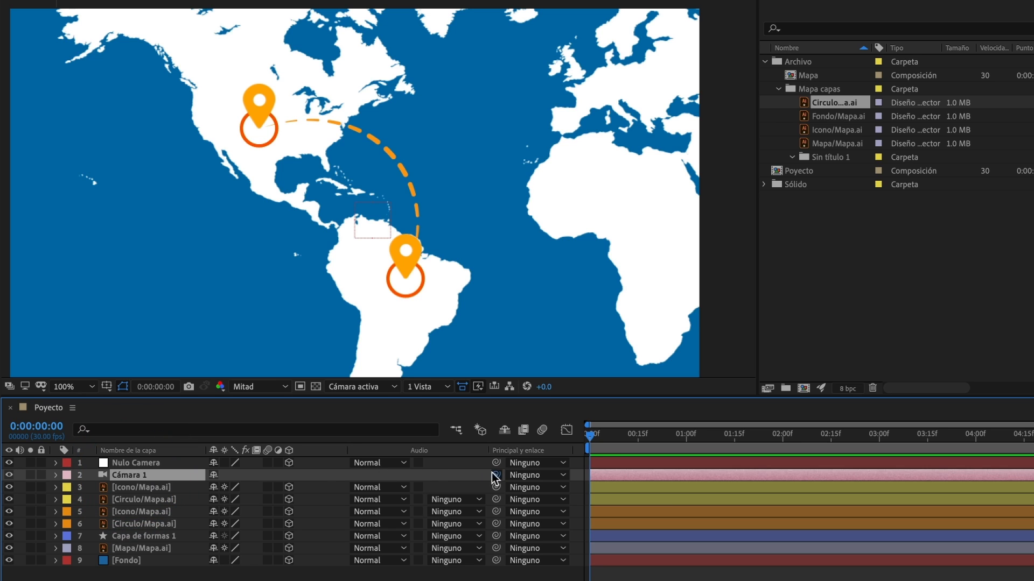
pyautogui.moveTo(492, 474); pyautogui.dragTo(141, 464)
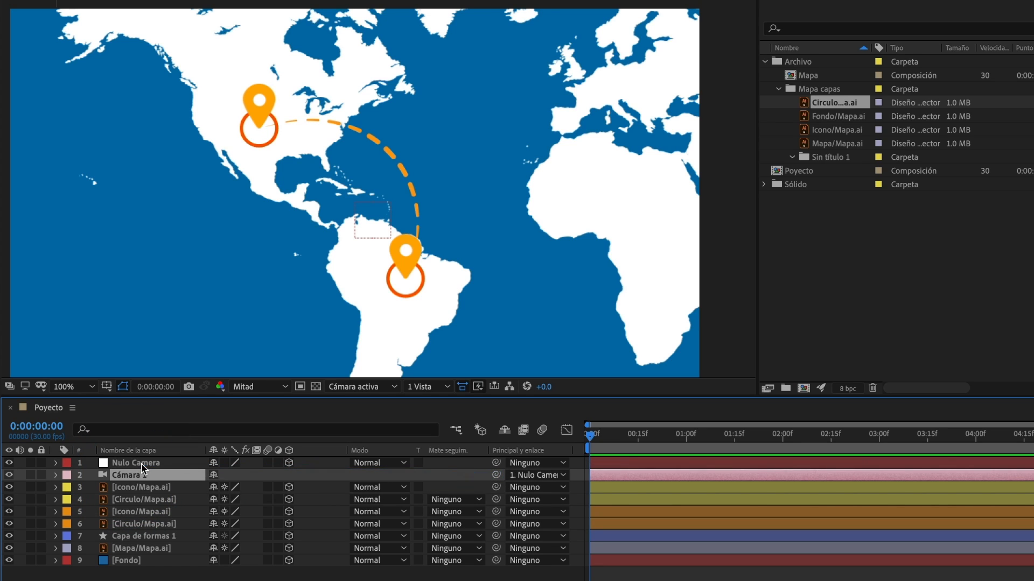
# Assign the Rosa label colour to the Nulo Camera and Cámara 1 layers, and lock Cámara 1
pyautogui.click(141, 464)
pyautogui.keyDown('shift'); pyautogui.click(132, 475); pyautogui.keyUp('shift')
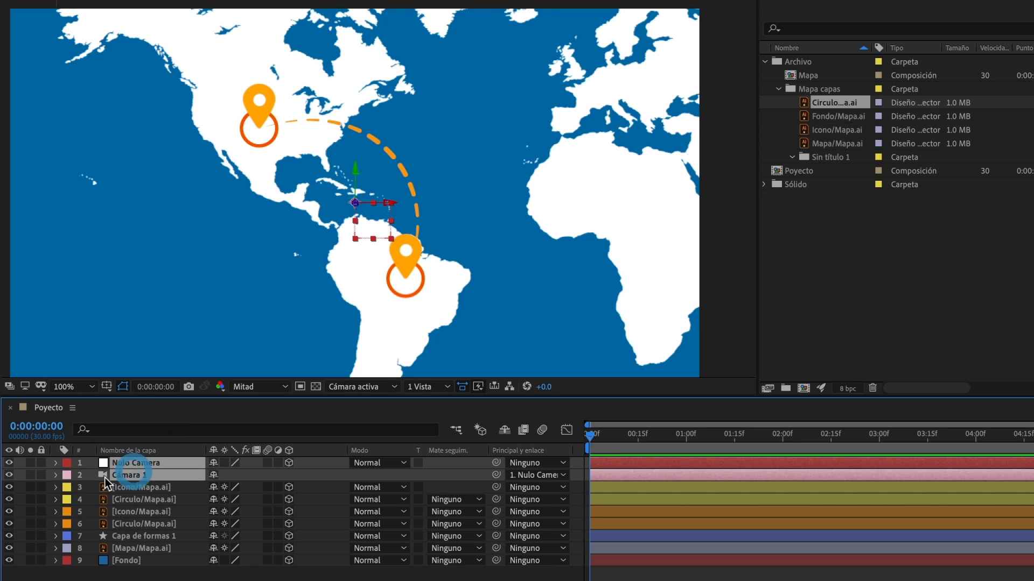
pyautogui.click(72, 483)
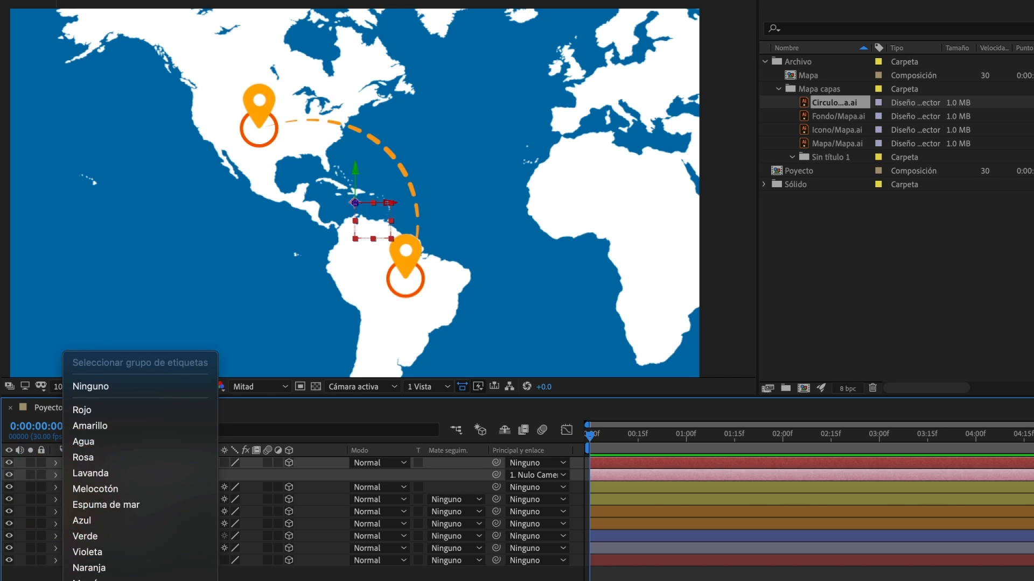
pyautogui.click(83, 457)
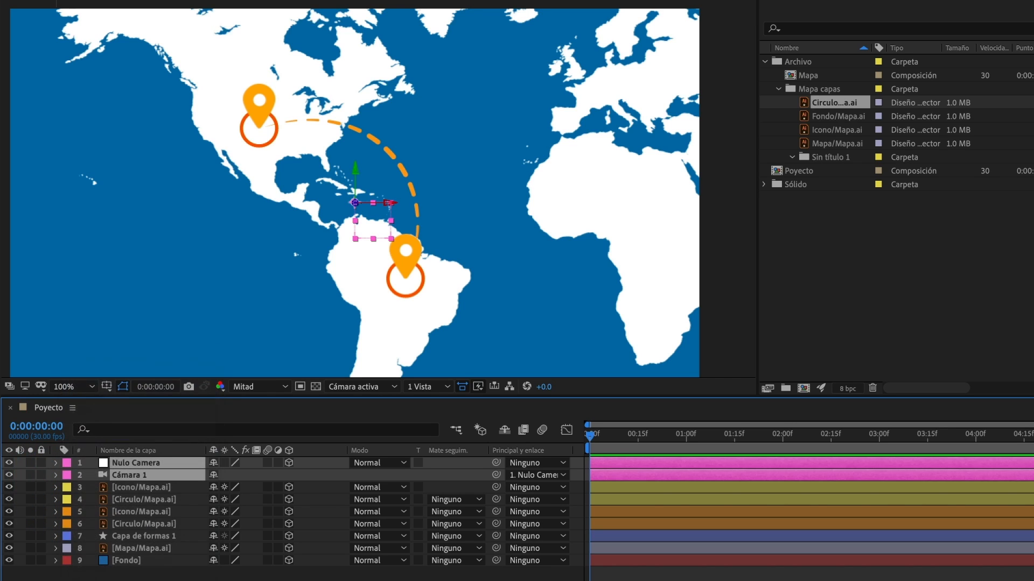
pyautogui.click(128, 484)
pyautogui.click(126, 475)
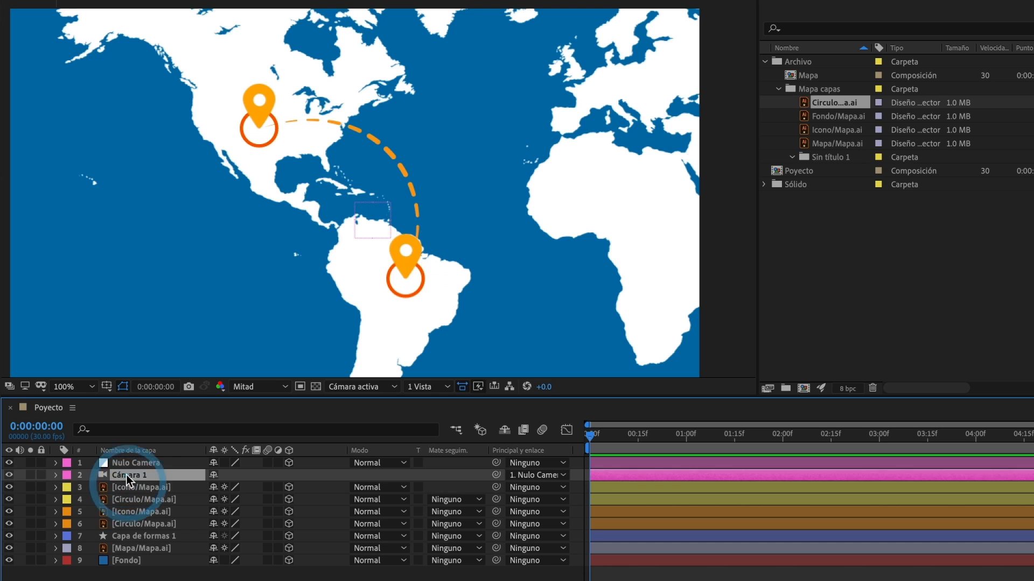
pyautogui.click(42, 475)
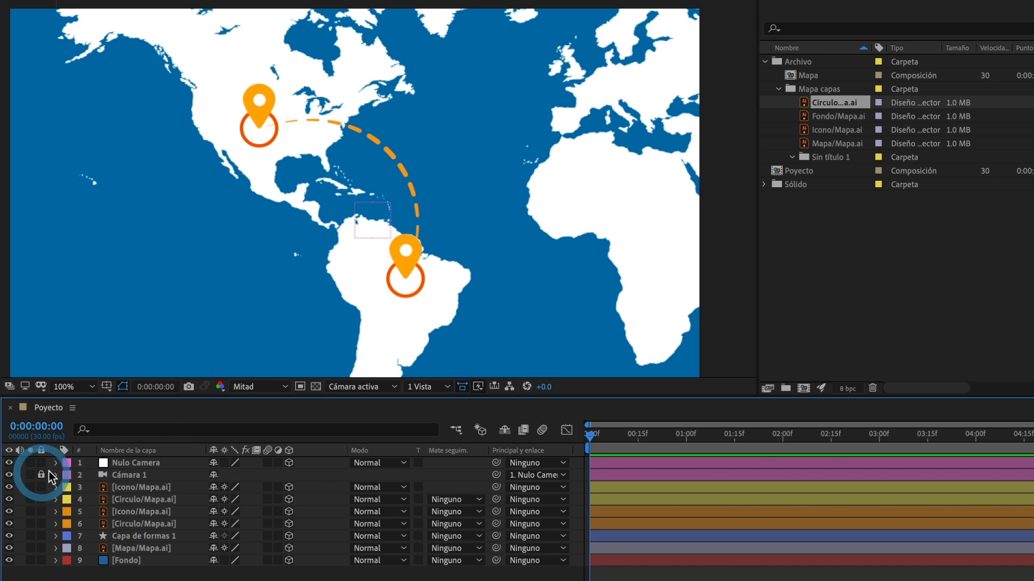
# Rotate Nulo Camera with the Rotation tool so the camera sees the map tilted back and slightly turned in perspective
pyautogui.click(125, 467)
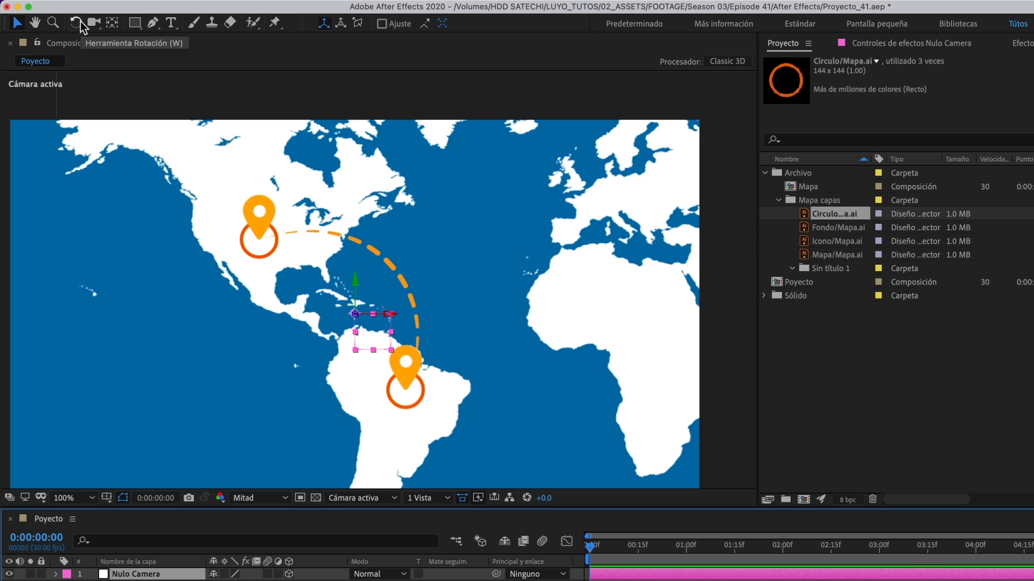
pyautogui.press('w')
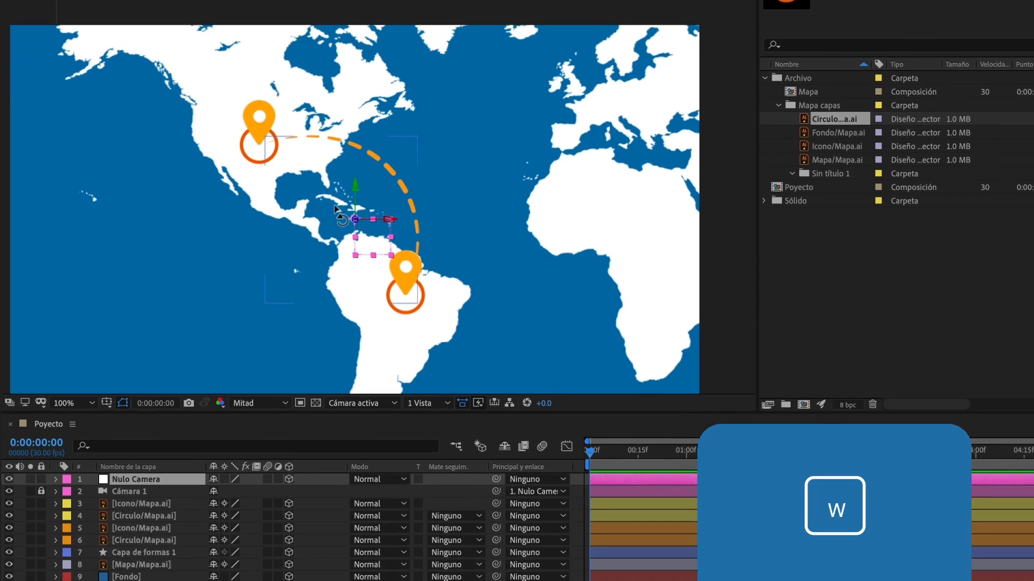
pyautogui.click(370, 198)
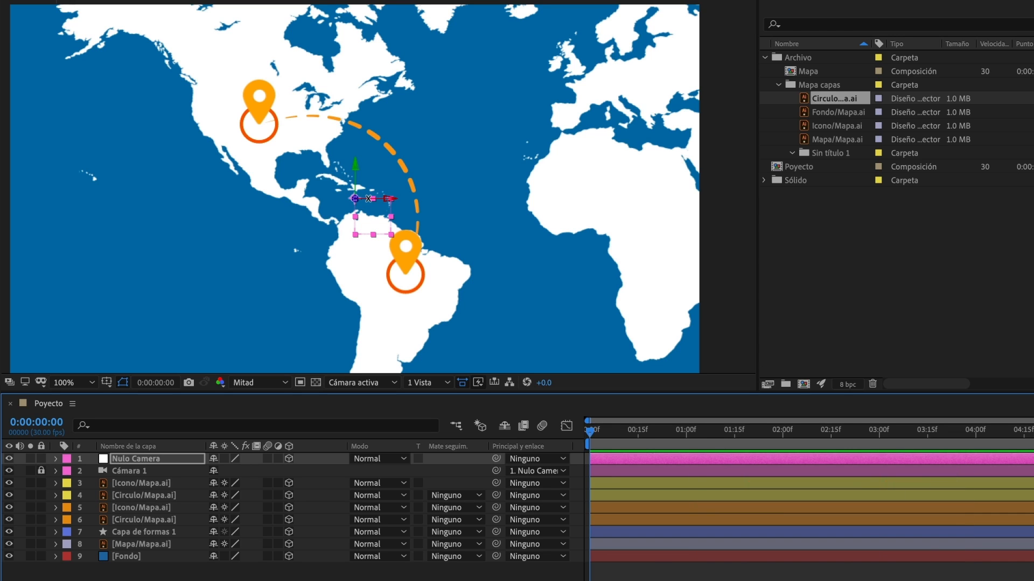
pyautogui.moveTo(368, 198); pyautogui.dragTo(372, 215)
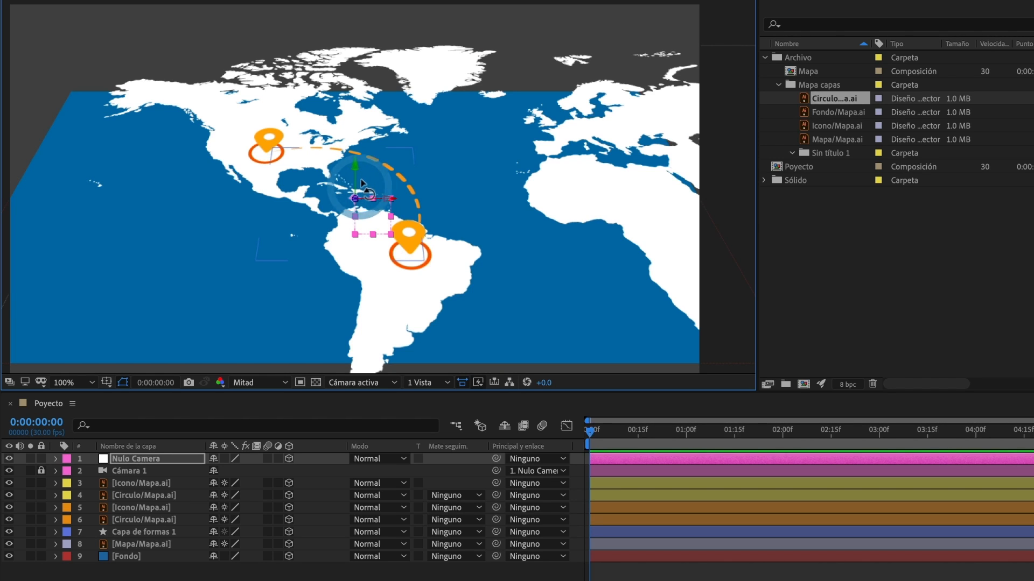
pyautogui.moveTo(355, 179); pyautogui.dragTo(348, 185)
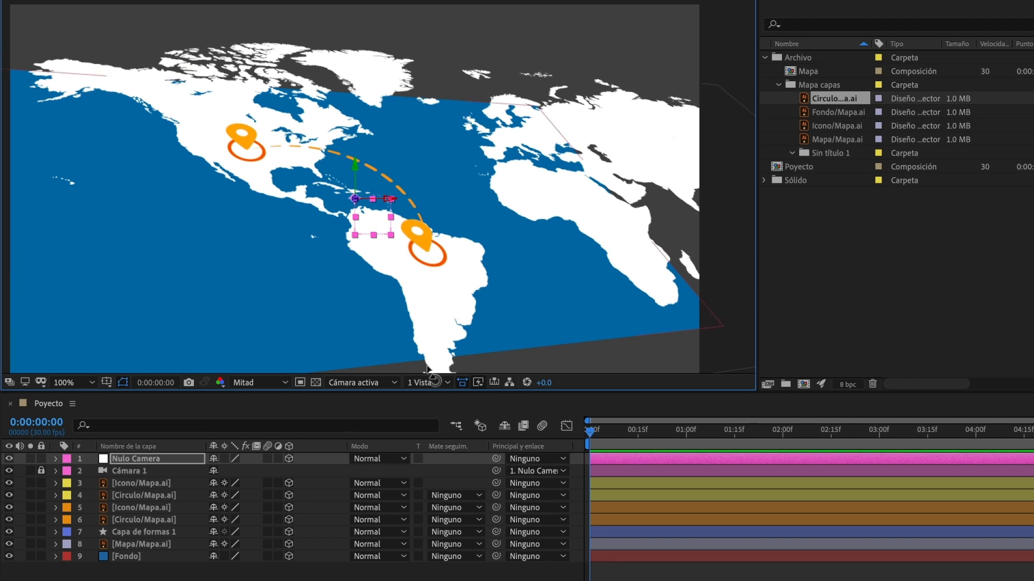
# Set the viewer to 2 Vistas: Horizontal, with Vista personalizada 1 beside the active camera and oriented to show the map and camera from outside
pyautogui.click(447, 383)
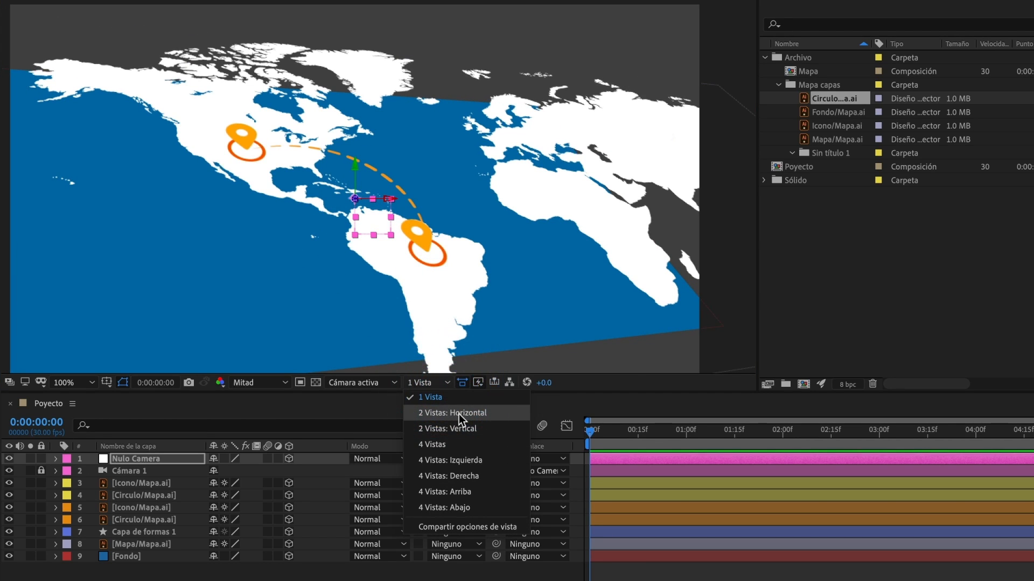
pyautogui.click(459, 413)
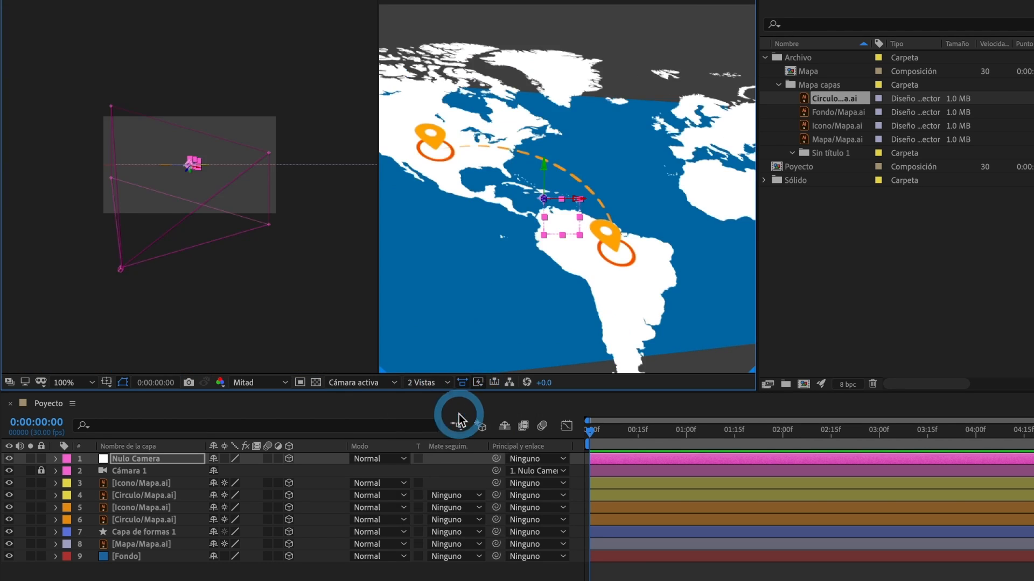
pyautogui.click(258, 256)
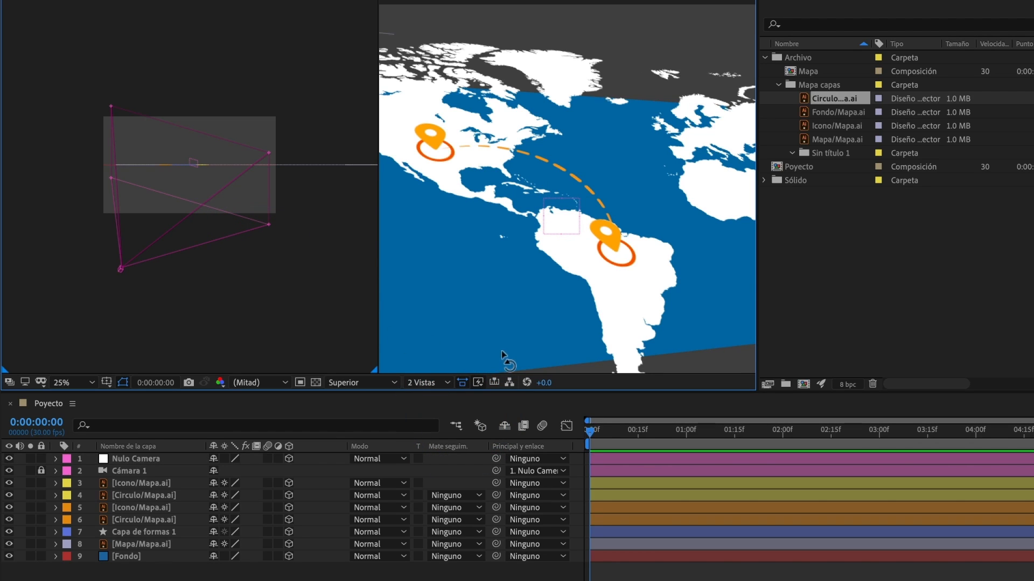
pyautogui.click(365, 384)
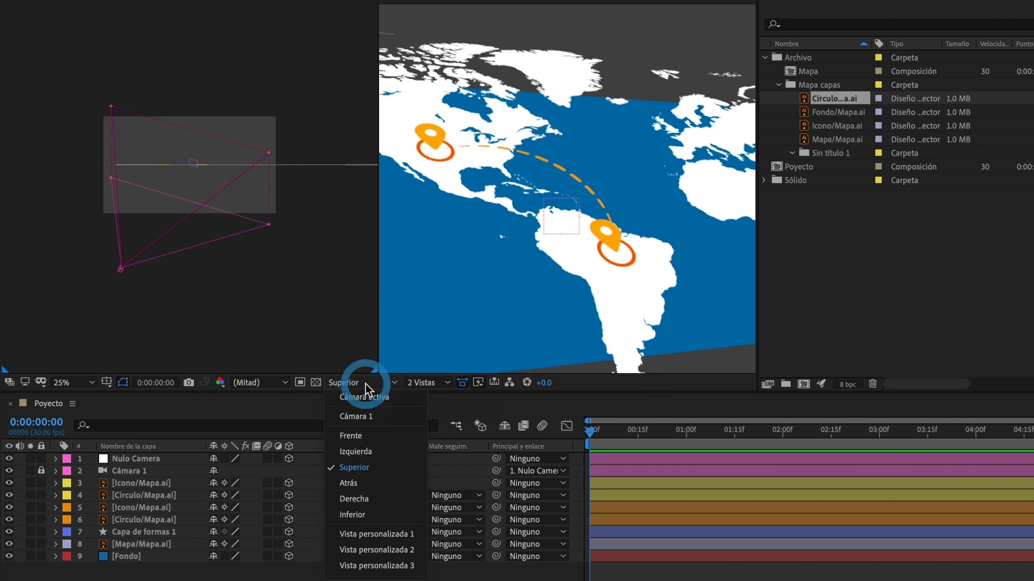
pyautogui.click(393, 537)
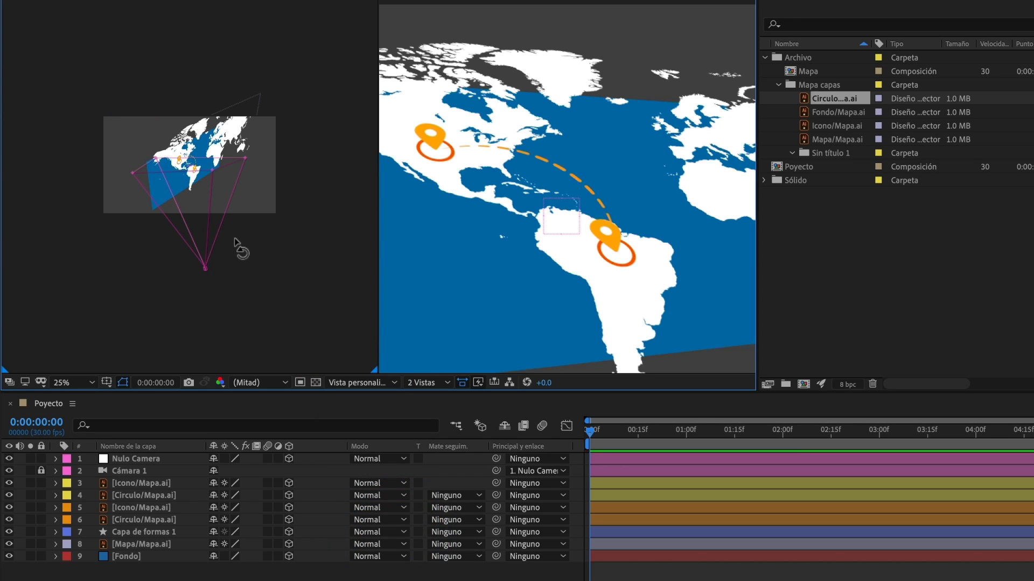
pyautogui.press('c')
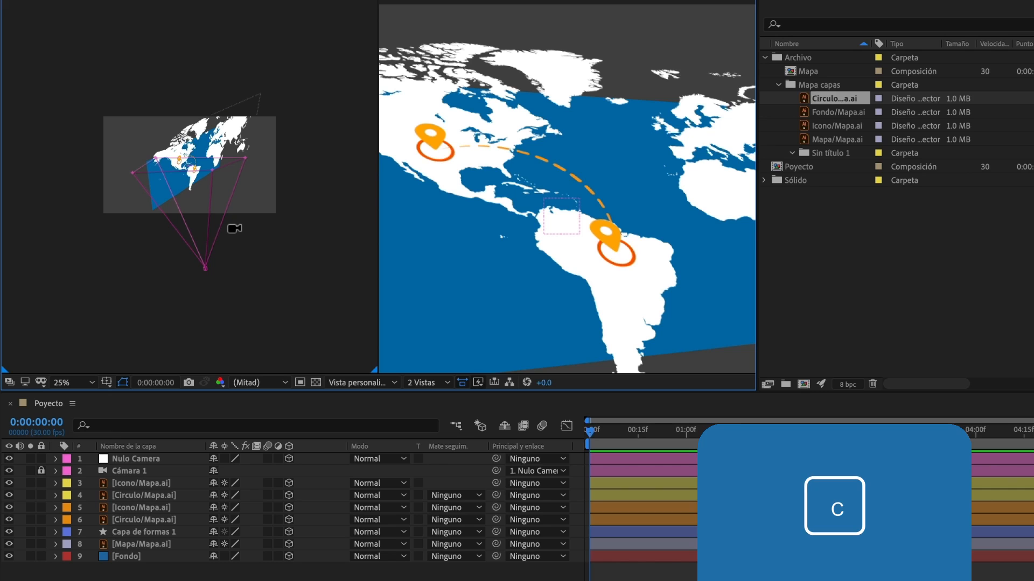
pyautogui.moveTo(234, 229)
pyautogui.mouseDown()
pyautogui.moveTo(223, 204)
pyautogui.moveTo(265, 212)
pyautogui.moveTo(233, 215)
pyautogui.mouseUp()
pyautogui.press('.')
pyautogui.press('.')
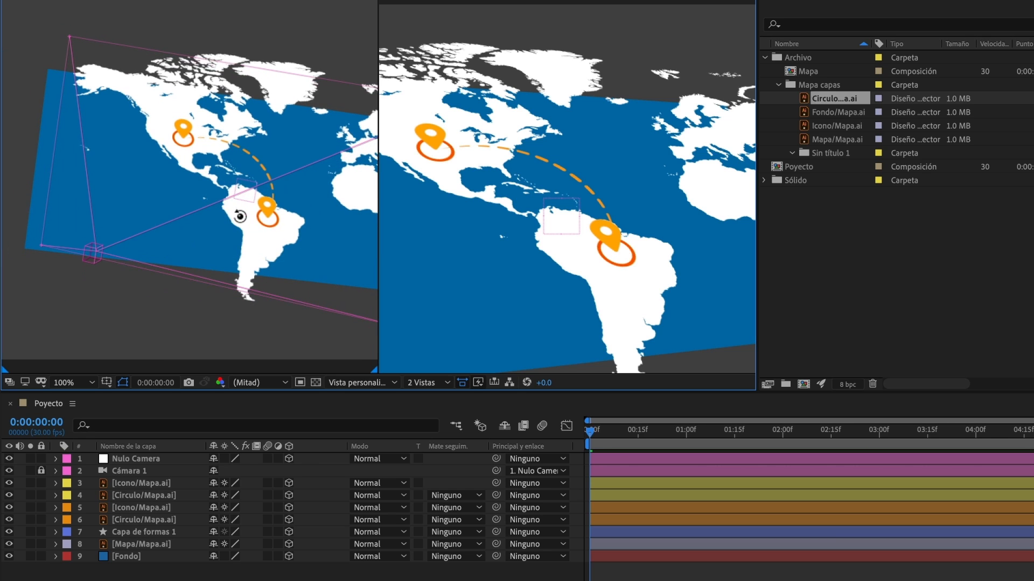
# Move Nulo Camera over North America to about 1078.7, -297.9, 619.3, framing the northern pin in the active camera
pyautogui.click(131, 459)
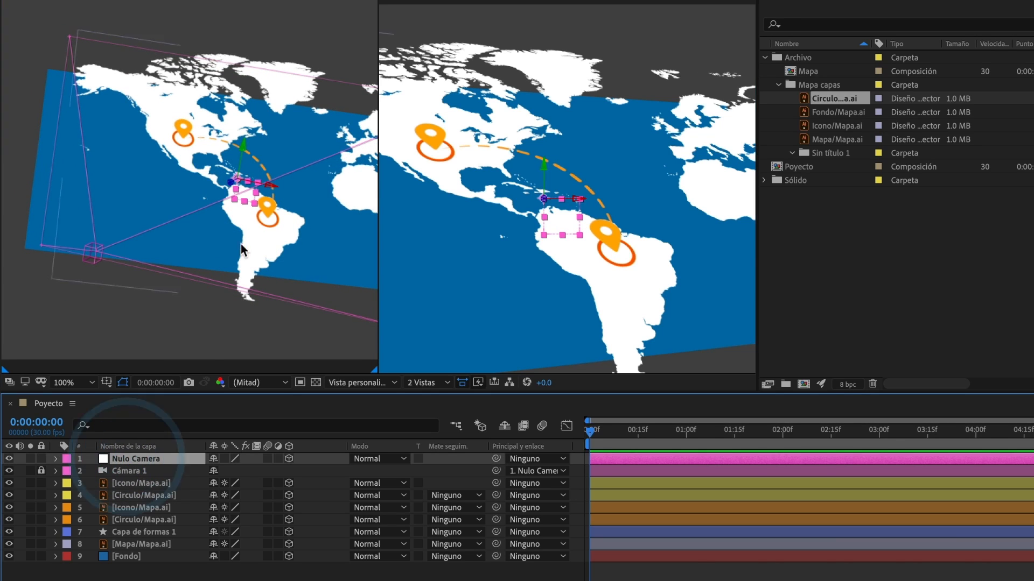
pyautogui.moveTo(234, 186); pyautogui.dragTo(248, 130)
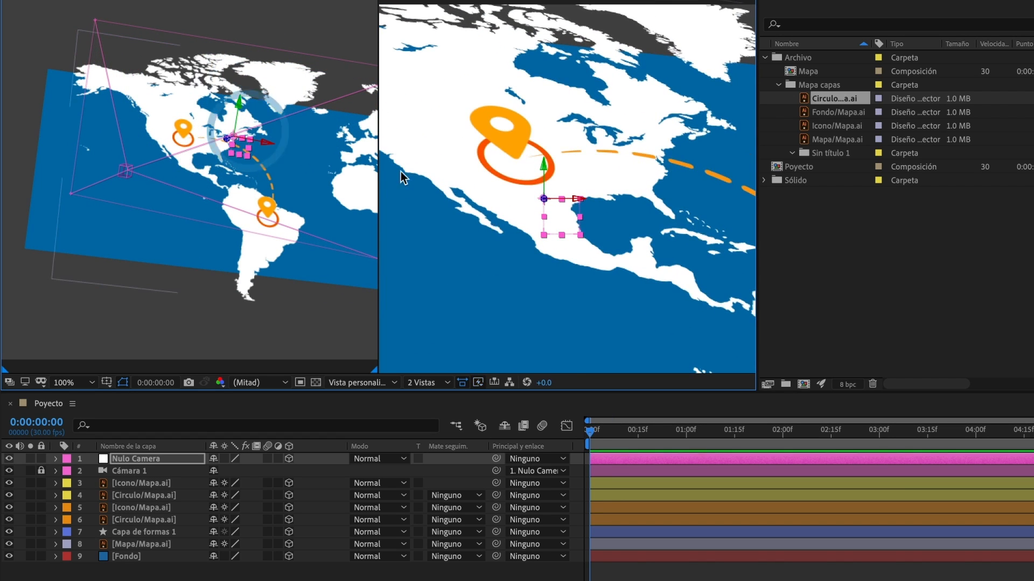
pyautogui.moveTo(518, 205); pyautogui.dragTo(531, 212)
pyautogui.scroll(-2, 558, 215)
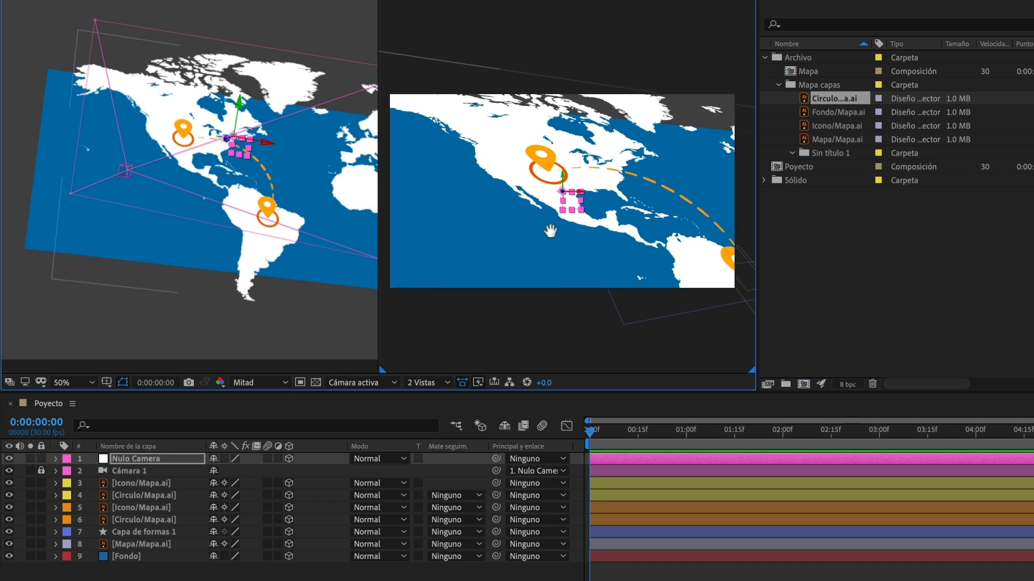
pyautogui.moveTo(271, 144); pyautogui.dragTo(263, 143)
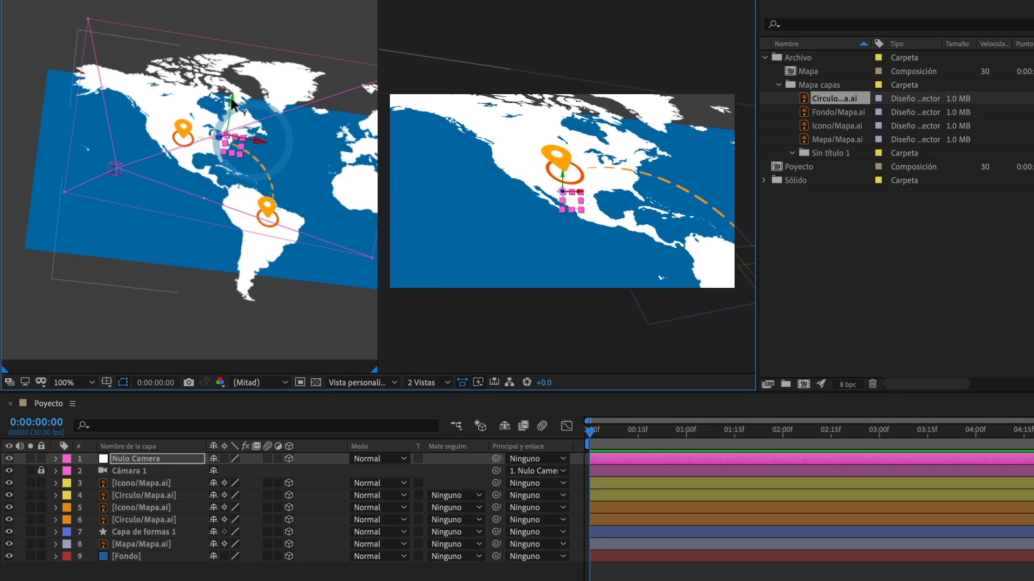
pyautogui.moveTo(236, 101); pyautogui.dragTo(240, 107)
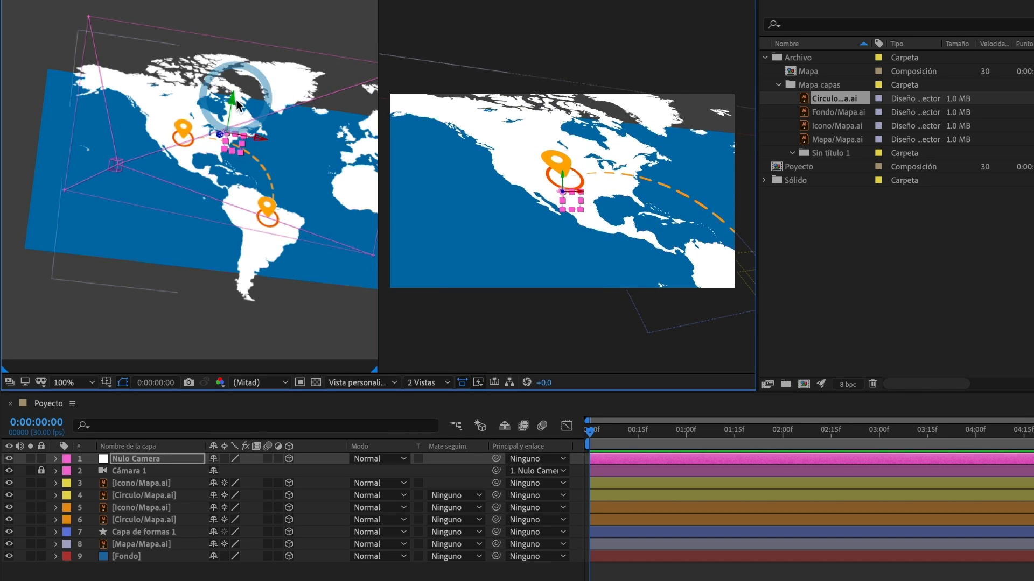
# Keyframe Nulo Camera's Position at 0:00:00:00, and at 0:00:04:29 move it to about 1657.2, -31.9, 766.7 to frame the South American pin
pyautogui.press('p')
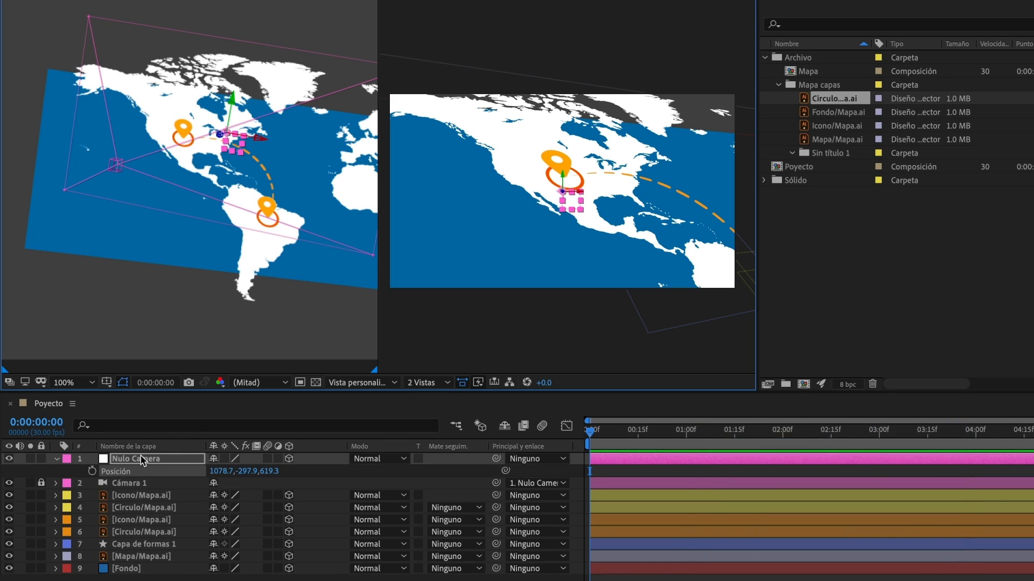
pyautogui.click(92, 472)
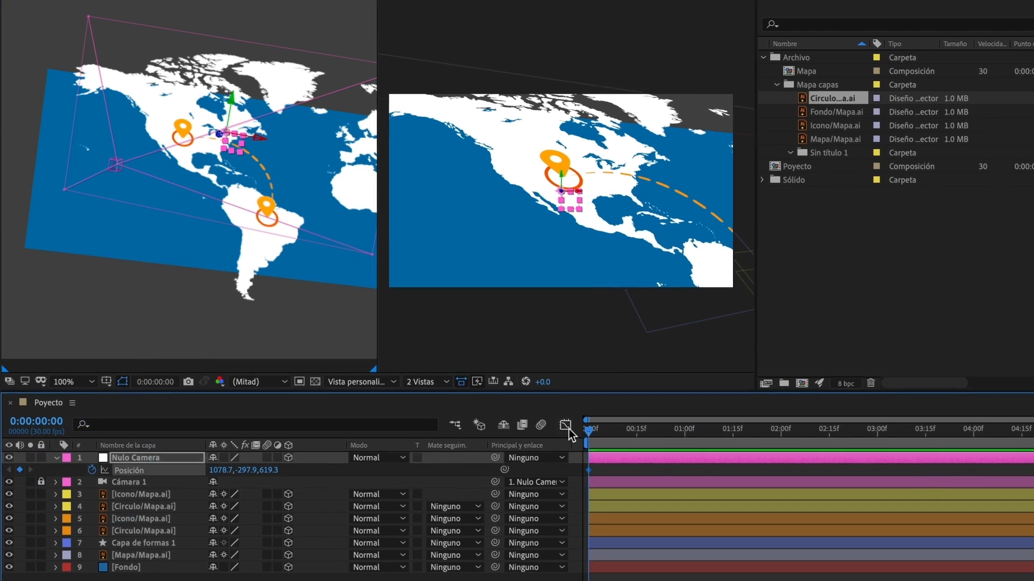
pyautogui.moveTo(591, 429); pyautogui.dragTo(1023, 416)
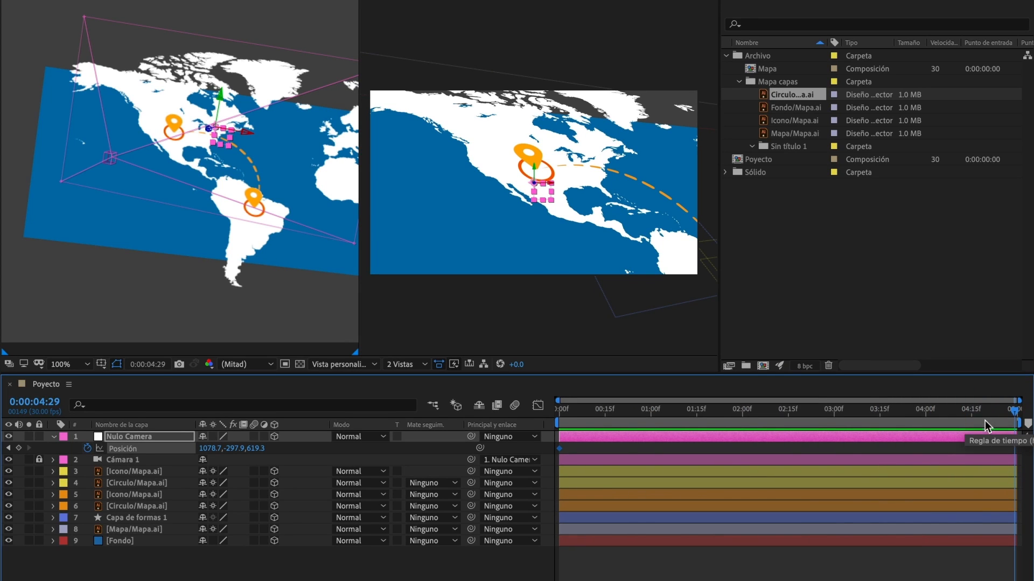
pyautogui.moveTo(250, 134); pyautogui.dragTo(310, 169)
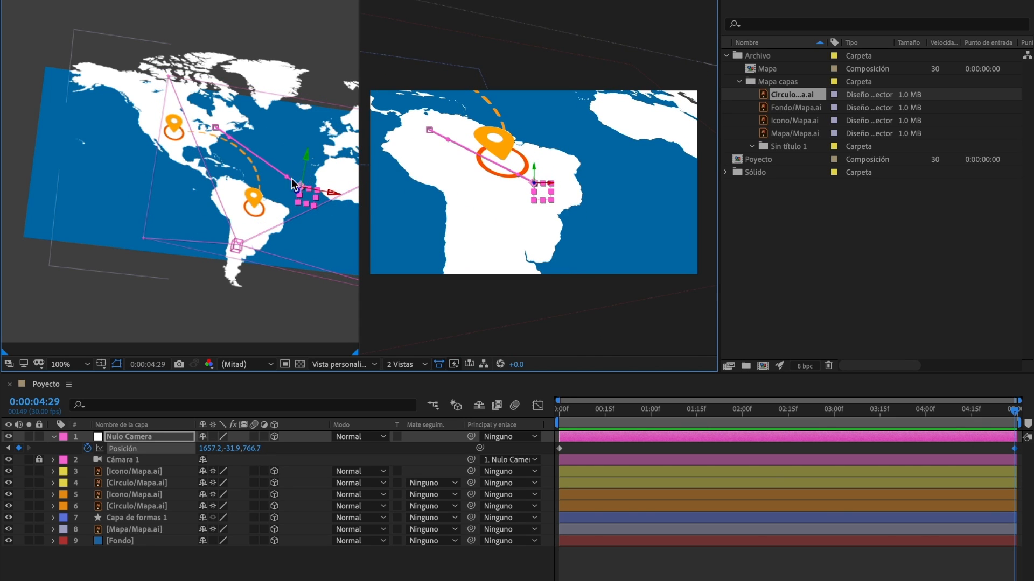
pyautogui.click(541, 290)
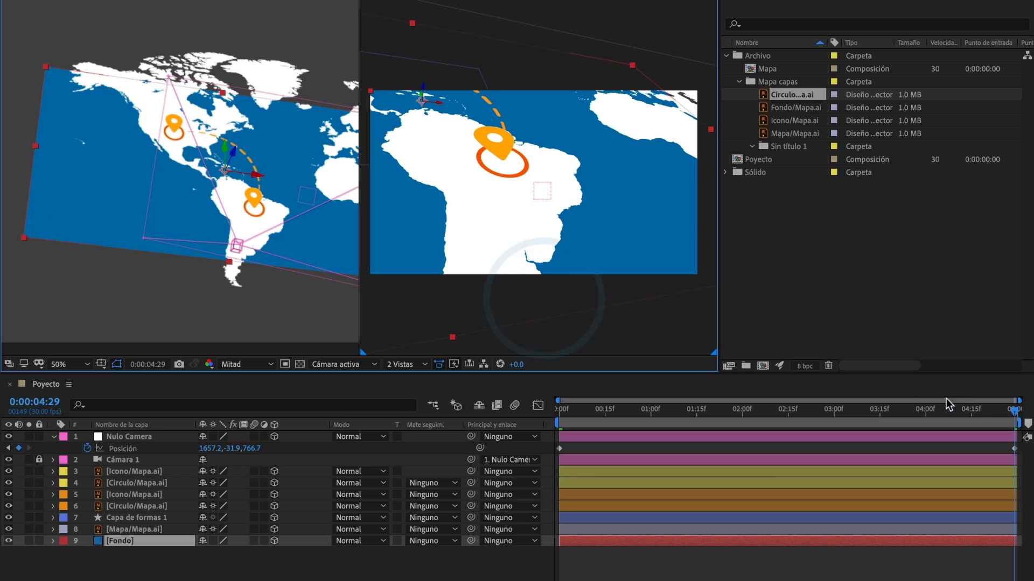
pyautogui.moveTo(1003, 410); pyautogui.dragTo(715, 437)
pyautogui.press('Home')
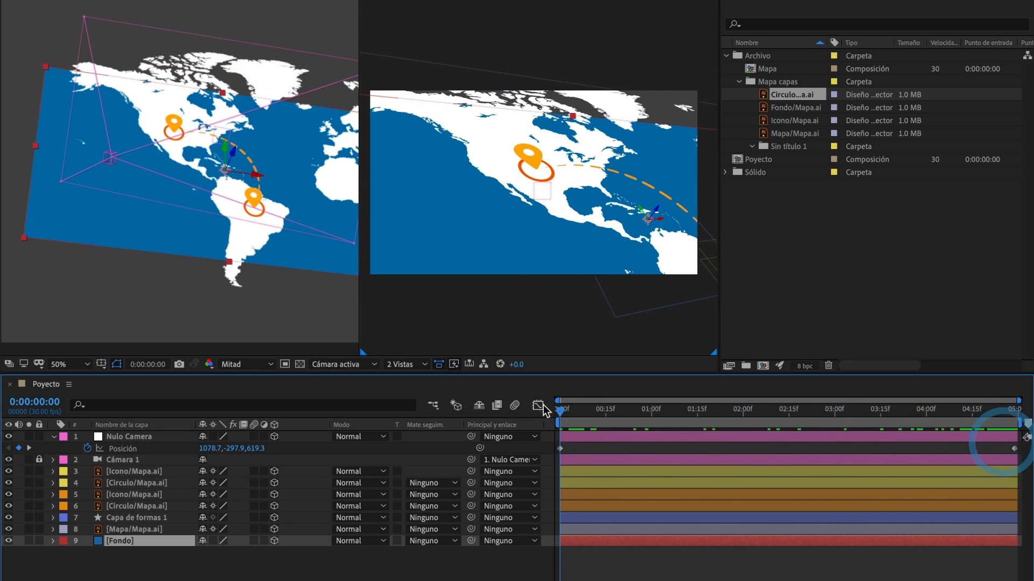
# Return the viewer to 1 Vista with the active camera and fit the composition to the available space
pyautogui.click(404, 364)
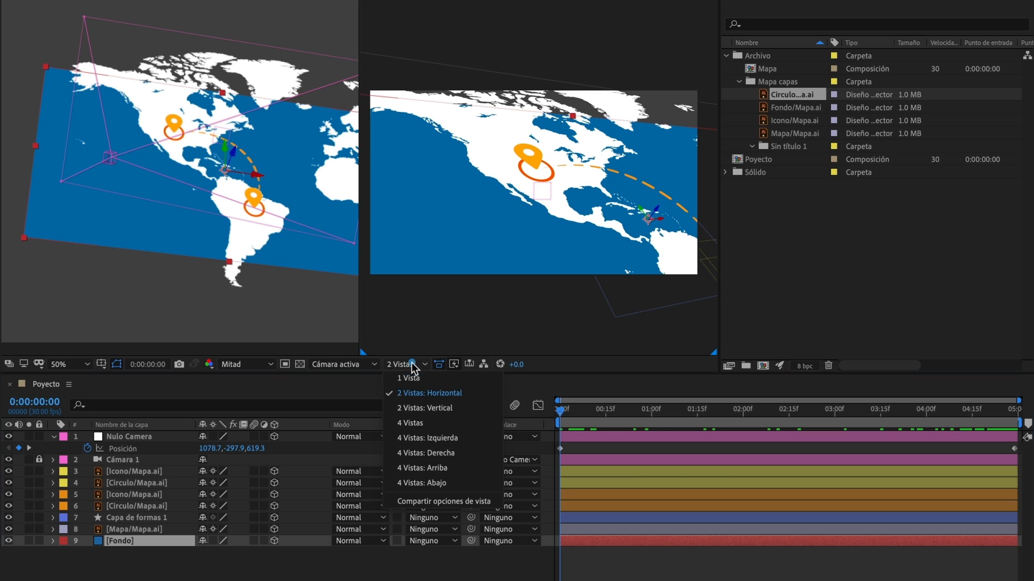
pyautogui.click(405, 372)
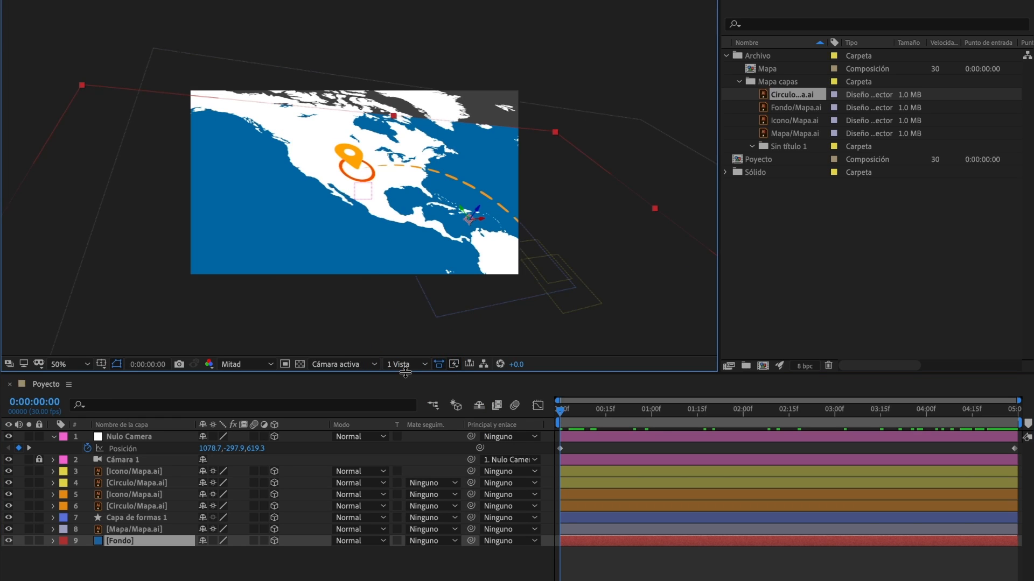
pyautogui.click(74, 364)
pyautogui.click(70, 372)
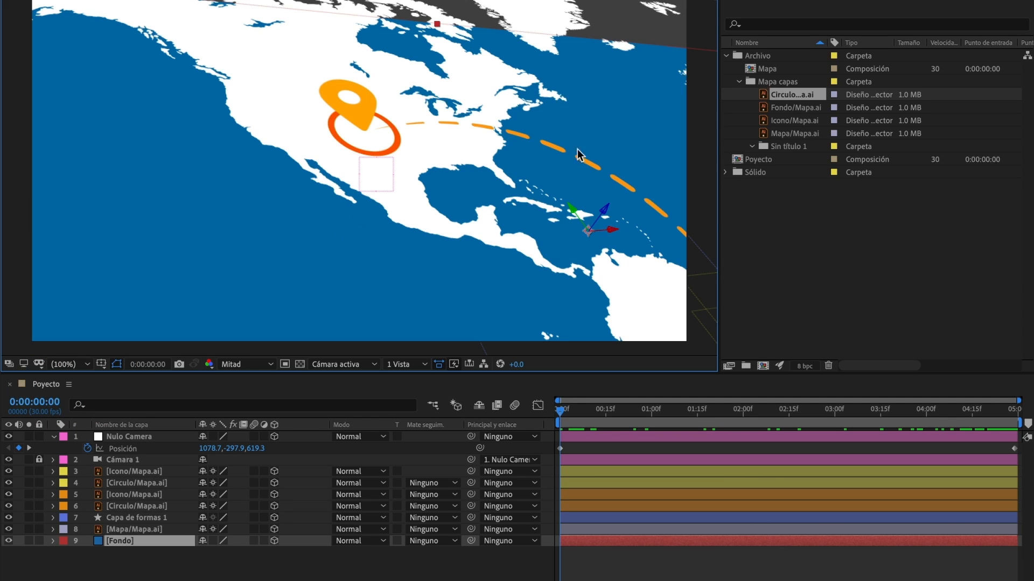
# Scale the Fondo solid to 415% so its blue fills the whole camera frame, and collapse its properties
pyautogui.press('s')
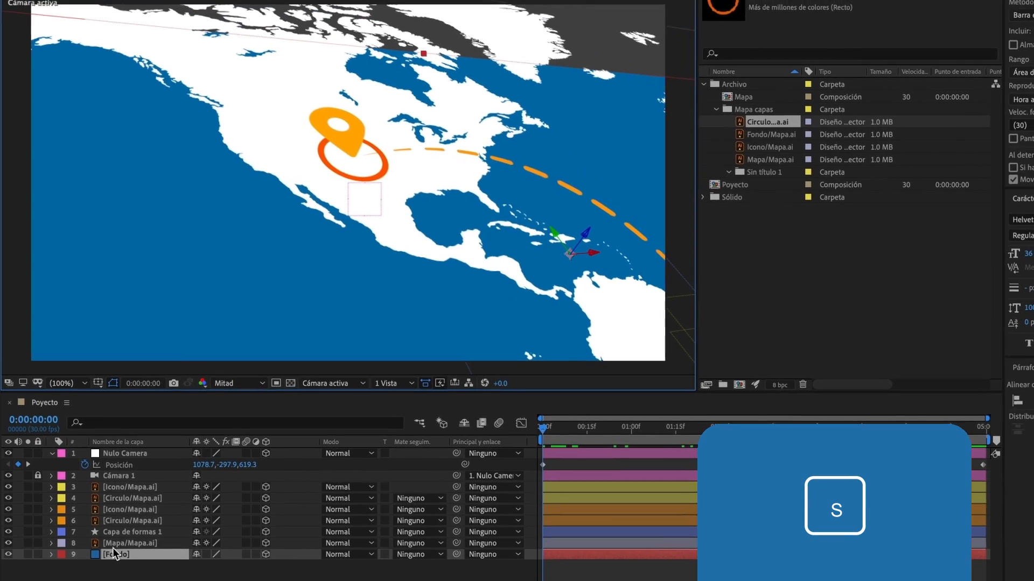
pyautogui.click(116, 554)
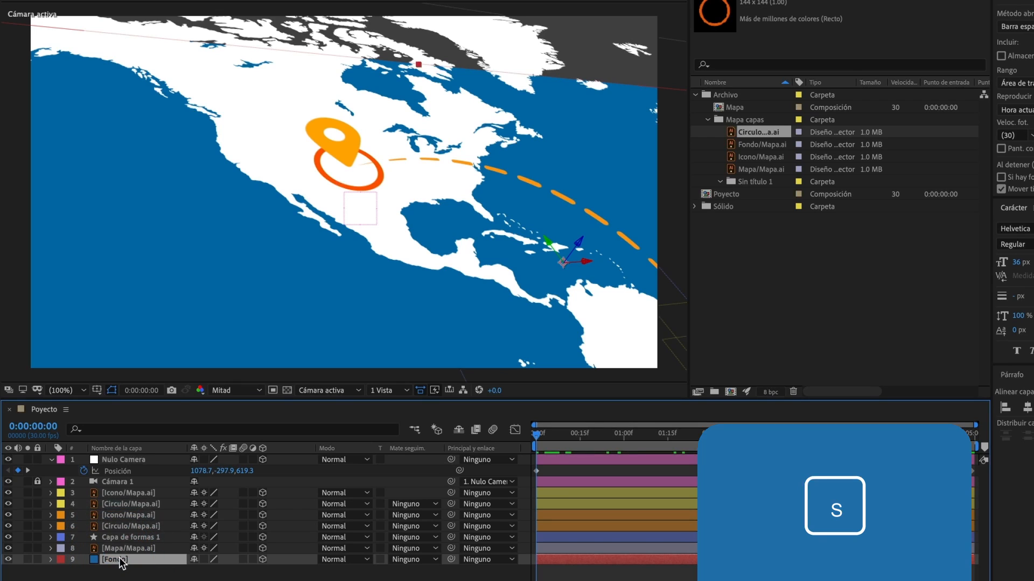
pyautogui.press('s')
pyautogui.moveTo(206, 571); pyautogui.dragTo(282, 568)
pyautogui.moveTo(410, 568); pyautogui.dragTo(411, 572)
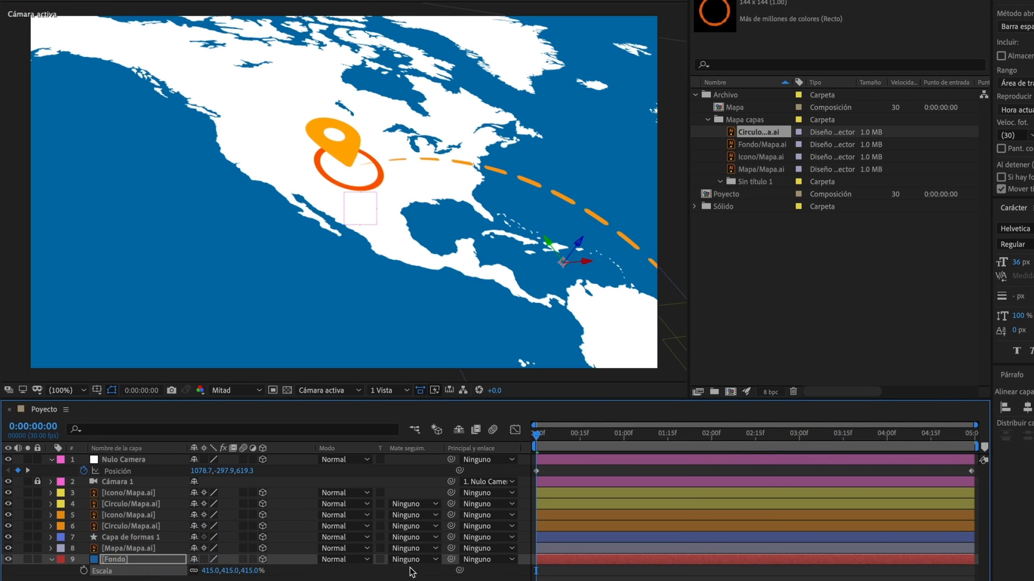
pyautogui.click(51, 560)
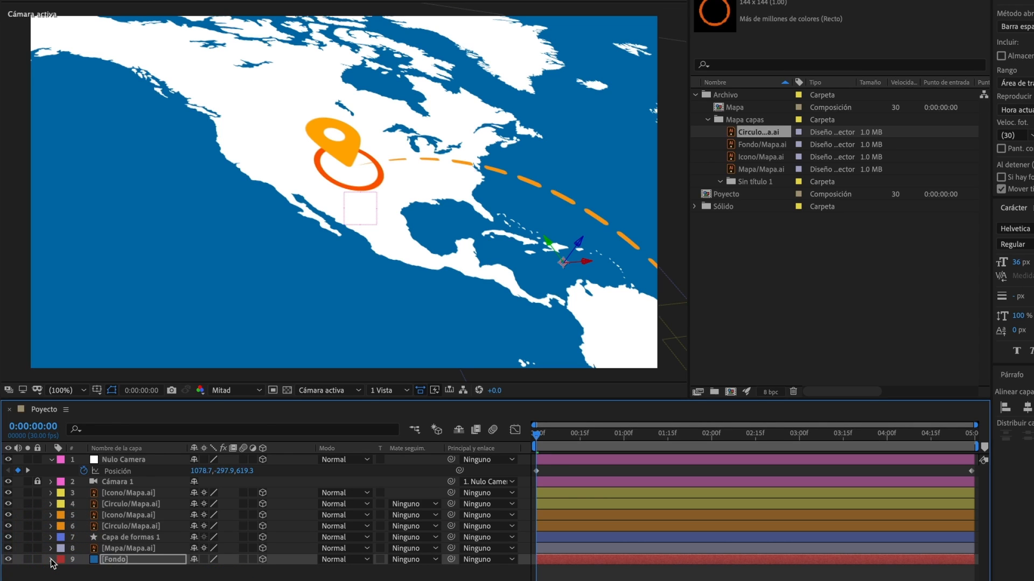
# Rotate the northern Icono/Mapa.ai pin in 3D until it stands upright over its circle and faces the camera
pyautogui.click(51, 563)
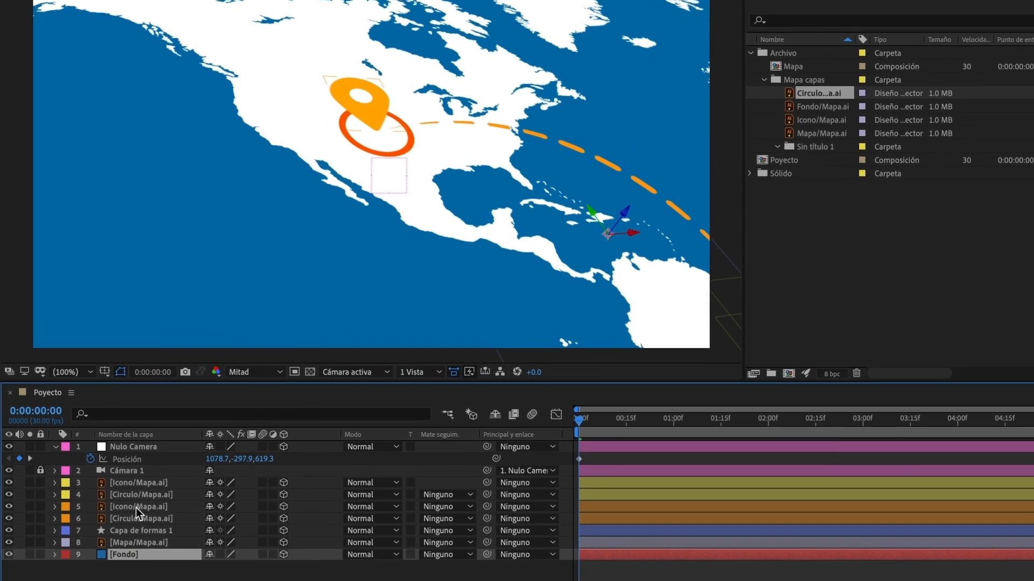
pyautogui.click(124, 516)
pyautogui.press('w')
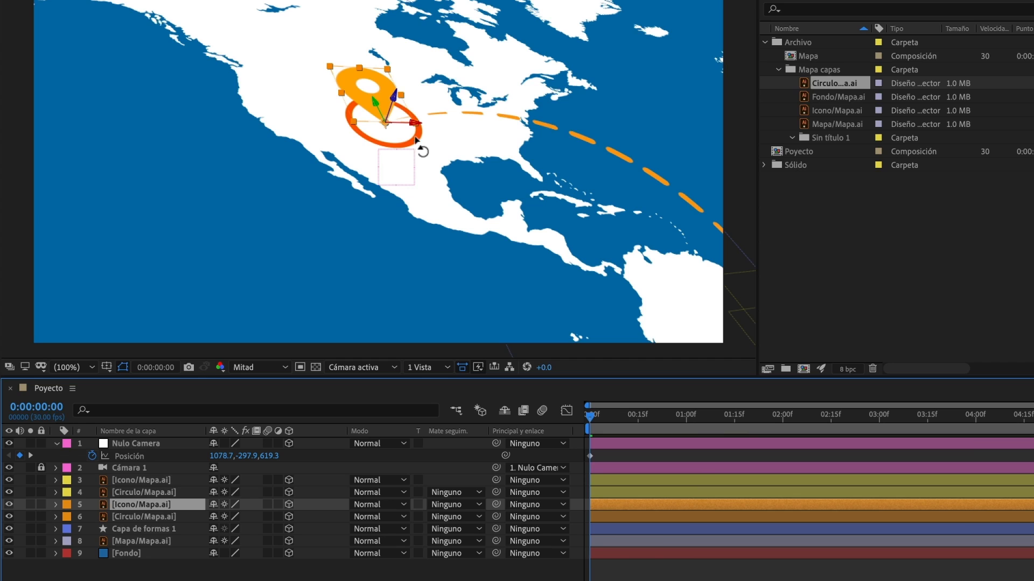
pyautogui.moveTo(409, 123); pyautogui.dragTo(412, 160)
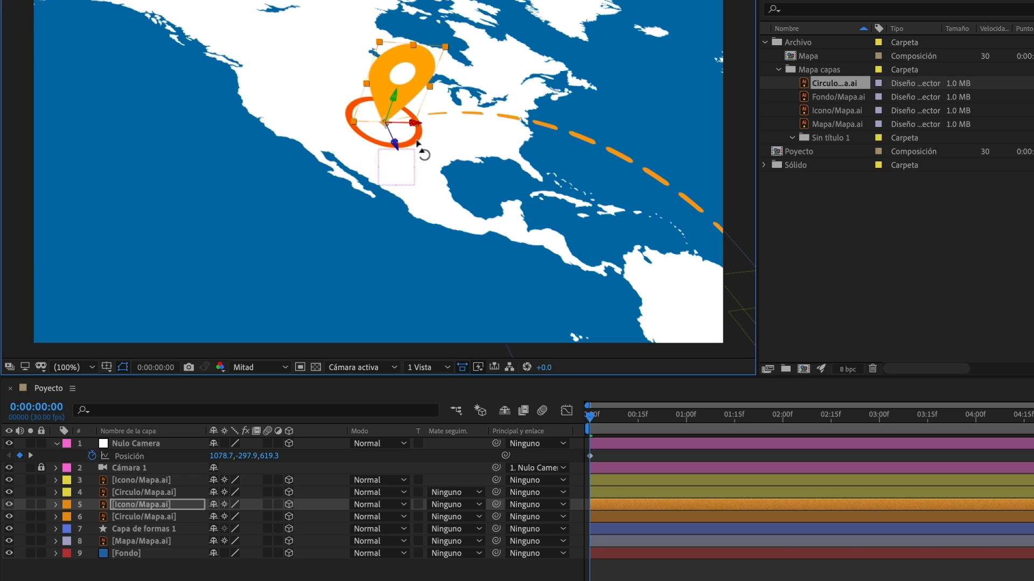
pyautogui.moveTo(392, 105); pyautogui.dragTo(380, 107)
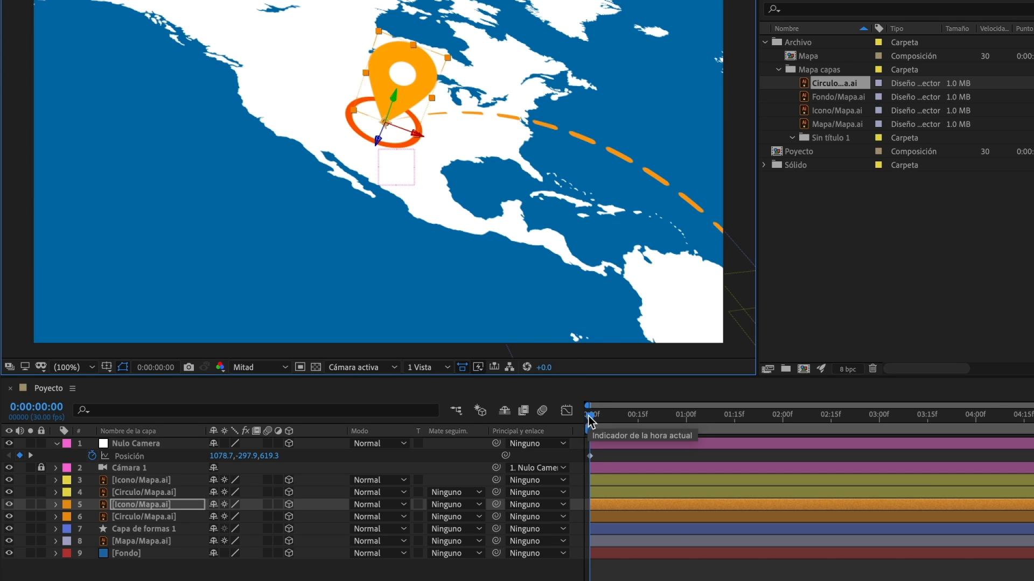
# At 0:00:01:22, move the anchor point of Capa de formas 1 to the route's southern end at the South American pin's tip
pyautogui.moveTo(589, 417); pyautogui.dragTo(754, 415)
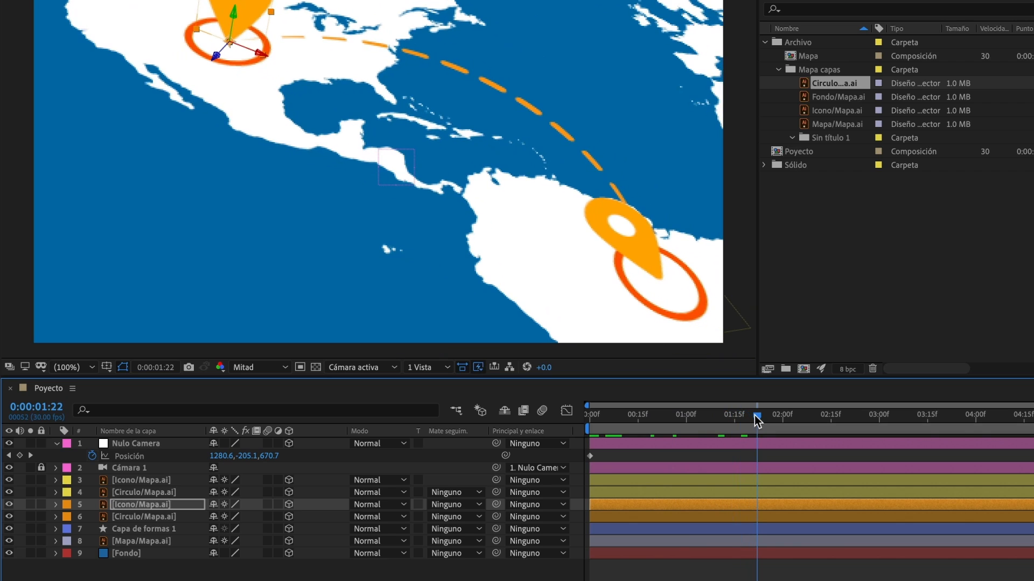
pyautogui.click(756, 417)
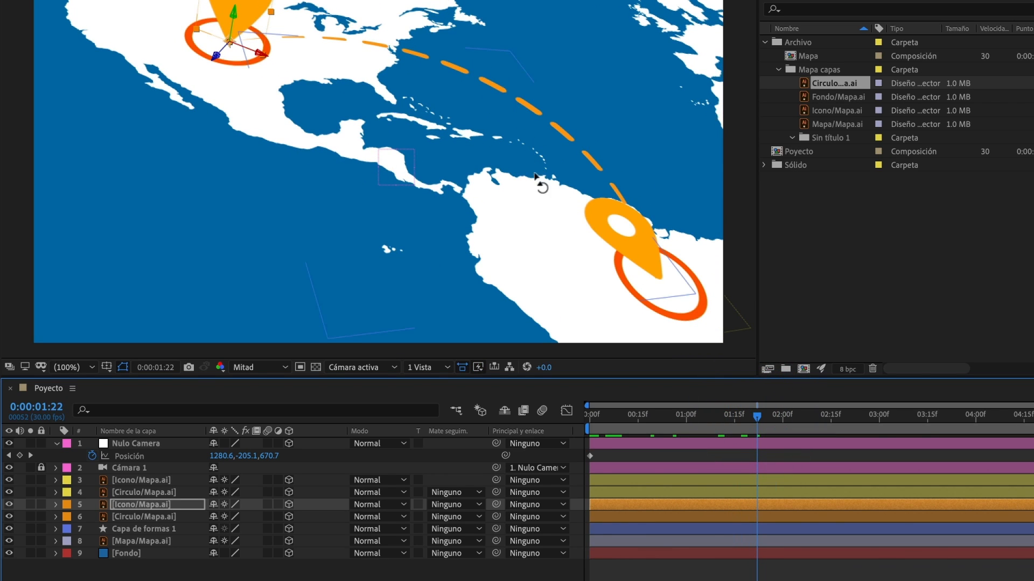
pyautogui.click(131, 533)
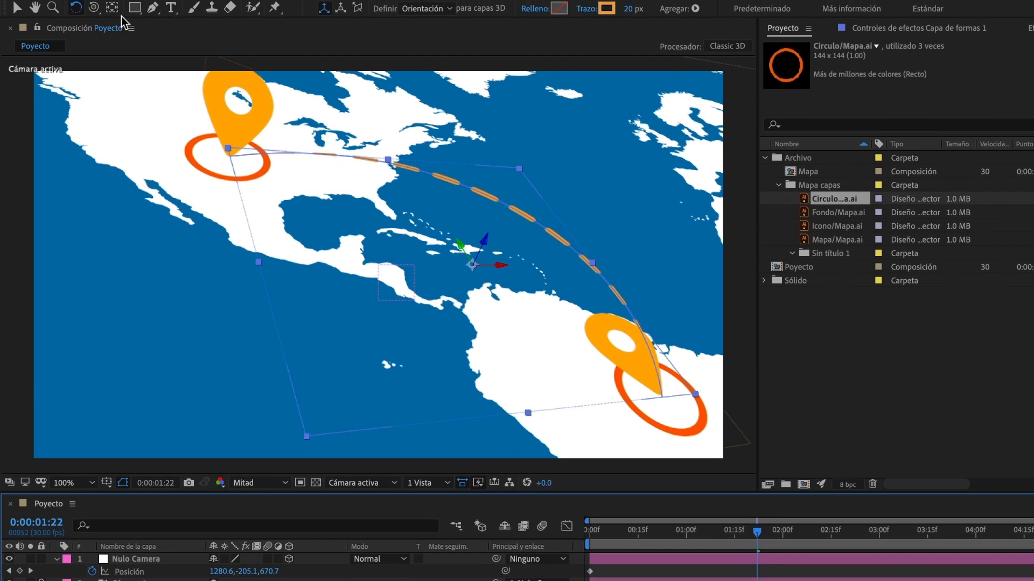
pyautogui.click(116, 10)
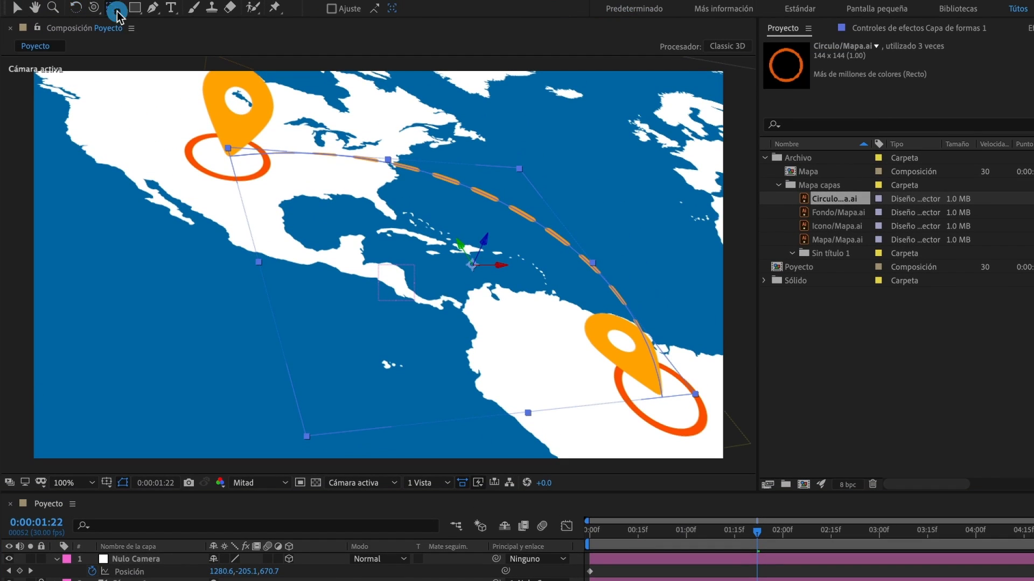
pyautogui.click(473, 267)
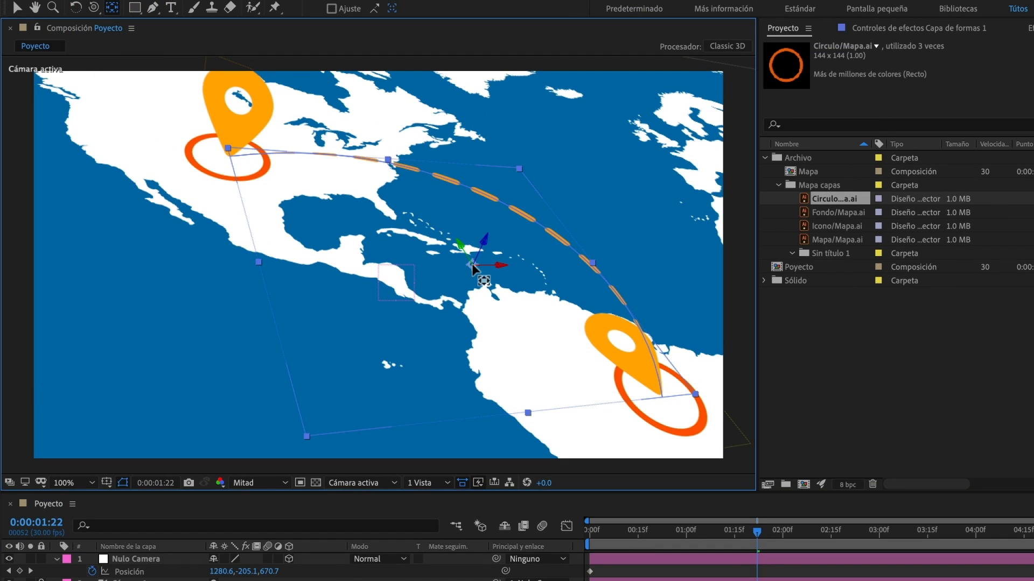
pyautogui.moveTo(473, 267); pyautogui.dragTo(660, 399)
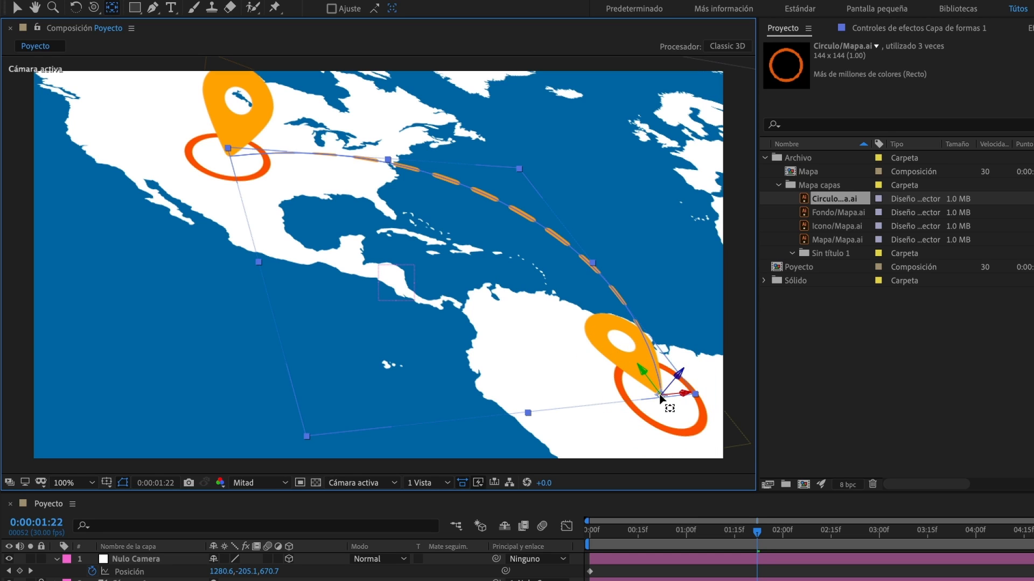
# Rotate Capa de formas 1 in 3D so the dashed route arches up above the map between the two markers
pyautogui.press('w')
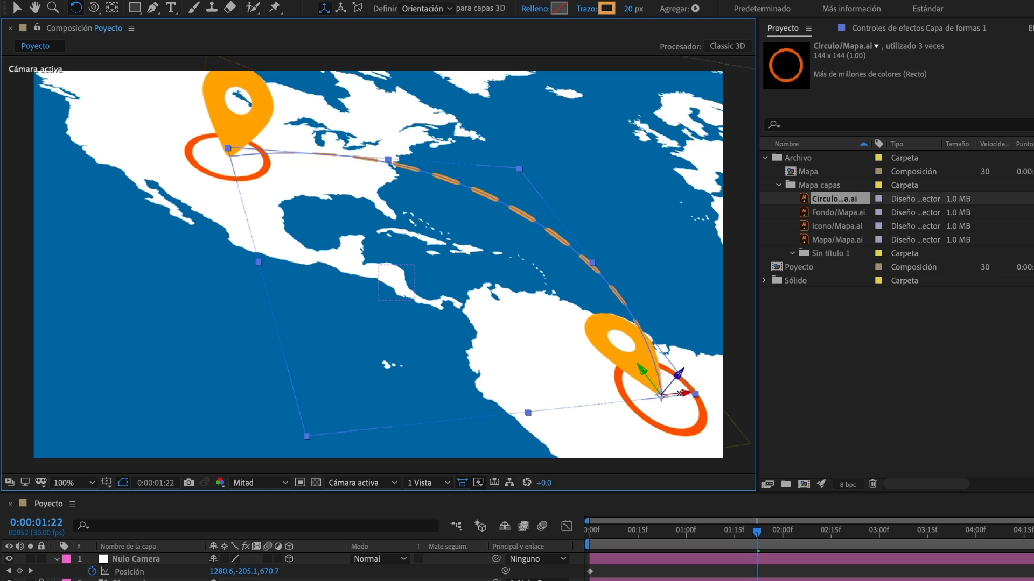
pyautogui.moveTo(679, 393); pyautogui.dragTo(689, 422)
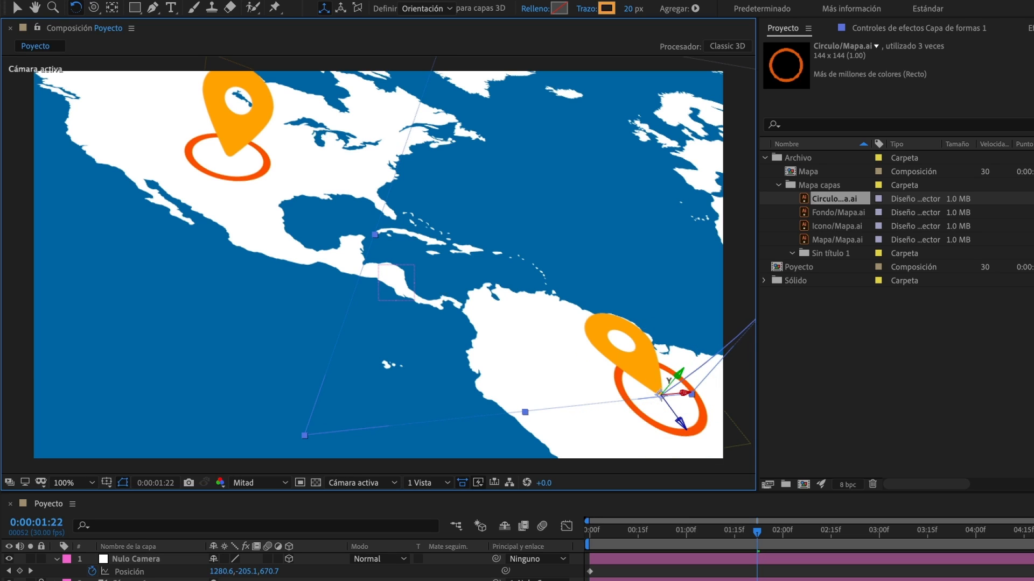
pyautogui.moveTo(643, 386); pyautogui.dragTo(649, 420)
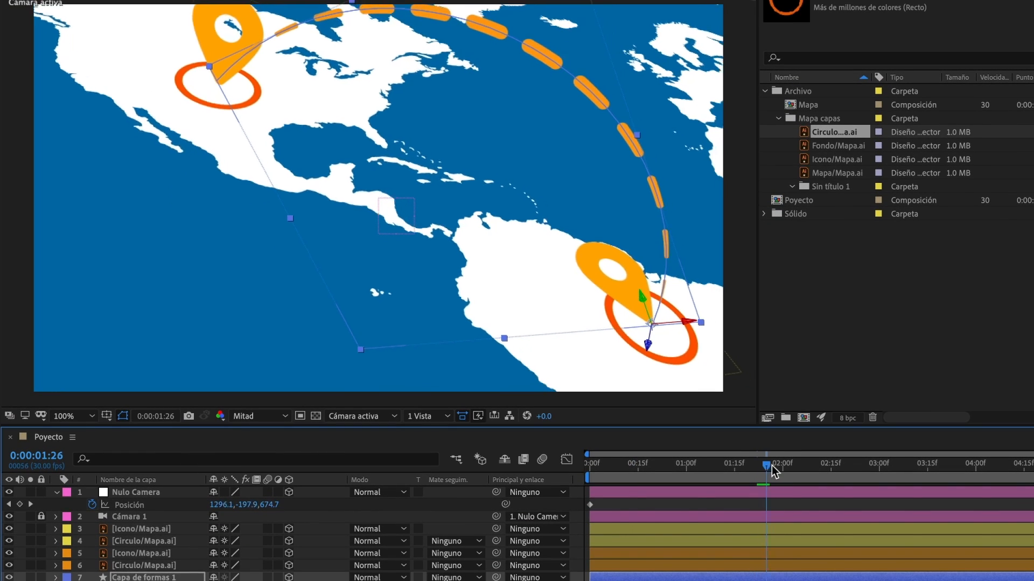
# At 0:00:03:14, rotate the South American Icono/Mapa.ai pin in 3D so it stands upright over its circle
pyautogui.moveTo(774, 473); pyautogui.dragTo(925, 479)
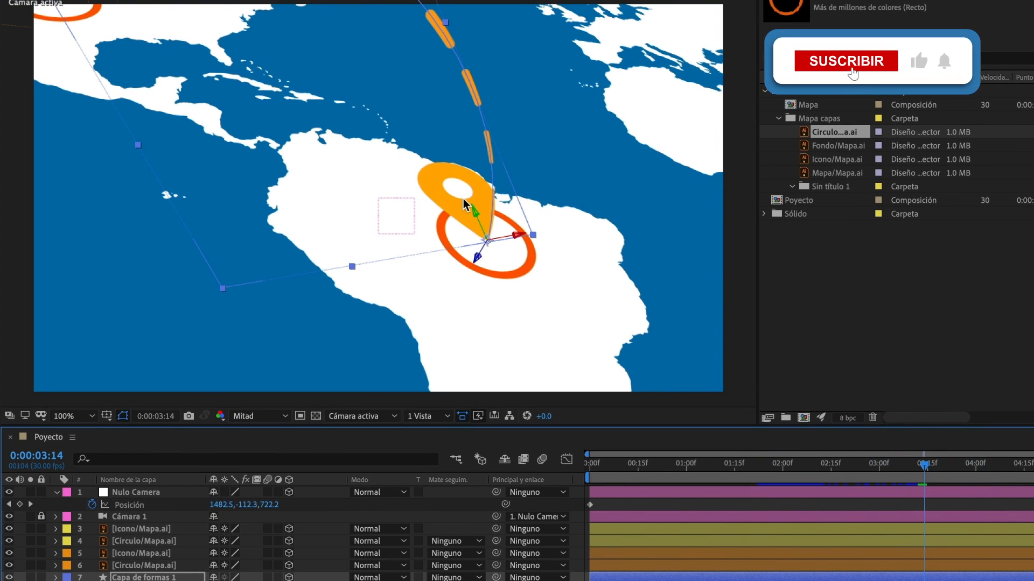
pyautogui.click(145, 529)
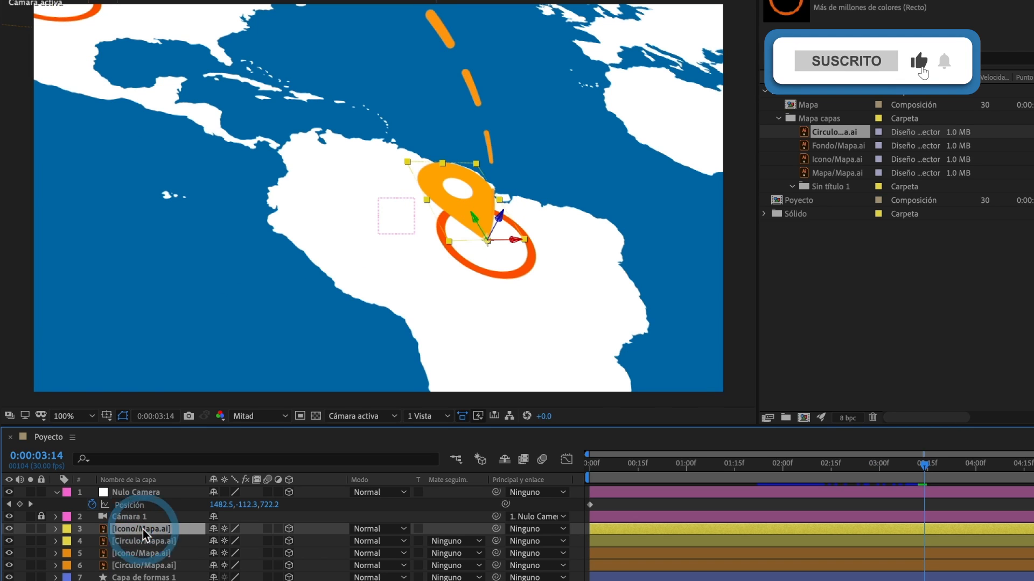
pyautogui.press('w')
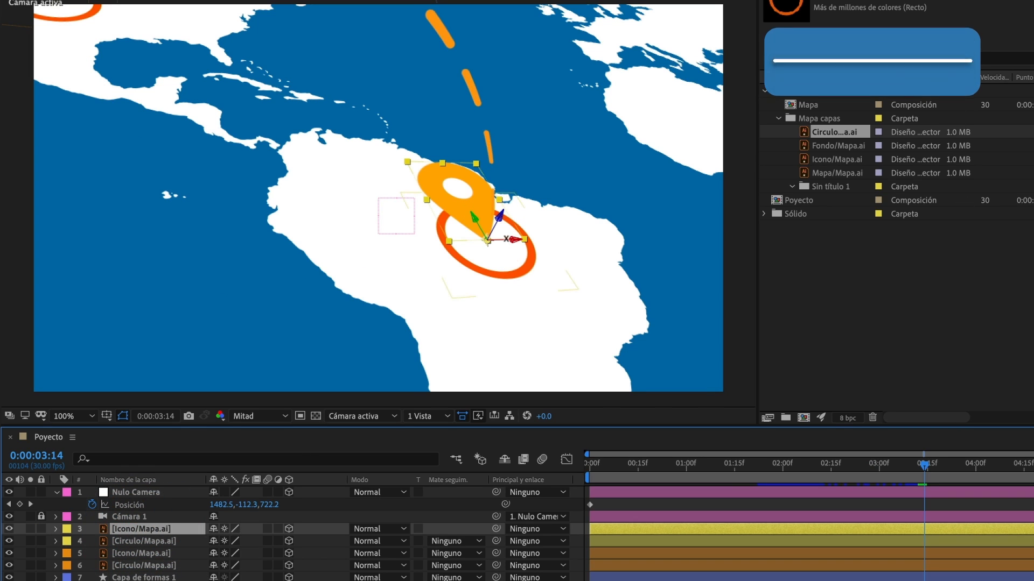
pyautogui.moveTo(512, 238); pyautogui.dragTo(512, 266)
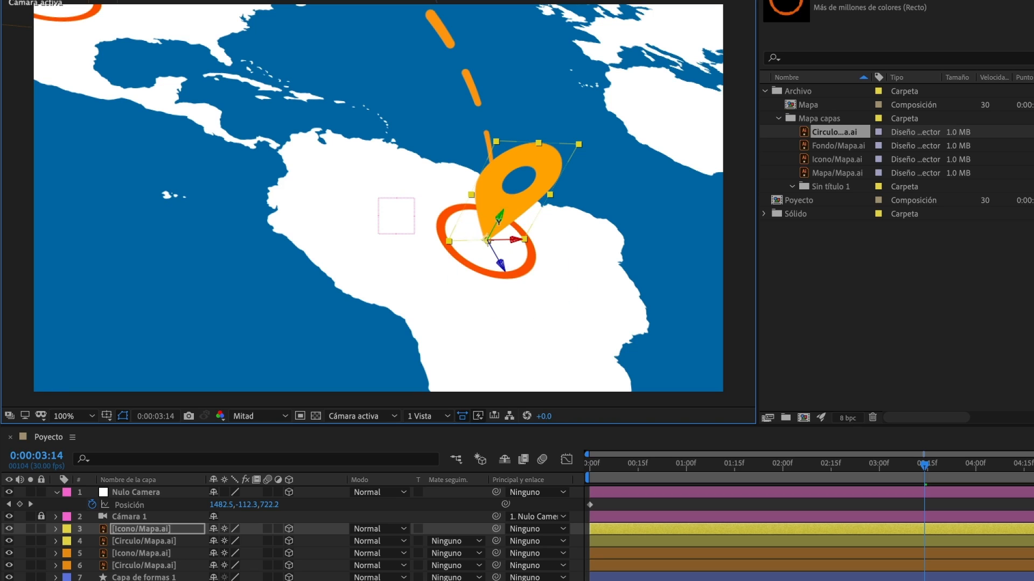
pyautogui.moveTo(497, 222)
pyautogui.mouseDown()
pyautogui.moveTo(475, 211)
pyautogui.moveTo(465, 220)
pyautogui.moveTo(497, 226)
pyautogui.mouseUp()
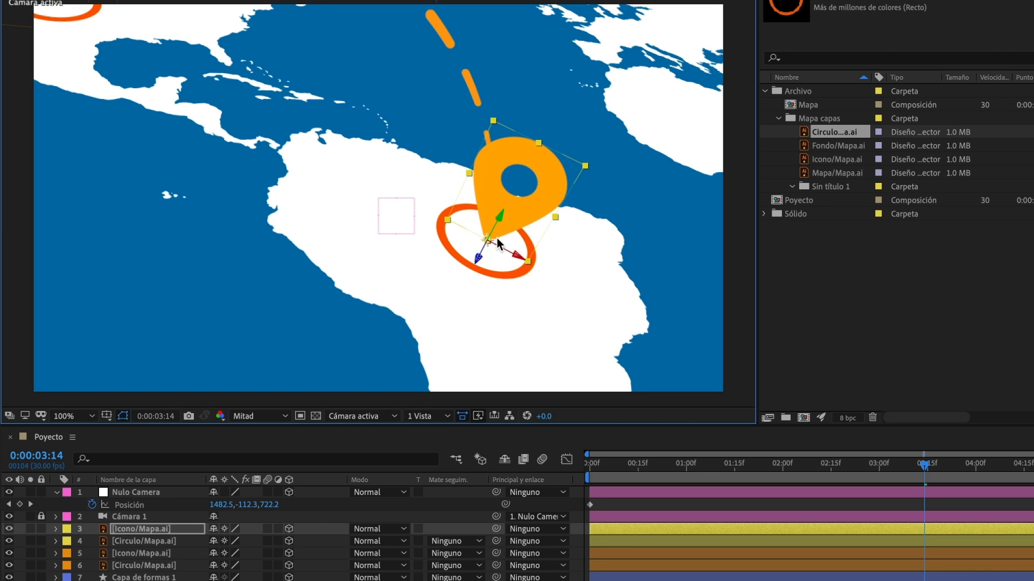
# Scale the South American Icono/Mapa.ai pin to 60%
pyautogui.moveTo(930, 465); pyautogui.dragTo(824, 464)
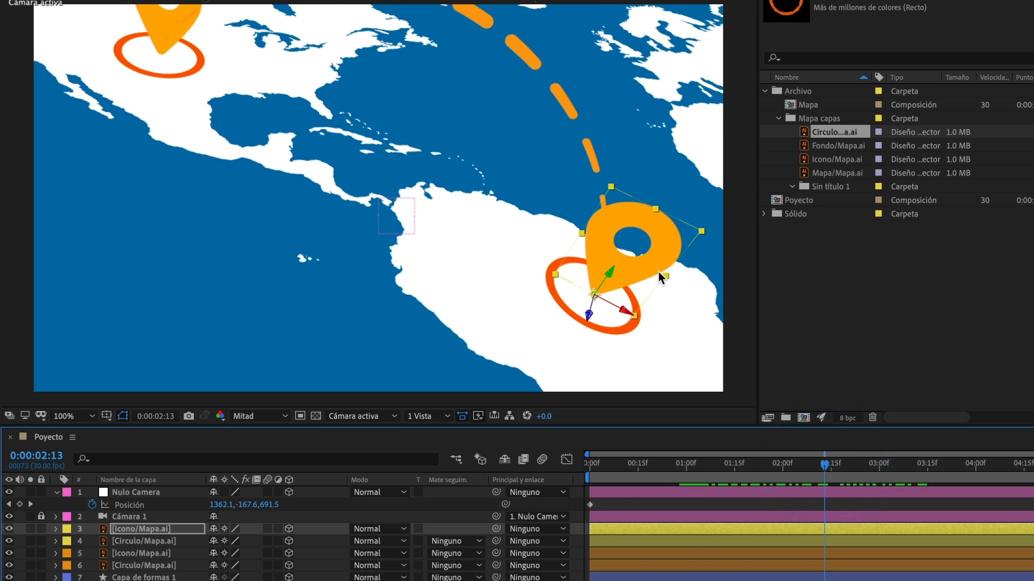
pyautogui.press('s')
pyautogui.click(233, 541)
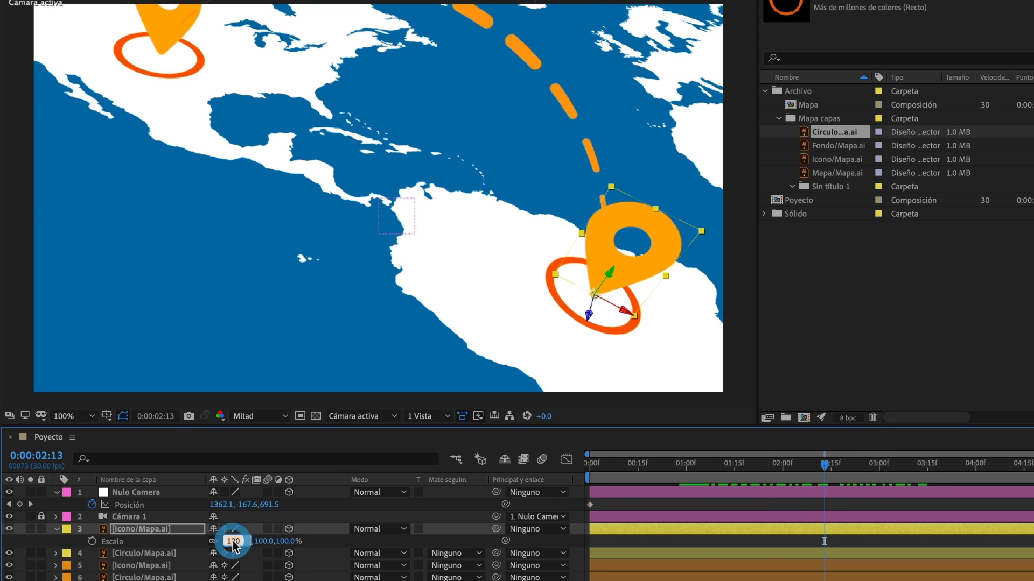
pyautogui.write('60')
pyautogui.press('Return')
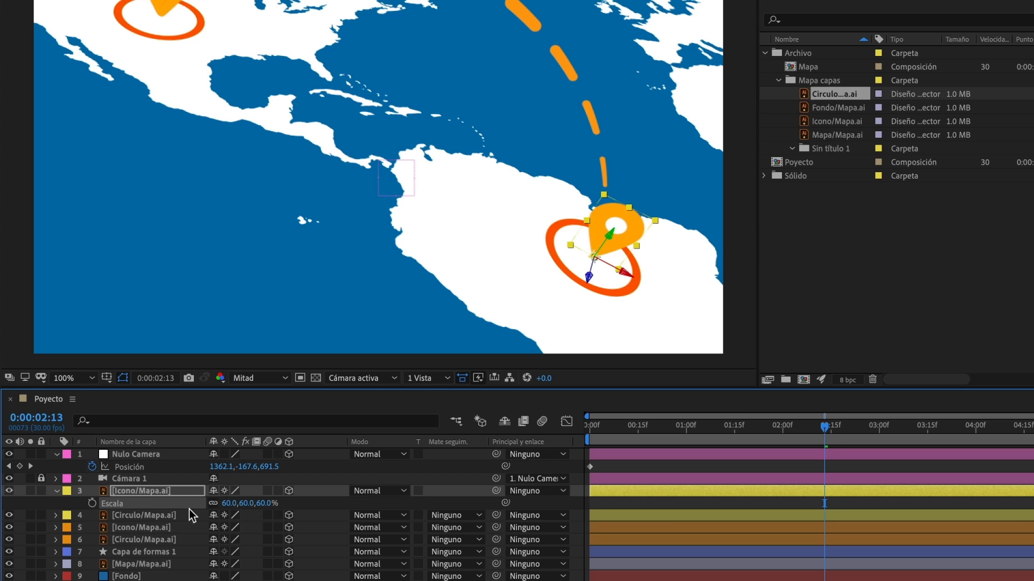
# Scale the northern Icono/Mapa.ai pin to 60%
pyautogui.click(130, 529)
pyautogui.press('s')
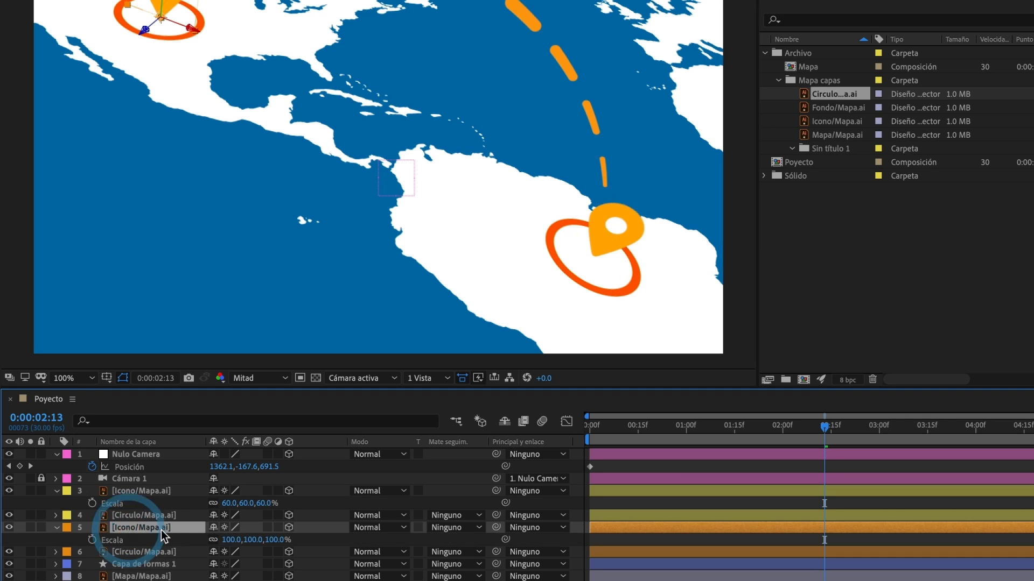
pyautogui.moveTo(833, 429); pyautogui.dragTo(739, 431)
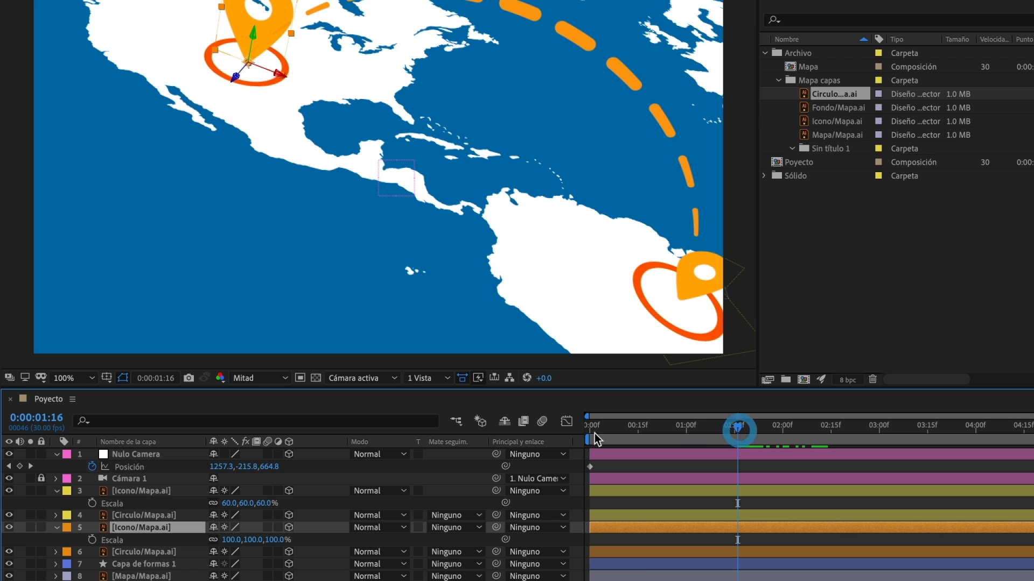
pyautogui.click(233, 540)
pyautogui.write('6')
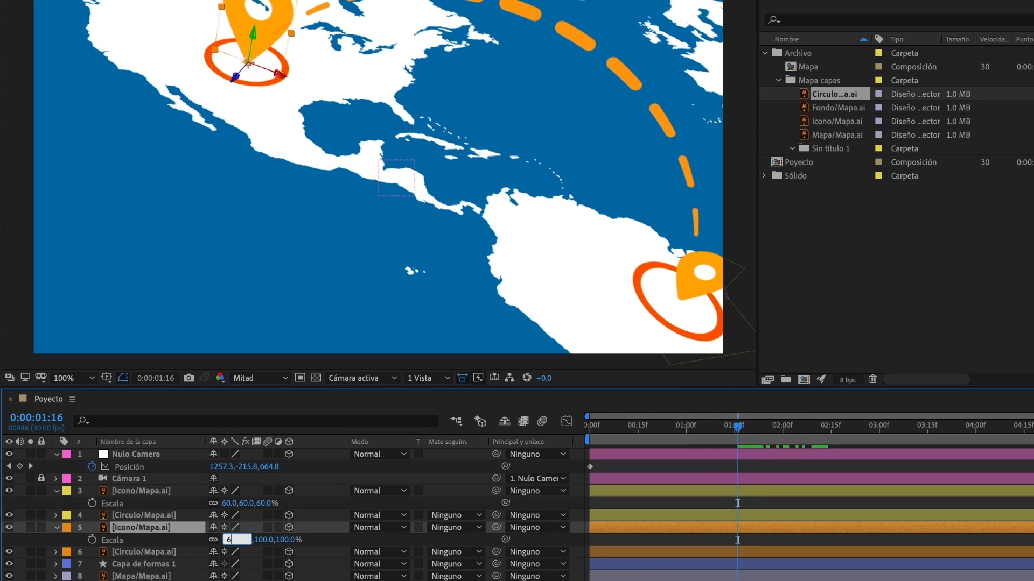
pyautogui.write('0')
pyautogui.press('Return')
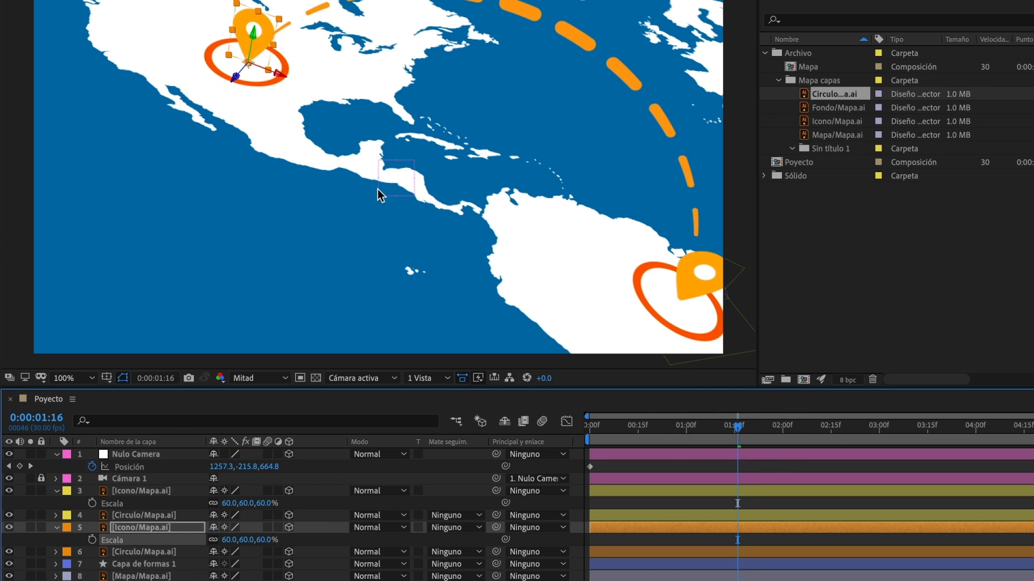
# Near the start of the timeline, shift the northern pin and its circle together slightly along the pin's Z axis
pyautogui.moveTo(728, 431); pyautogui.dragTo(594, 434)
pyautogui.scroll(4, 377, 128)
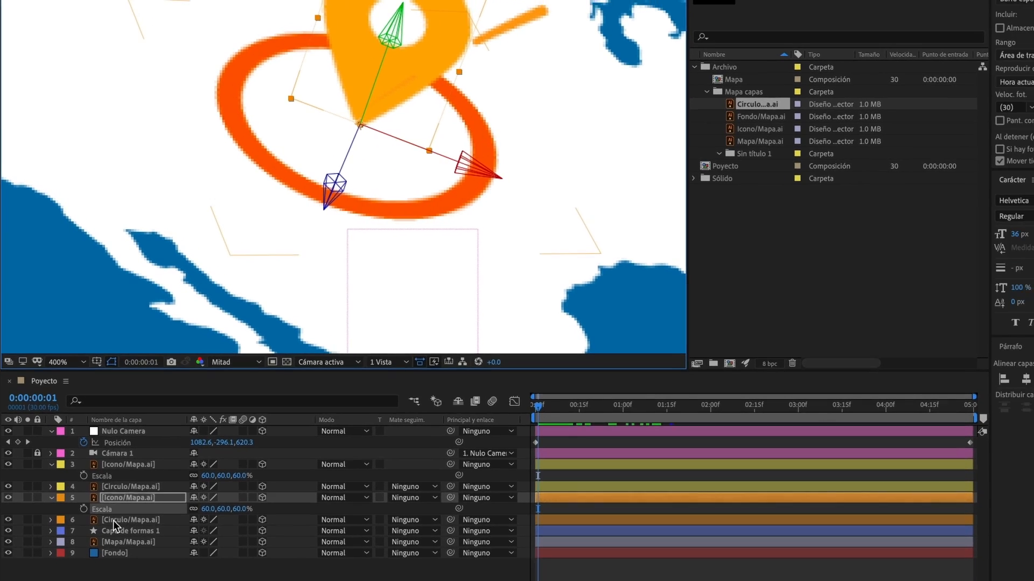
pyautogui.keyDown('shift'); pyautogui.click(125, 552); pyautogui.keyUp('shift')
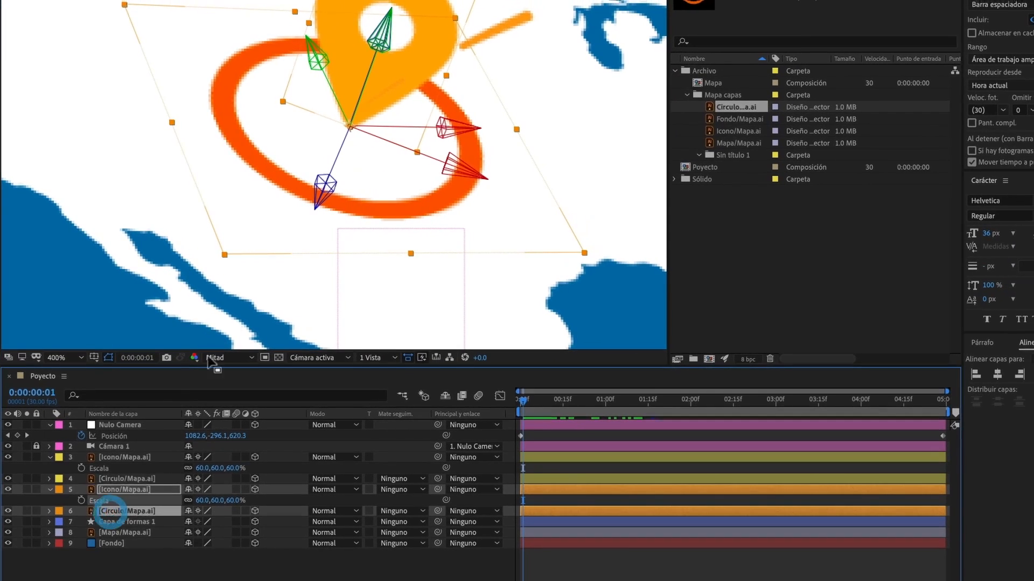
pyautogui.moveTo(329, 181); pyautogui.dragTo(322, 195)
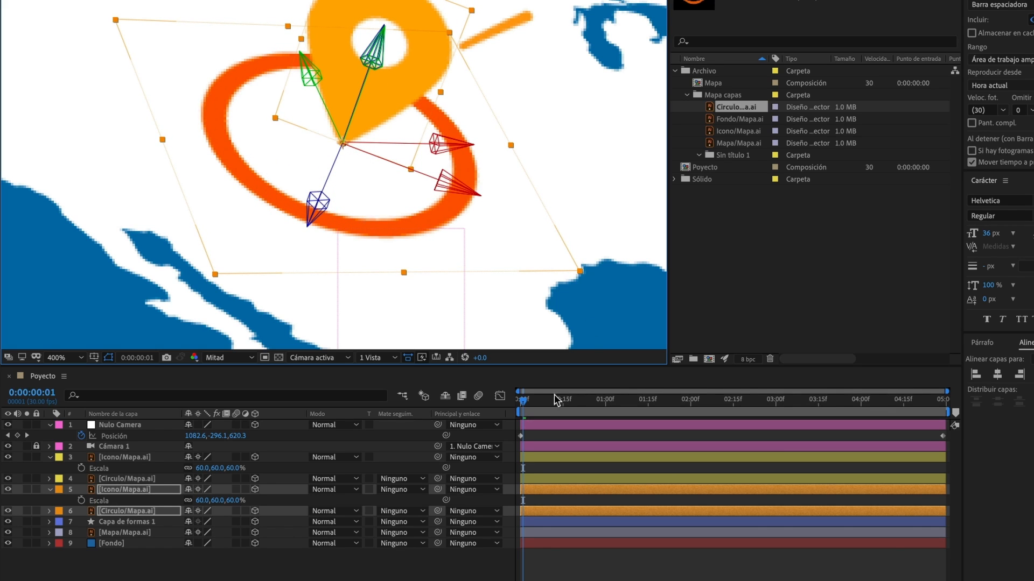
# At 0:00:01:28, adjust the Bezier handles at both ends of the Capa de formas 1 route to flatten its arc
pyautogui.moveTo(529, 401); pyautogui.dragTo(685, 422)
pyautogui.scroll(-2, 499, 276)
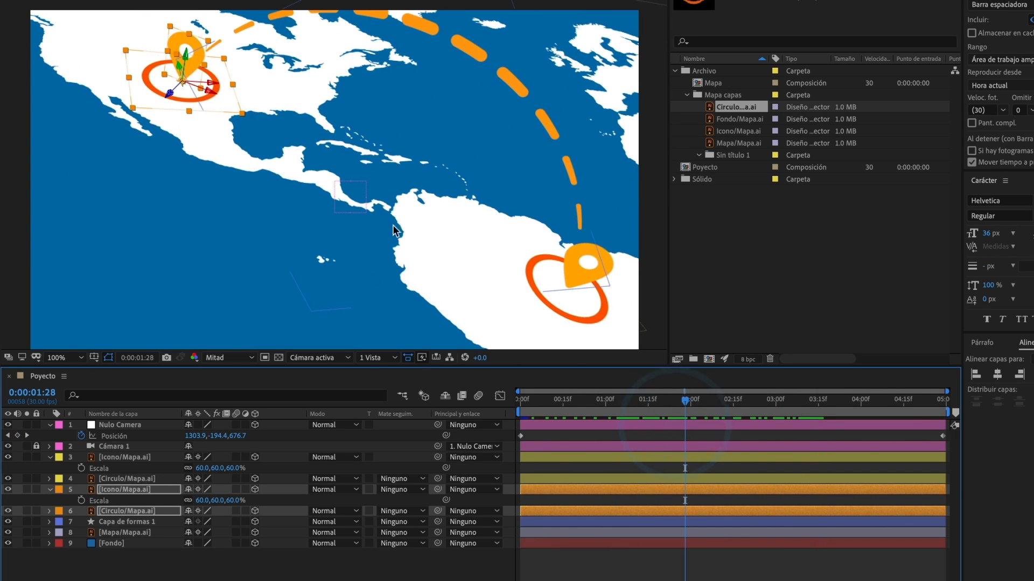
pyautogui.click(471, 69)
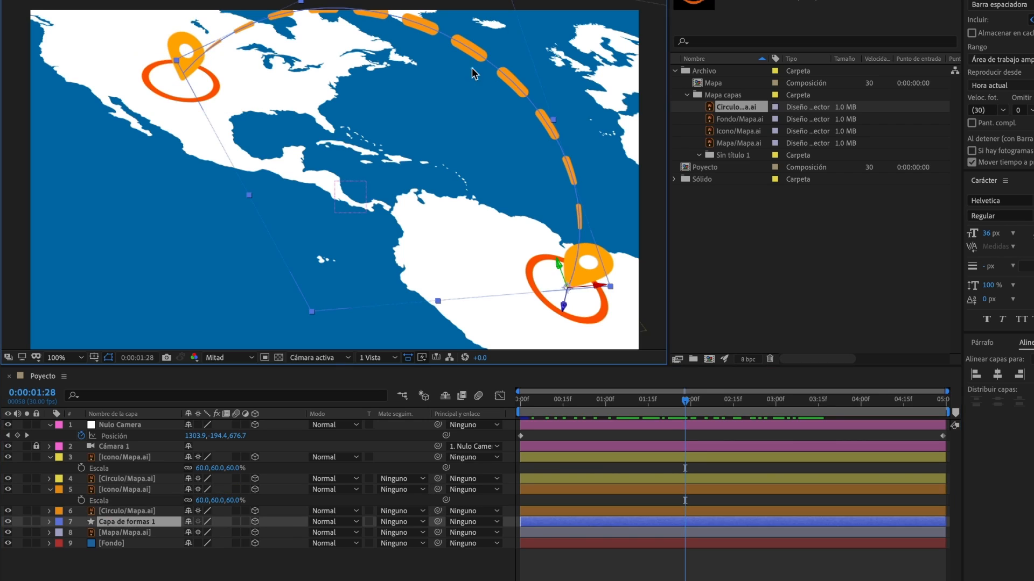
pyautogui.click(578, 240)
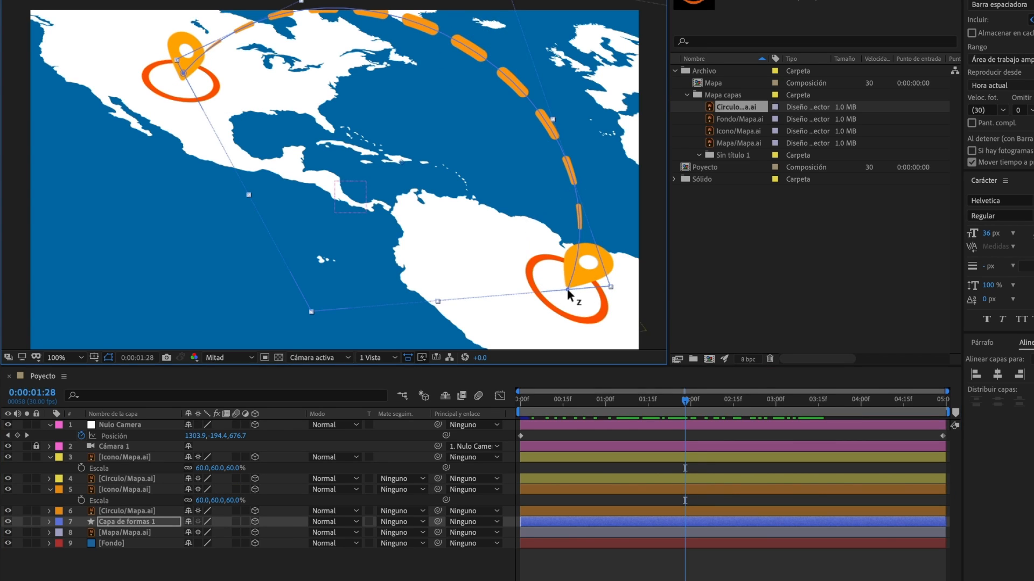
pyautogui.click(183, 73)
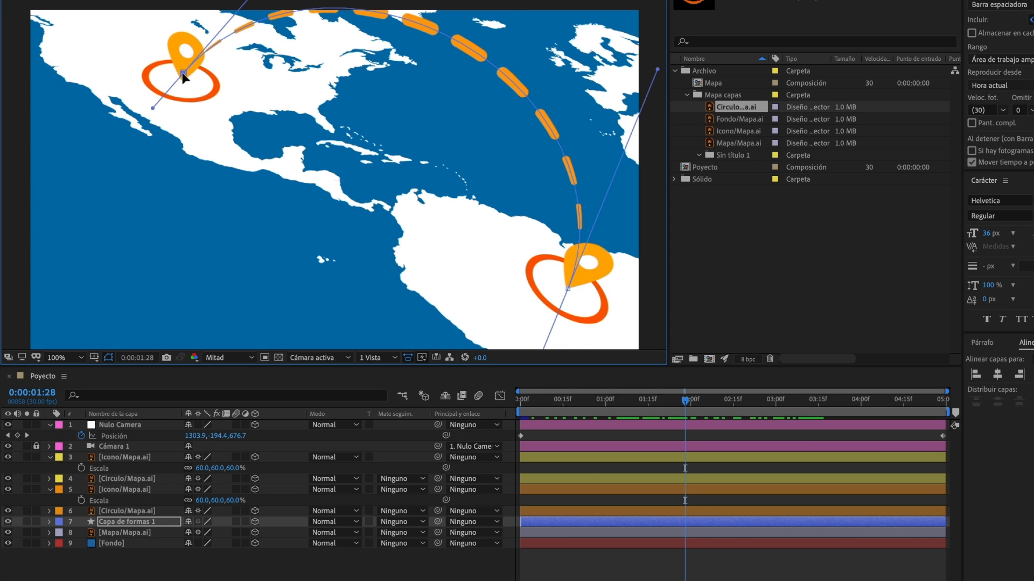
pyautogui.scroll(-1, 505, 122)
pyautogui.moveTo(496, 117); pyautogui.dragTo(473, 136)
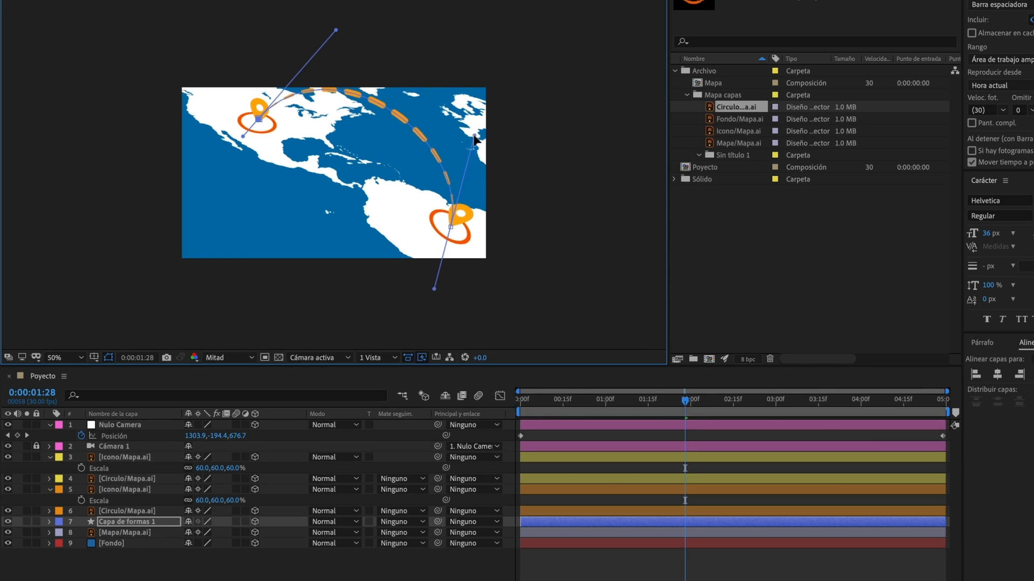
pyautogui.moveTo(336, 30); pyautogui.dragTo(334, 67)
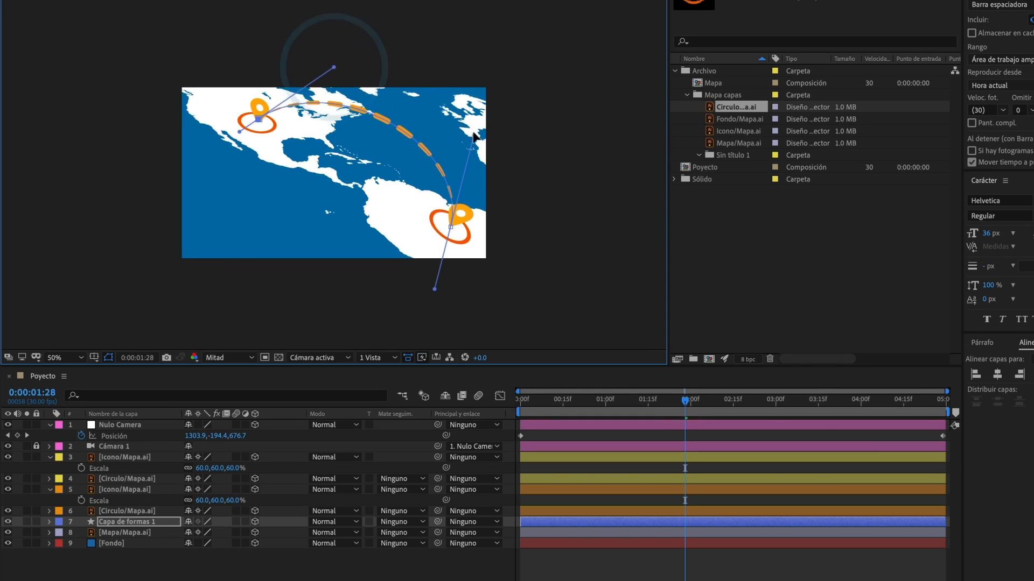
pyautogui.moveTo(473, 135); pyautogui.dragTo(463, 130)
pyautogui.press('.')
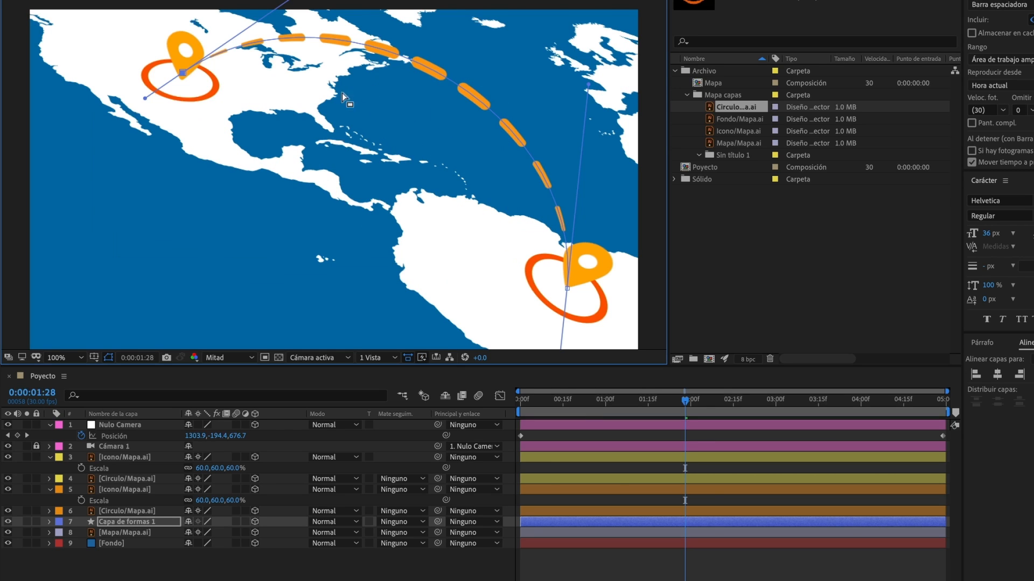
# Animate the northern Icono/Mapa.ai pin's Scale from 0% at 0:00:00:00 to 60% at 0:00:00:23
pyautogui.moveTo(684, 405); pyautogui.dragTo(520, 403)
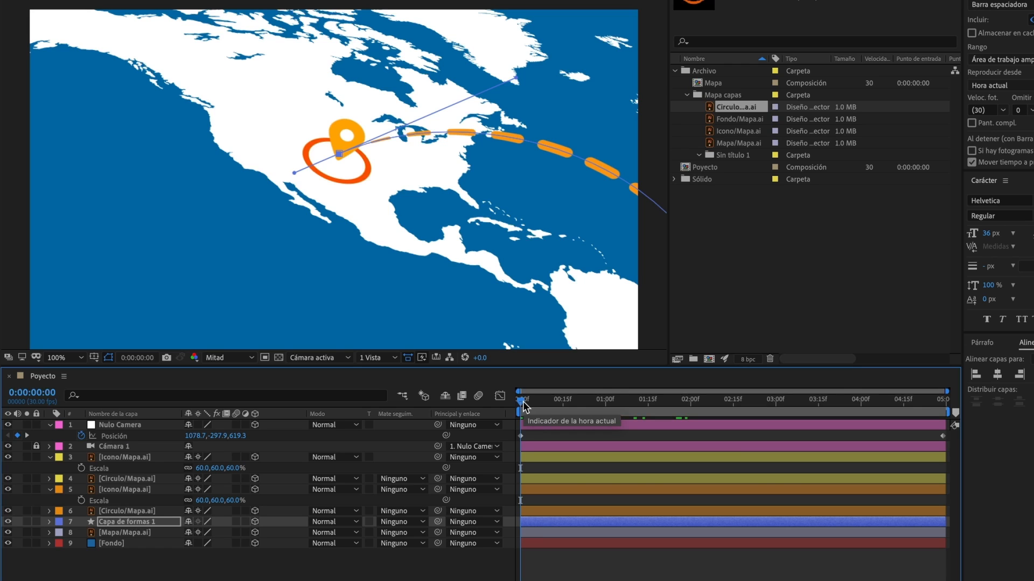
pyautogui.press('space')
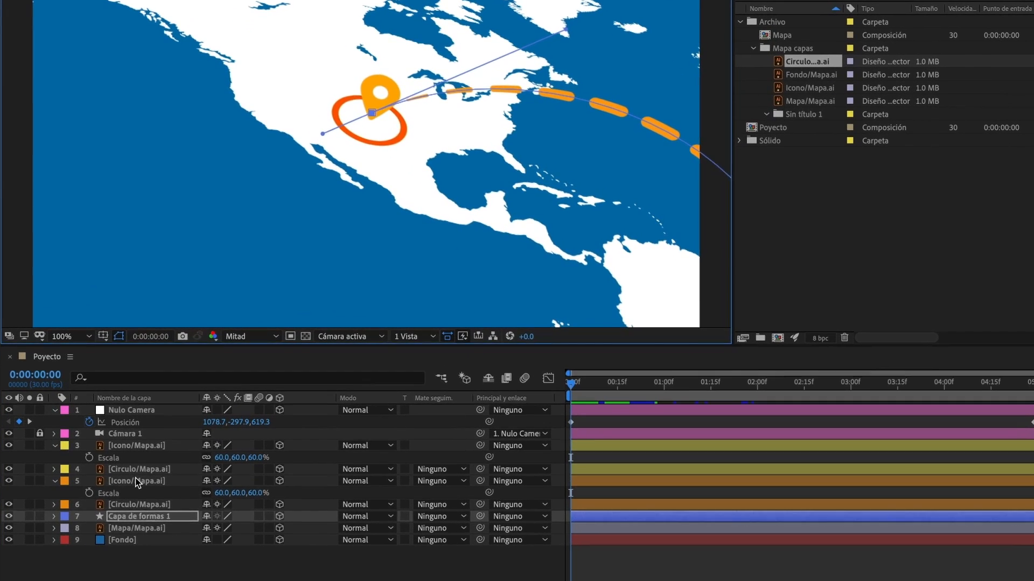
pyautogui.click(141, 487)
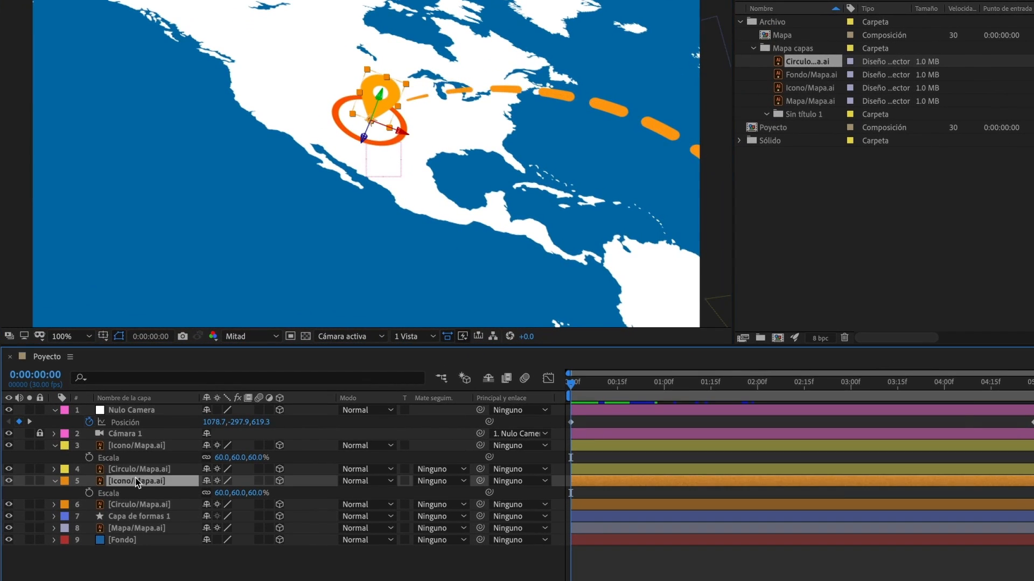
pyautogui.press('s')
pyautogui.moveTo(577, 386); pyautogui.dragTo(641, 382)
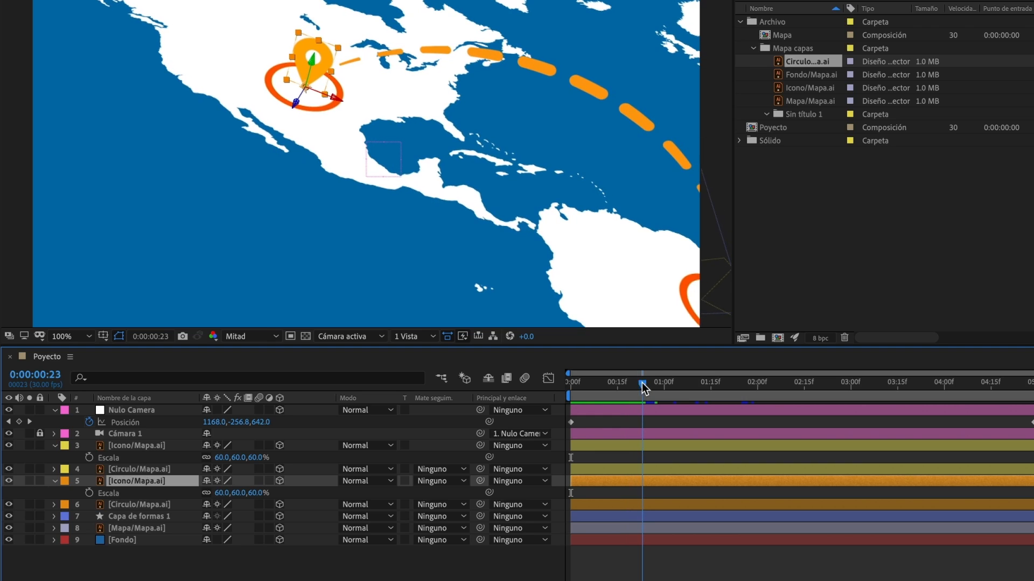
pyautogui.click(90, 494)
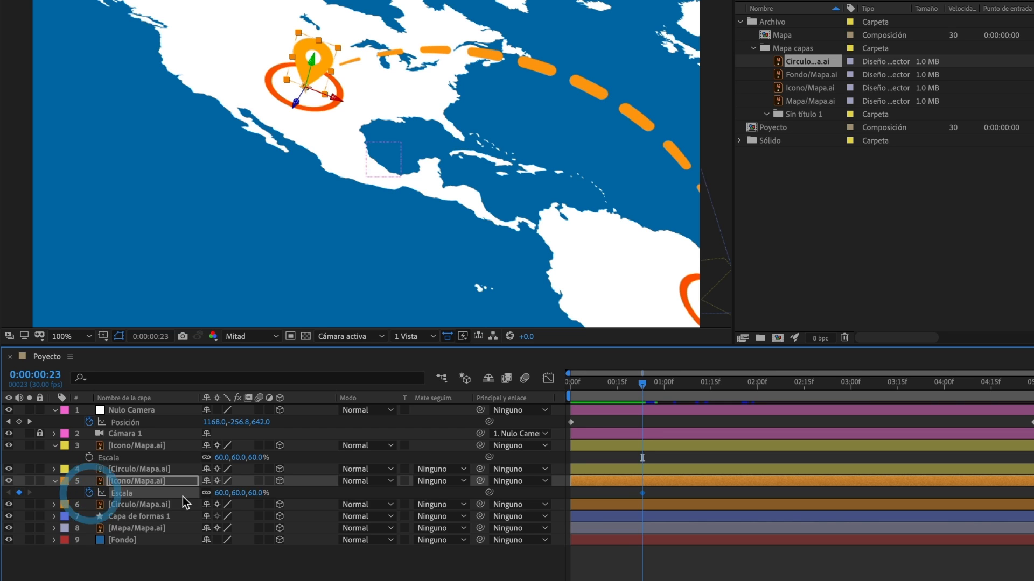
pyautogui.moveTo(644, 391); pyautogui.dragTo(571, 408)
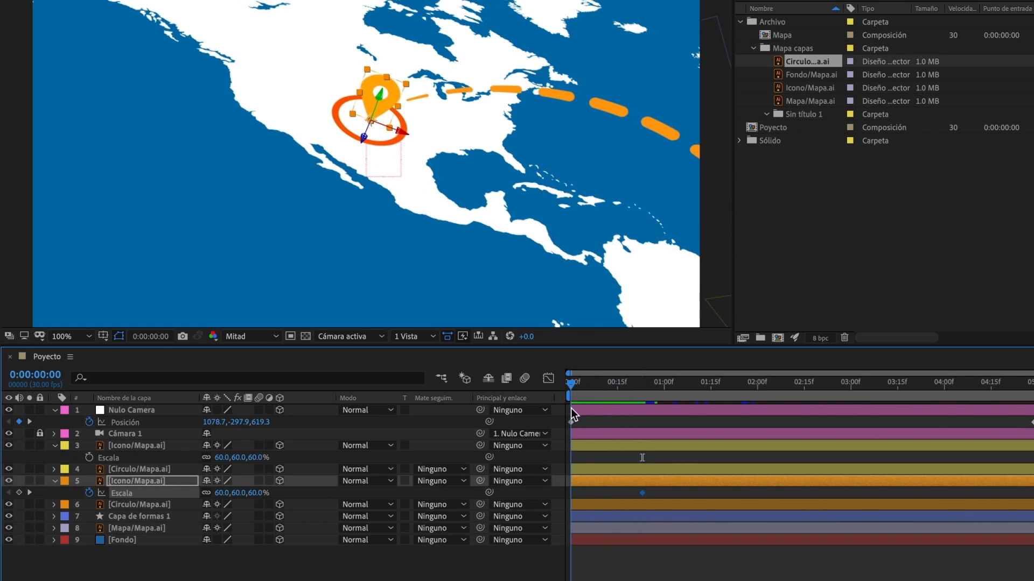
pyautogui.click(222, 493)
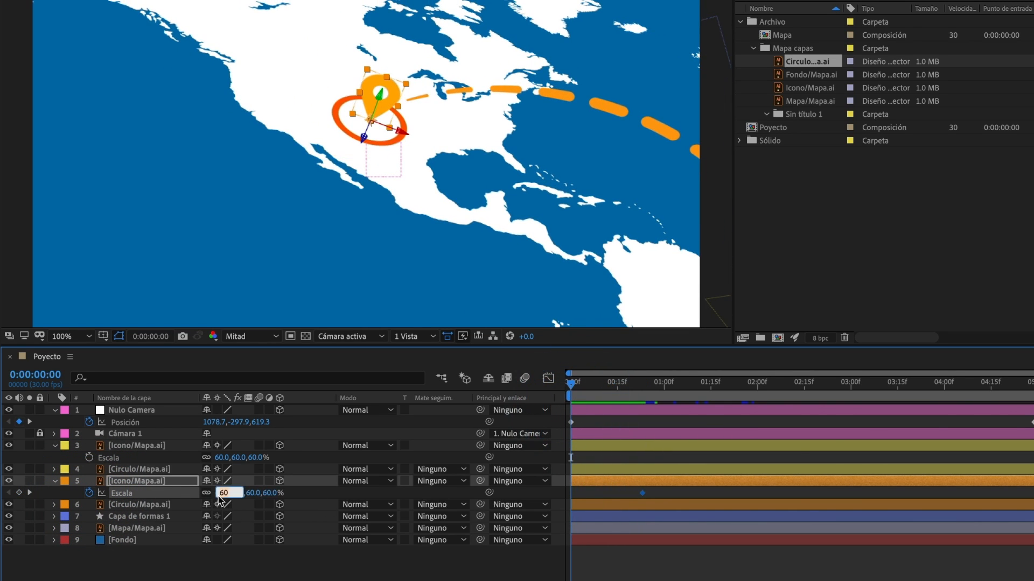
pyautogui.press('Return')
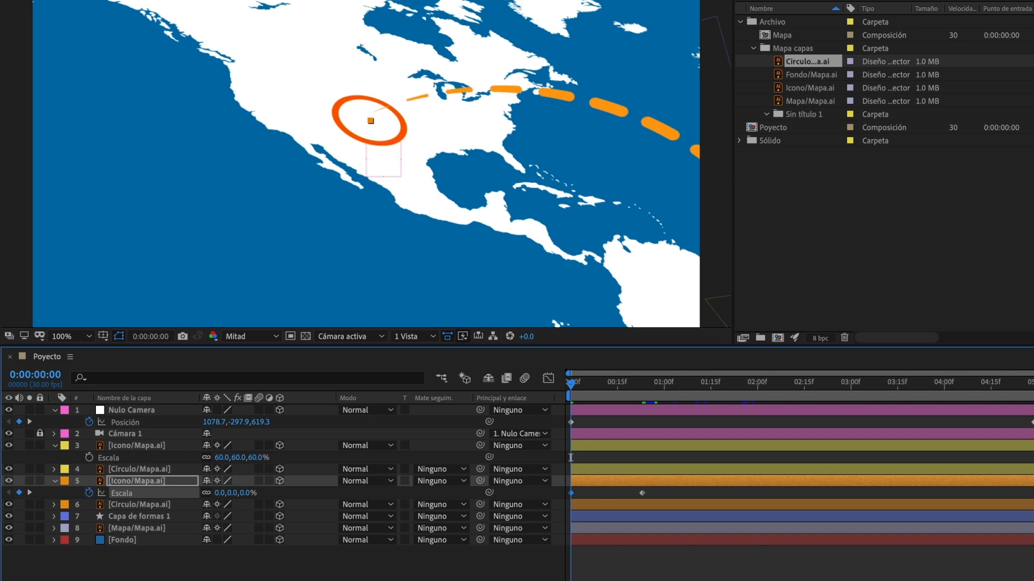
# Animate the northern Circulo/Mapa.ai circle's Scale from 0% at 0:00:00:00 to 100% at 0:00:00:23
pyautogui.moveTo(572, 386); pyautogui.dragTo(642, 386)
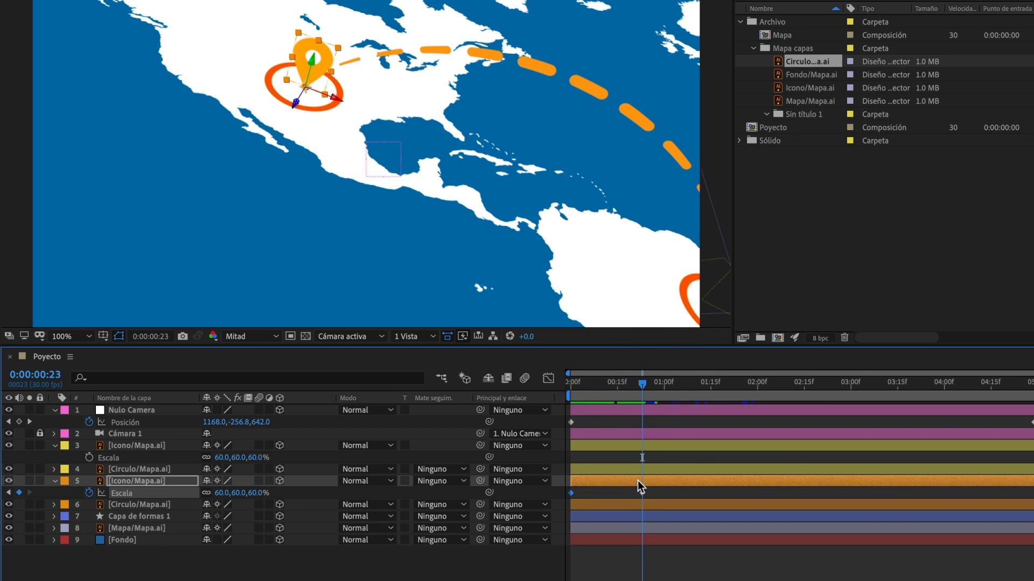
pyautogui.click(142, 506)
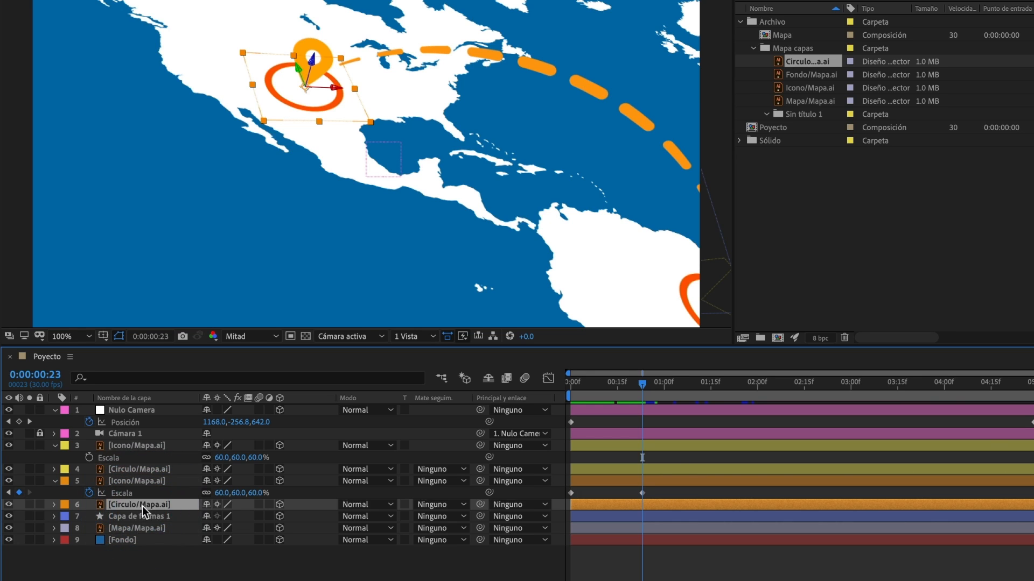
pyautogui.press('s')
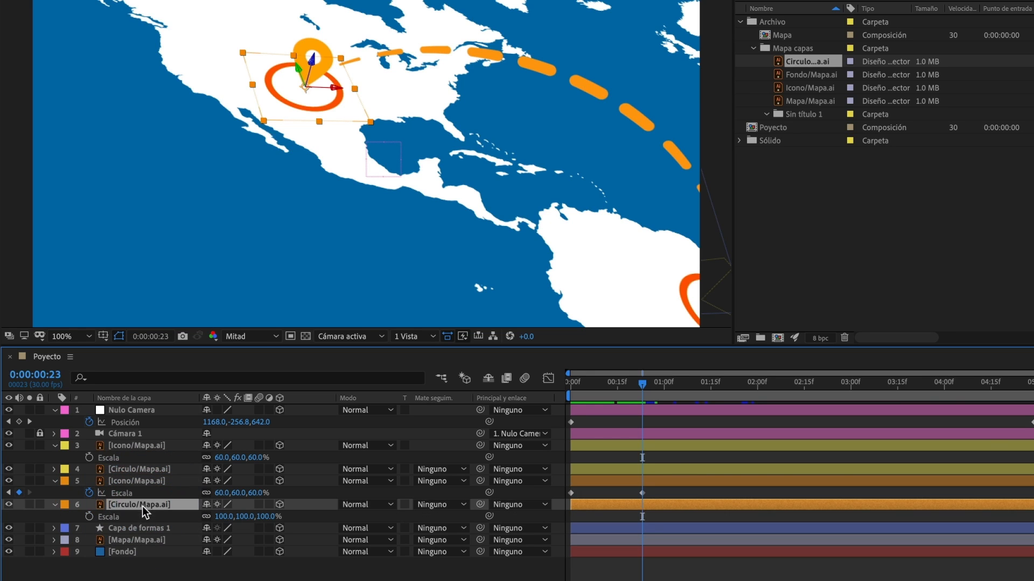
pyautogui.click(89, 516)
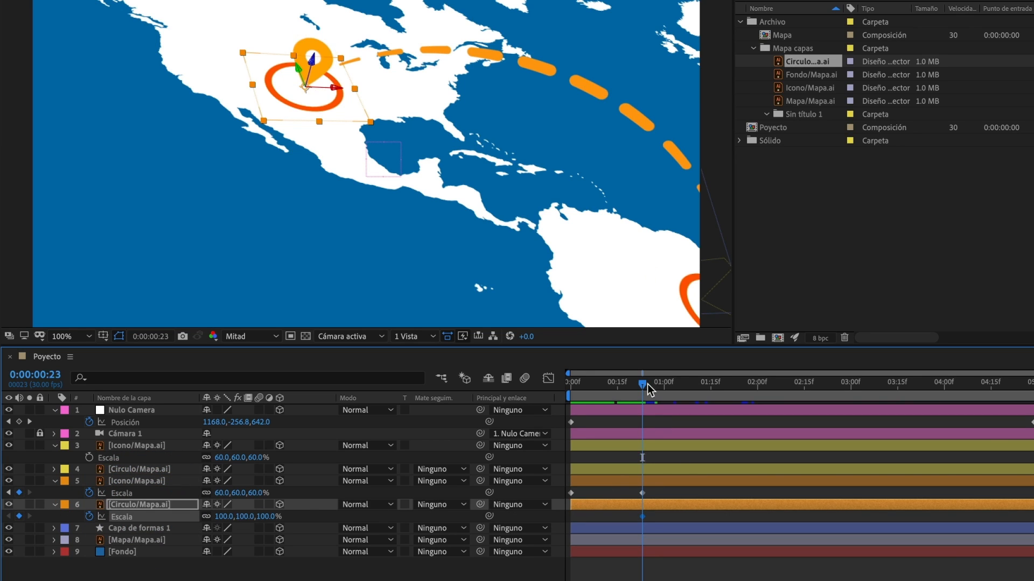
pyautogui.moveTo(648, 385); pyautogui.dragTo(571, 388)
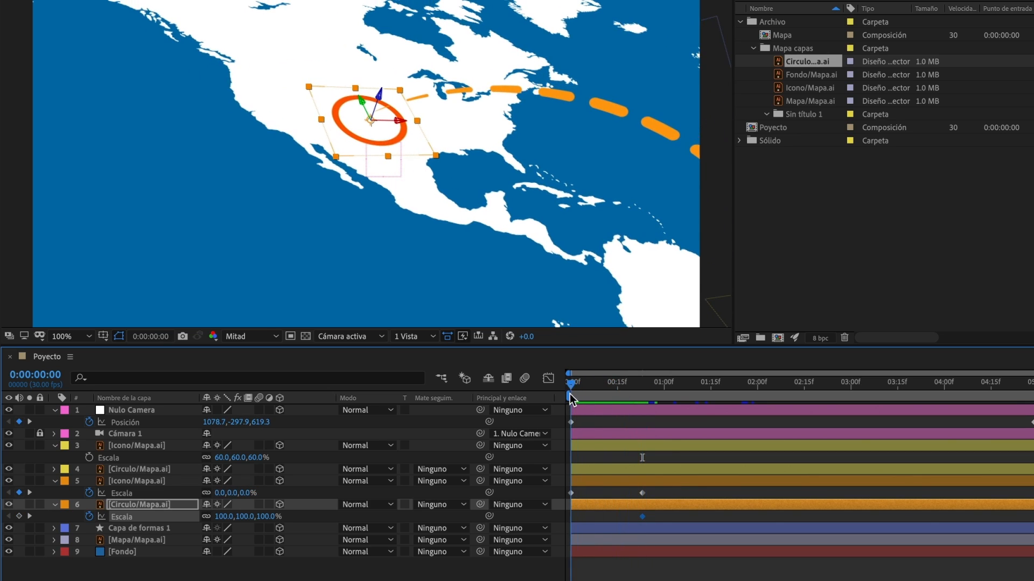
pyautogui.click(224, 517)
pyautogui.write('0')
pyautogui.press('Return')
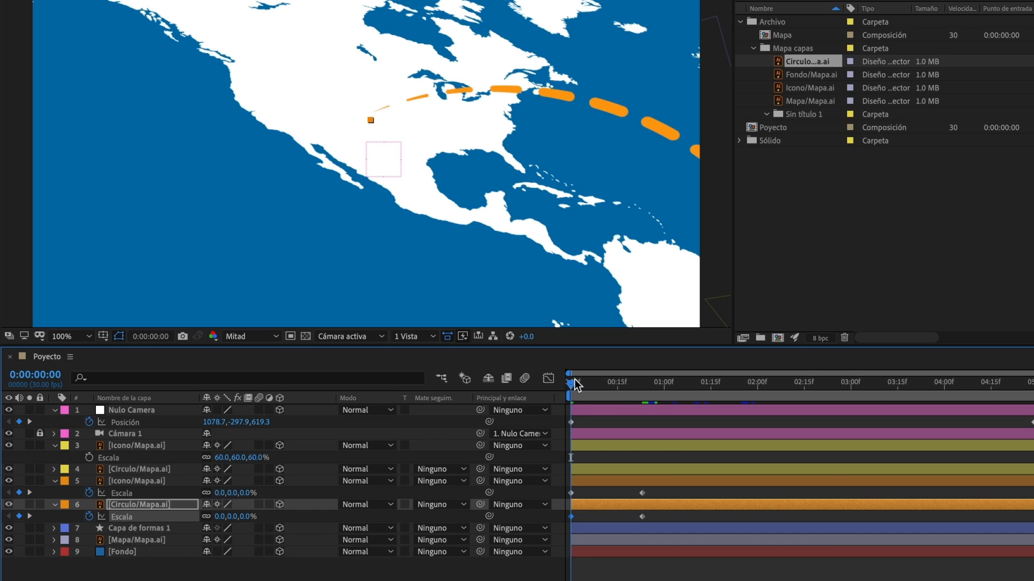
# Fade out the northern circle by keyframing its Opacity from 100% at 0:00:00:12 to 0% at 0:00:00:23
pyautogui.moveTo(575, 383); pyautogui.dragTo(612, 386)
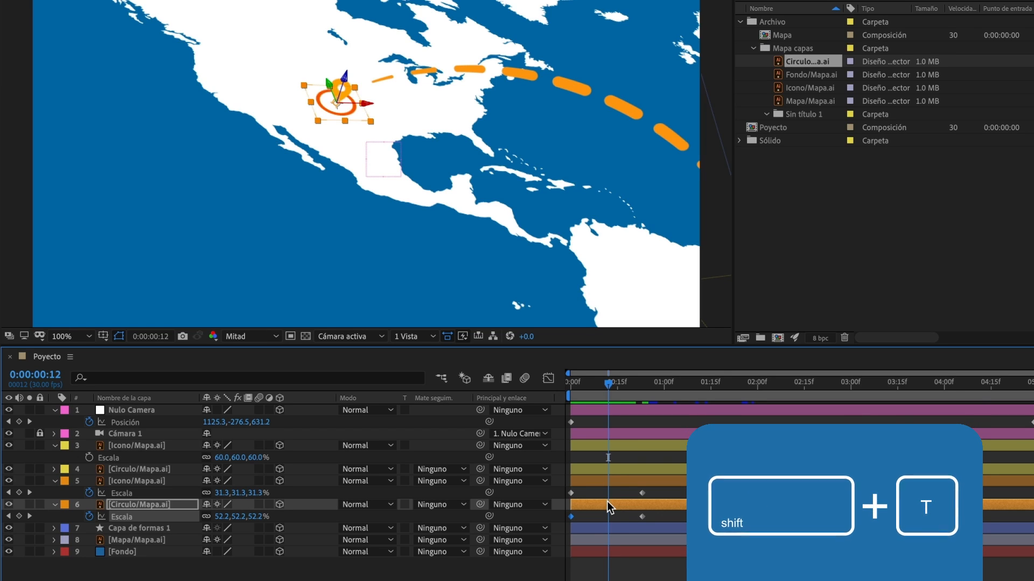
pyautogui.hotkey('shift', 't')
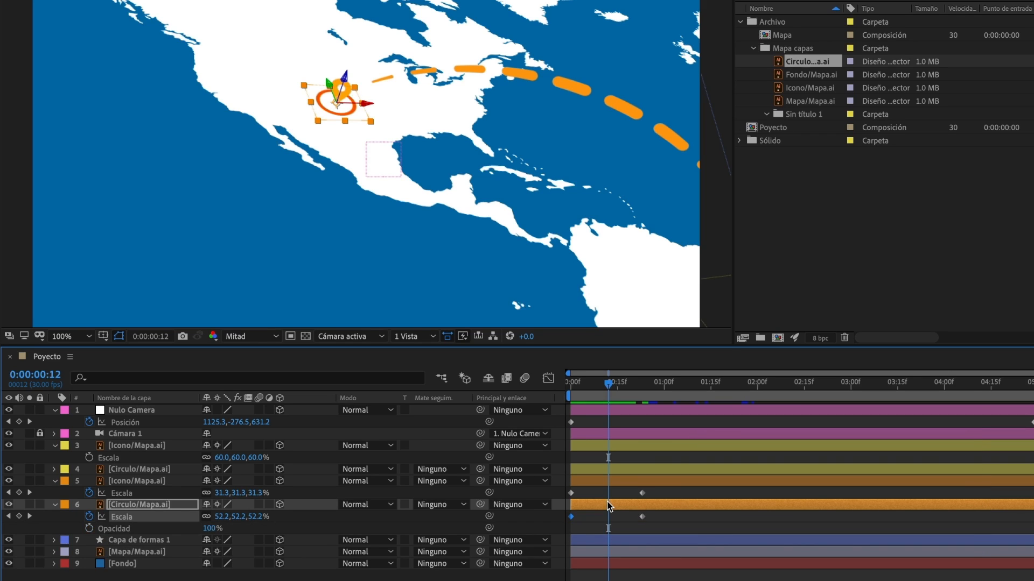
pyautogui.click(90, 529)
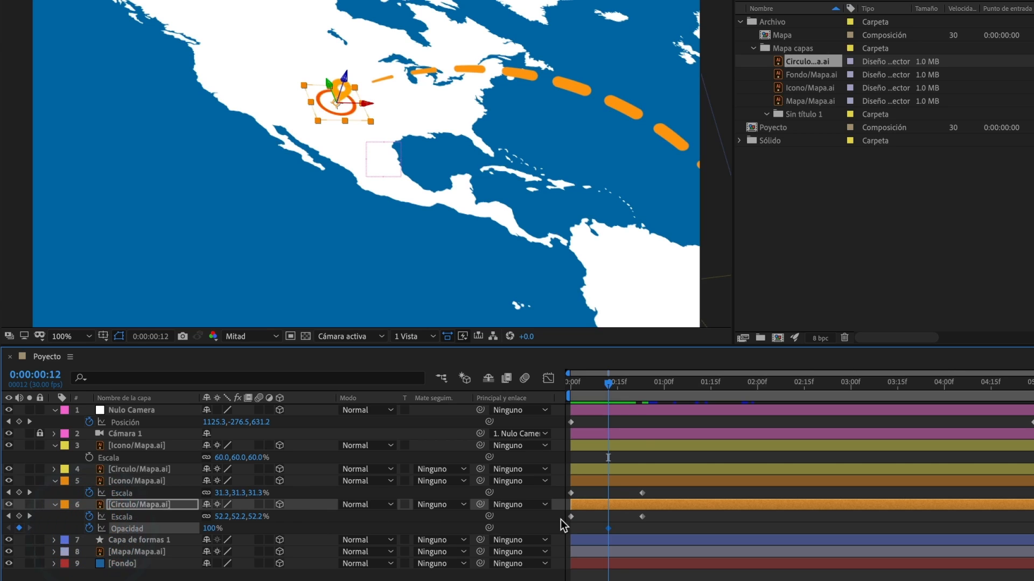
pyautogui.moveTo(603, 371); pyautogui.dragTo(644, 385)
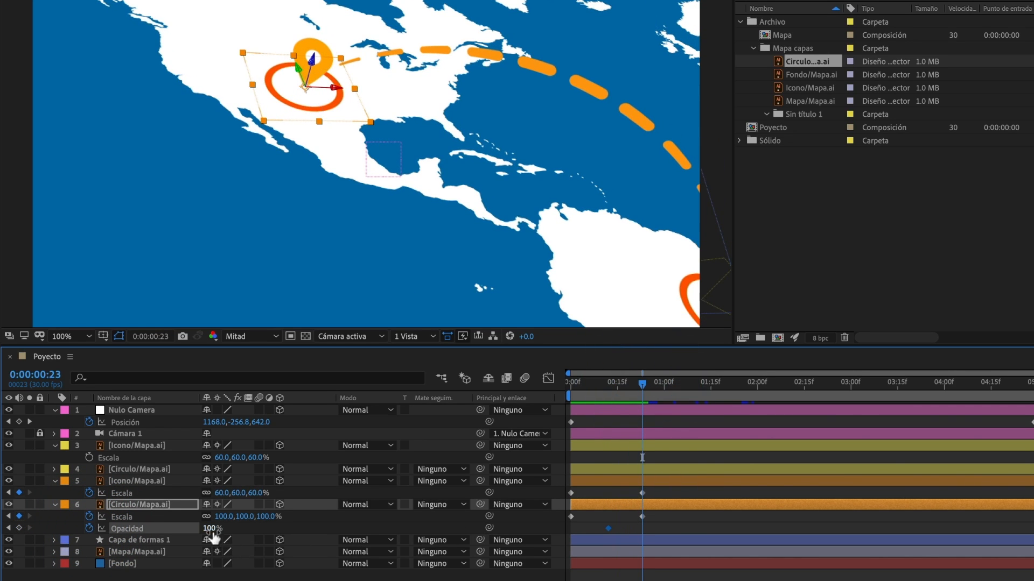
pyautogui.click(212, 529)
pyautogui.write('0')
pyautogui.press('Return')
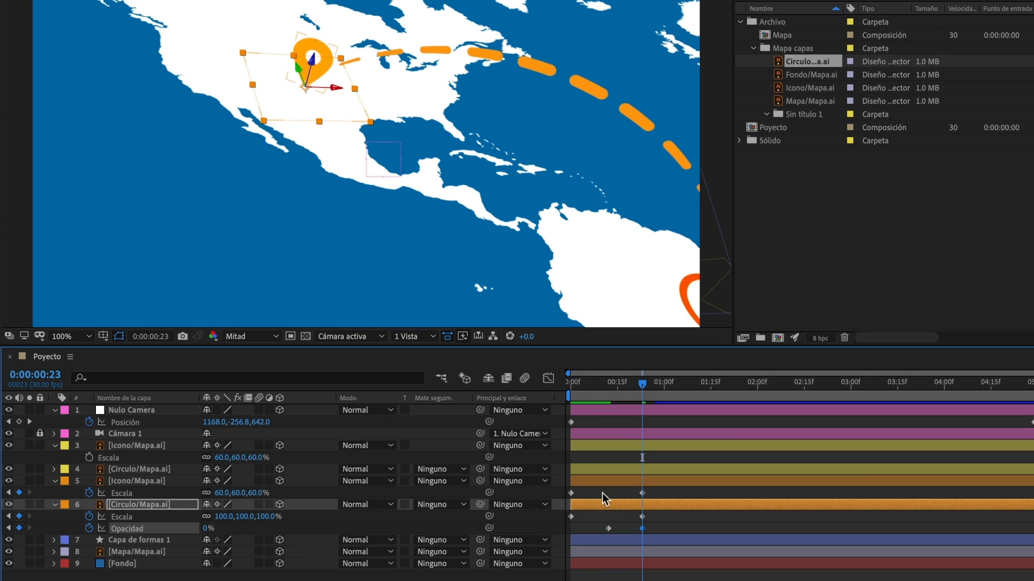
# Apply Desaceleración suave to the northern pin's Scale and the circle's Scale and Opacity keyframes at 0:00:00:23
pyautogui.moveTo(637, 490); pyautogui.dragTo(647, 533)
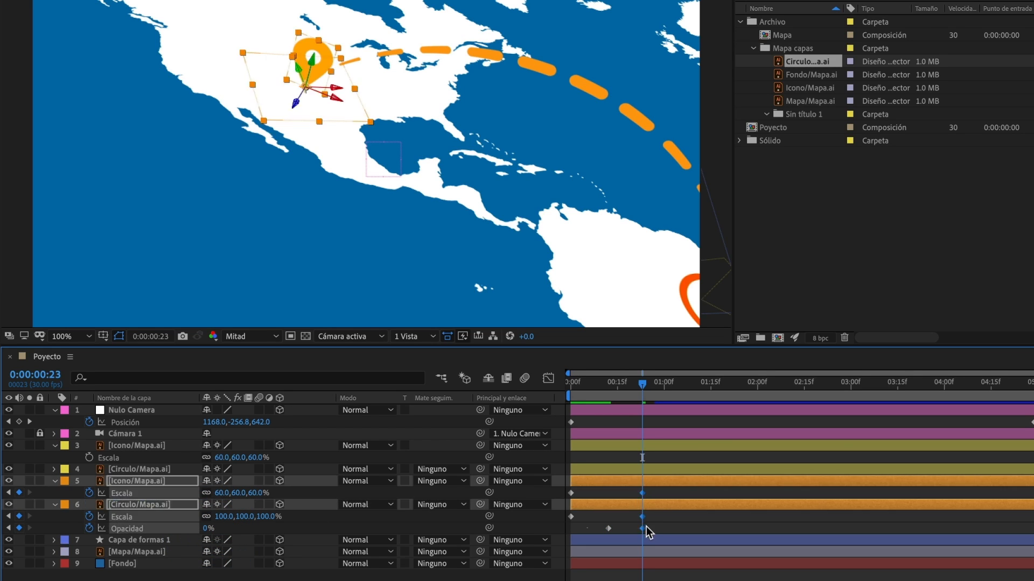
pyautogui.rightClick(643, 529)
pyautogui.moveTo(695, 580)
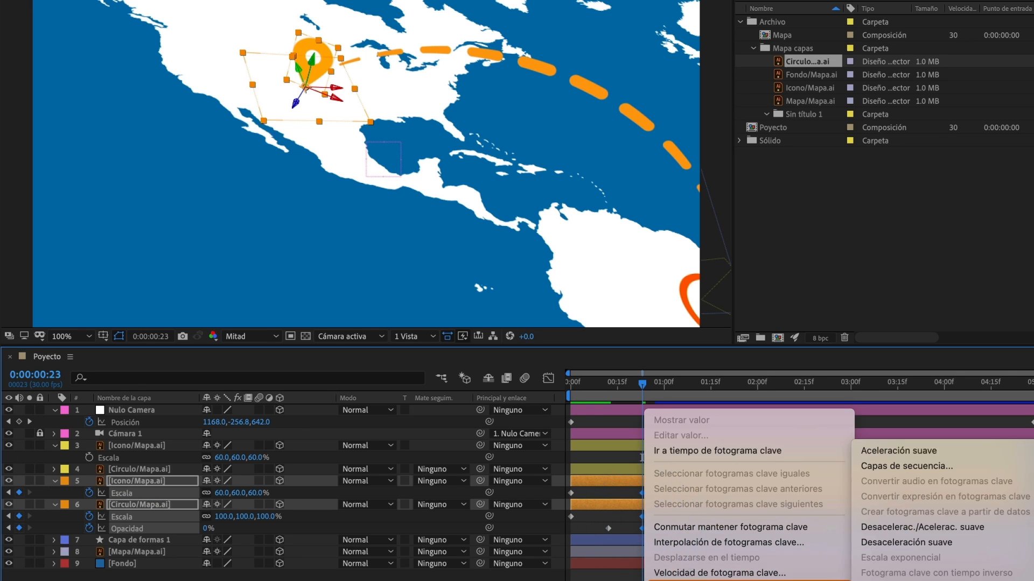
pyautogui.click(929, 543)
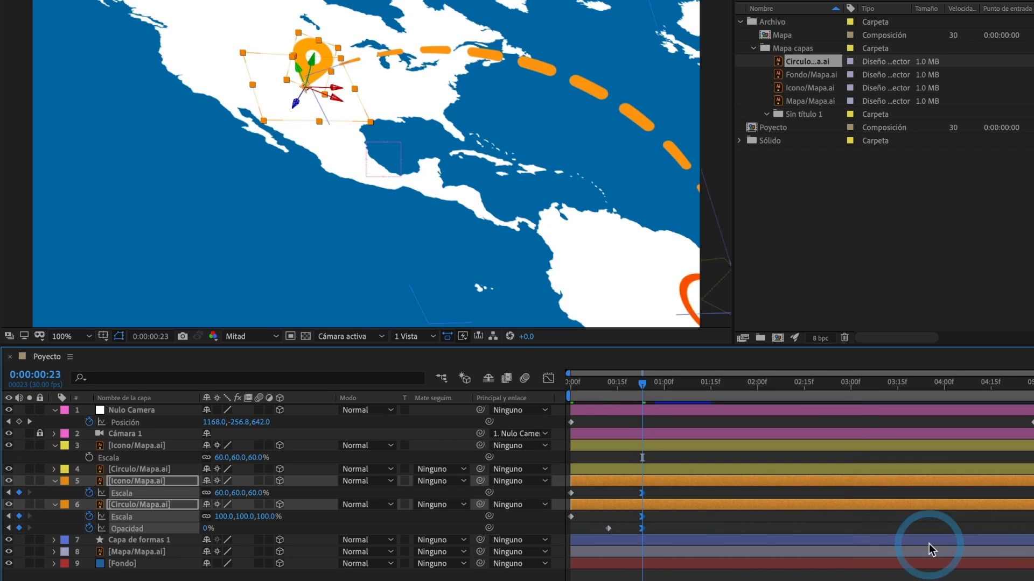
pyautogui.click(661, 525)
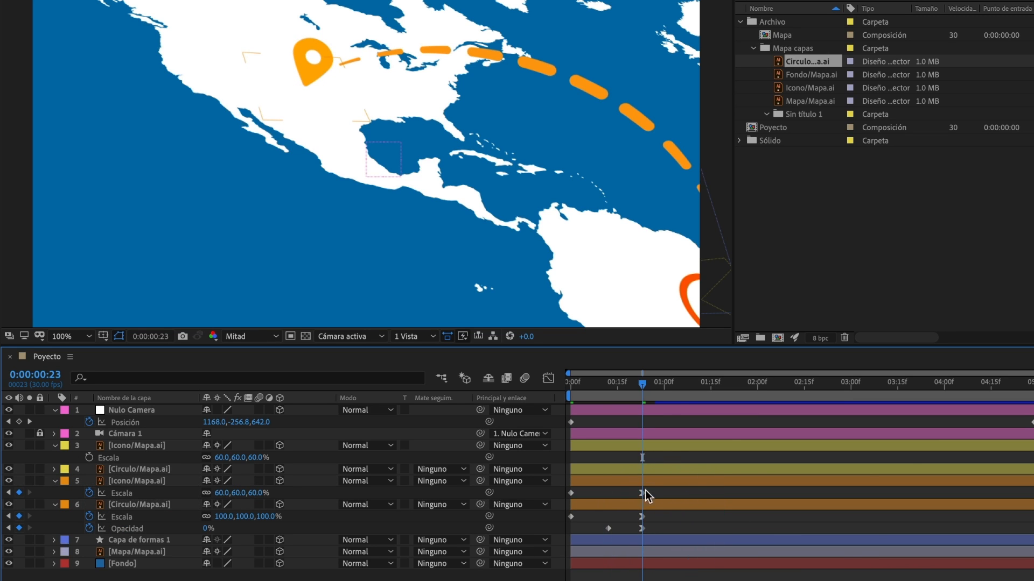
# Preview the northern pin and circle animation near the start of the timeline
pyautogui.moveTo(642, 383); pyautogui.dragTo(587, 390)
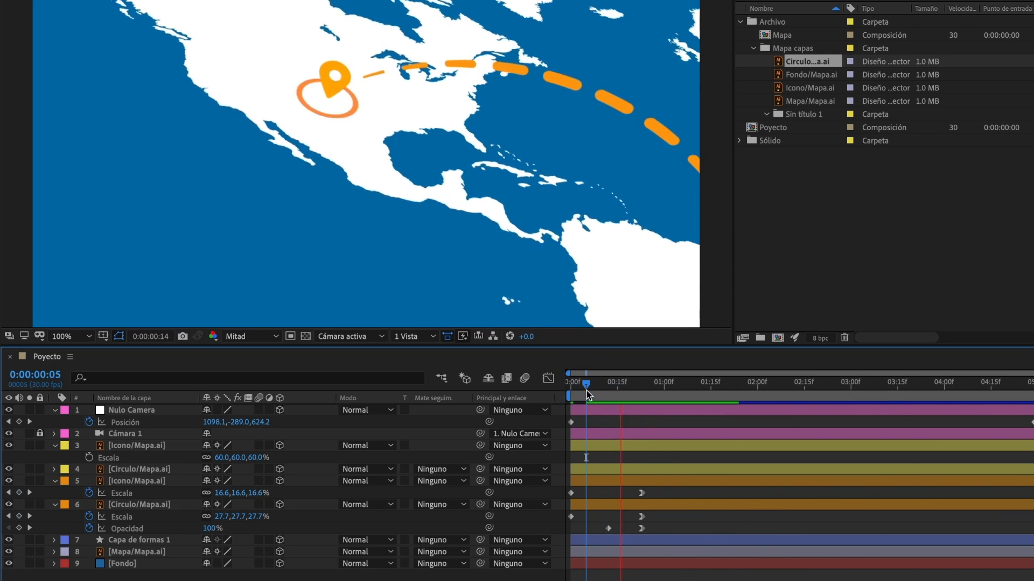
pyautogui.press('space')
pyautogui.click(520, 408)
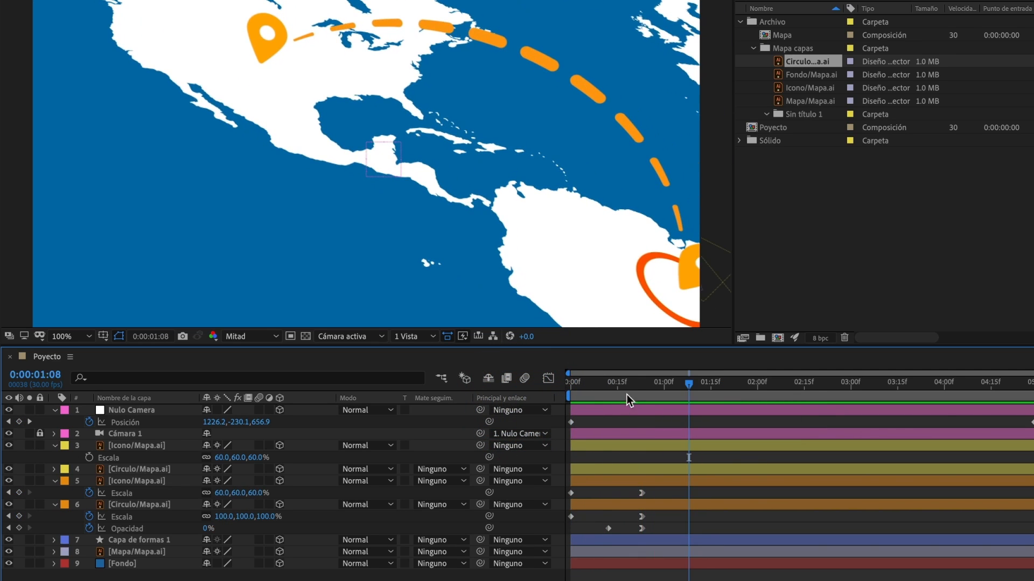
# Duplicate the northern Circulo/Mapa.ai layer and shift the copy about 5 frames later on the timeline
pyautogui.moveTo(630, 390); pyautogui.dragTo(642, 389)
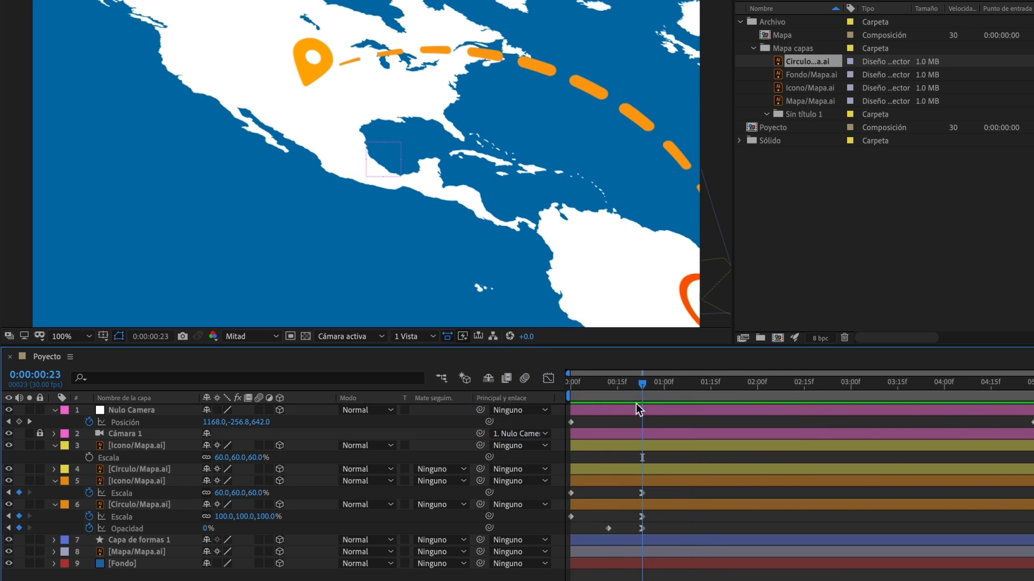
pyautogui.click(614, 506)
pyautogui.hotkey('ctrl', 'd')
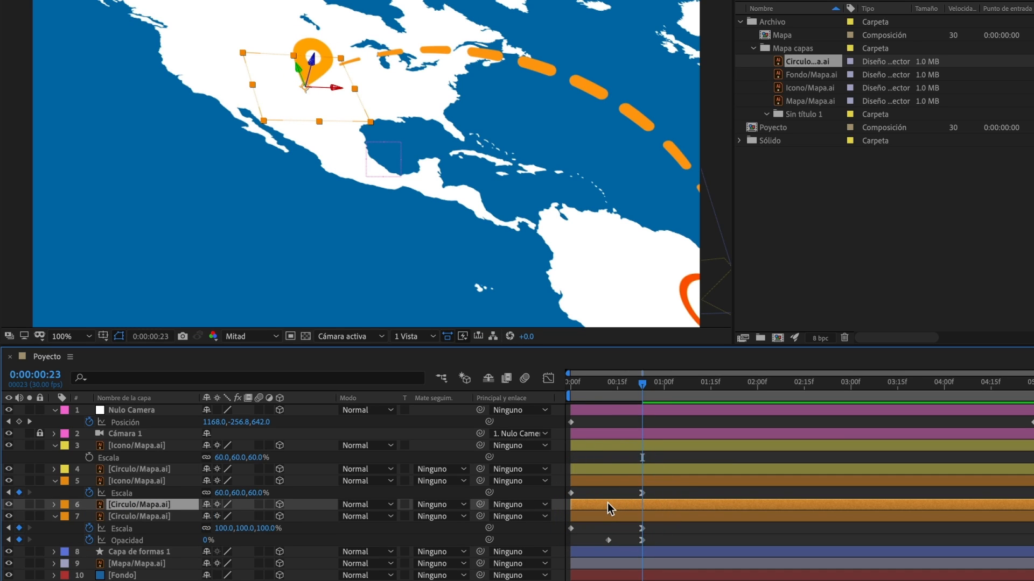
pyautogui.moveTo(608, 509); pyautogui.dragTo(623, 506)
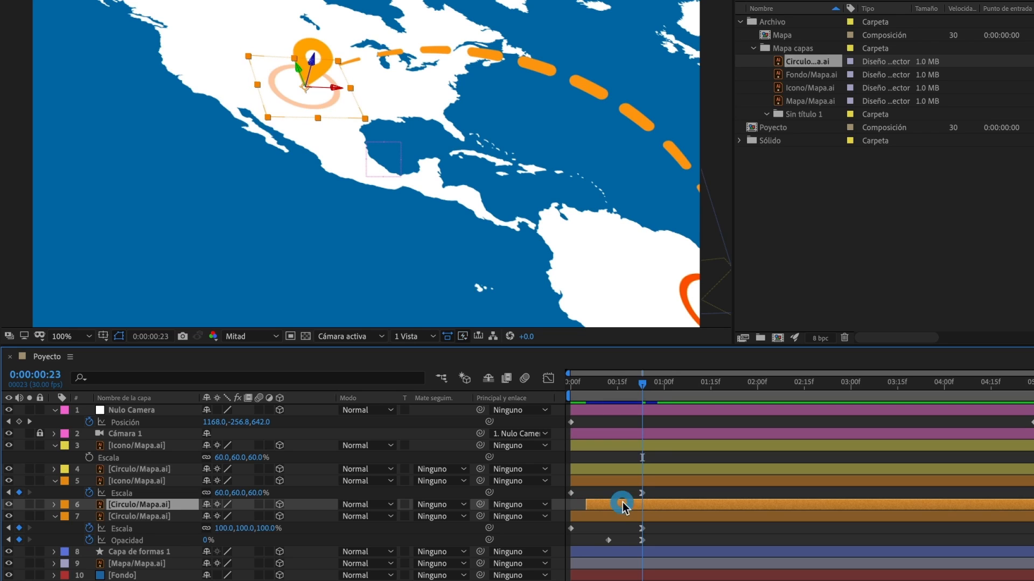
# Add a Recortar trazados modifier to the Capa de formas 1 route and expand its properties
pyautogui.moveTo(668, 383); pyautogui.dragTo(745, 383)
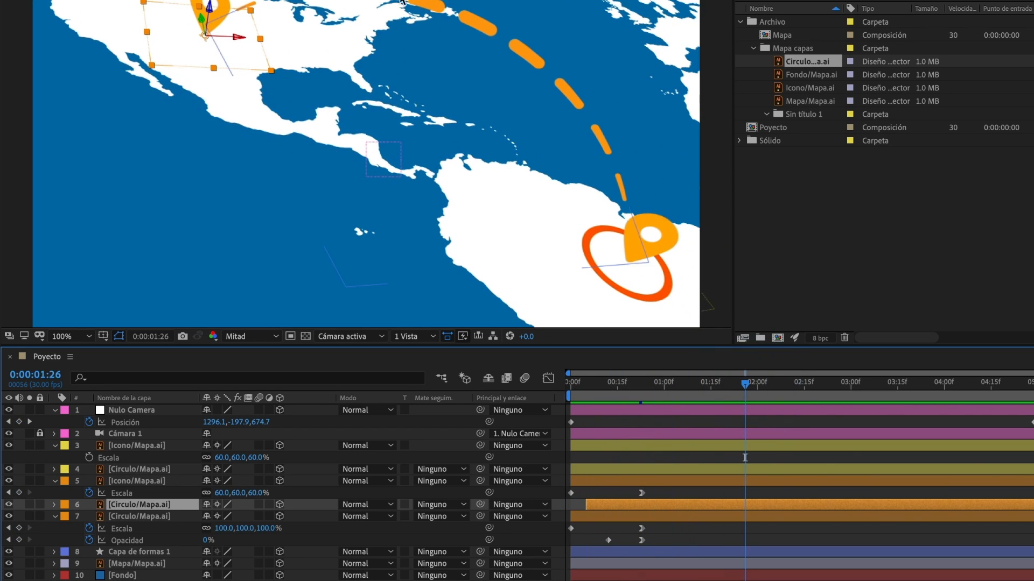
pyautogui.click(530, 67)
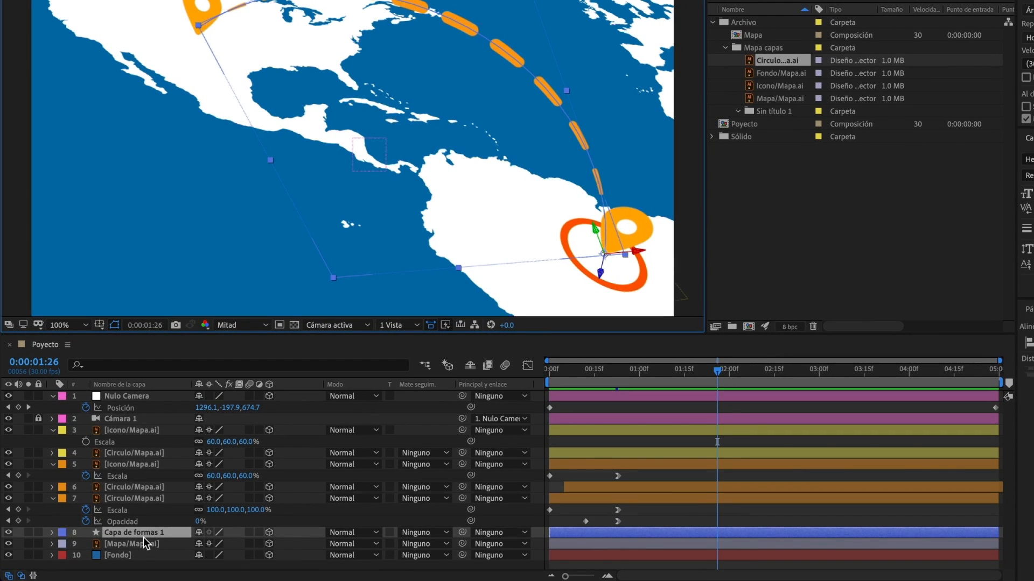
pyautogui.click(53, 533)
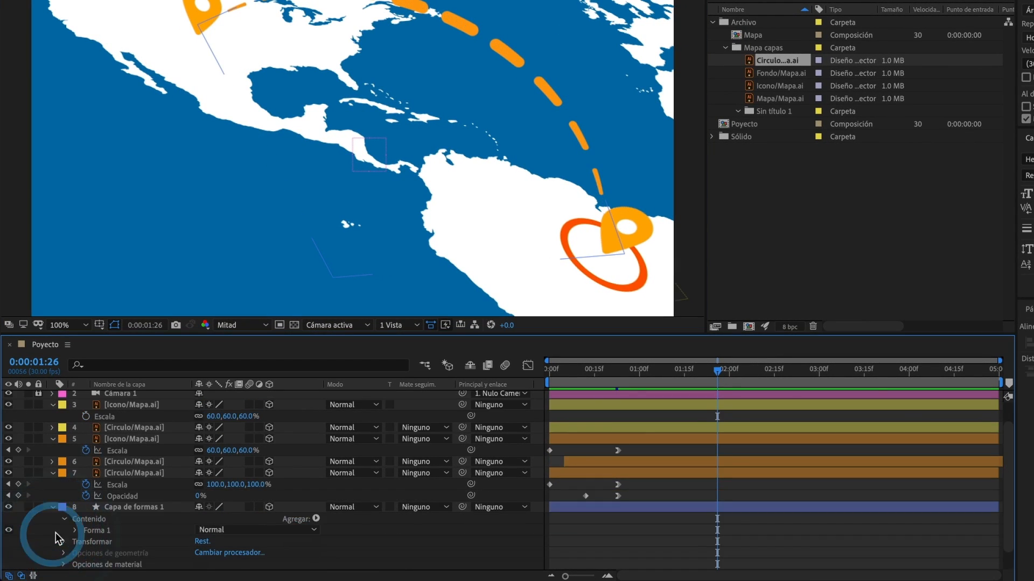
pyautogui.click(316, 519)
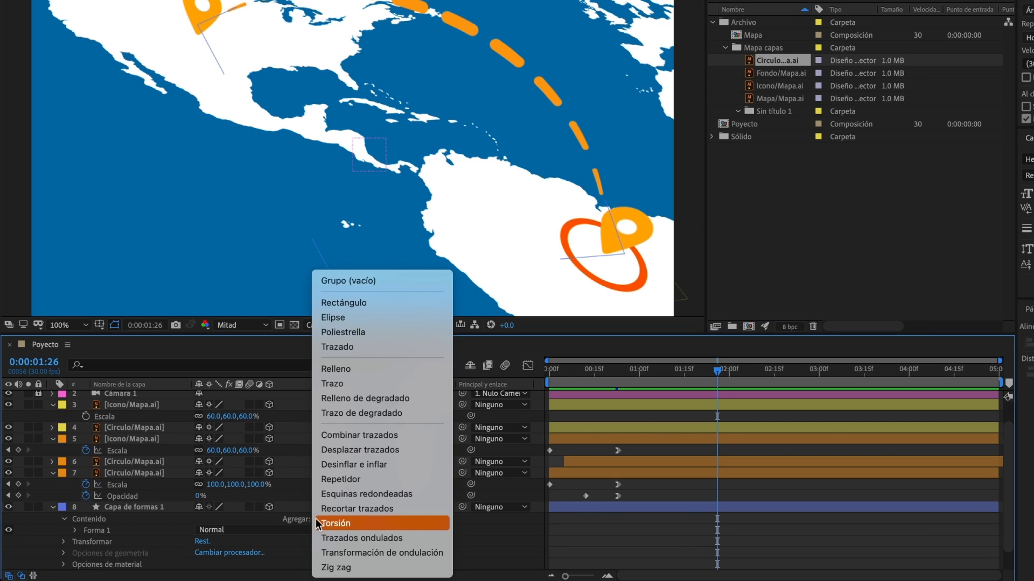
pyautogui.click(343, 512)
pyautogui.scroll(-1, 169, 523)
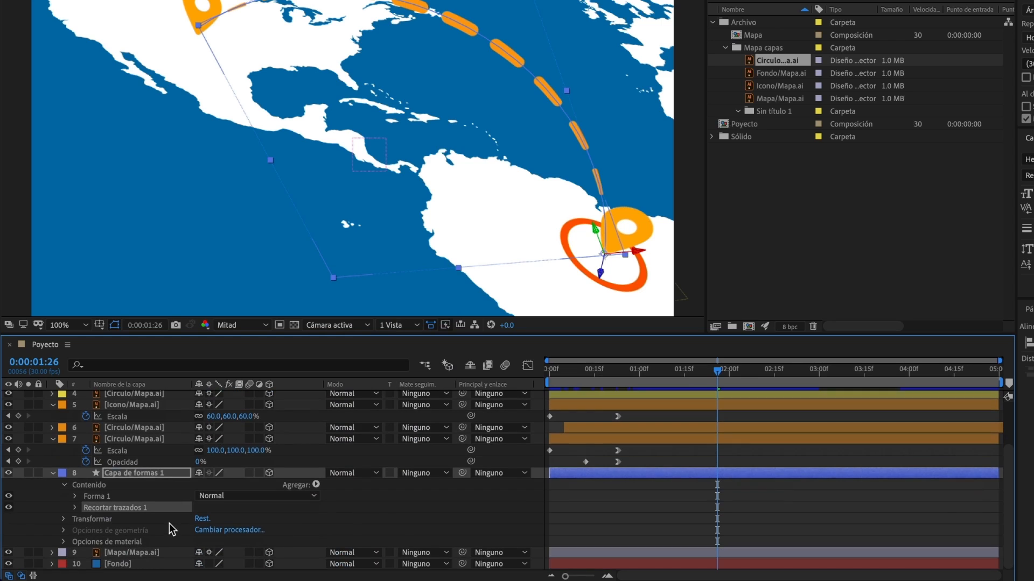
pyautogui.click(76, 507)
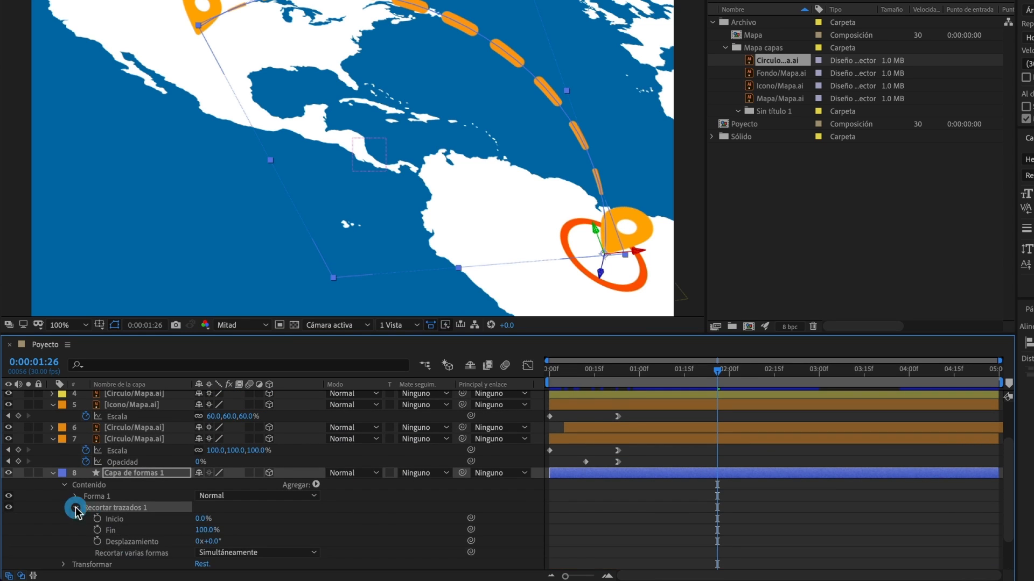
pyautogui.scroll(-1, 109, 517)
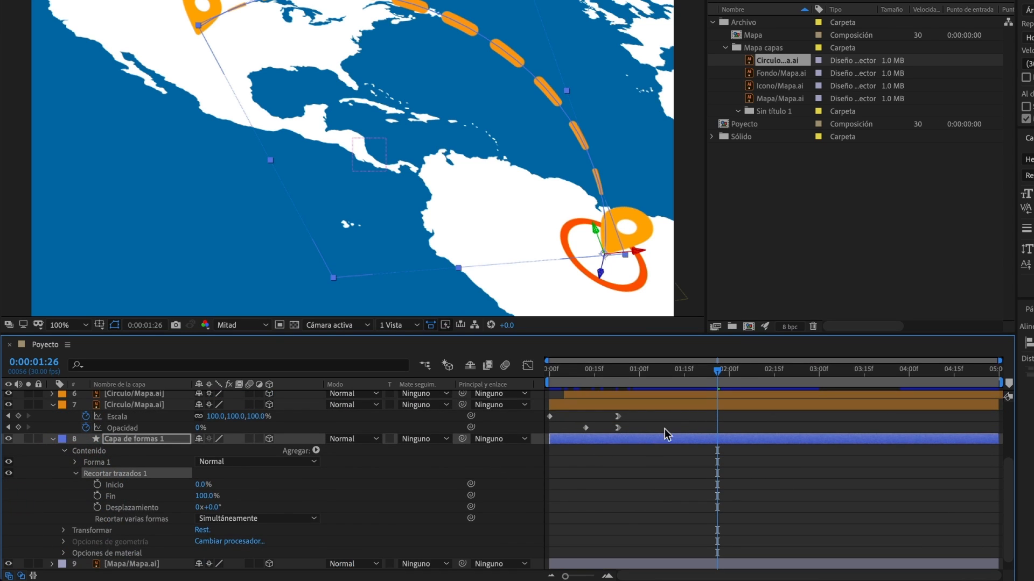
# Keyframe the Capa de formas 1 route's Recortar trazados Fin from 0% at 0:00:00:00 to 100% at 0:00:03:02, and scrub back through the result
pyautogui.moveTo(719, 374); pyautogui.dragTo(549, 371)
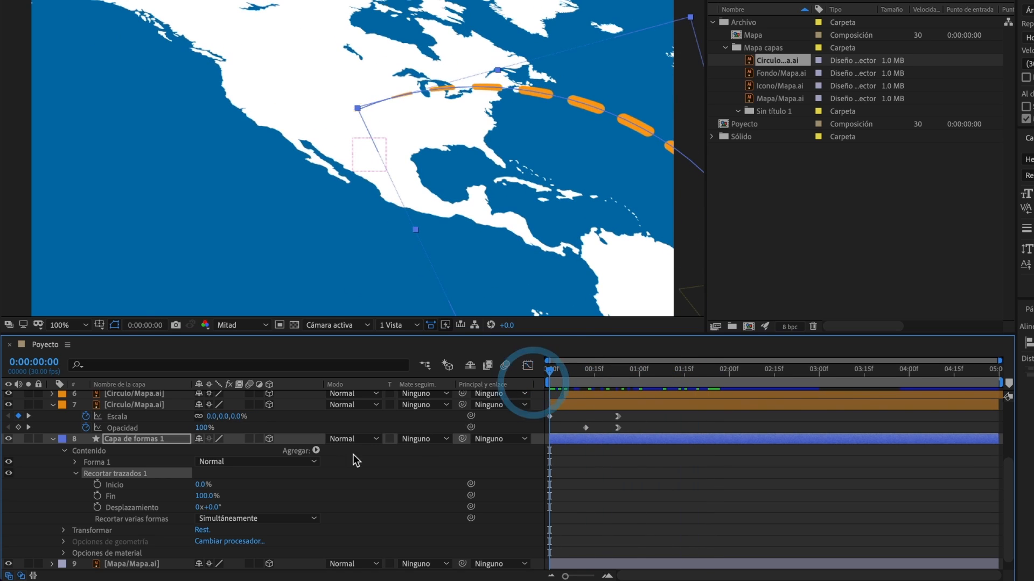
pyautogui.click(97, 496)
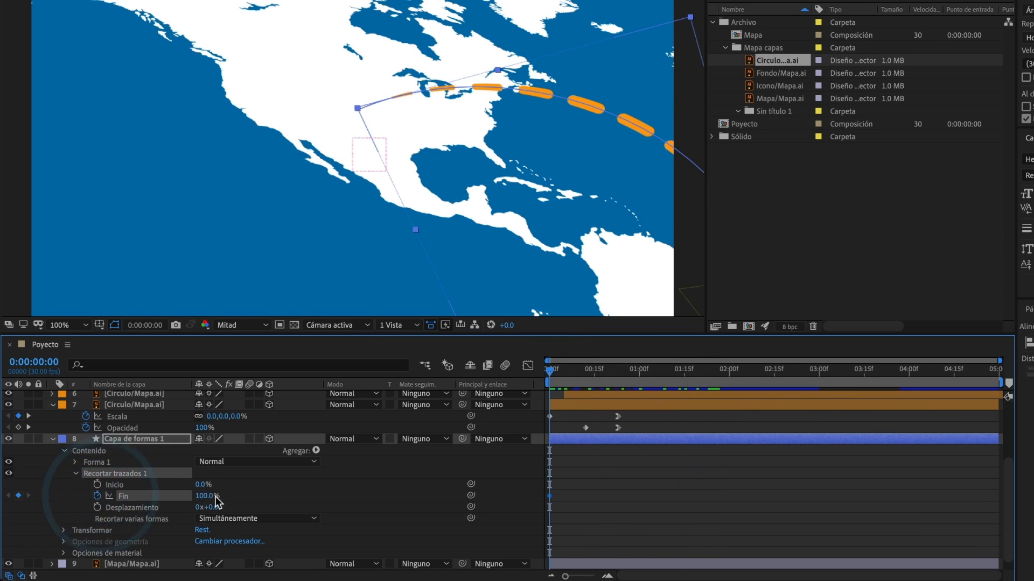
pyautogui.moveTo(215, 497); pyautogui.dragTo(128, 497)
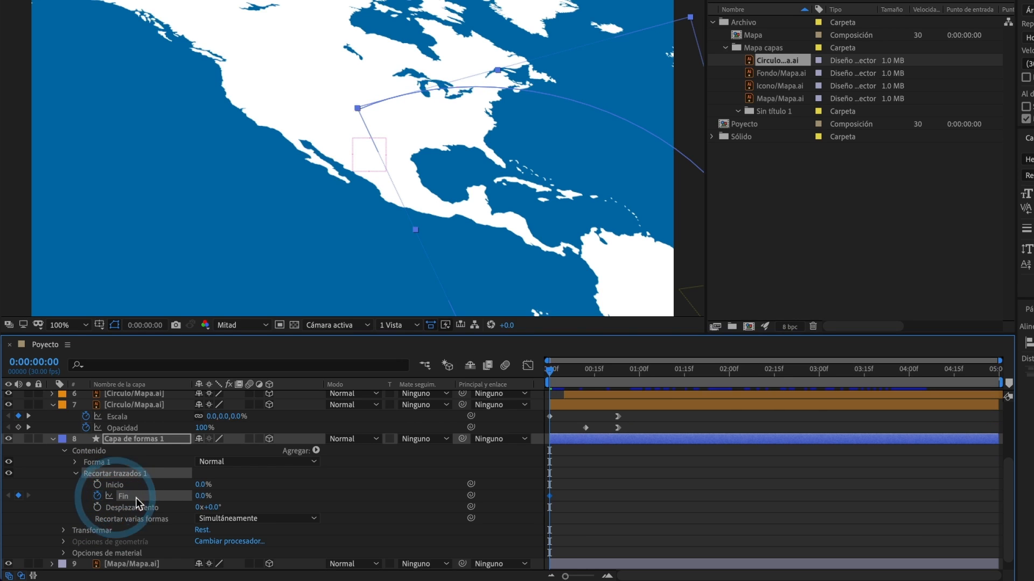
pyautogui.moveTo(544, 370); pyautogui.dragTo(829, 403)
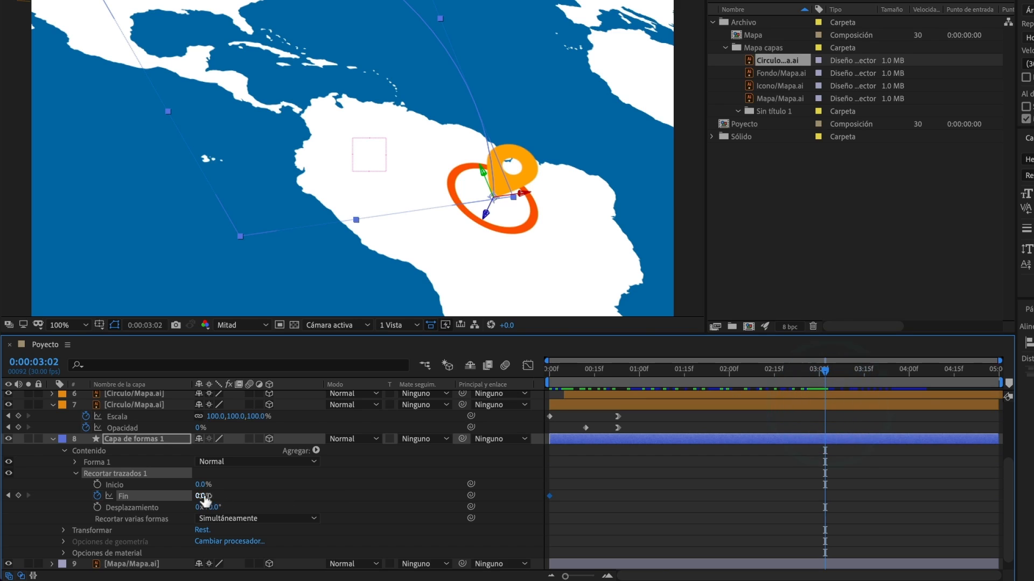
pyautogui.moveTo(200, 500); pyautogui.dragTo(322, 494)
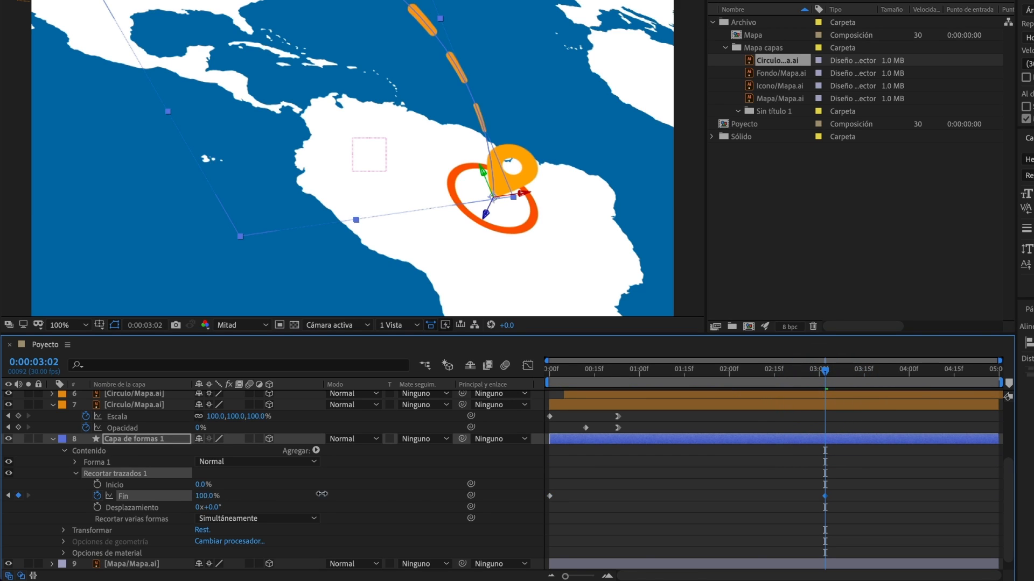
pyautogui.click(413, 505)
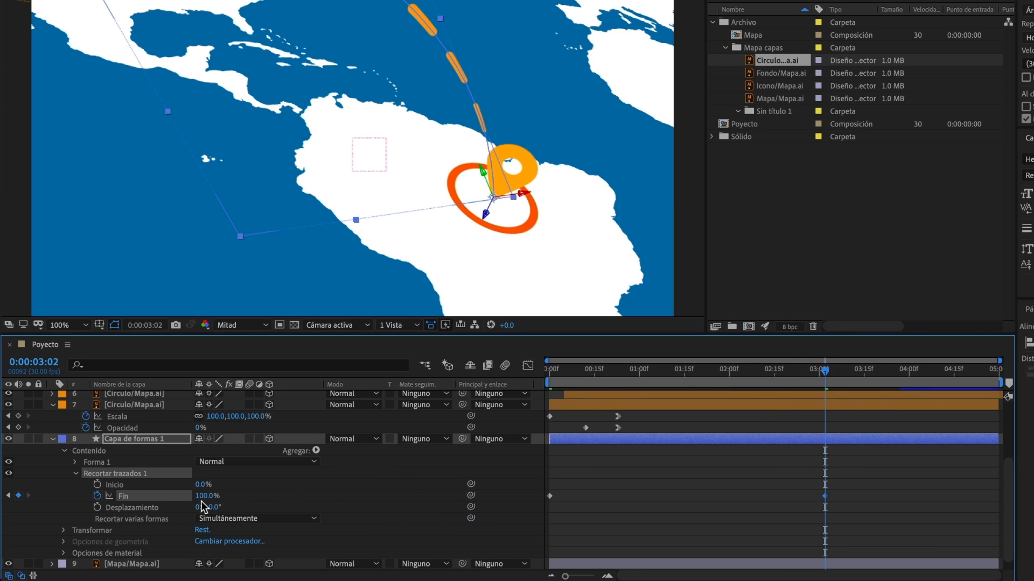
pyautogui.moveTo(813, 371); pyautogui.dragTo(723, 400)
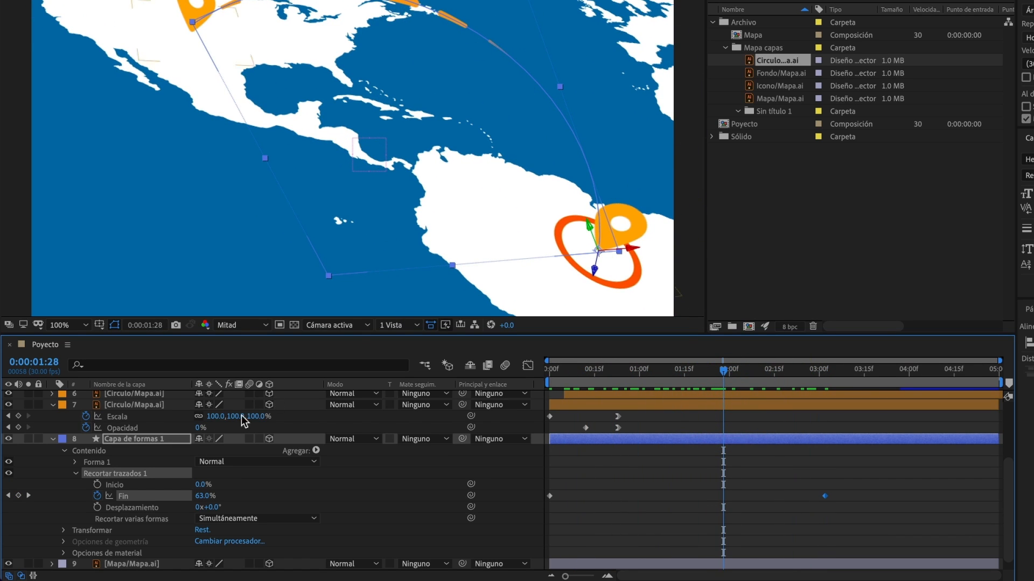
# Expand the route's Forma 1 stroke, Trazo 1, and set its Anchura del trazo to 5
pyautogui.click(76, 474)
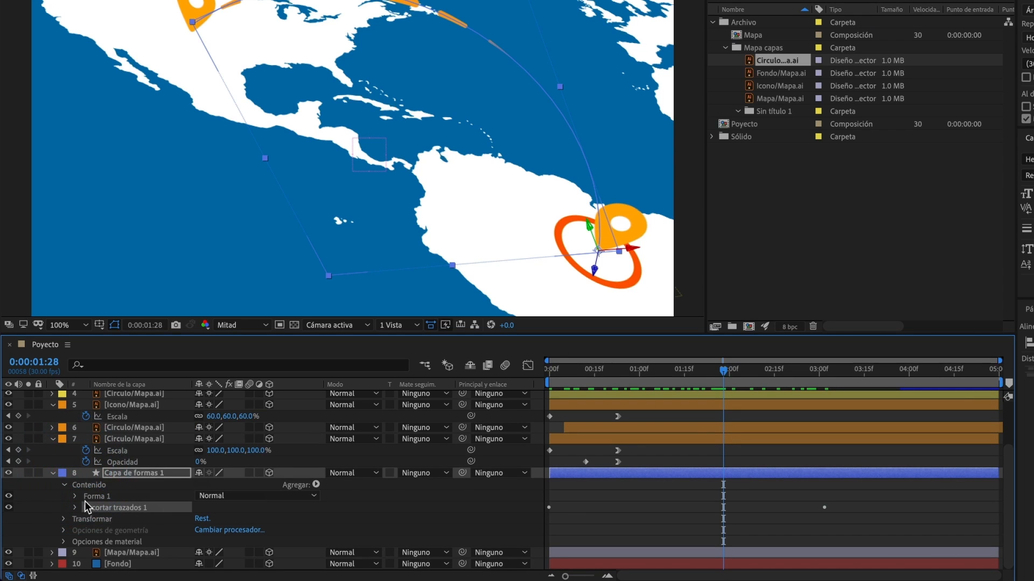
pyautogui.click(76, 496)
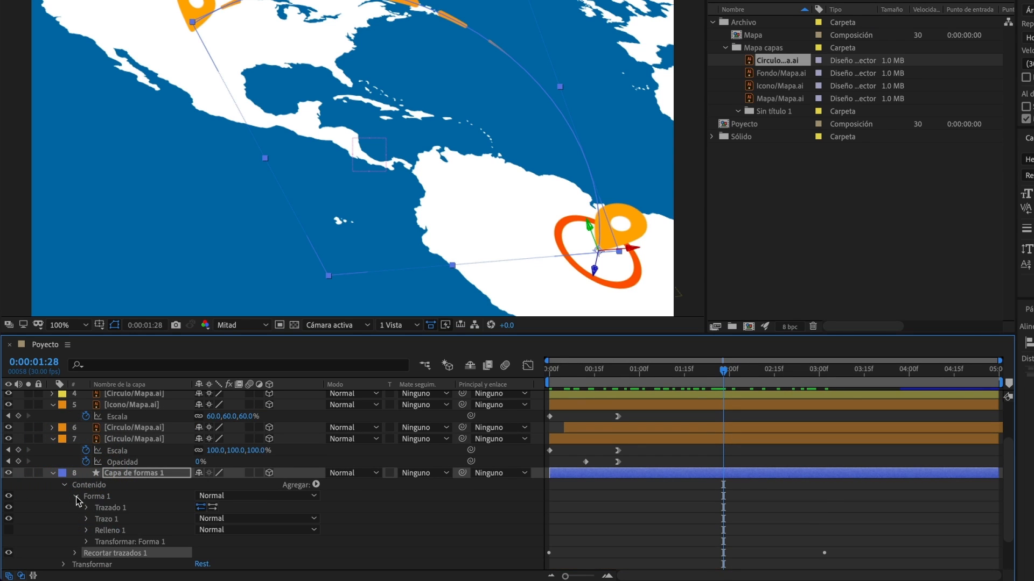
pyautogui.scroll(-2, 111, 514)
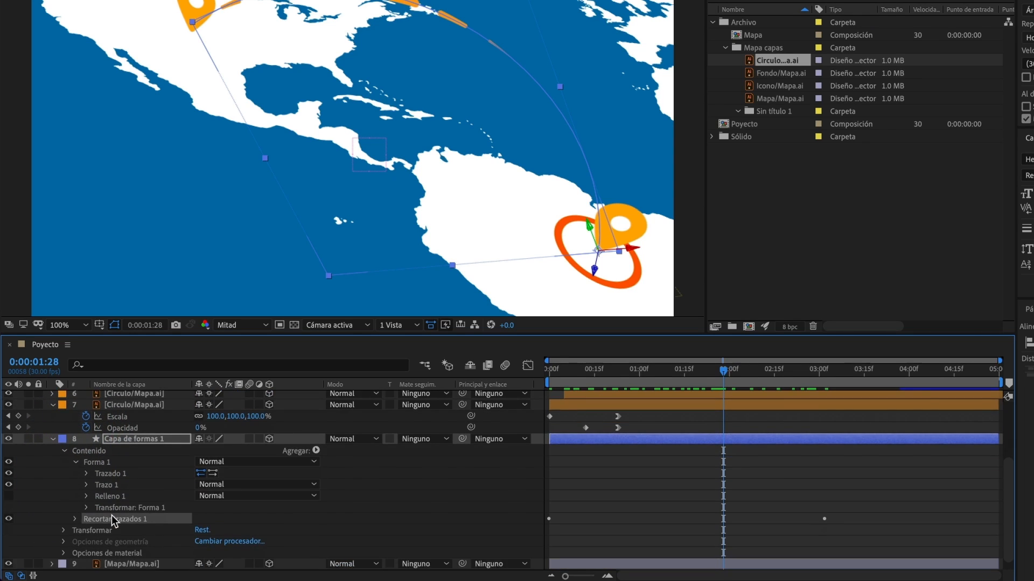
pyautogui.click(86, 485)
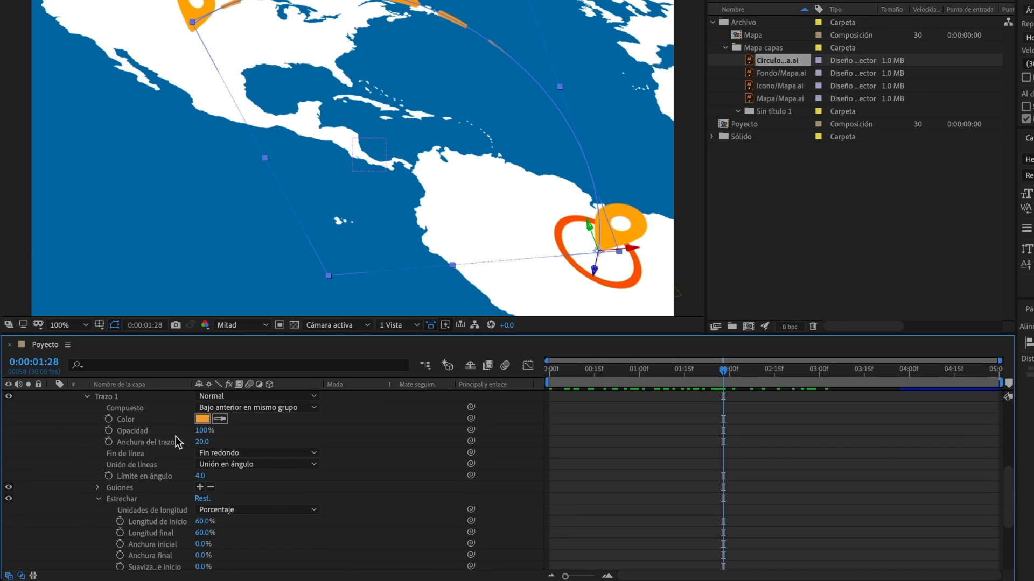
pyautogui.click(204, 442)
pyautogui.write('5')
pyautogui.press('Return')
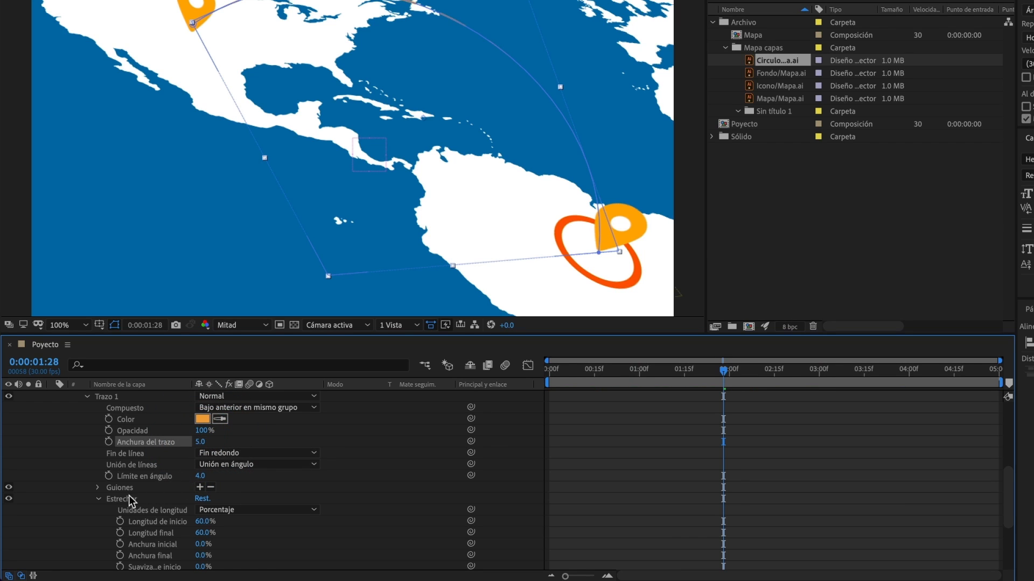
# Set the Guión length to 9 in the route stroke's Guiones settings and collapse the group
pyautogui.click(97, 499)
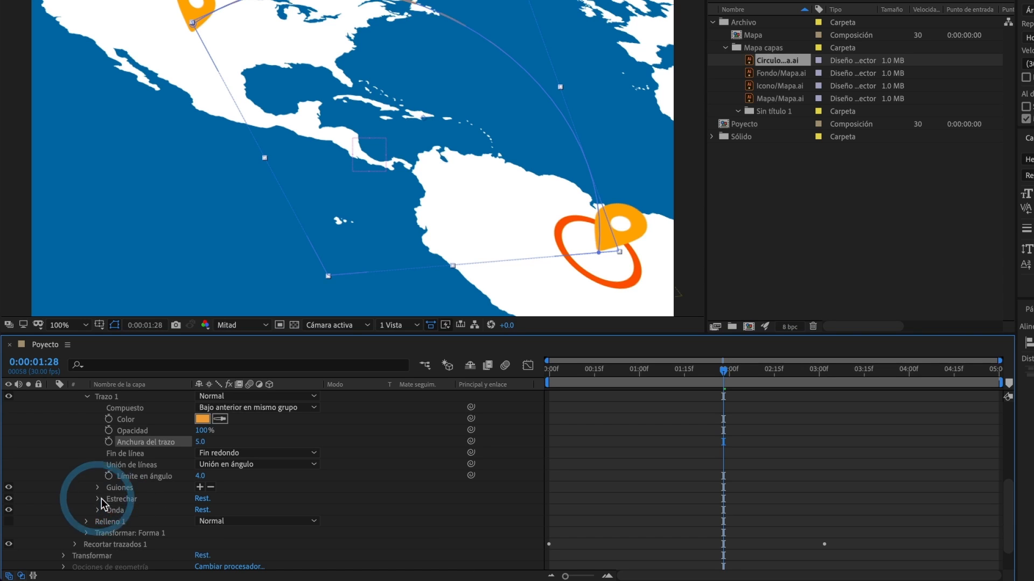
pyautogui.click(98, 488)
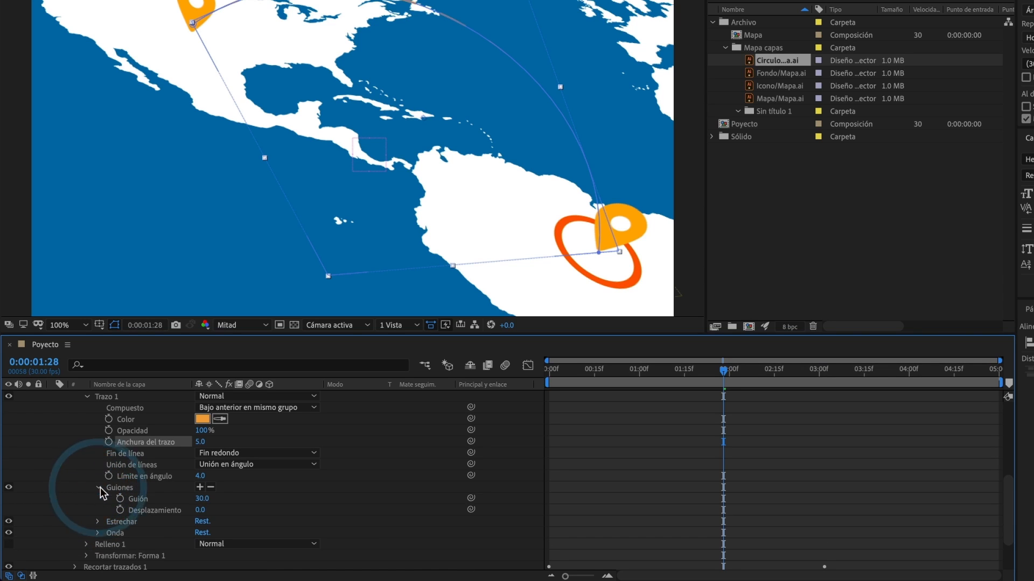
pyautogui.moveTo(198, 500); pyautogui.dragTo(235, 503)
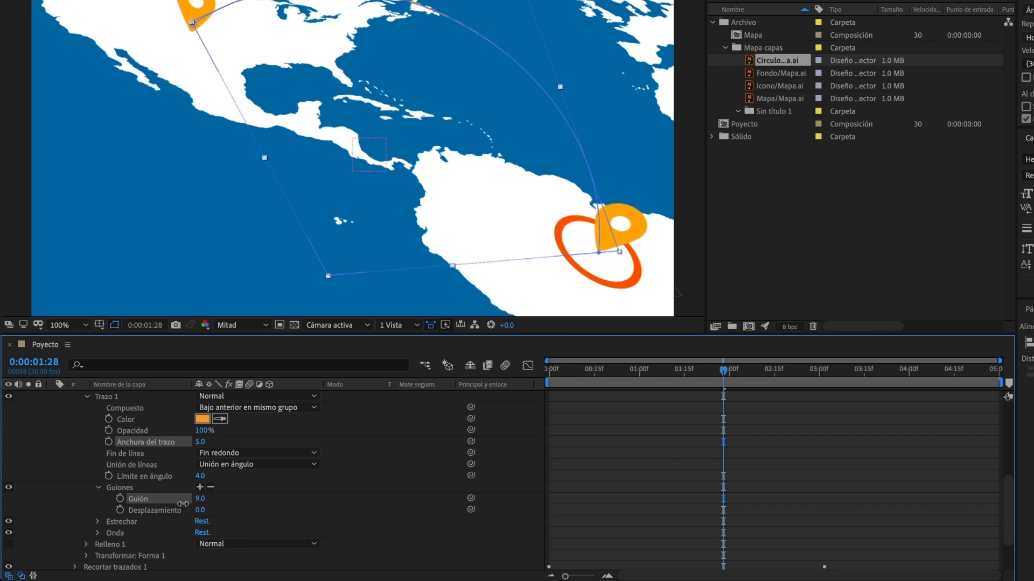
pyautogui.click(99, 488)
pyautogui.scroll(10, 98, 480)
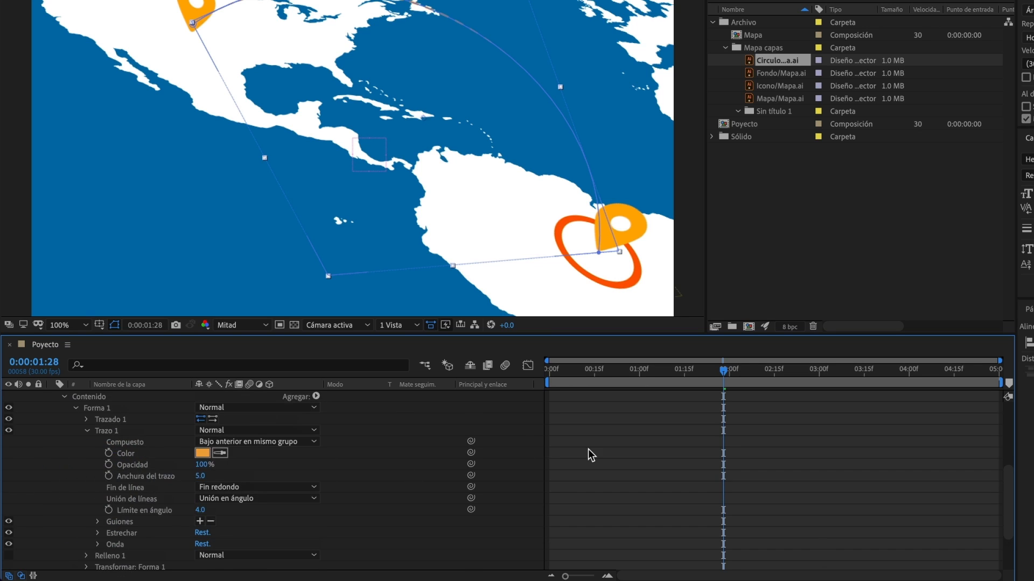
# Show only the keyframed properties of Capa de formas 1 and preview the route drawing from the start of the timeline
pyautogui.click(623, 510)
pyautogui.press('u')
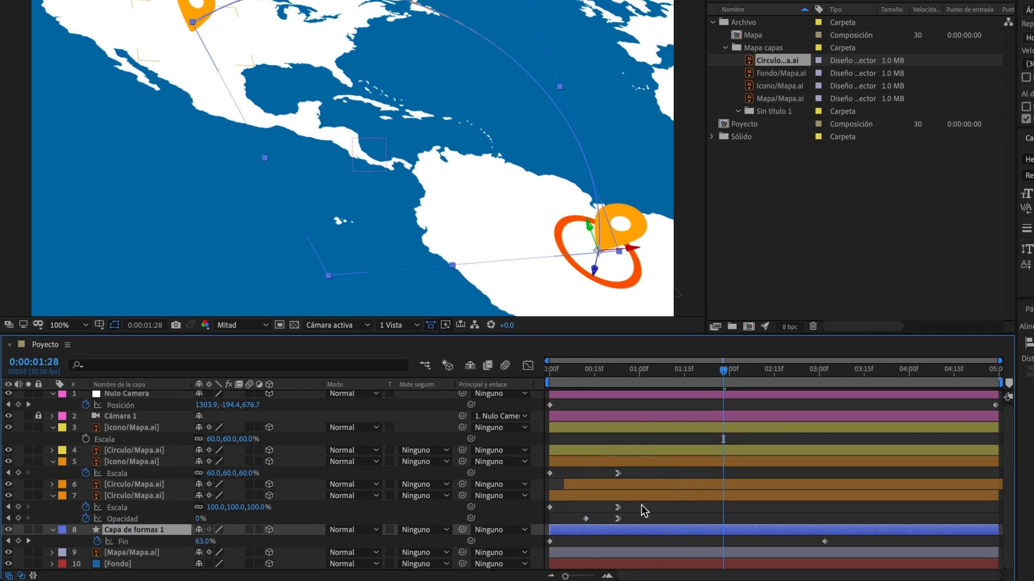
pyautogui.press('Home')
pyautogui.press('space')
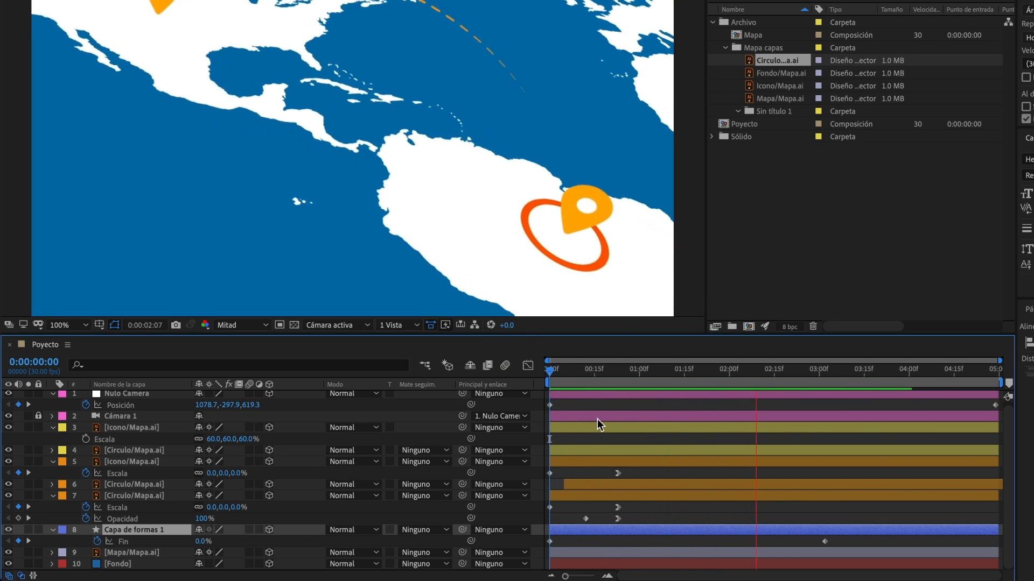
pyautogui.press('space')
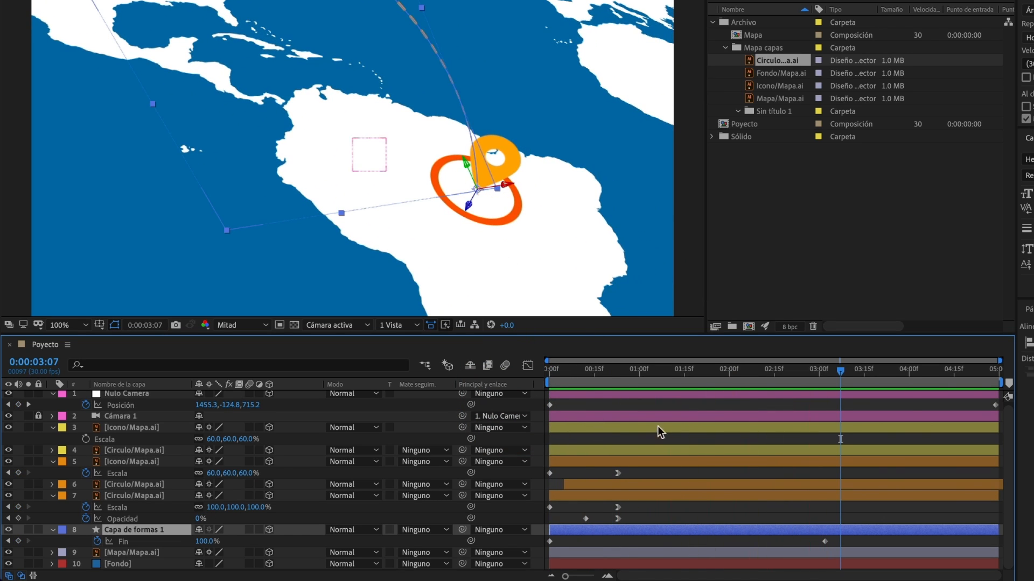
# Apply Desacelerac./Acelerac. suave to both Fin keyframes of the route and preview the animation from the start
pyautogui.moveTo(835, 539); pyautogui.dragTo(548, 545)
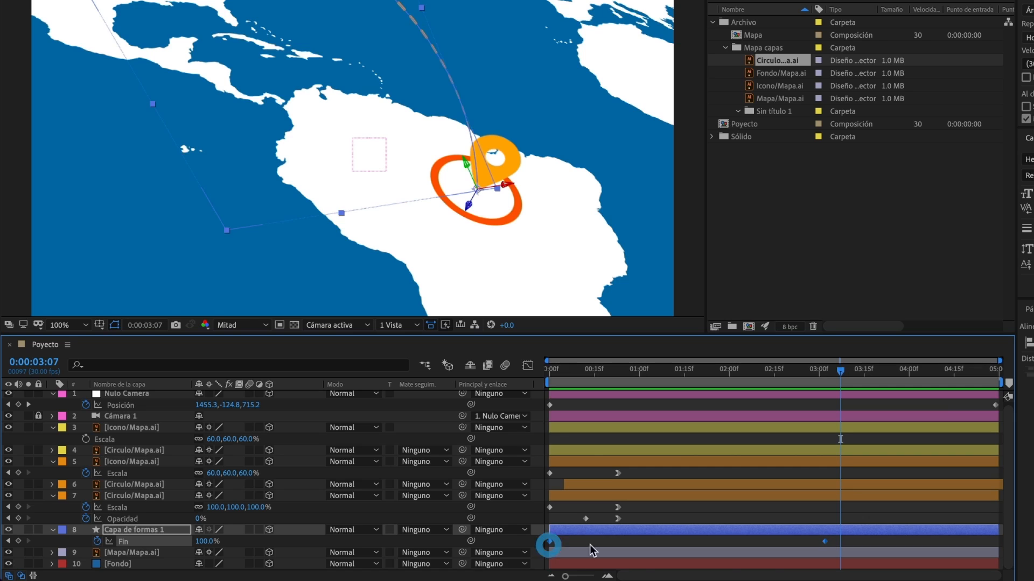
pyautogui.rightClick(825, 542)
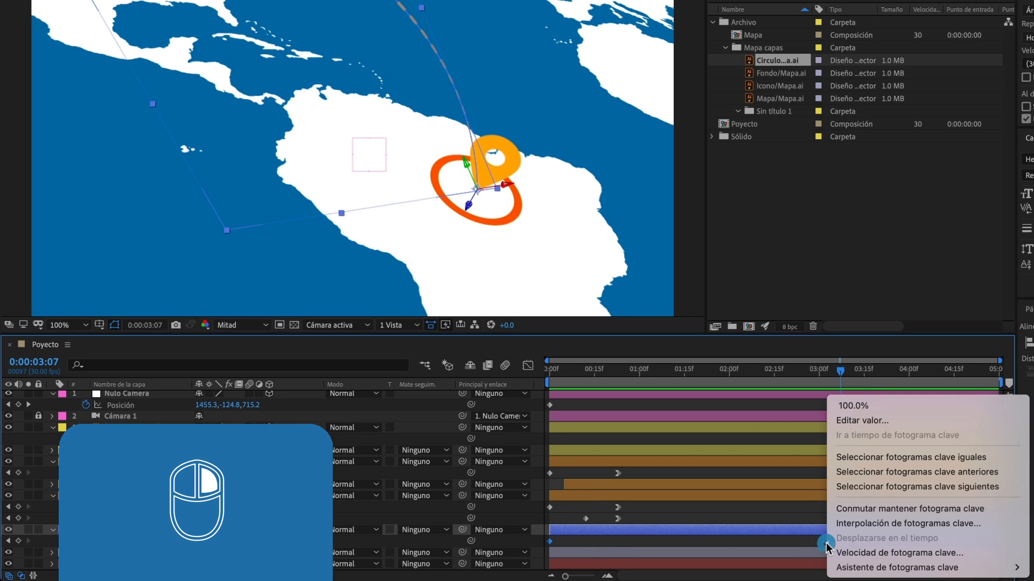
pyautogui.moveTo(861, 568)
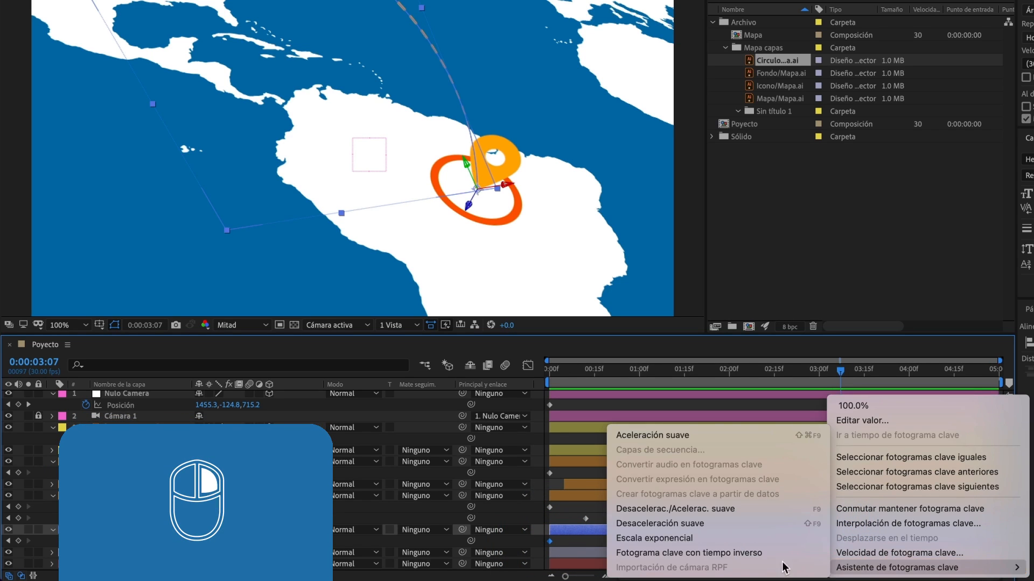
pyautogui.click(677, 512)
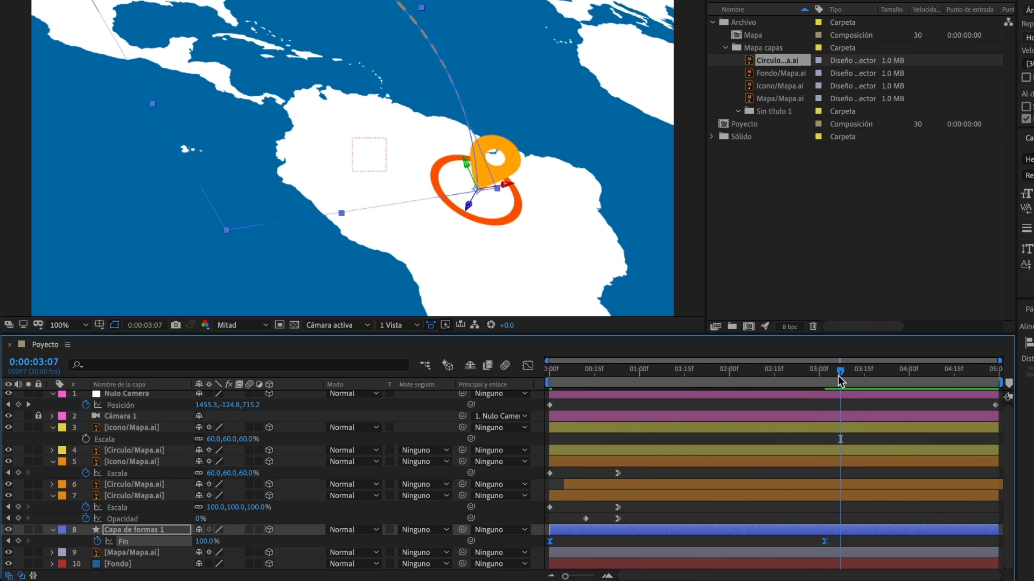
pyautogui.press('Home')
pyautogui.press('space')
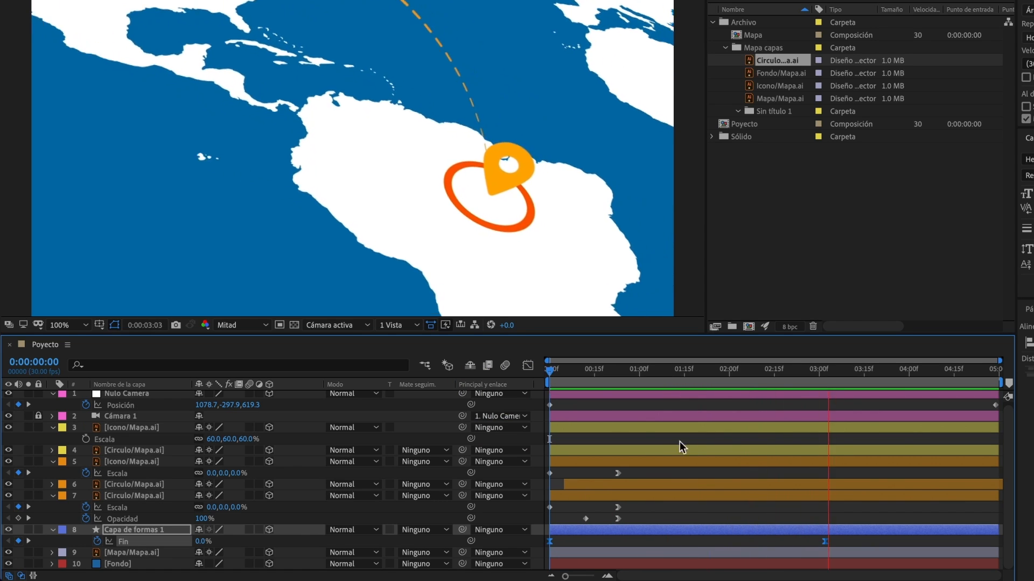
# Shift the southern pin and circle layers together along the timeline so they start at about 0:00:02:28
pyautogui.moveTo(811, 380); pyautogui.dragTo(911, 382)
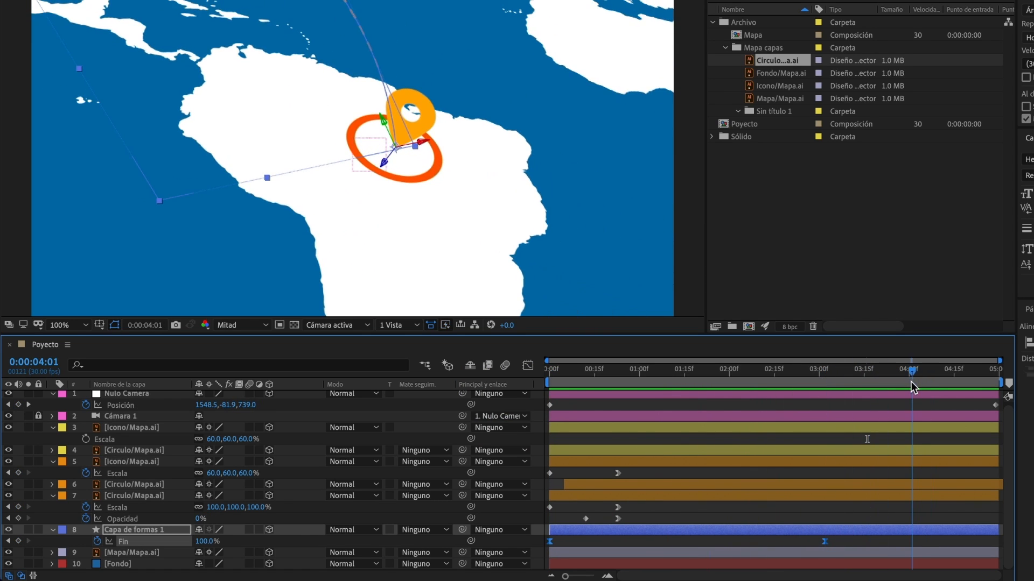
pyautogui.click(426, 127)
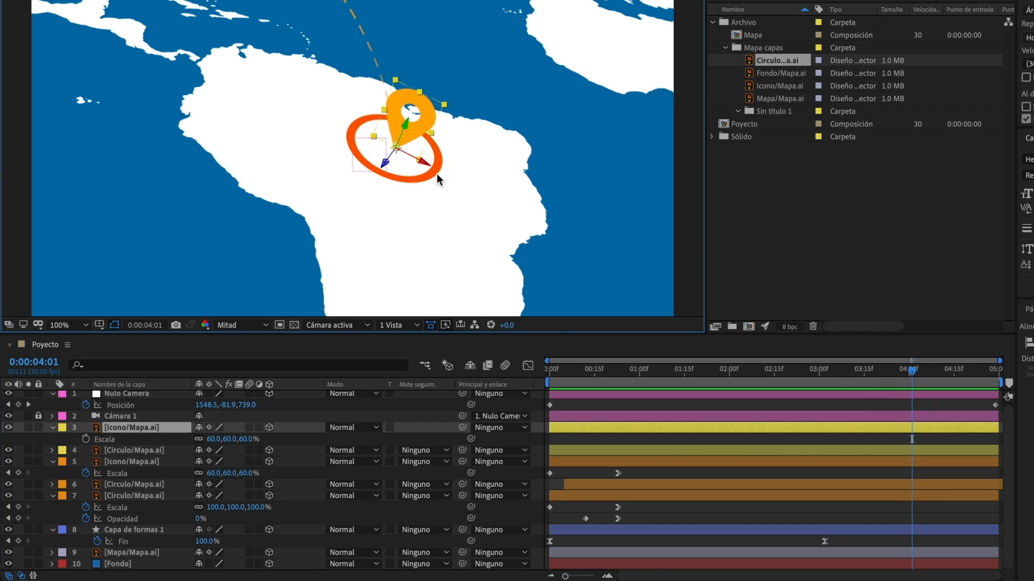
pyautogui.keyDown('shift'); pyautogui.click(572, 448); pyautogui.keyUp('shift')
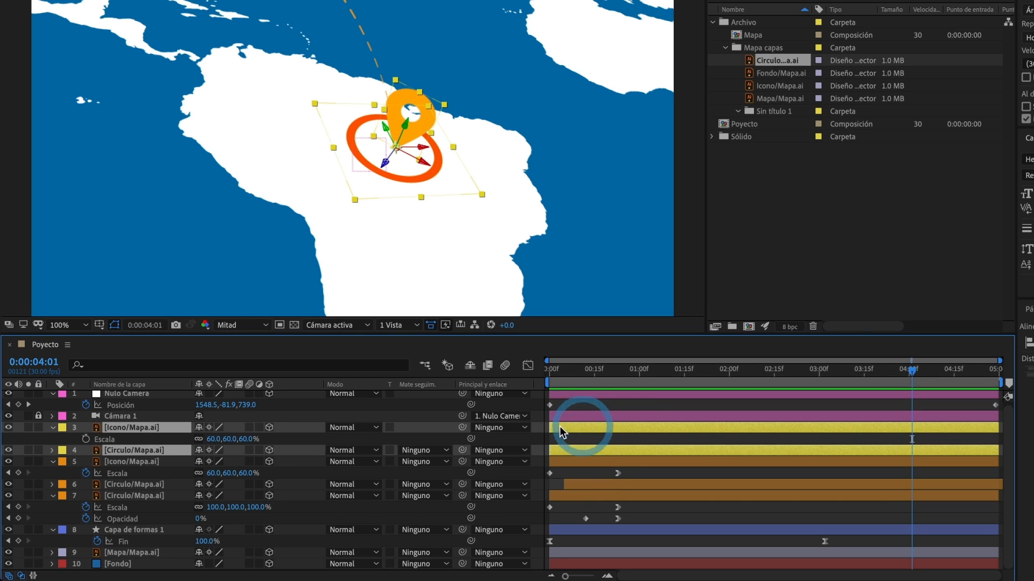
pyautogui.moveTo(557, 426); pyautogui.dragTo(822, 435)
pyautogui.moveTo(829, 377)
pyautogui.mouseDown()
pyautogui.moveTo(783, 375)
pyautogui.moveTo(825, 377)
pyautogui.mouseUp()
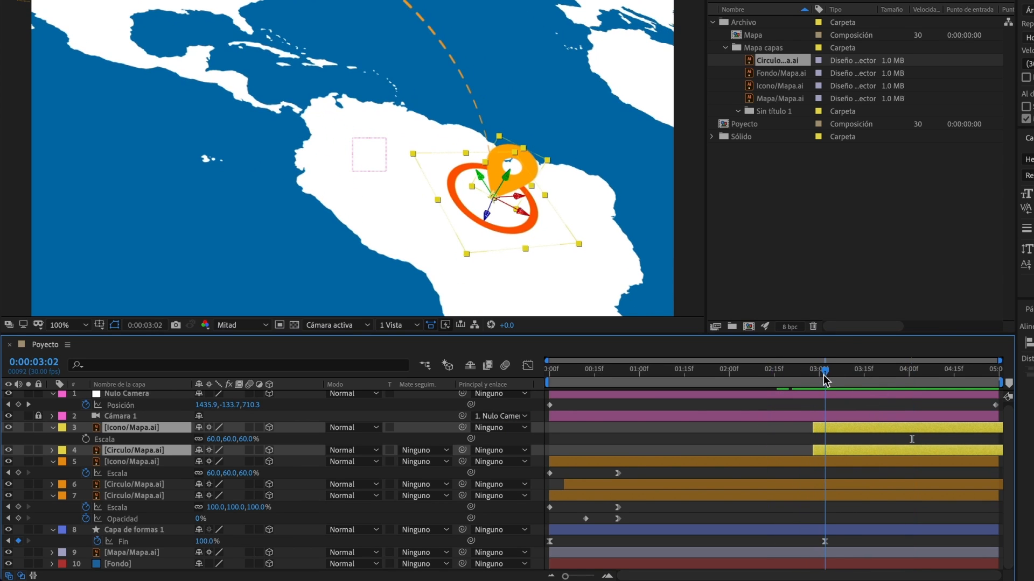
# Copy the northern circle's Escala keyframes and paste them onto the southern Circulo/Mapa.ai layer at 0:00:02:28
pyautogui.click(766, 454)
pyautogui.click(835, 451)
pyautogui.press('s')
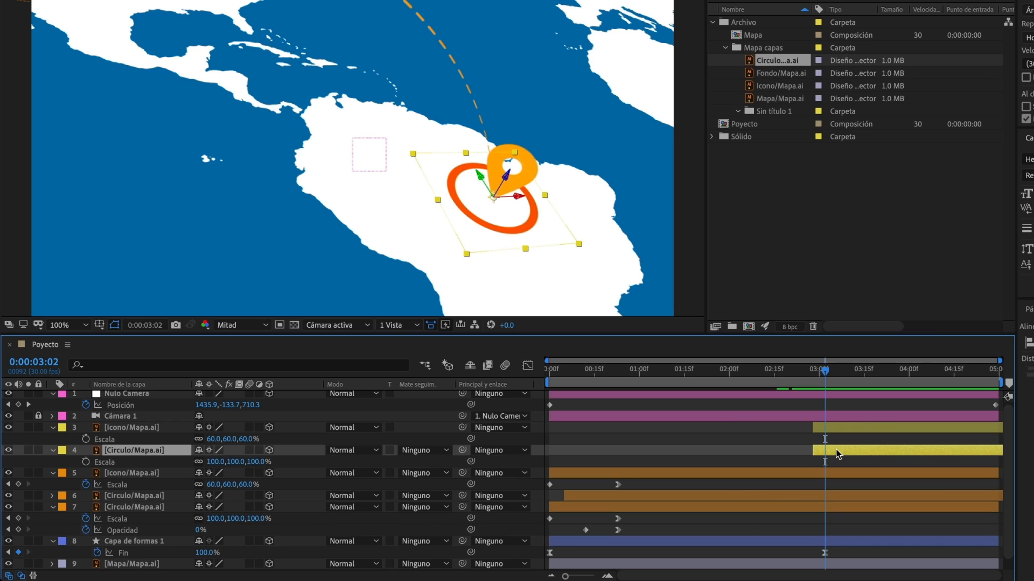
pyautogui.click(596, 508)
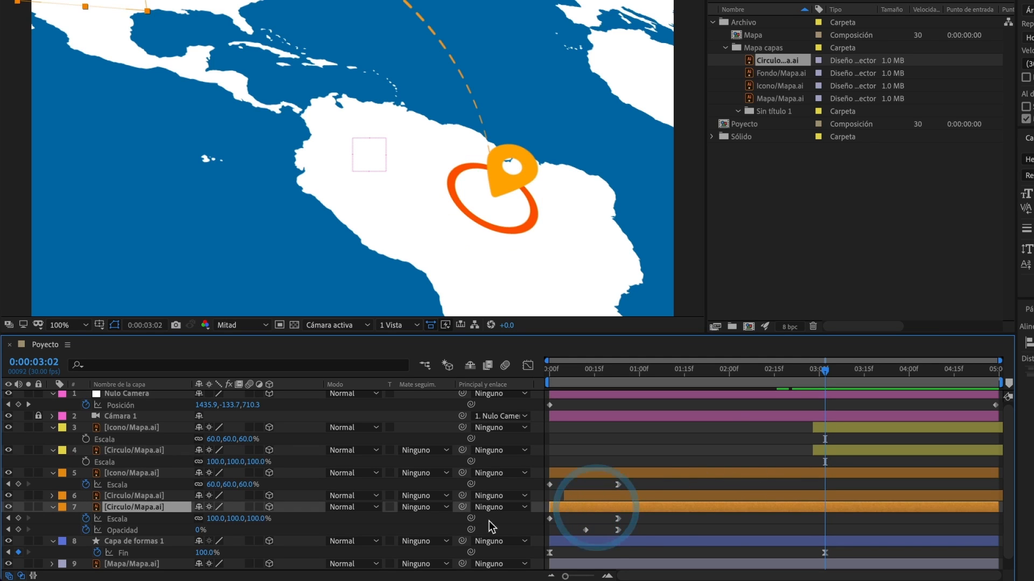
pyautogui.click(122, 519)
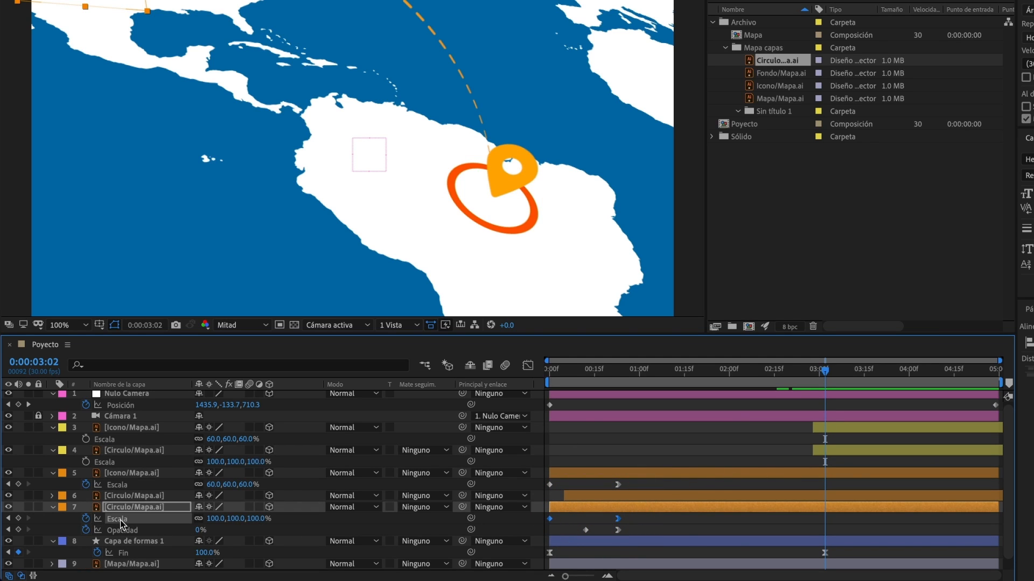
pyautogui.hotkey('ctrl', 'c')
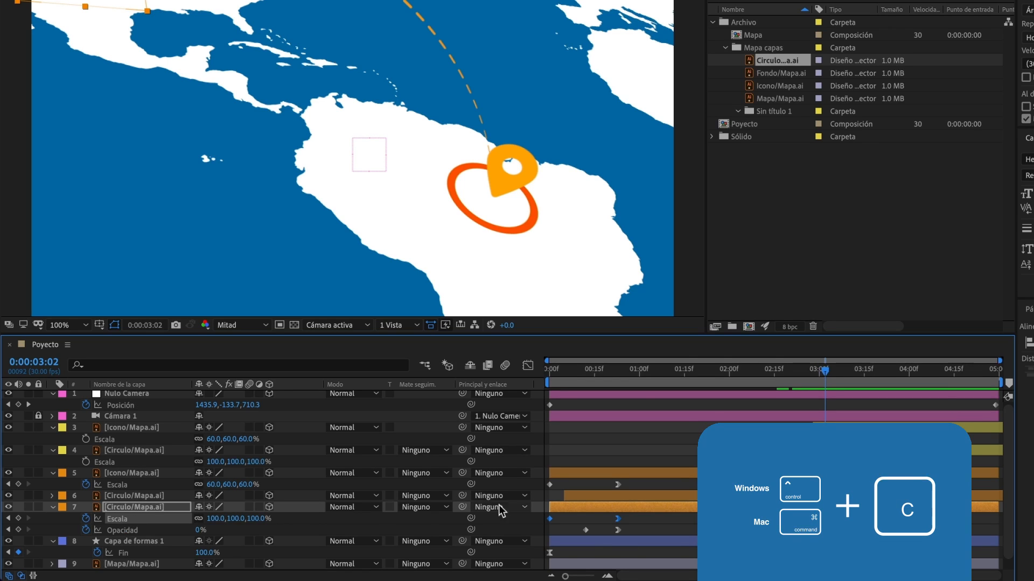
pyautogui.click(826, 449)
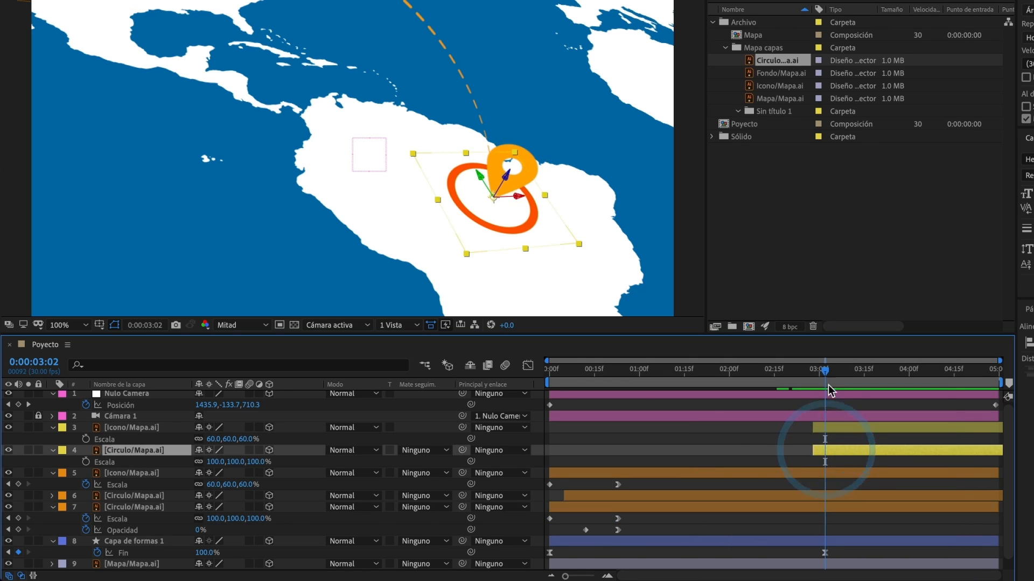
pyautogui.moveTo(829, 386); pyautogui.dragTo(813, 381)
pyautogui.hotkey('ctrl', 'v')
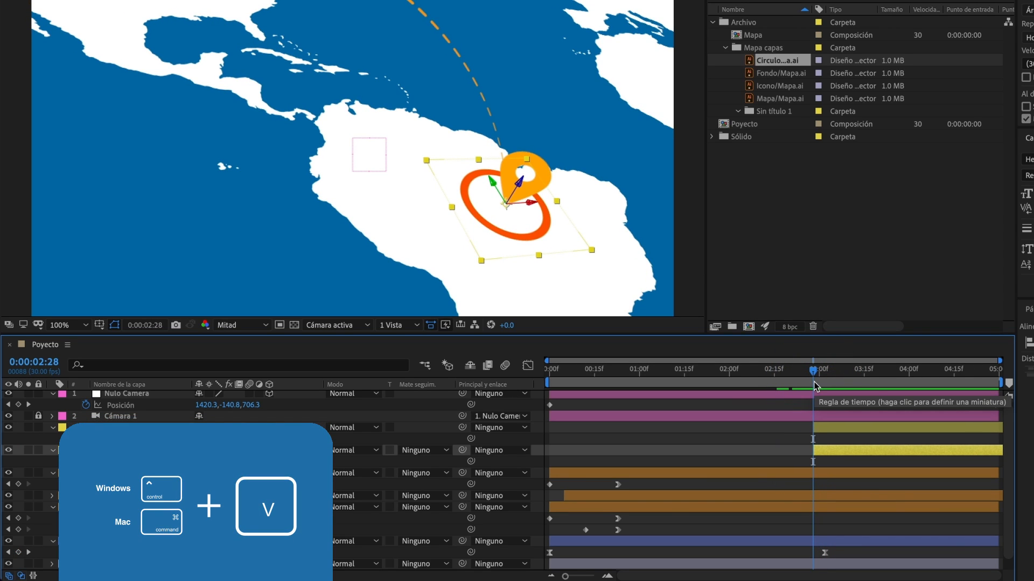
pyautogui.hotkey('ctrl', 'v')
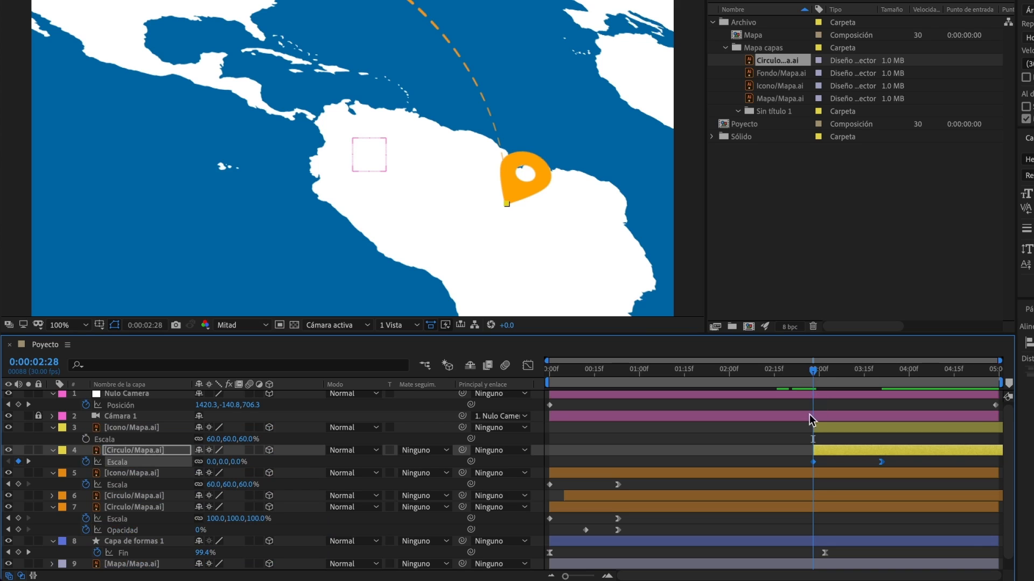
# Copy the northern pin's Escala keyframes and paste them onto the southern Icono/Mapa.ai layer at 0:00:02:28
pyautogui.click(141, 473)
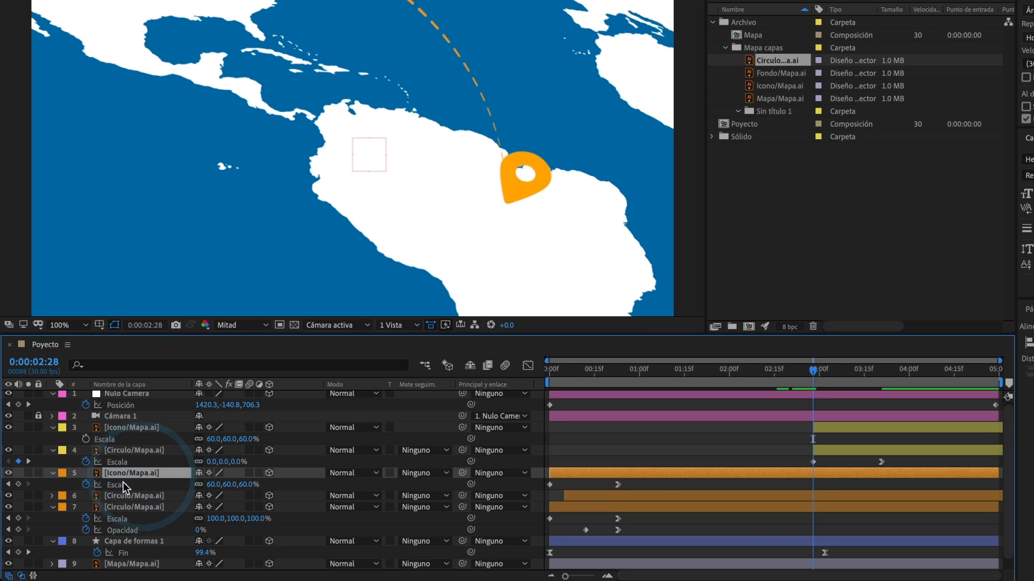
pyautogui.click(123, 486)
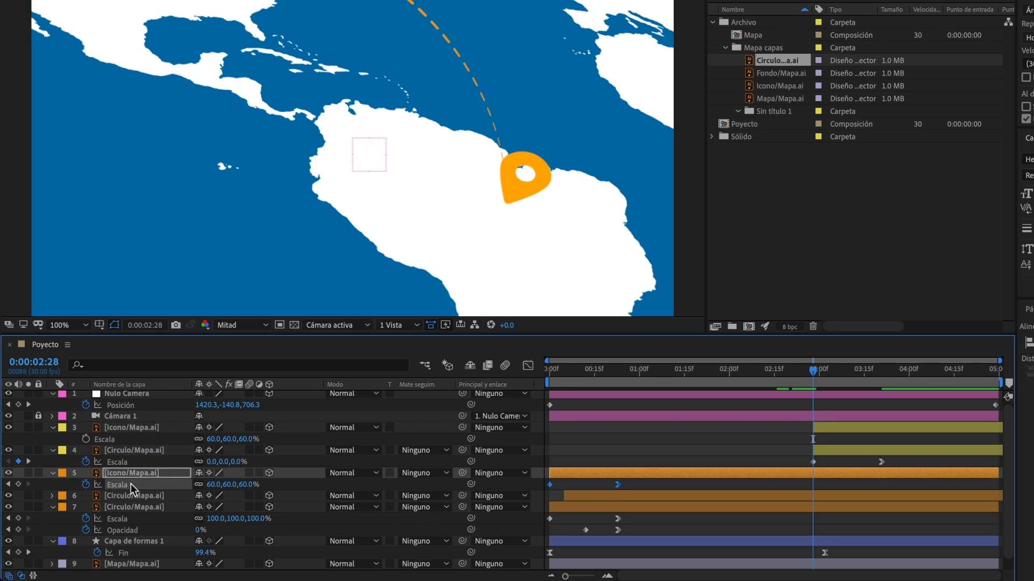
pyautogui.click(838, 427)
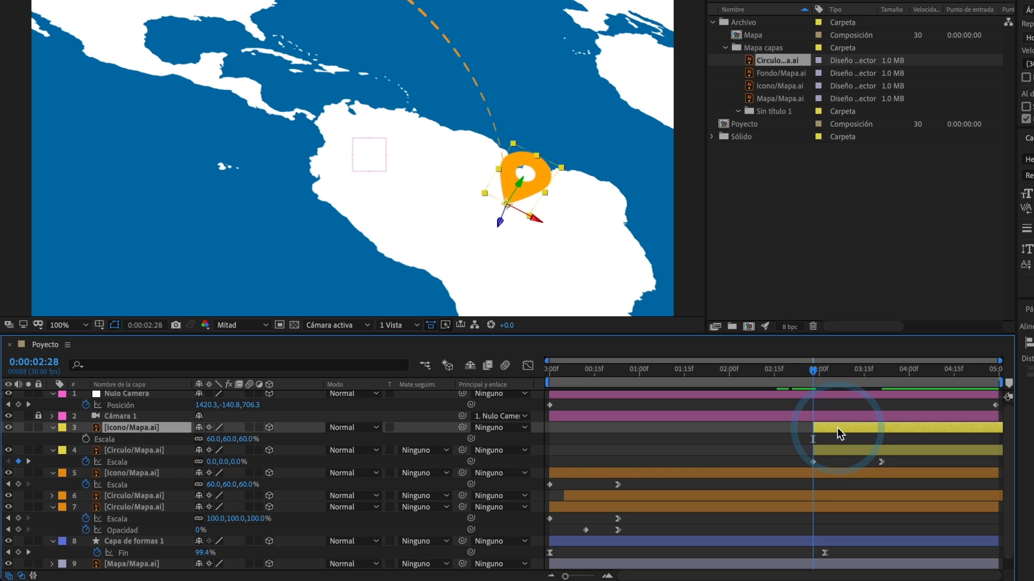
pyautogui.hotkey('ctrl', 'v')
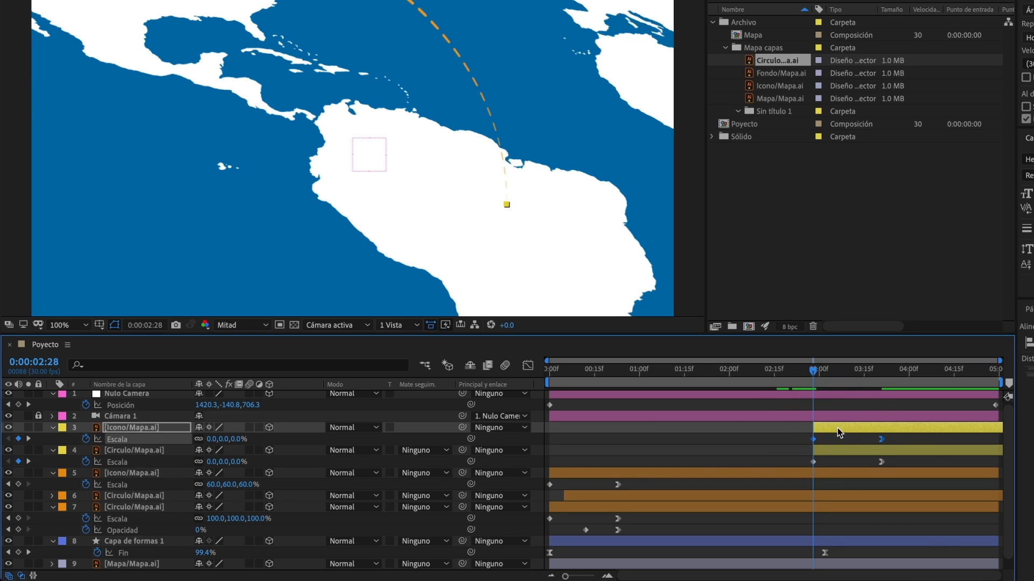
pyautogui.moveTo(822, 376); pyautogui.dragTo(874, 385)
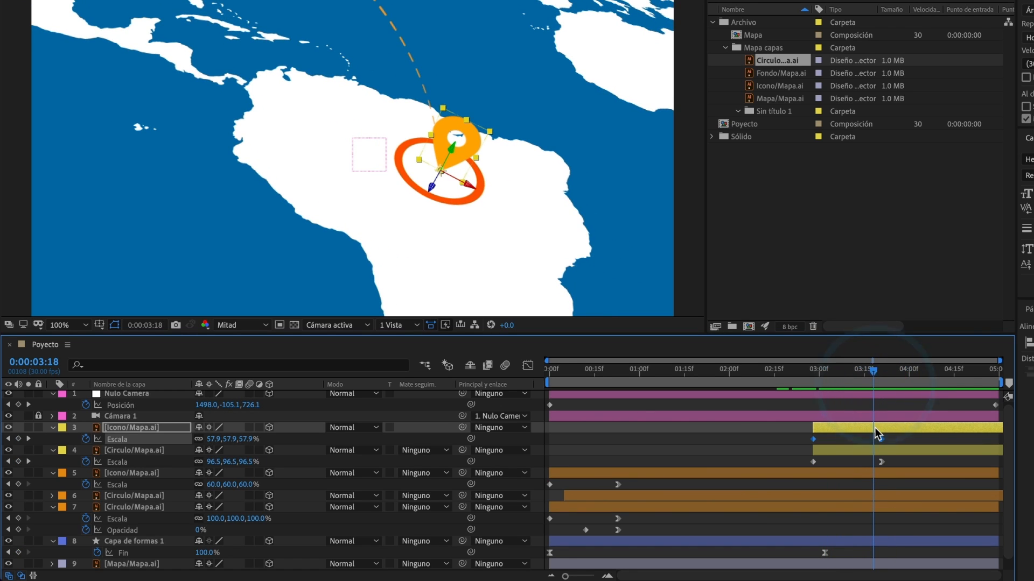
# Copy the northern circle's Opacidad keyframes to the southern circle and shift them so the last one aligns with its final Escala keyframe at 0:00:03:21
pyautogui.click(843, 450)
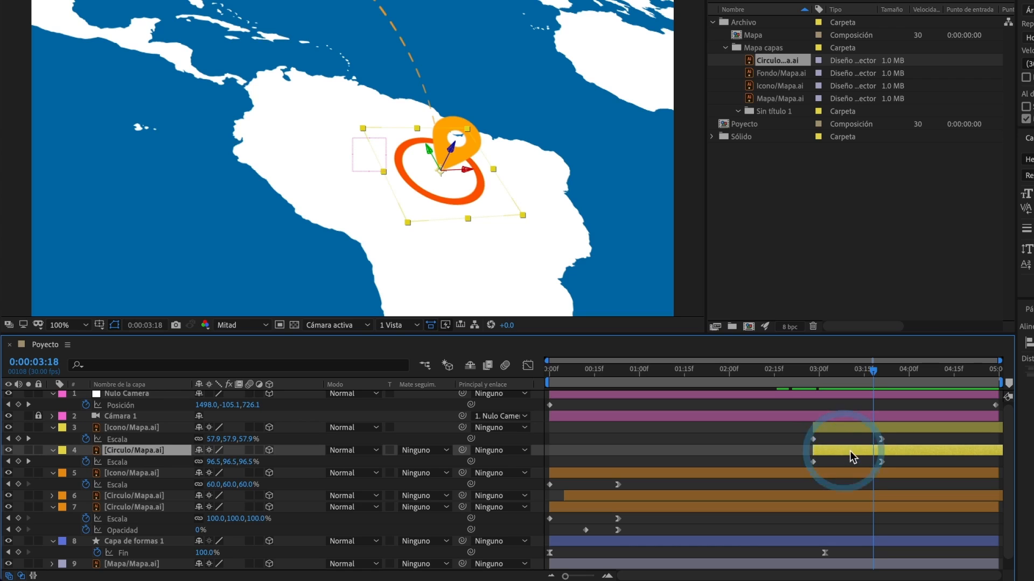
pyautogui.hotkey('shift', 't')
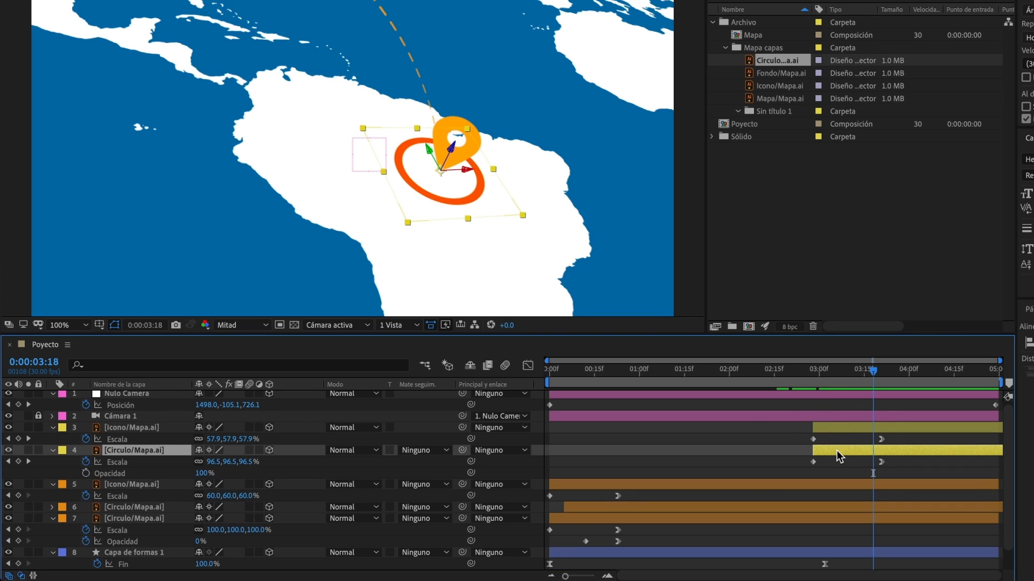
pyautogui.click(124, 541)
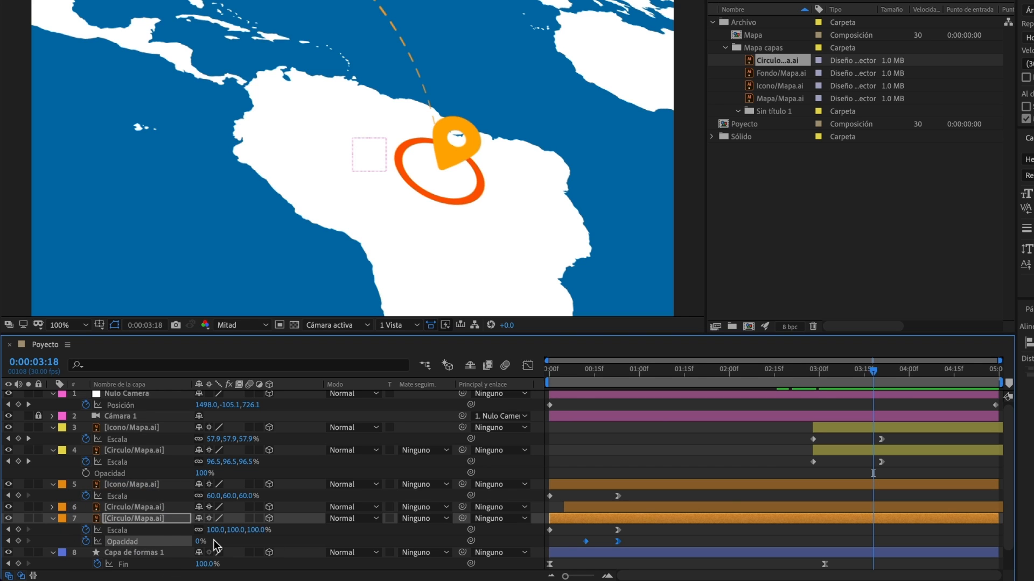
pyautogui.moveTo(864, 372); pyautogui.dragTo(813, 388)
pyautogui.click(826, 450)
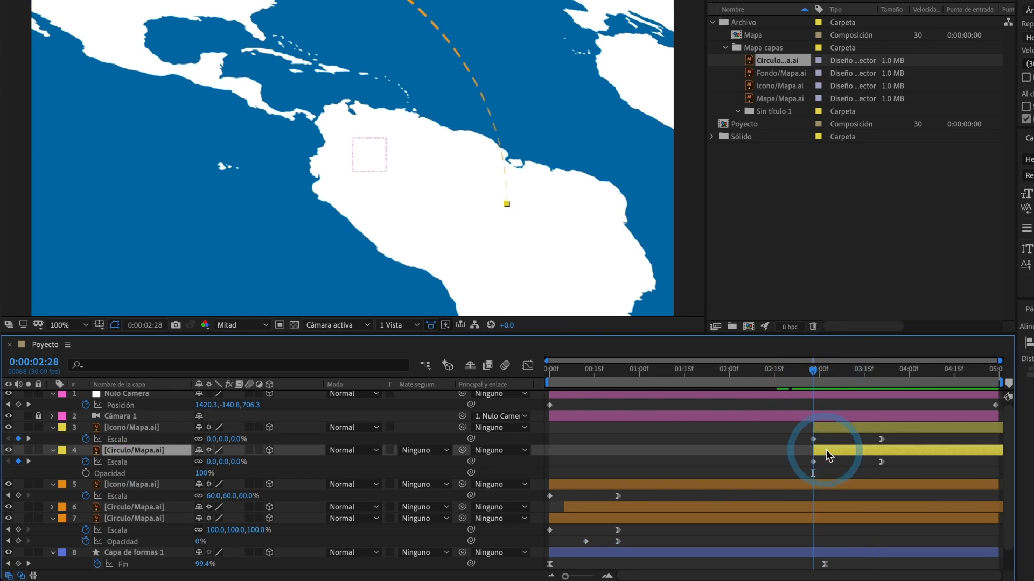
pyautogui.hotkey('ctrl', 'v')
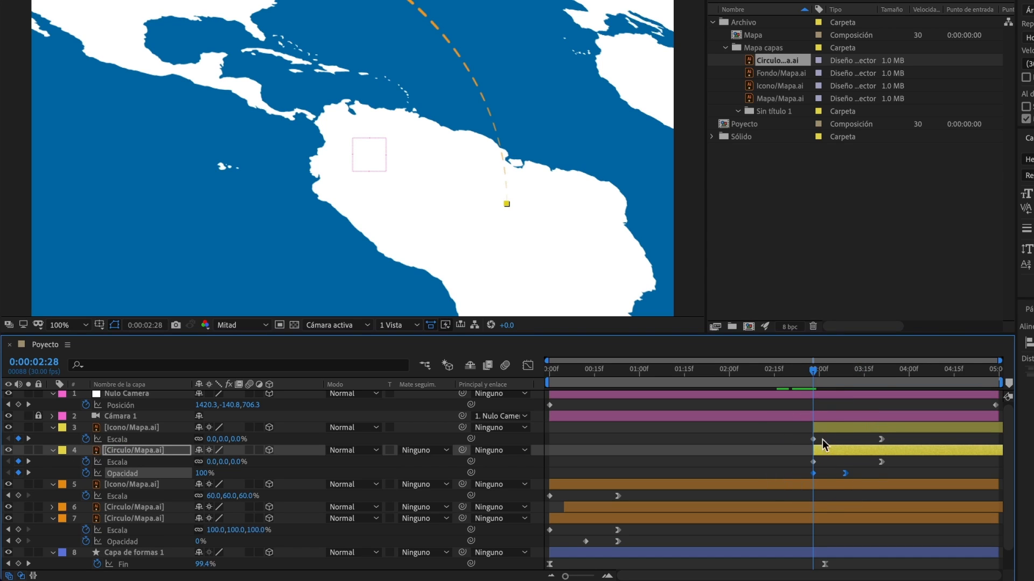
pyautogui.moveTo(845, 475); pyautogui.dragTo(881, 472)
pyautogui.press('space')
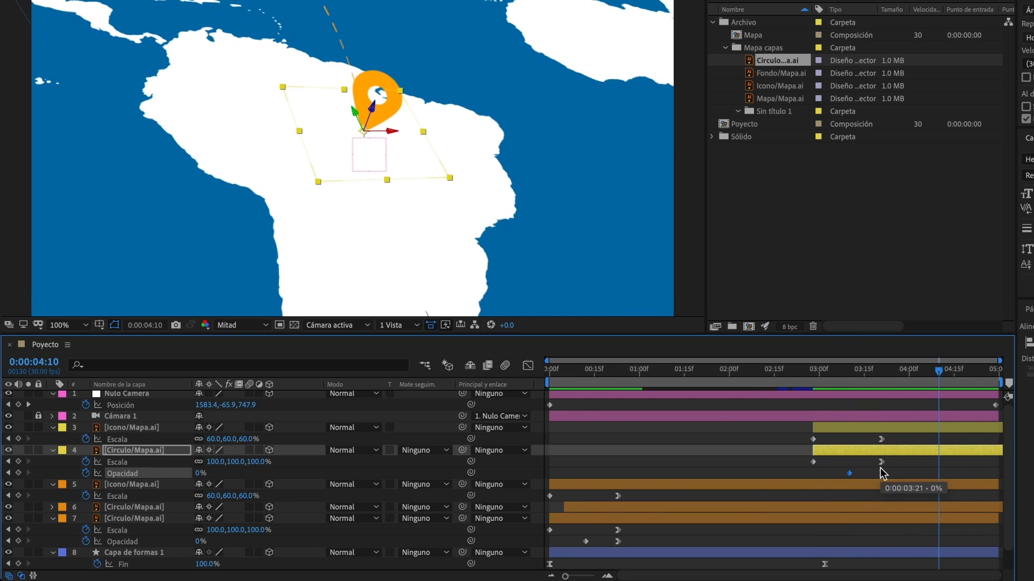
# Duplicate the southern circle layer, offset the copy about 5 frames along the timeline, and preview the double pulse
pyautogui.click(855, 450)
pyautogui.press('super+d')
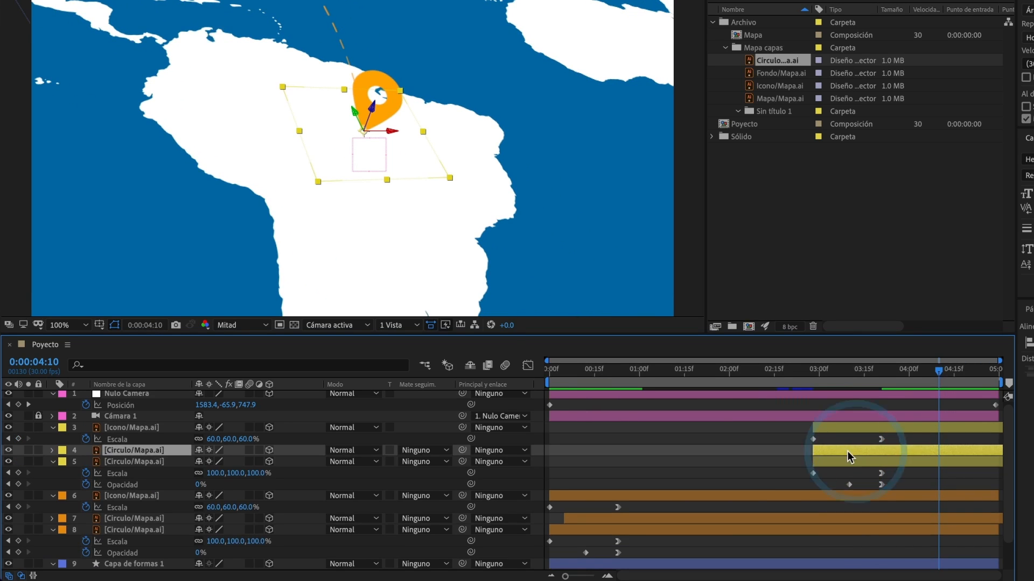
pyautogui.moveTo(842, 452); pyautogui.dragTo(855, 455)
pyautogui.click(793, 383)
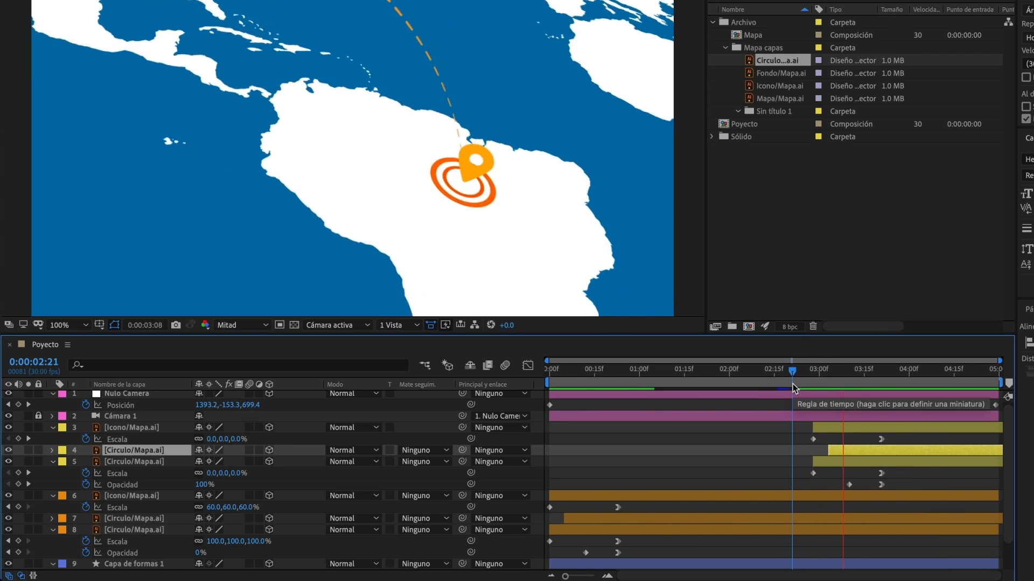
pyautogui.press('space')
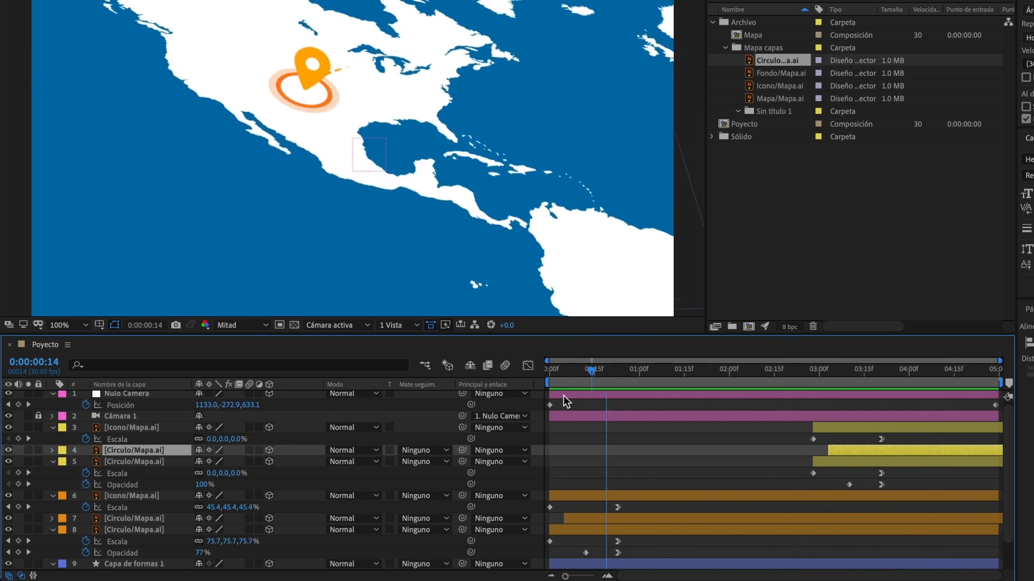
# Play the whole map animation from 0:00:00:00 to check the route, pins and pulsing circles
pyautogui.moveTo(564, 395); pyautogui.dragTo(514, 398)
pyautogui.press('space')
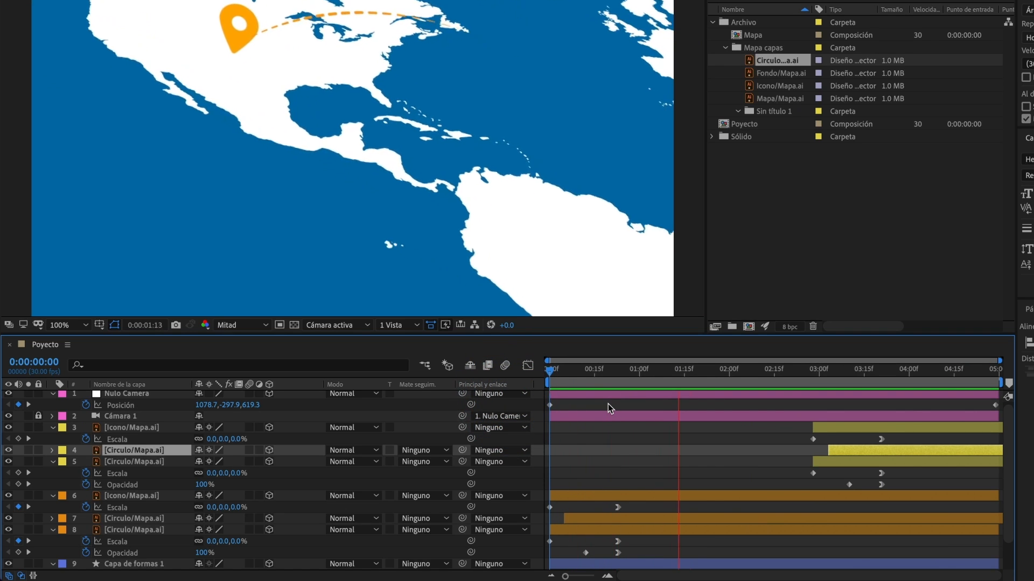
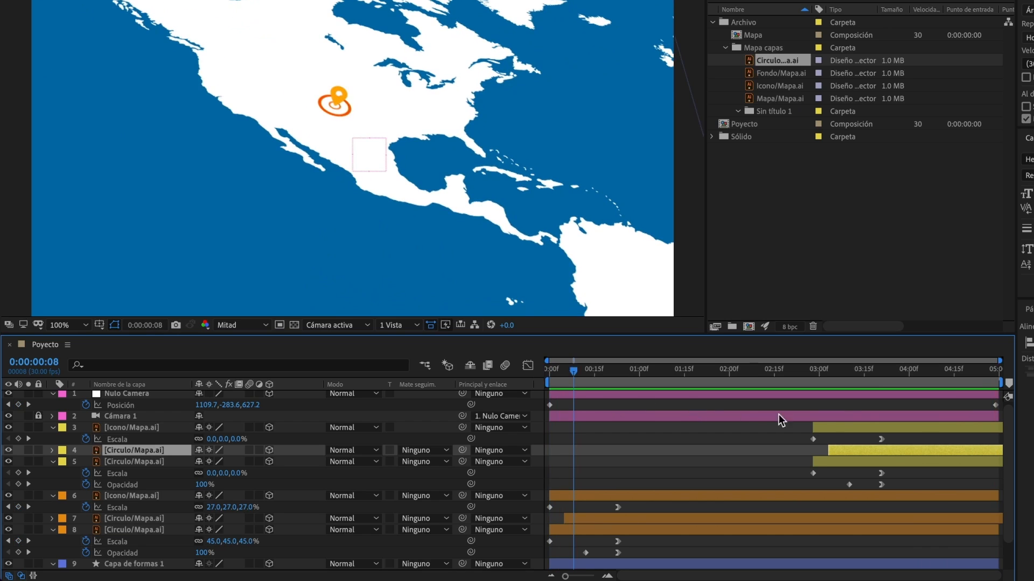
pyautogui.moveTo(846, 380); pyautogui.dragTo(522, 386)
pyautogui.press('space')
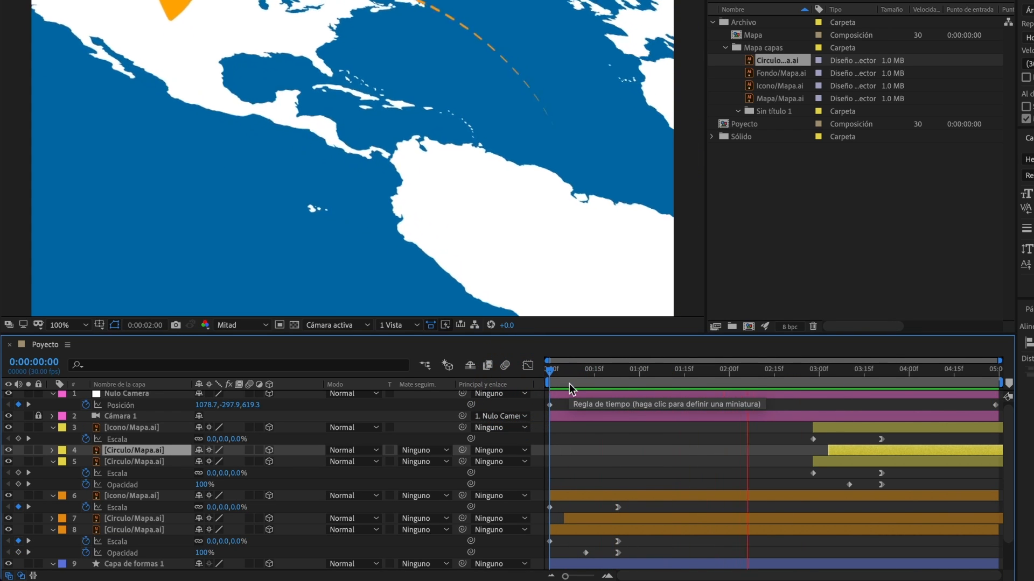
pyautogui.press('space')
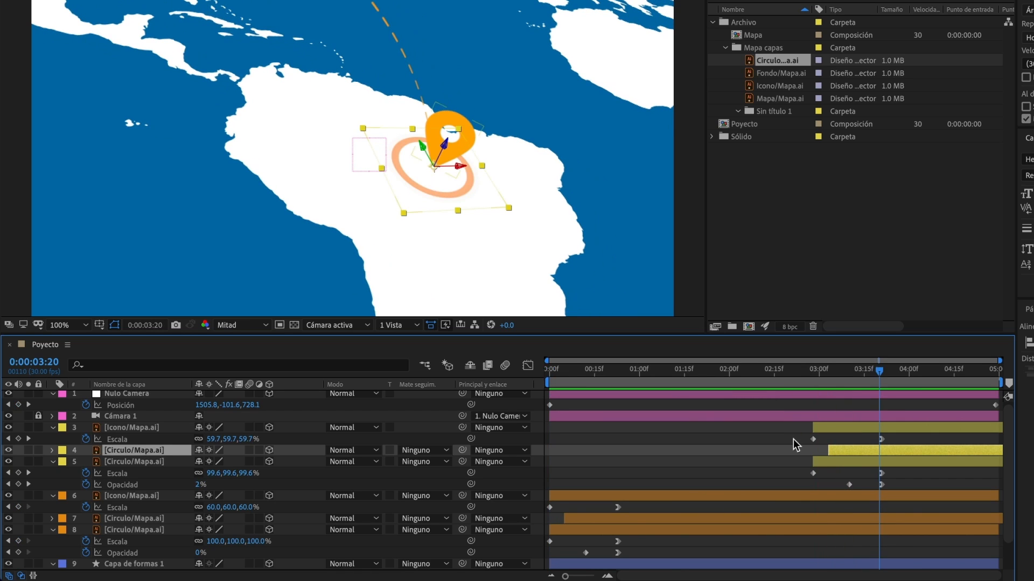
# Collapse the properties of all pin and circle layers in the timeline
pyautogui.click(54, 428)
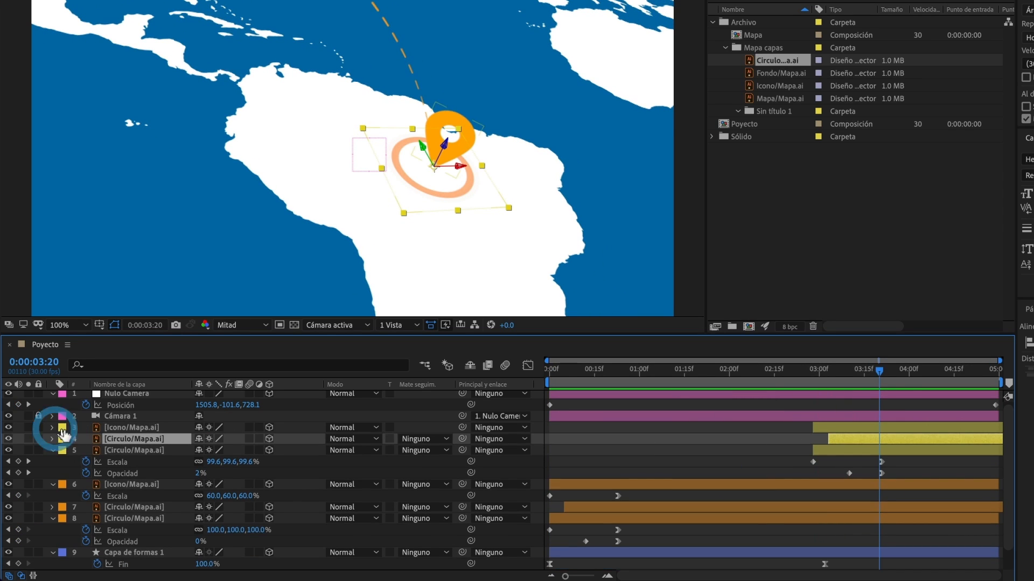
pyautogui.click(834, 428)
pyautogui.keyDown('shift'); pyautogui.click(692, 520); pyautogui.keyUp('shift')
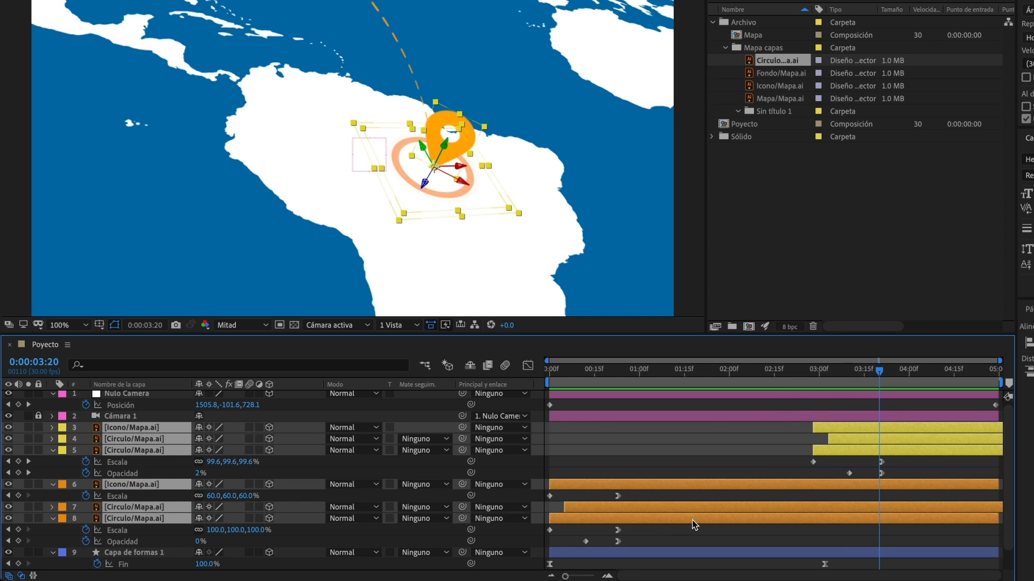
pyautogui.press('u')
pyautogui.press('u')
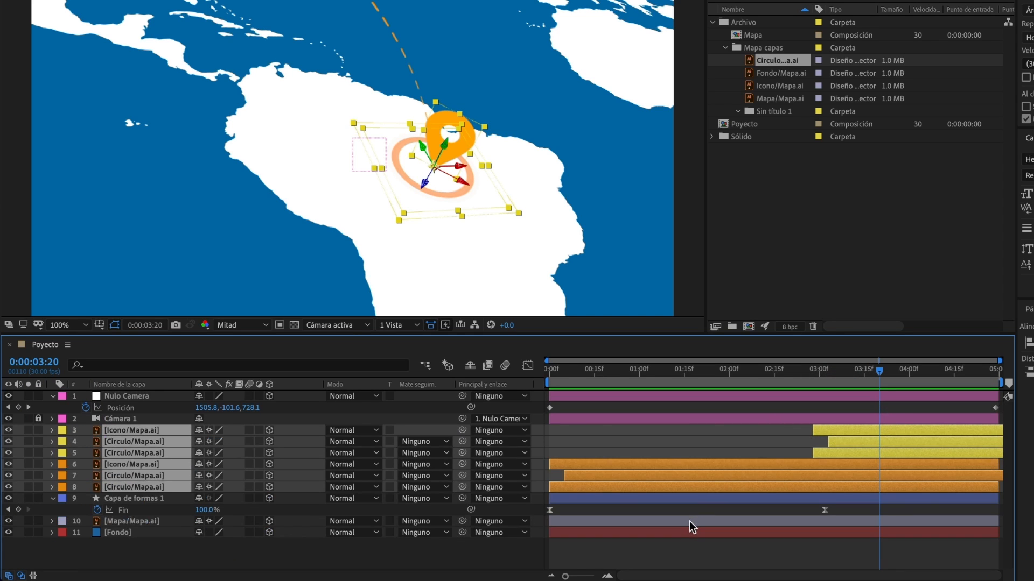
# Add a Luz concentrada light with Proyecta sombras enabled and Difusión de la sombra set to 50 px
pyautogui.click(703, 499)
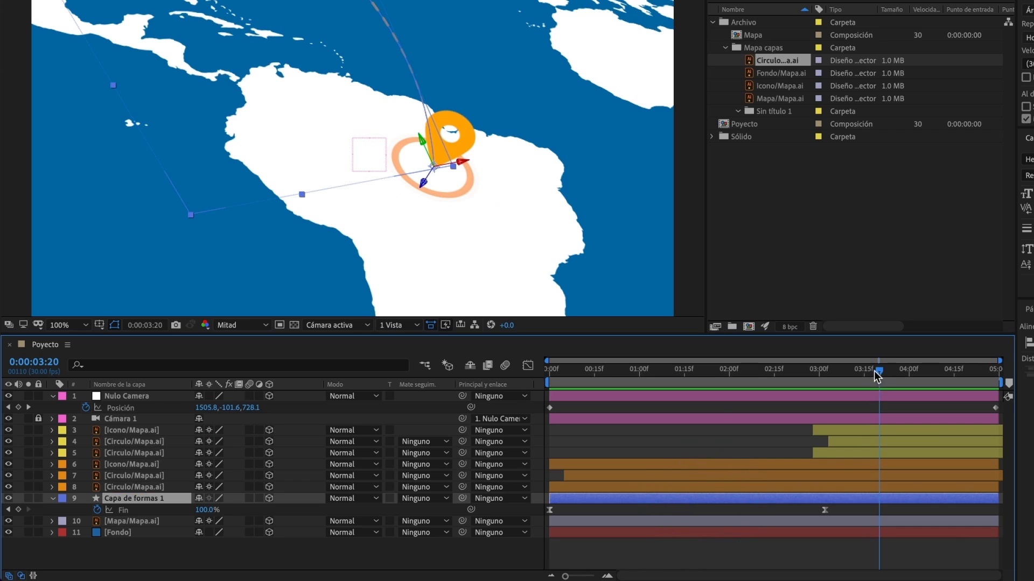
pyautogui.moveTo(874, 370); pyautogui.dragTo(669, 405)
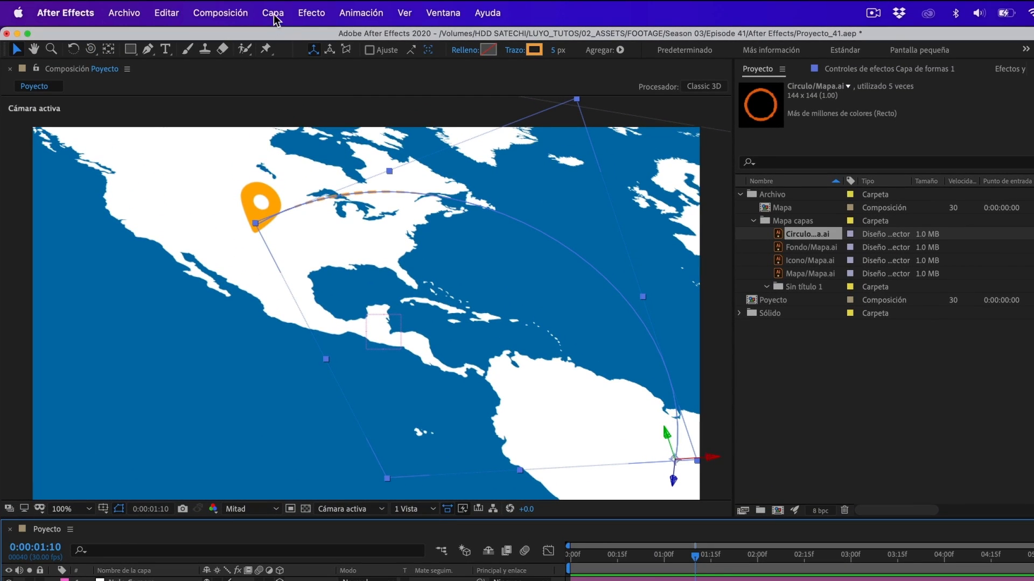
pyautogui.click(273, 14)
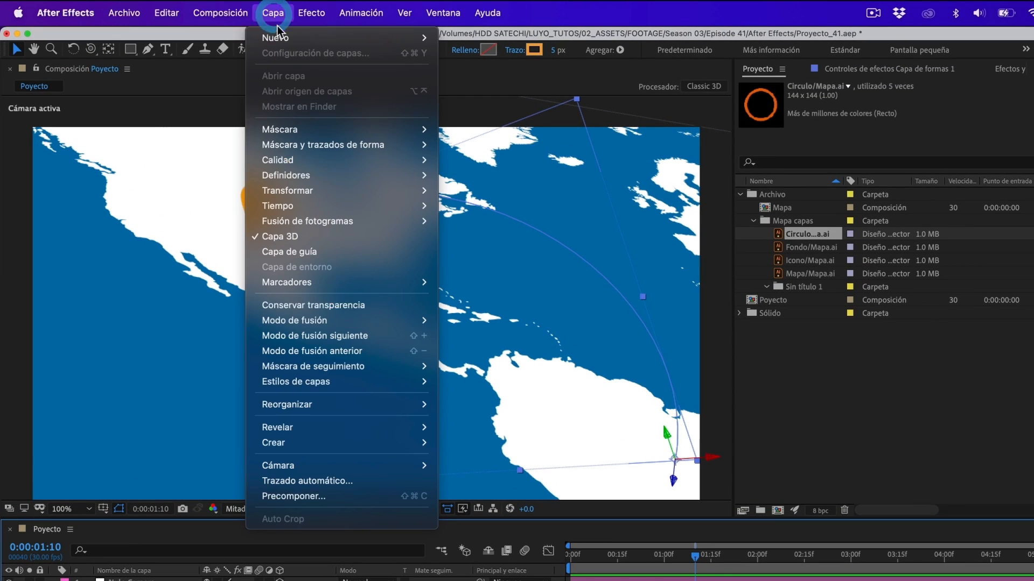
pyautogui.moveTo(303, 37)
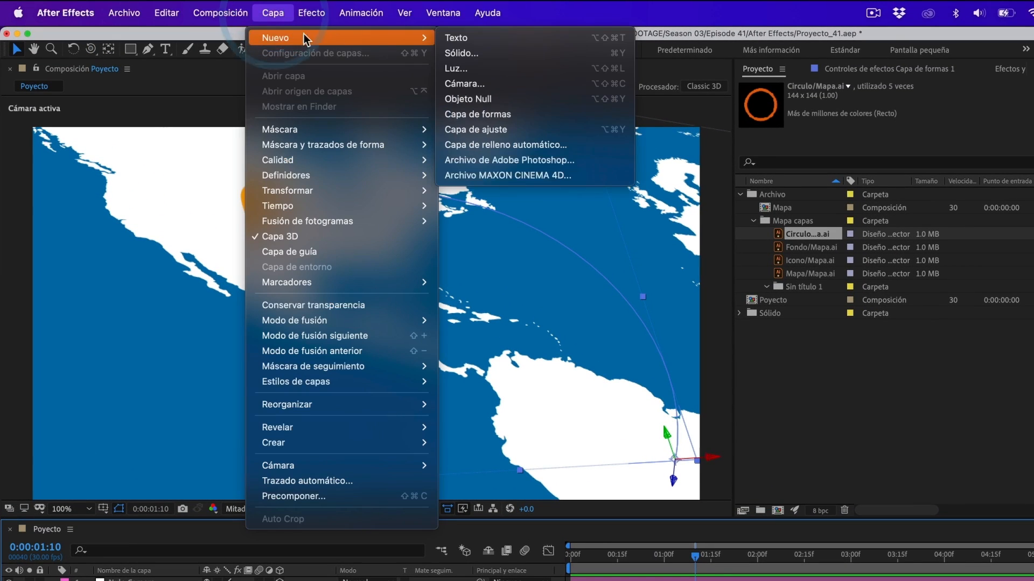
pyautogui.click(464, 66)
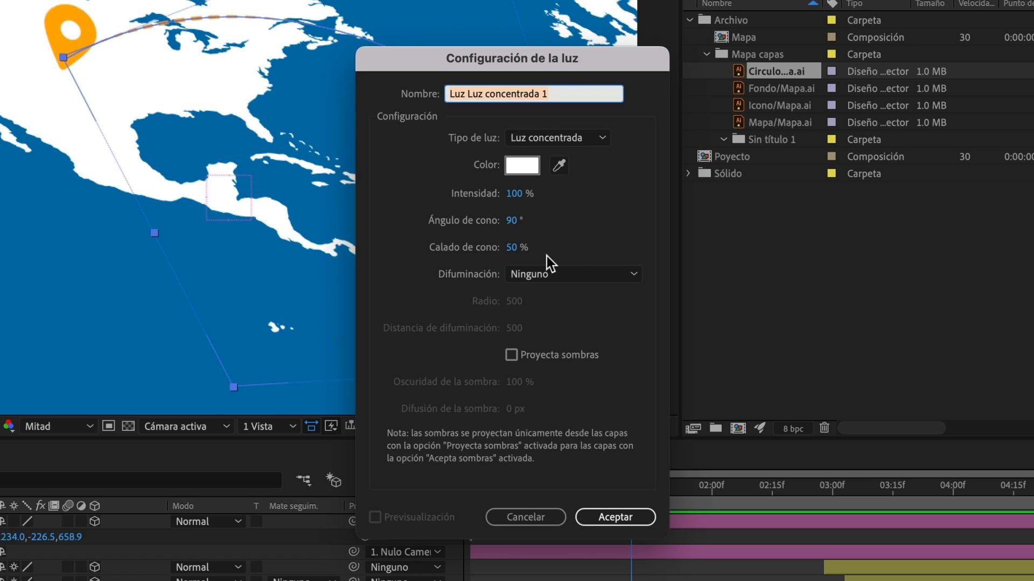
pyautogui.click(510, 356)
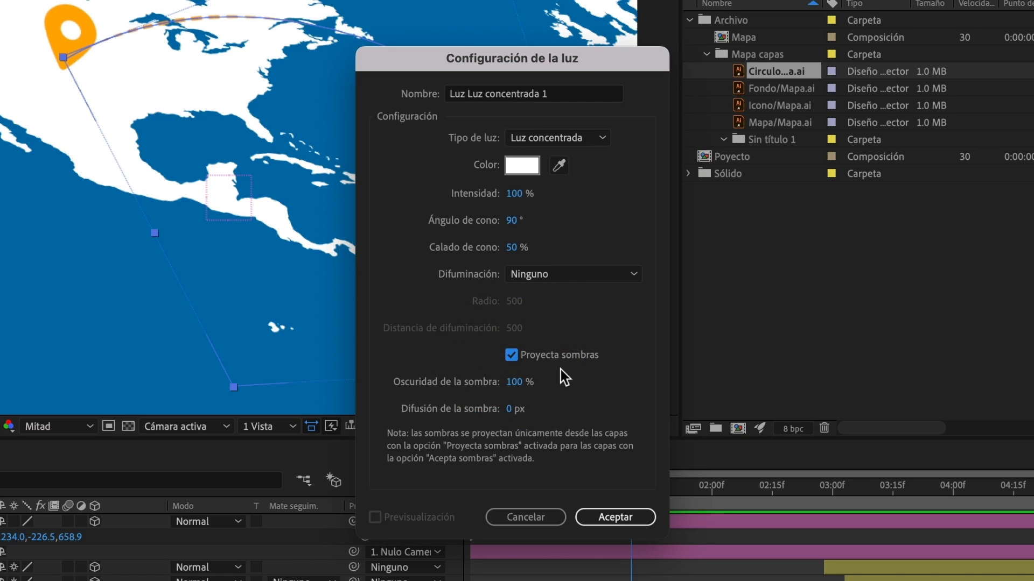
pyautogui.click(505, 409)
pyautogui.write('5')
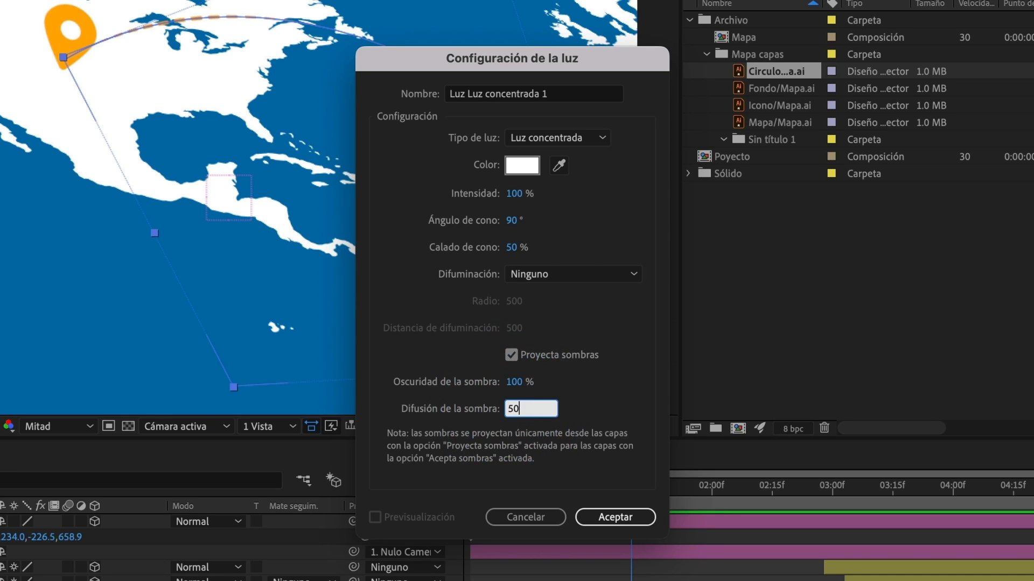
pyautogui.click(580, 409)
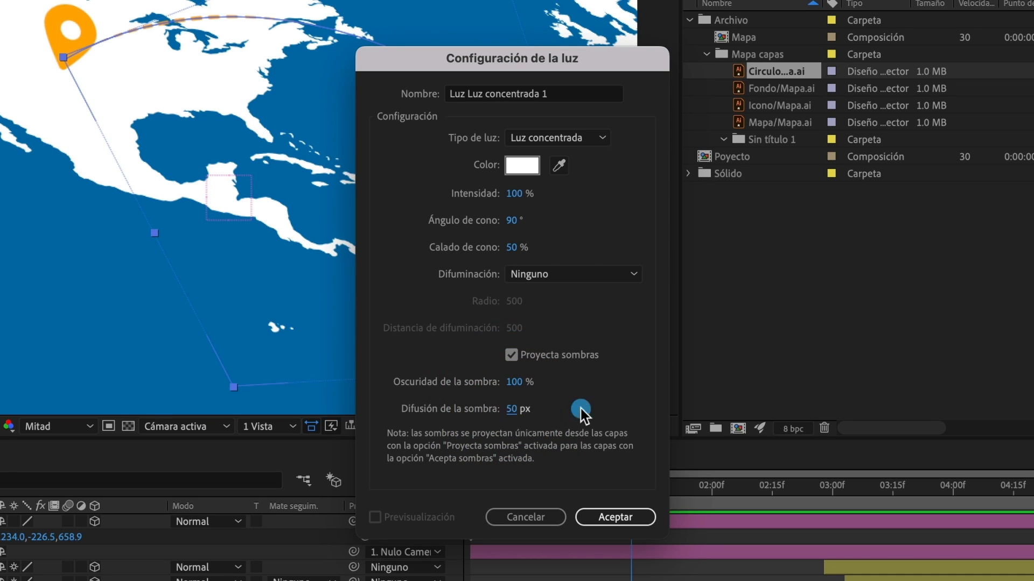
pyautogui.click(632, 519)
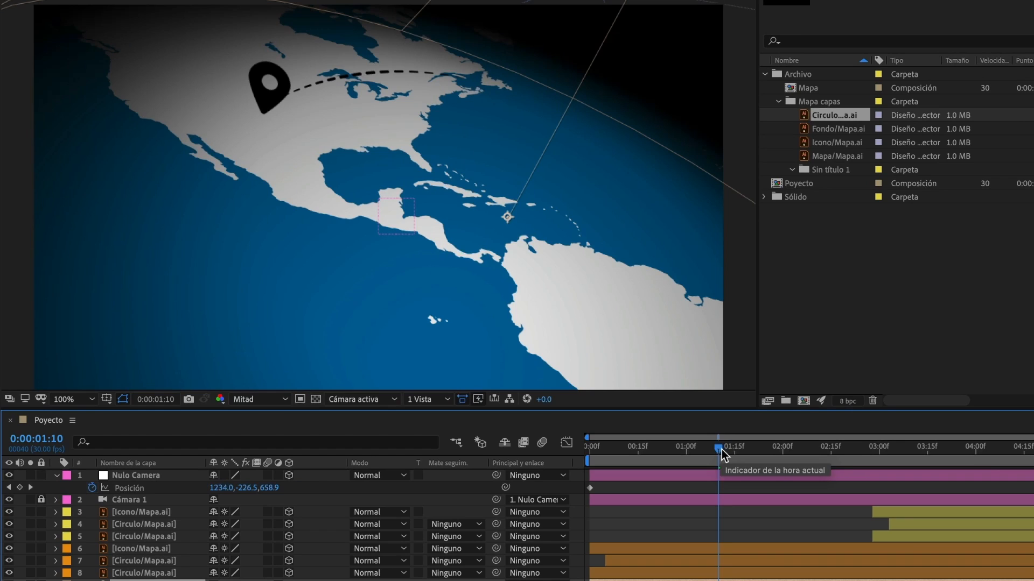
# At about 0:00:02:12, split the composition viewer into 2 Vistas: Horizontal and activate the Frente view at 50% zoom
pyautogui.moveTo(722, 450); pyautogui.dragTo(824, 455)
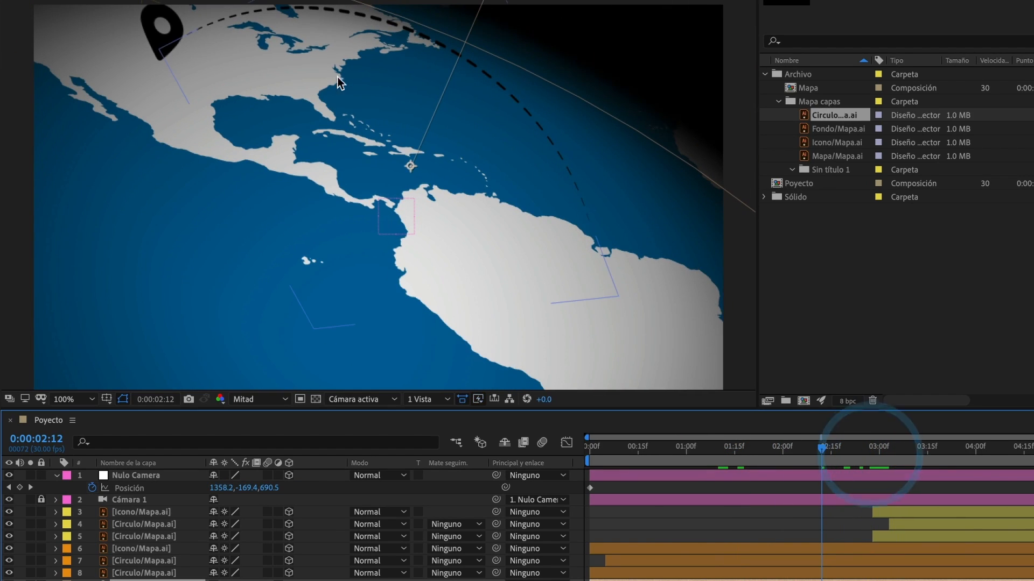
pyautogui.click(430, 400)
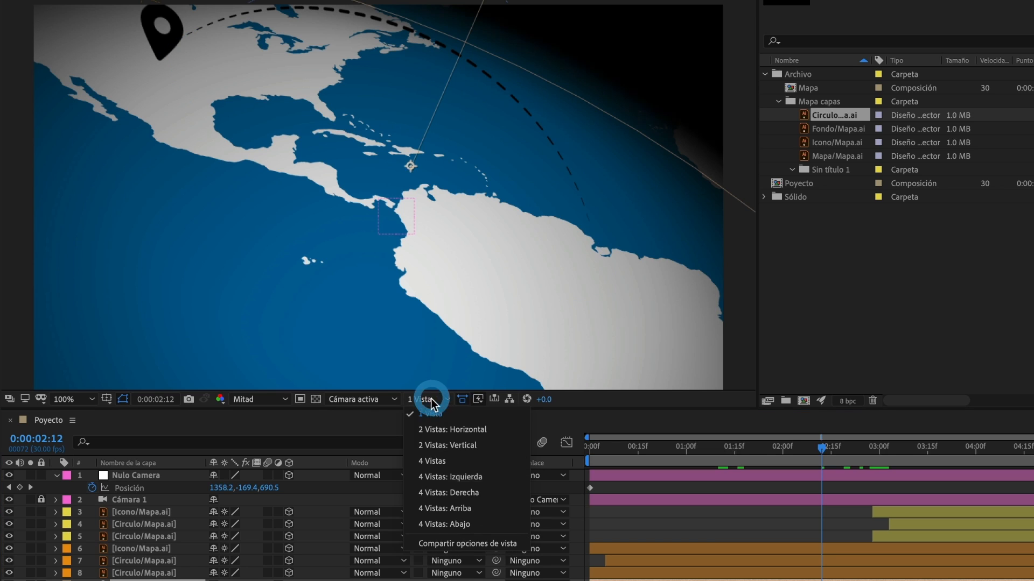
pyautogui.click(433, 422)
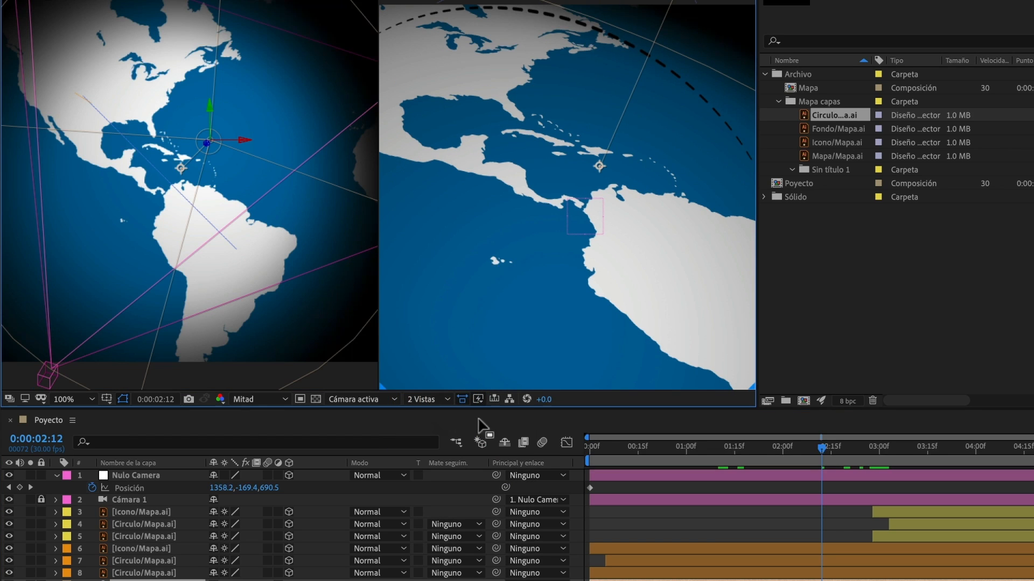
pyautogui.scroll(-5, 202, 209)
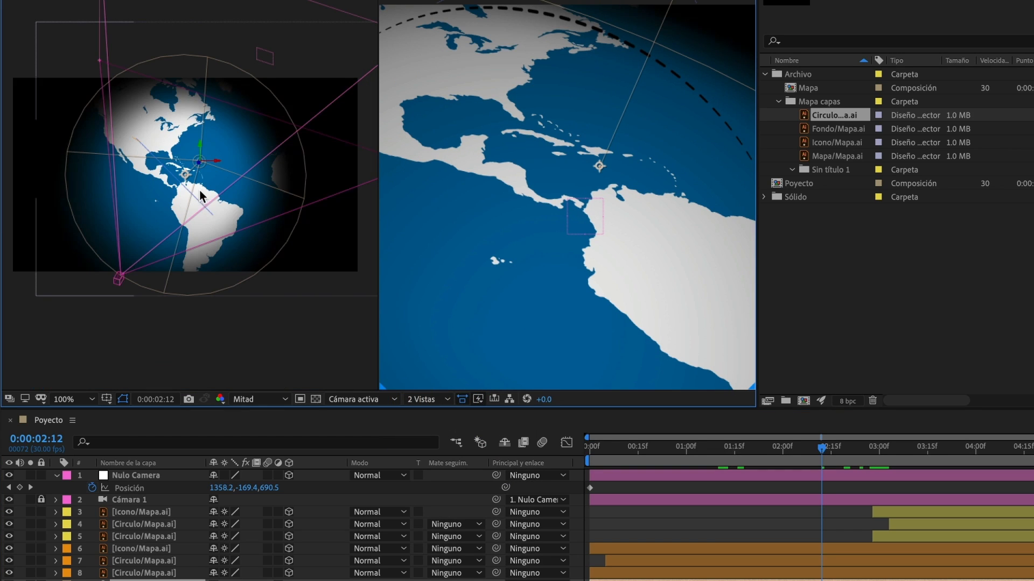
pyautogui.click(211, 309)
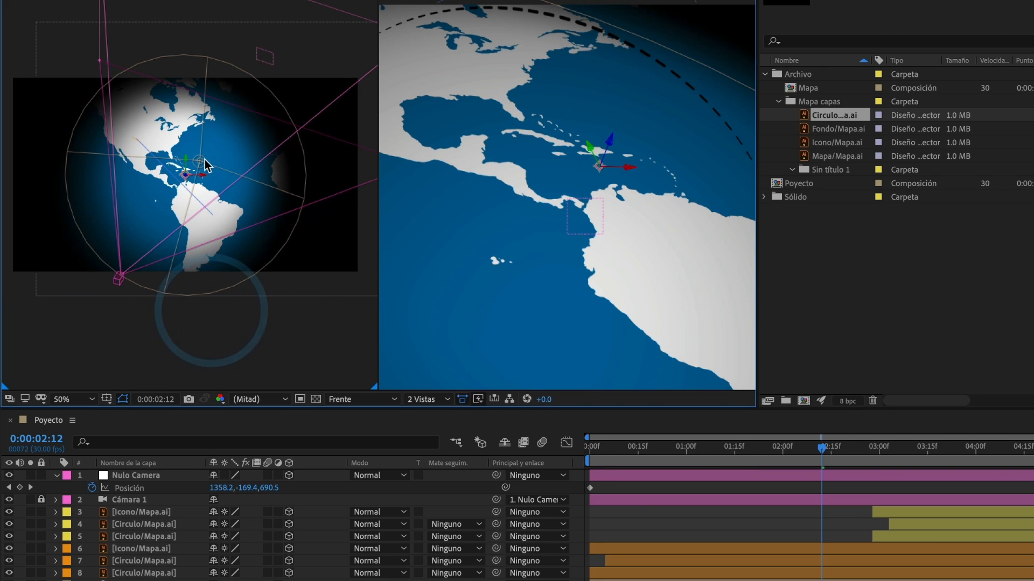
# Move the spotlight to about 68, 1208, its point of interest to about 1156, 376, and go to 0:00:03:06
pyautogui.moveTo(201, 160); pyautogui.dragTo(29, 293)
pyautogui.moveTo(190, 175); pyautogui.dragTo(224, 145)
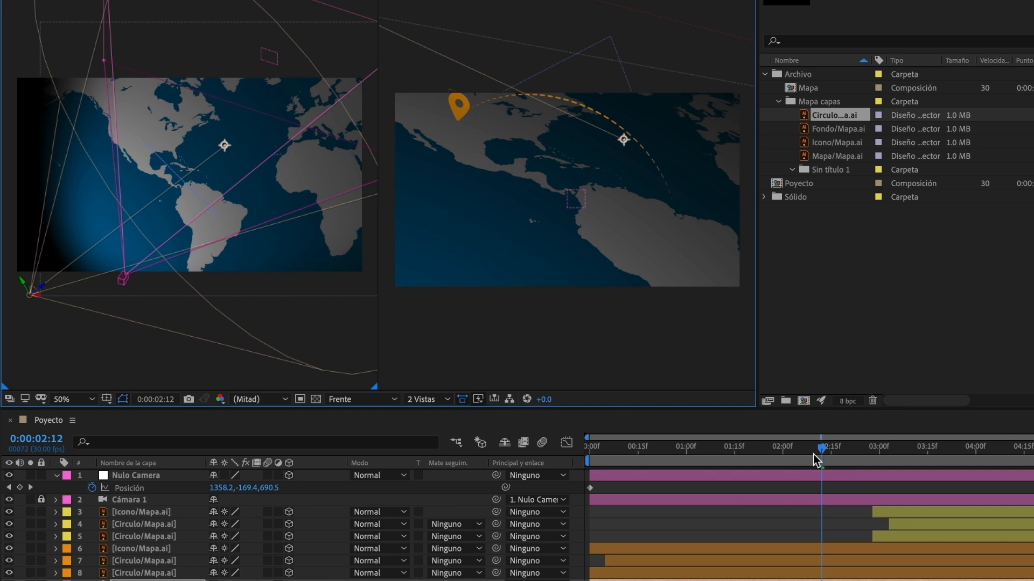
pyautogui.moveTo(813, 454); pyautogui.dragTo(898, 464)
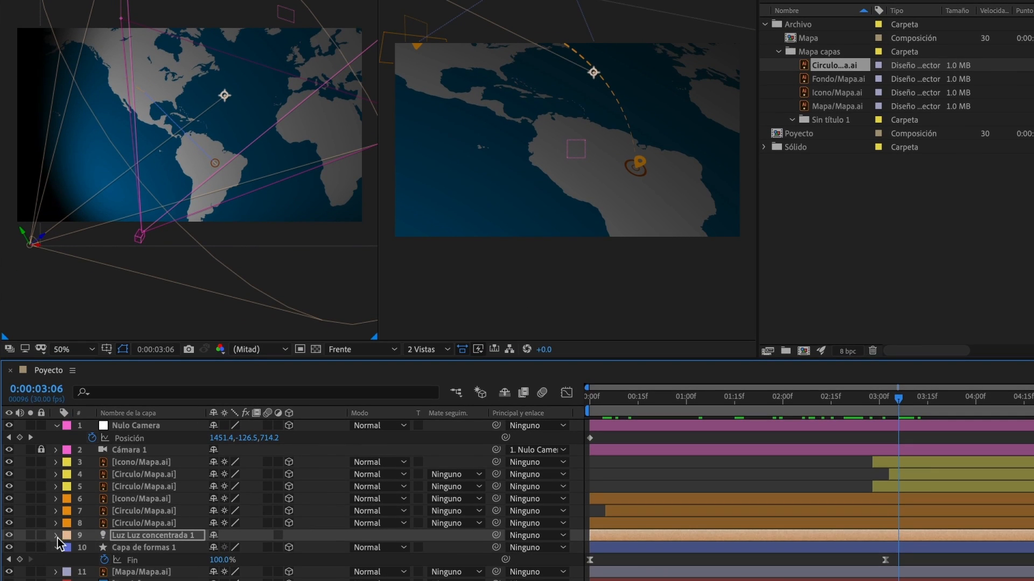
# Raise the spotlight's Intensidad to 181% in its Opciones de luz
pyautogui.click(56, 536)
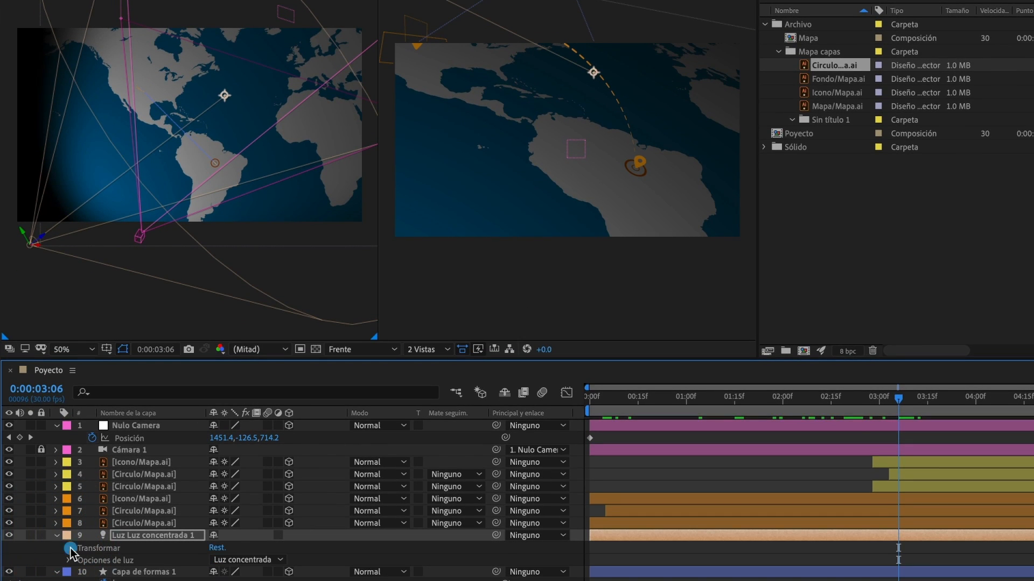
pyautogui.click(69, 548)
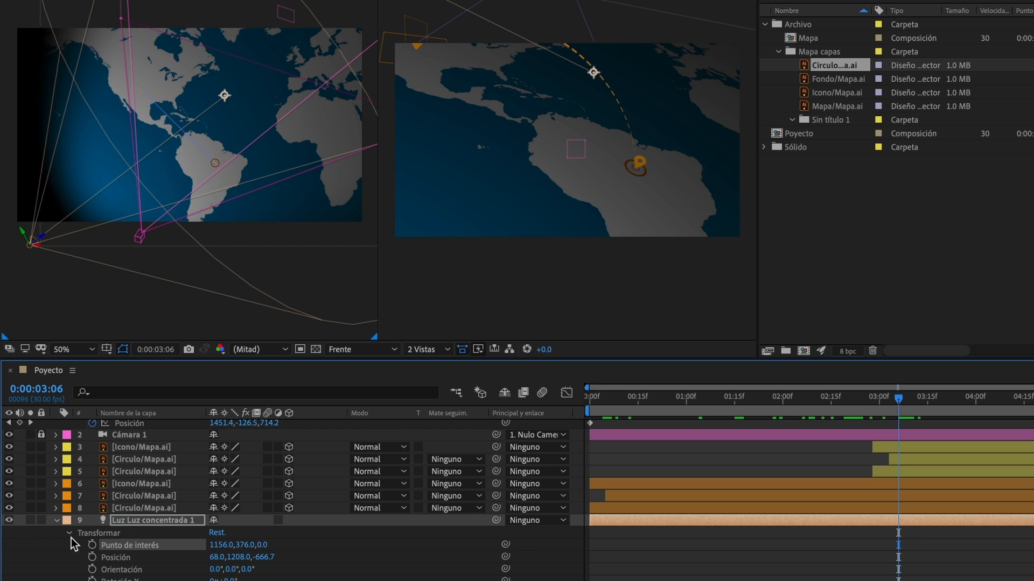
pyautogui.click(69, 533)
pyautogui.click(69, 558)
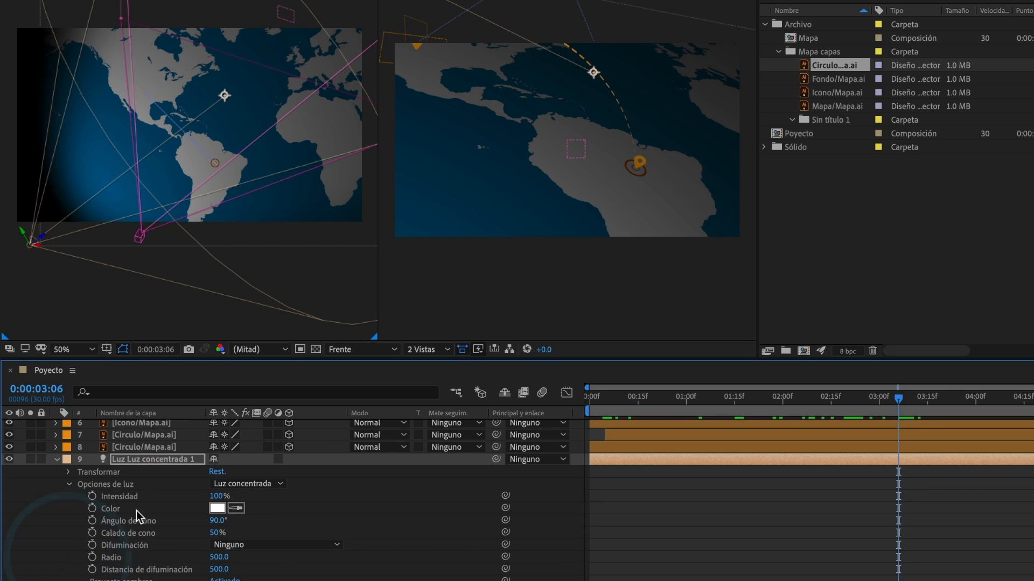
pyautogui.moveTo(217, 496); pyautogui.dragTo(278, 500)
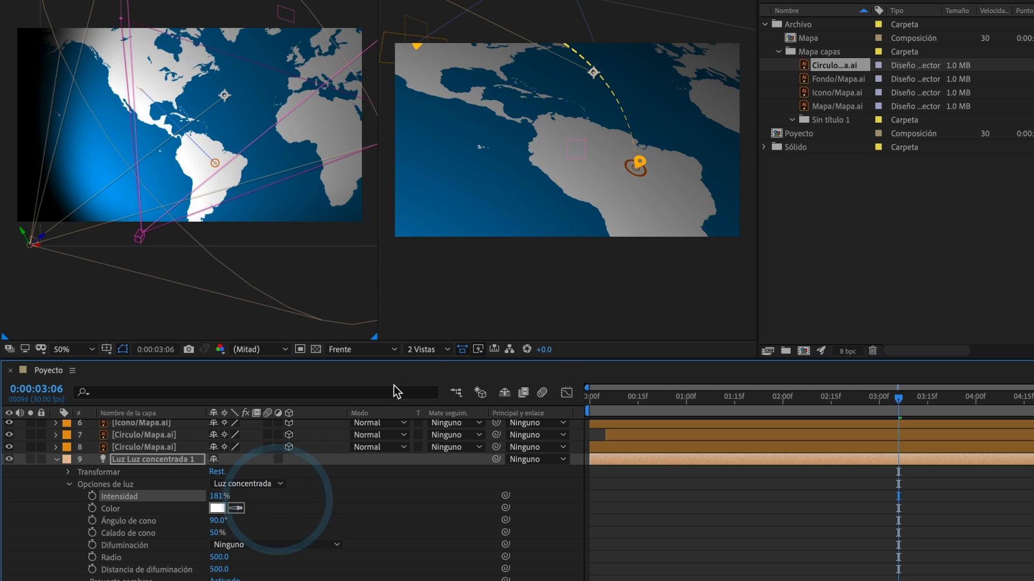
# Return the composition viewer to 1 Vista and move the current time to 0:00:00:14
pyautogui.click(426, 355)
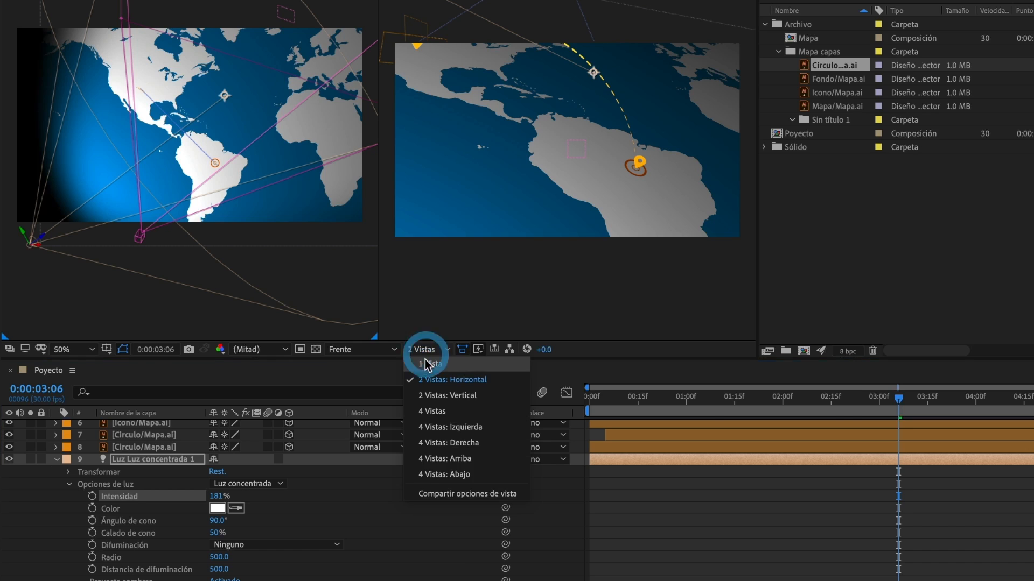
pyautogui.click(427, 362)
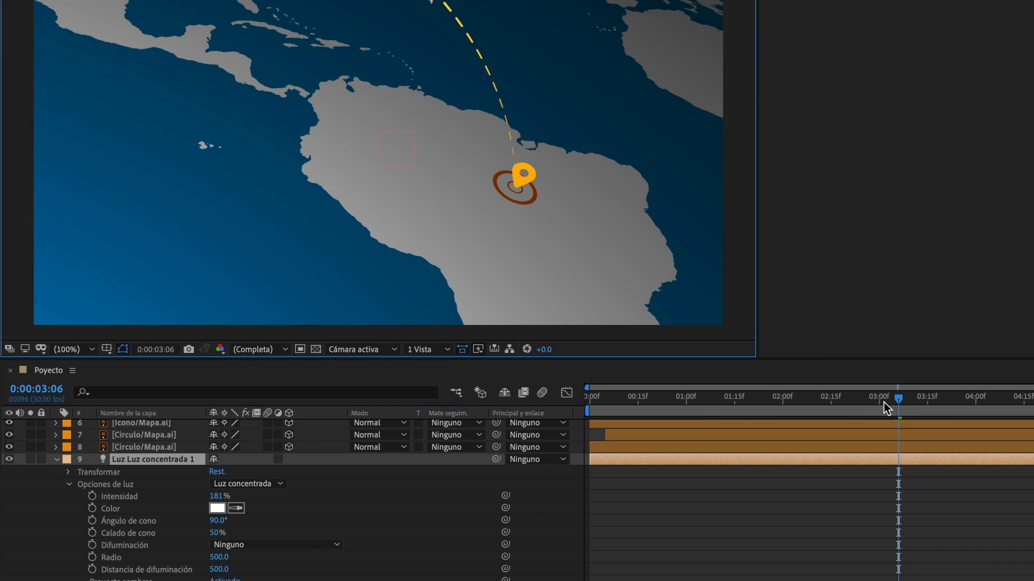
pyautogui.moveTo(883, 402); pyautogui.dragTo(633, 421)
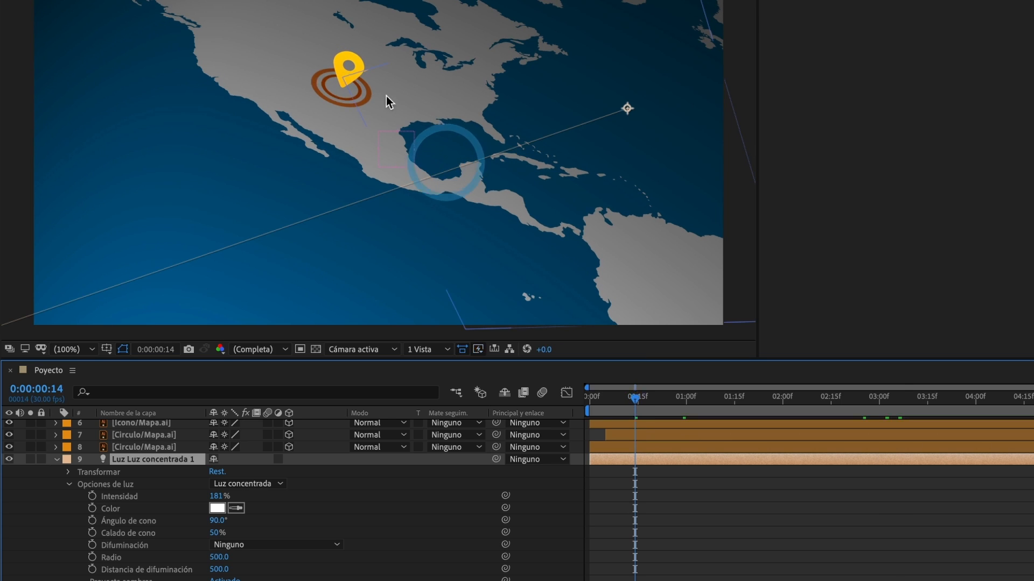
# Enable Proyecta sombras for the North American pin, layer 6, leaving Acepta luces set to Activado
pyautogui.scroll(1, 367, 97)
pyautogui.moveTo(325, 52); pyautogui.dragTo(355, 153)
pyautogui.click(369, 124)
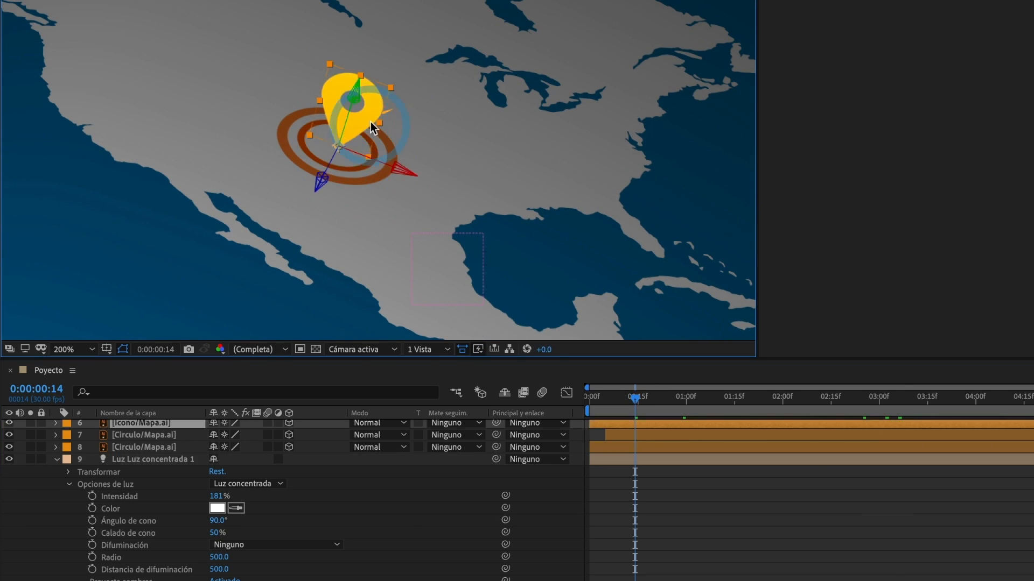
pyautogui.click(57, 460)
pyautogui.click(56, 487)
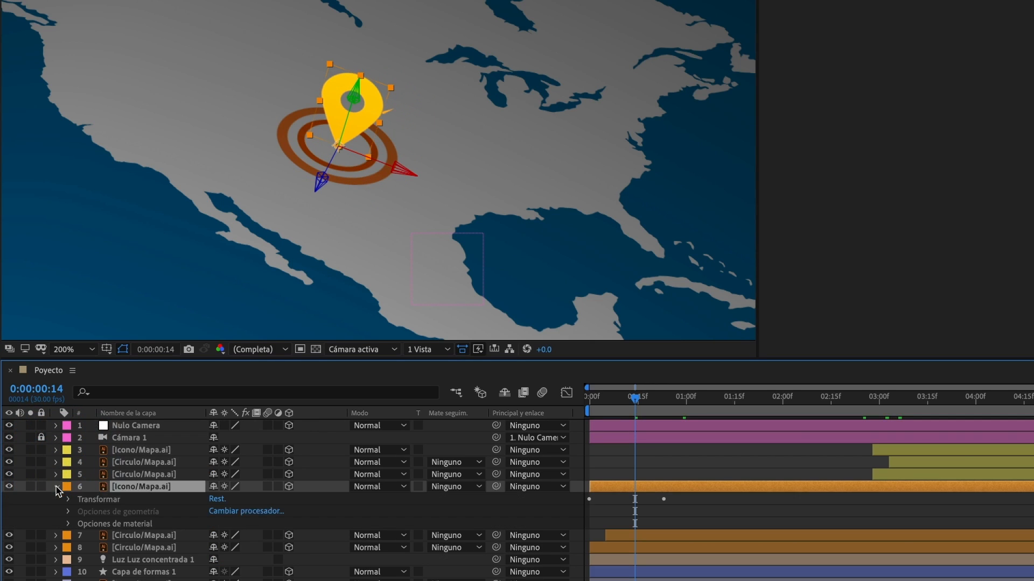
pyautogui.click(68, 524)
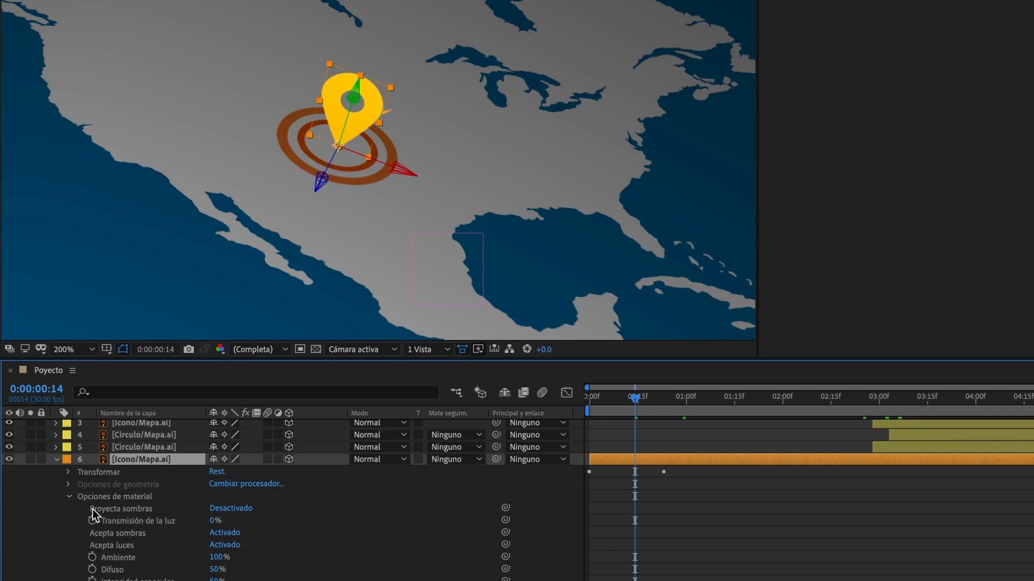
pyautogui.click(227, 510)
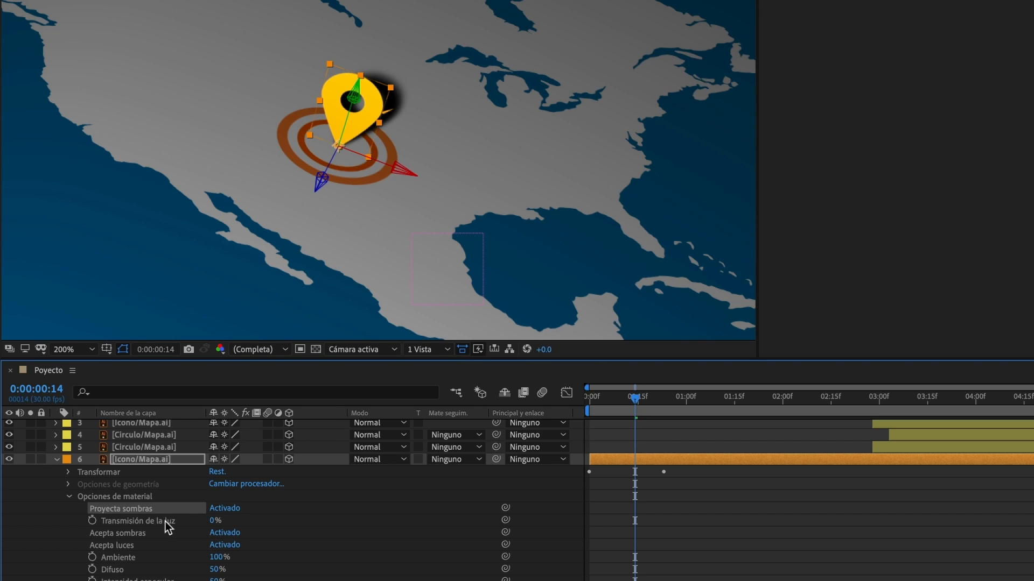
pyautogui.click(217, 546)
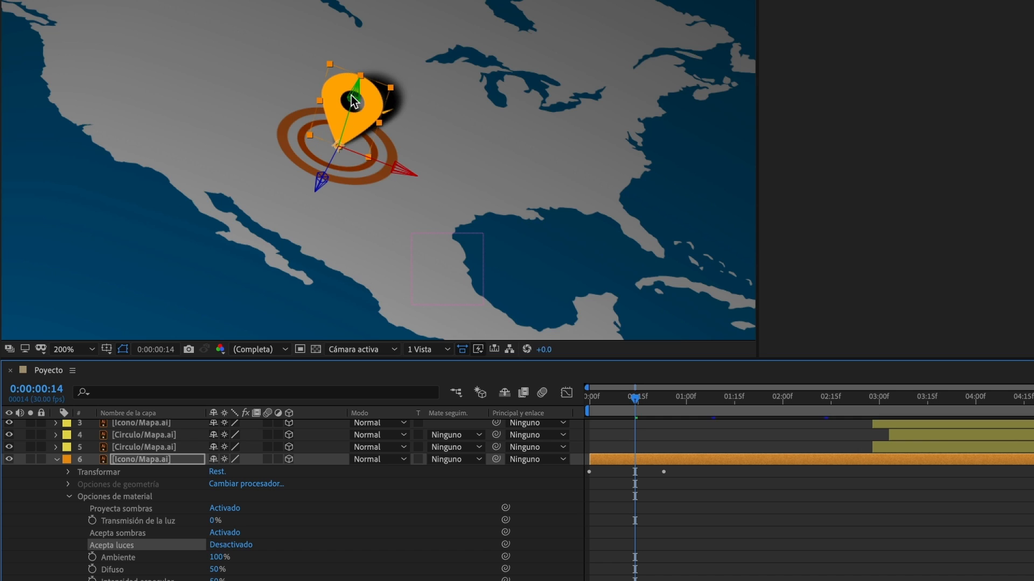
pyautogui.click(232, 545)
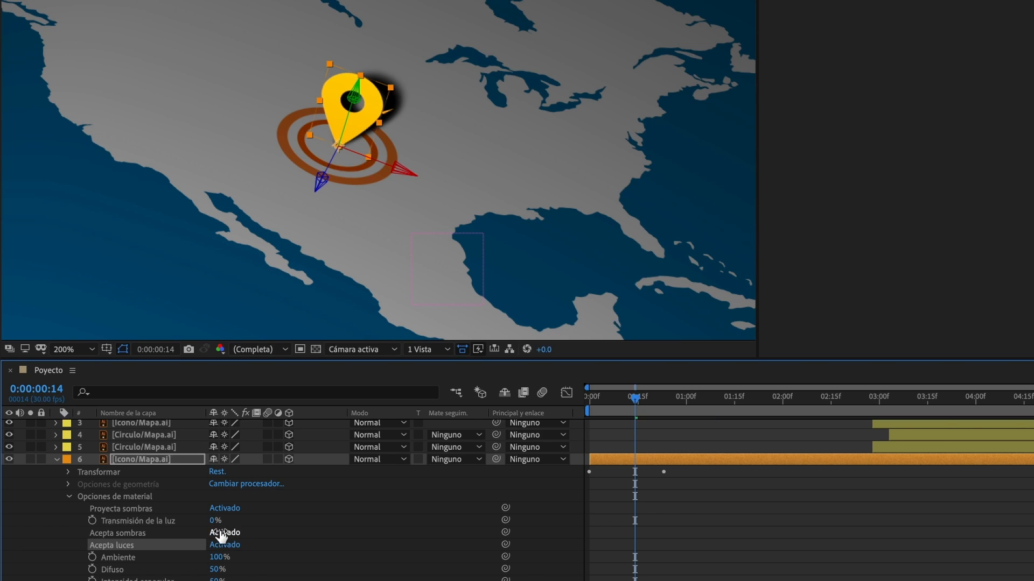
pyautogui.click(57, 460)
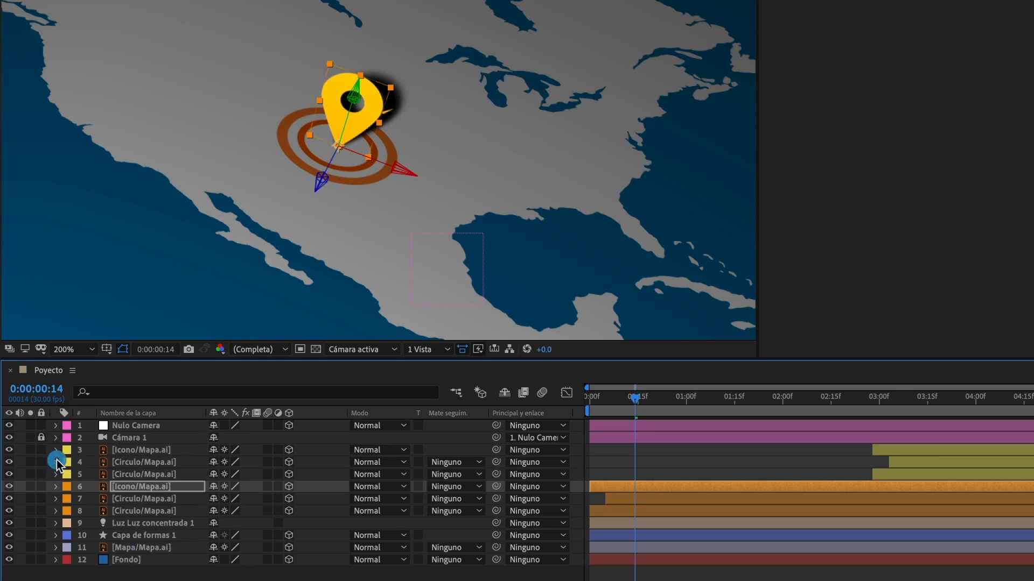
# Enable Proyecta sombras for the two orange-labelled circle layers, 7 and 8
pyautogui.click(128, 498)
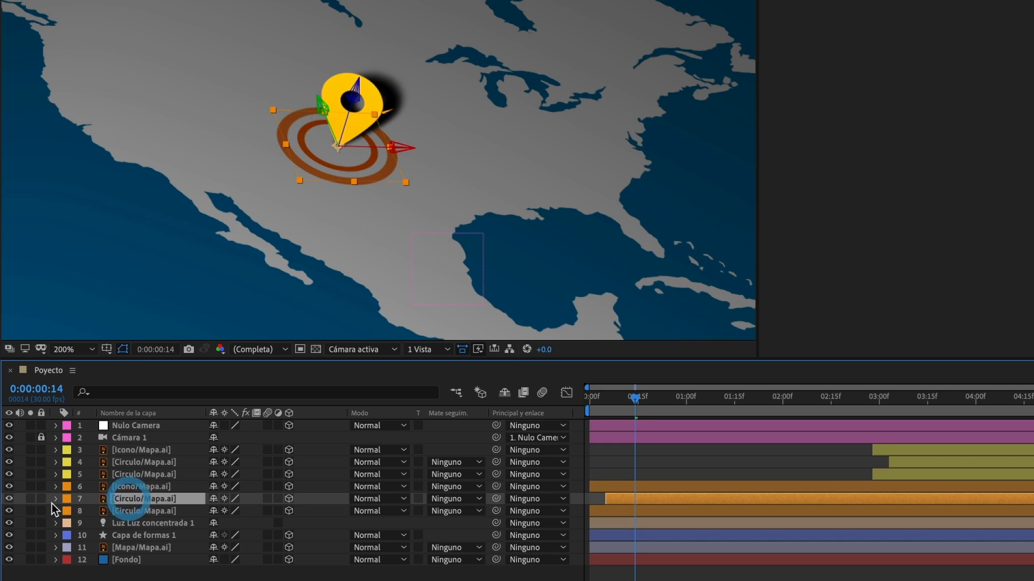
pyautogui.click(54, 499)
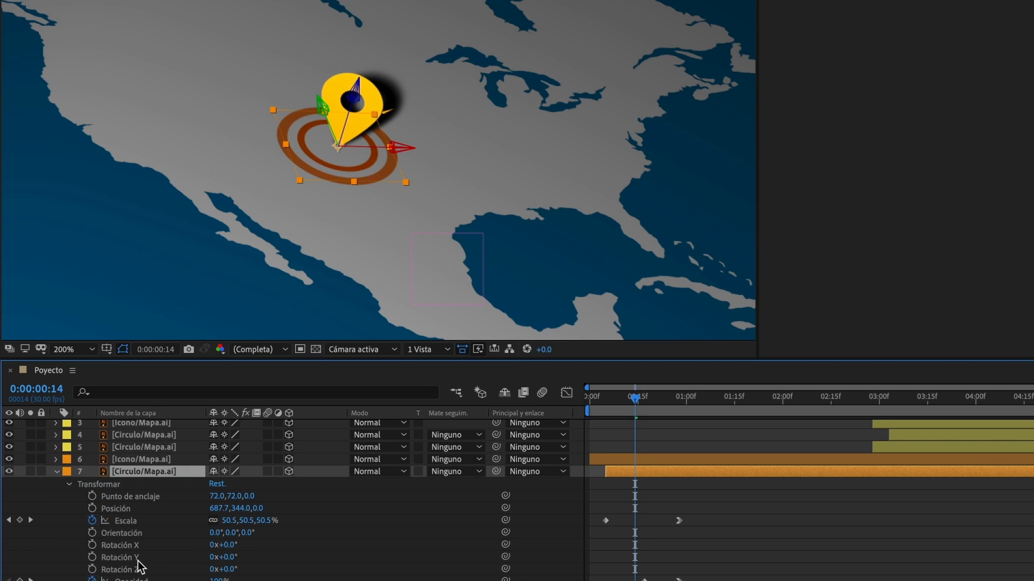
pyautogui.click(69, 484)
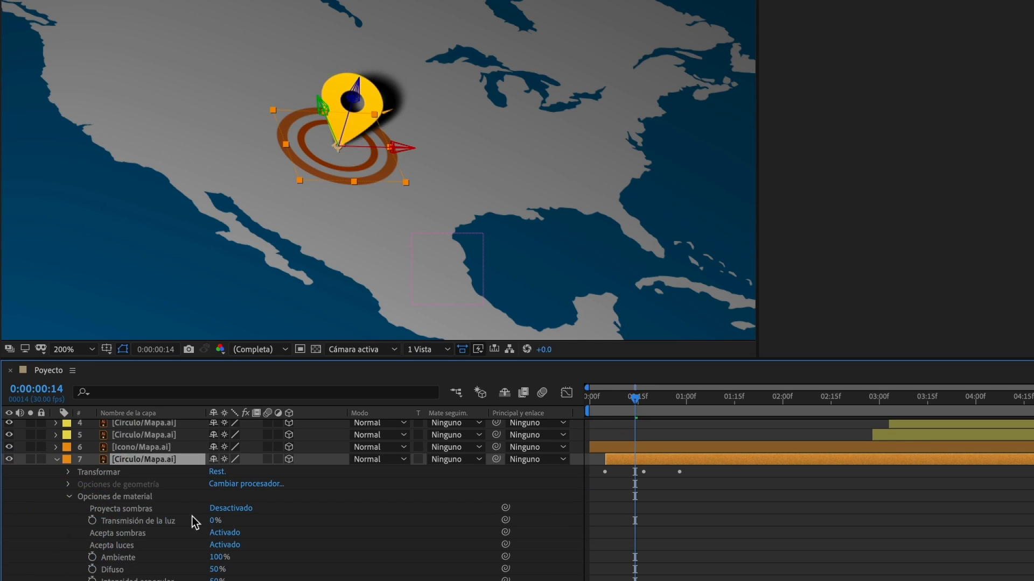
pyautogui.click(231, 509)
pyautogui.click(56, 460)
pyautogui.click(55, 511)
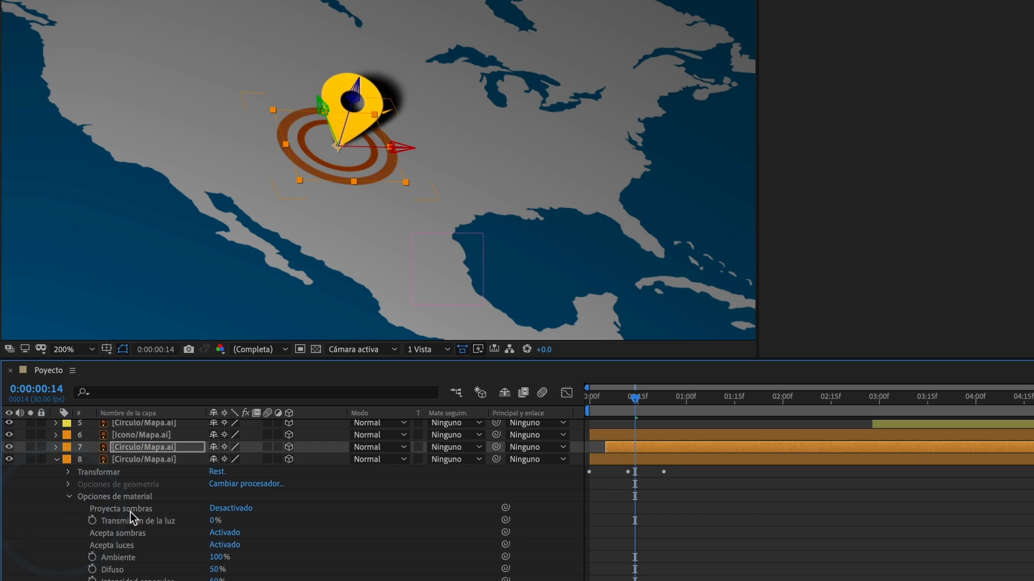
pyautogui.click(212, 509)
pyautogui.click(55, 460)
# Enable Proyecta sombras for the yellow-labelled circle layers 5 and 4 and pin layer 3
pyautogui.click(144, 474)
pyautogui.click(54, 477)
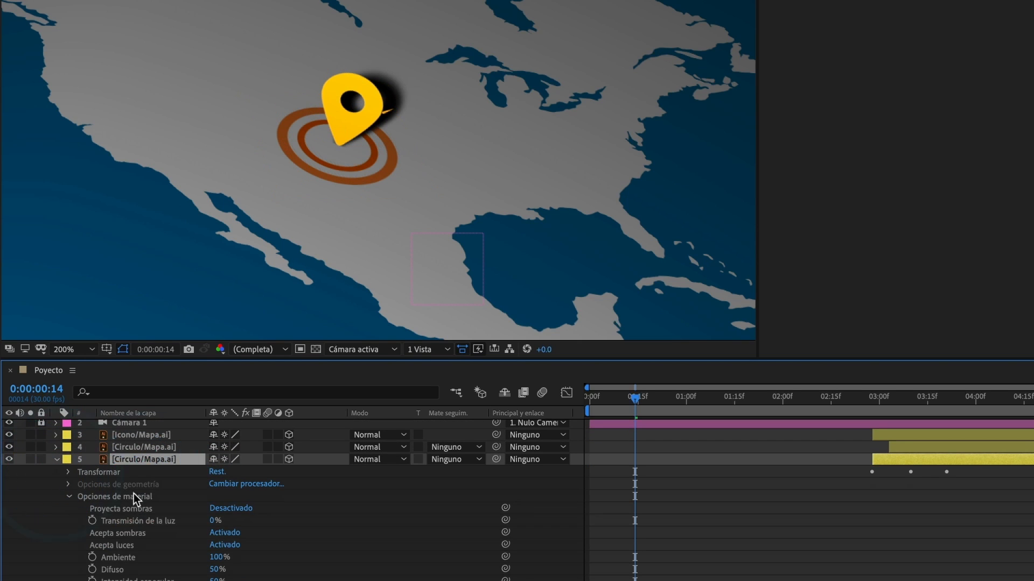
pyautogui.click(215, 509)
pyautogui.click(56, 460)
pyautogui.click(144, 462)
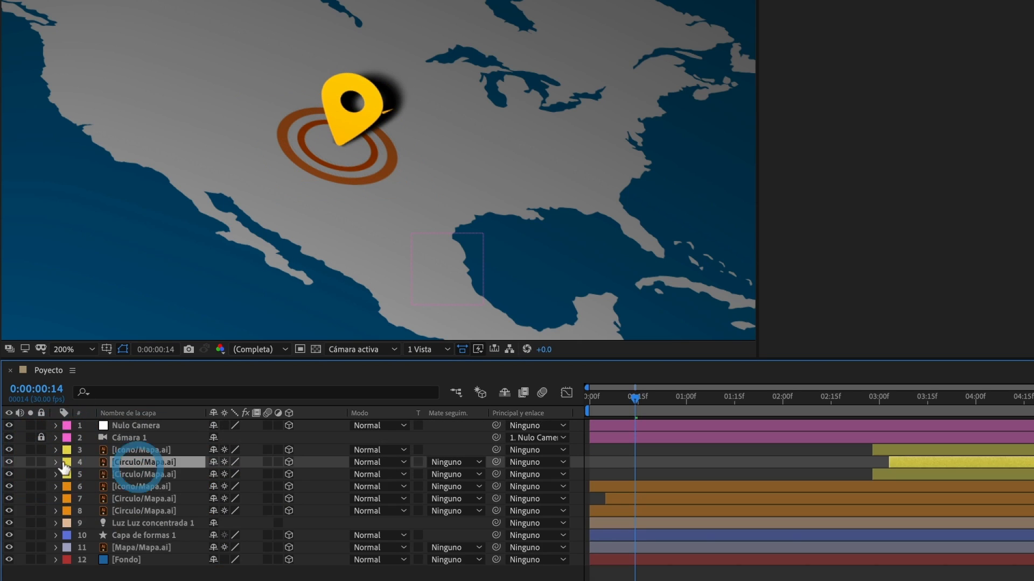
pyautogui.click(55, 462)
pyautogui.click(113, 508)
pyautogui.click(221, 508)
pyautogui.click(57, 459)
pyautogui.click(56, 450)
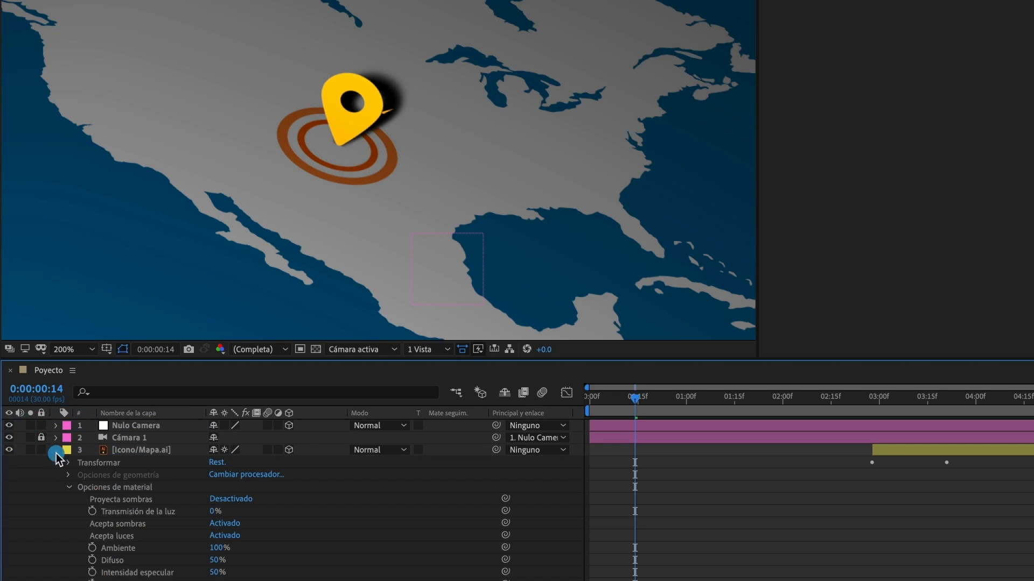
pyautogui.click(224, 499)
pyautogui.click(56, 451)
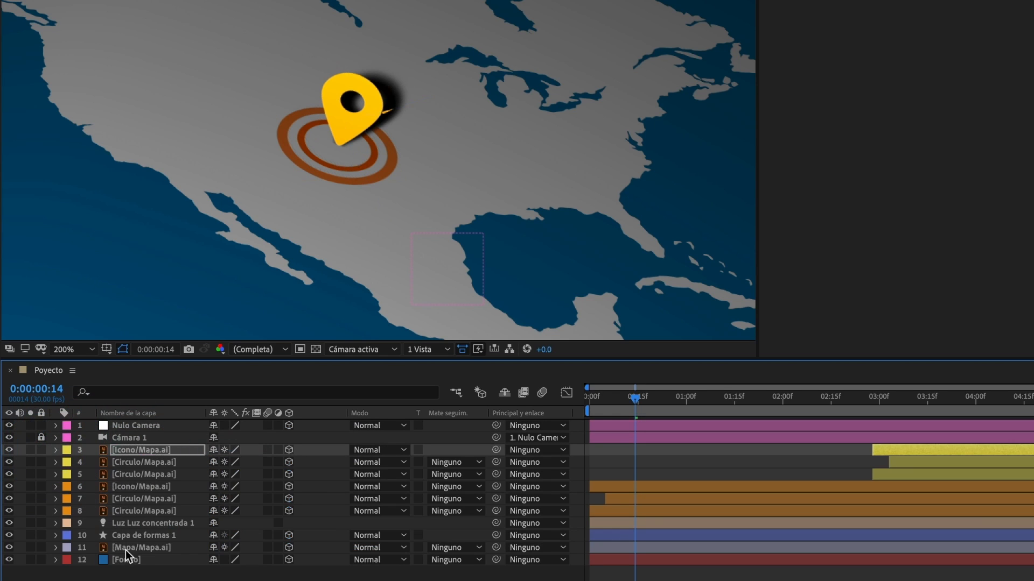
# Enable Proyecta sombras for the Mapa/Mapa.ai layer and collapse its properties
pyautogui.click(121, 548)
pyautogui.click(56, 548)
pyautogui.click(70, 485)
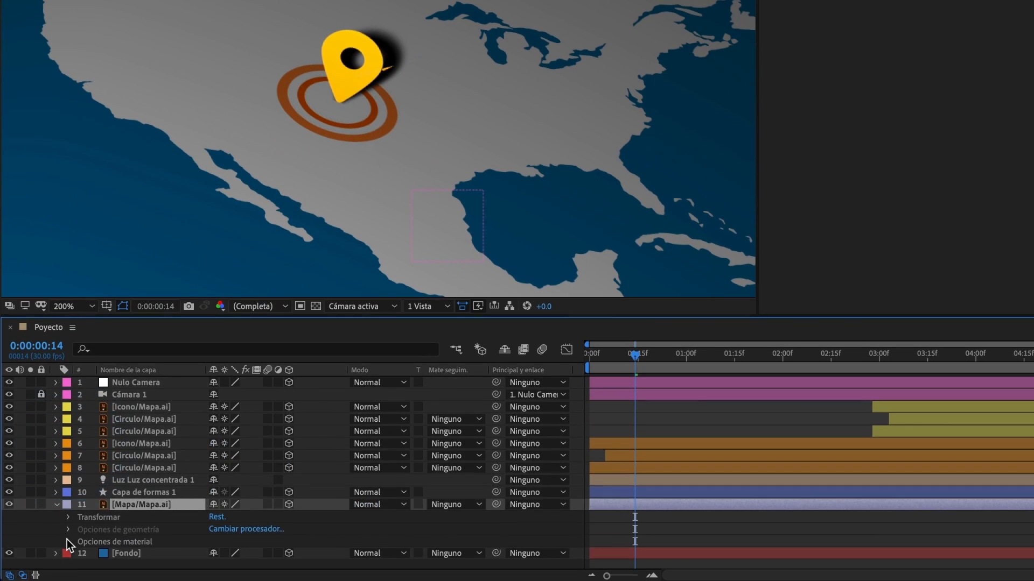
pyautogui.click(68, 541)
pyautogui.click(221, 466)
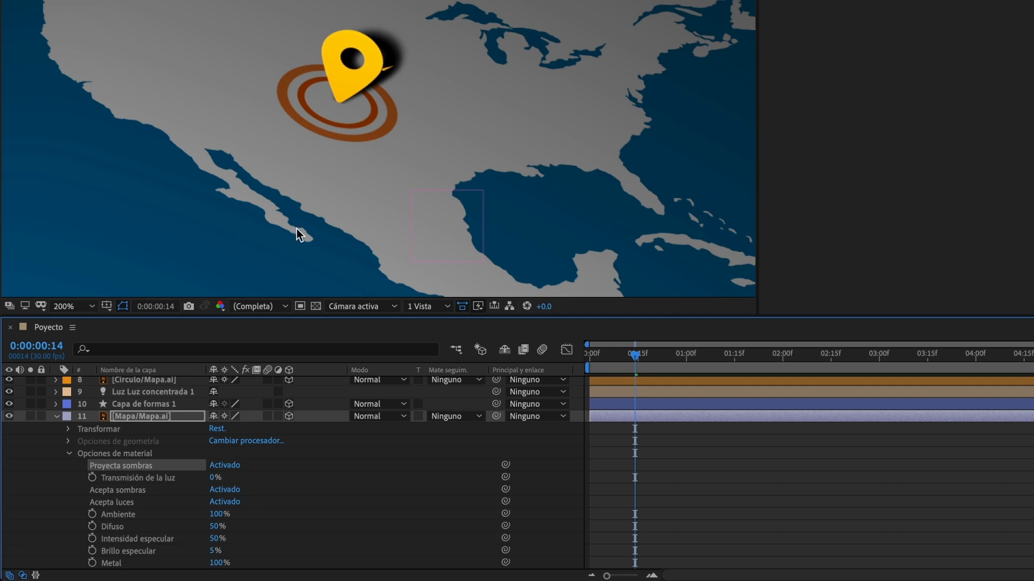
pyautogui.click(152, 418)
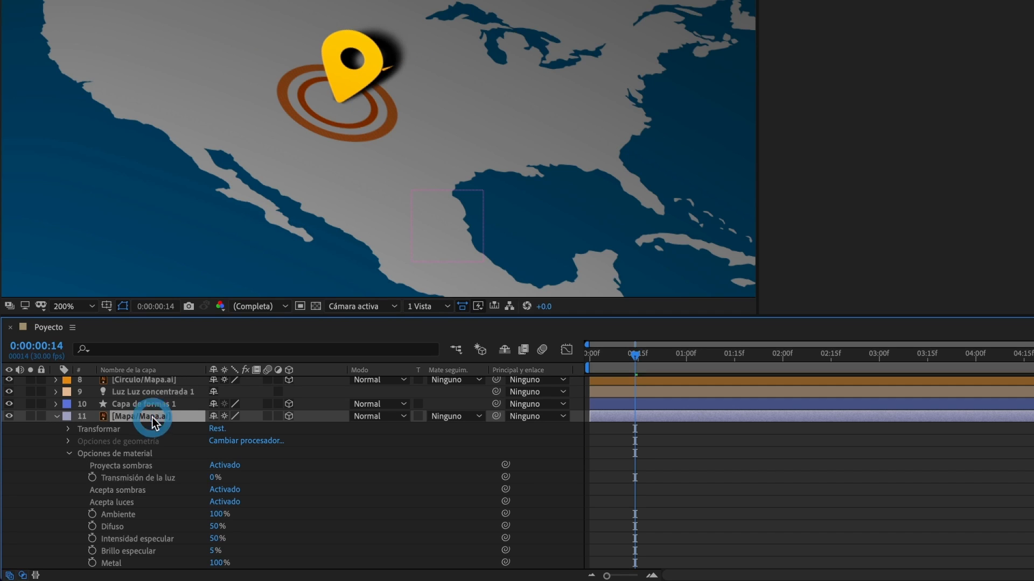
pyautogui.press('p')
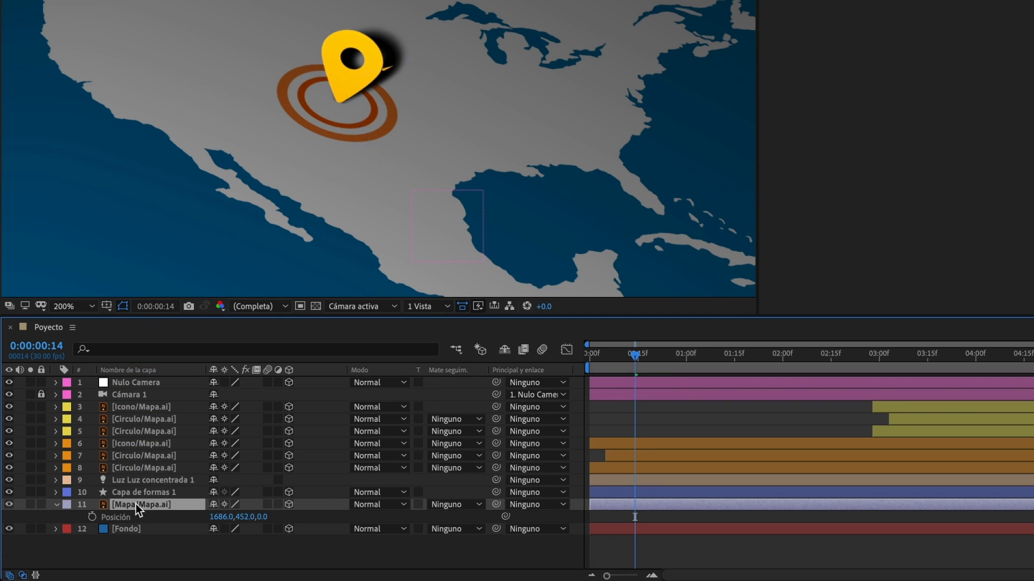
pyautogui.click(56, 505)
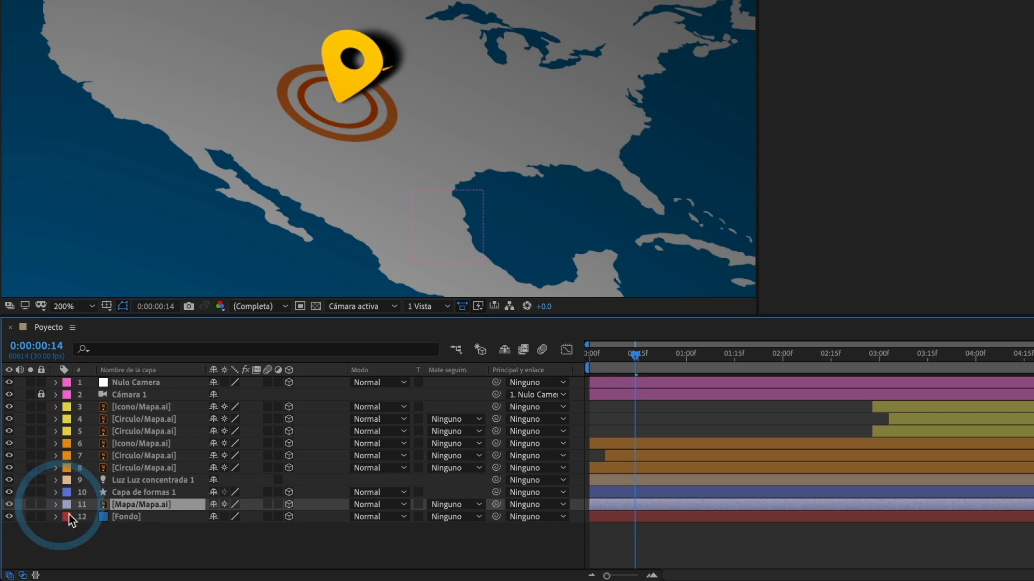
# Set the Z position of the Fondo layer to 2 so it sits behind the map
pyautogui.click(123, 517)
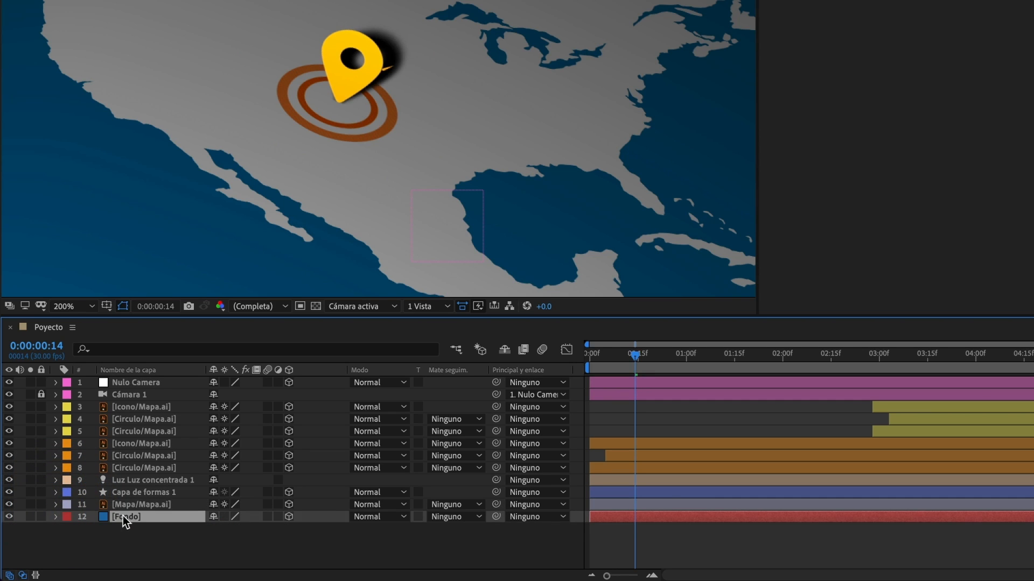
pyautogui.press('p')
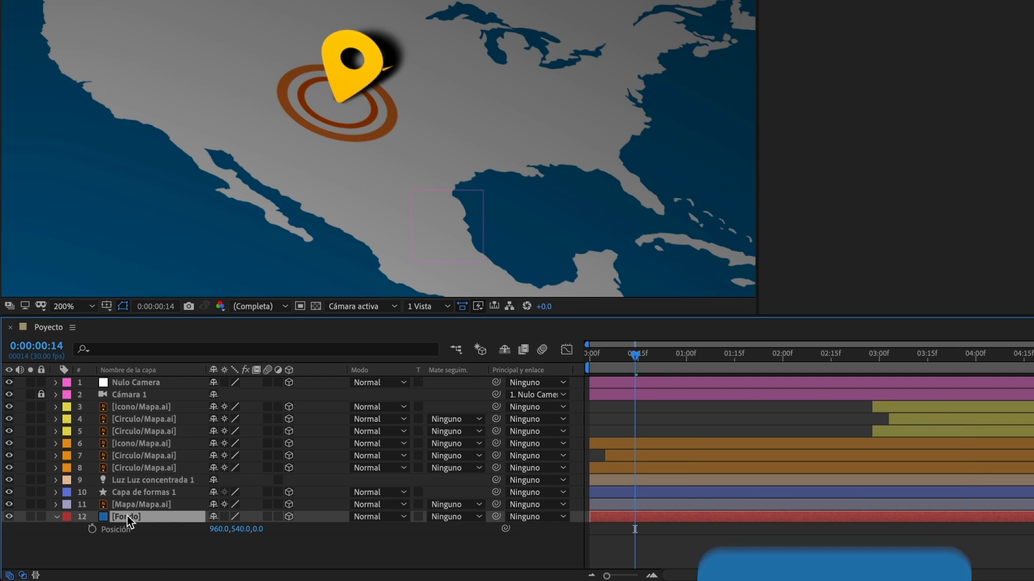
pyautogui.click(257, 529)
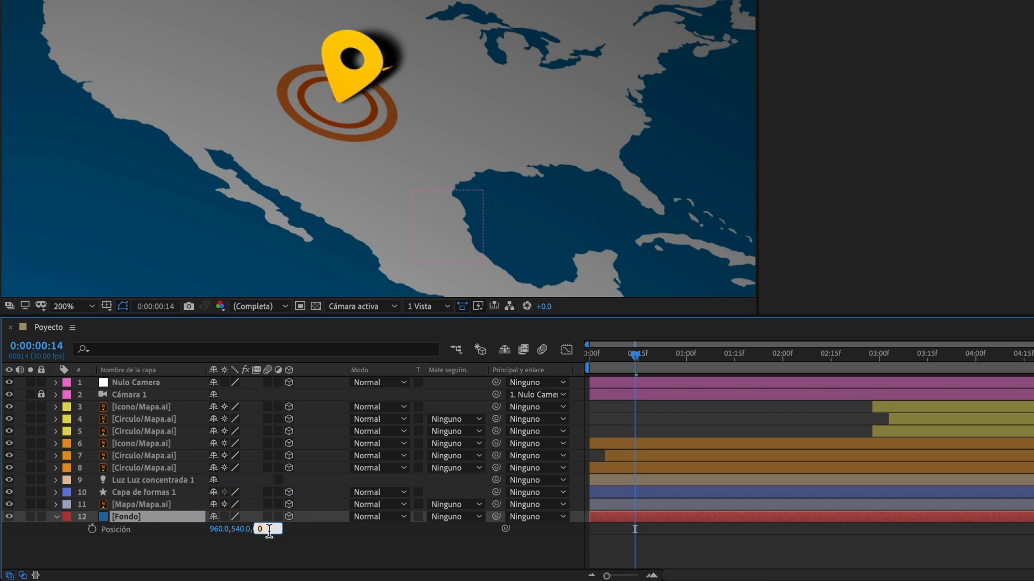
pyautogui.press('Return')
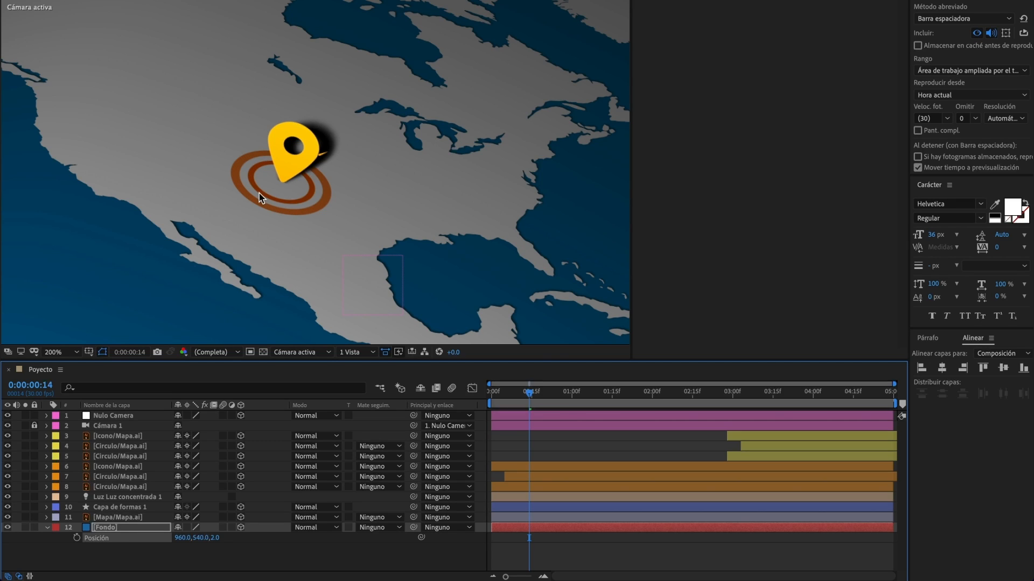
# Set the Z position of both orange-labelled circle layers, 7 and 8, to -2
pyautogui.click(116, 487)
pyautogui.keyDown('shift'); pyautogui.click(117, 477); pyautogui.keyUp('shift')
pyautogui.press('p')
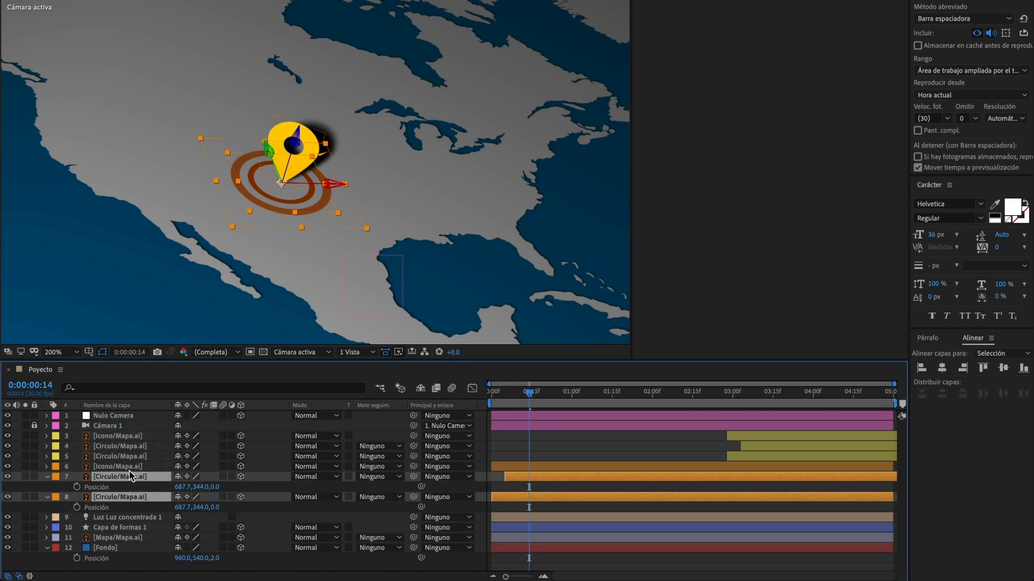
pyautogui.click(216, 487)
pyautogui.write('-2')
pyautogui.press('Return')
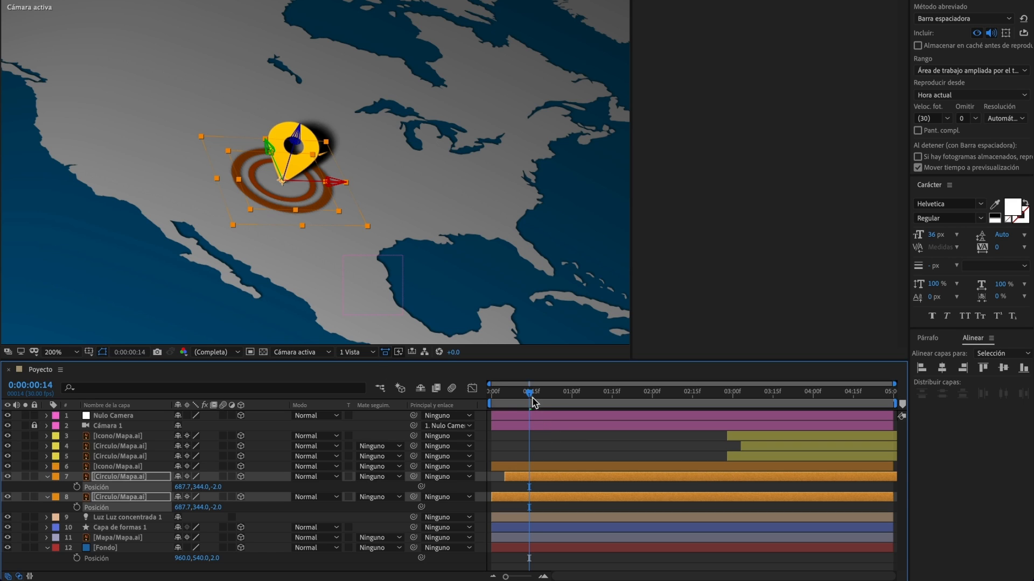
# Enable Proyecta sombras for the dashed route layer Capa de formas 1 and collapse its properties
pyautogui.moveTo(529, 399); pyautogui.dragTo(599, 405)
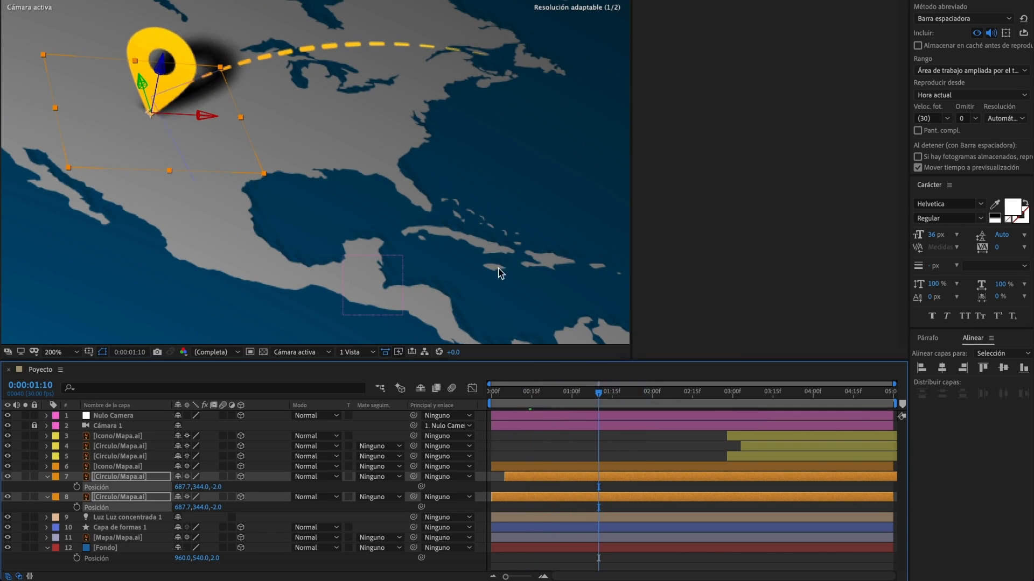
pyautogui.click(359, 49)
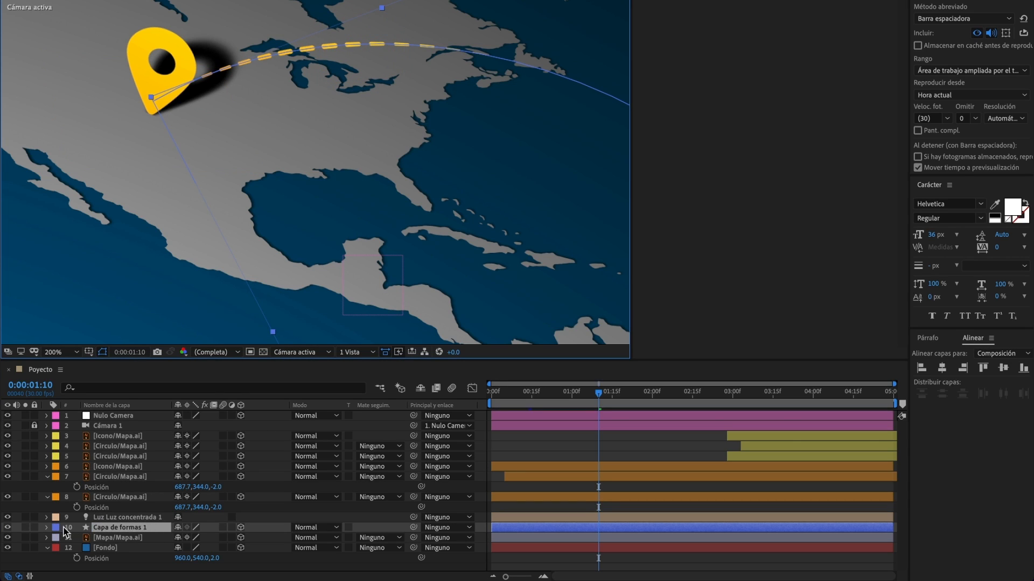
pyautogui.click(47, 527)
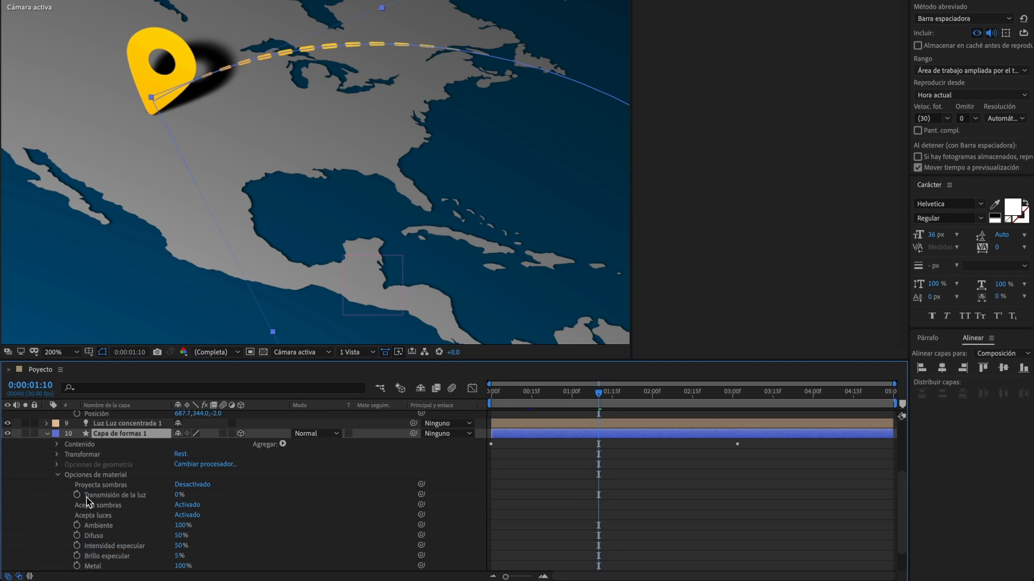
pyautogui.click(202, 486)
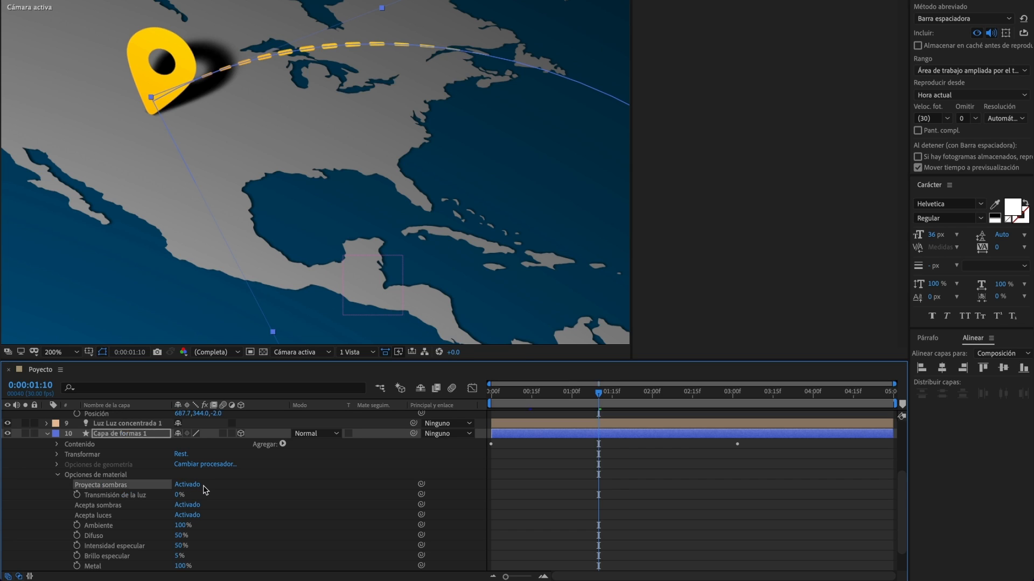
pyautogui.click(47, 434)
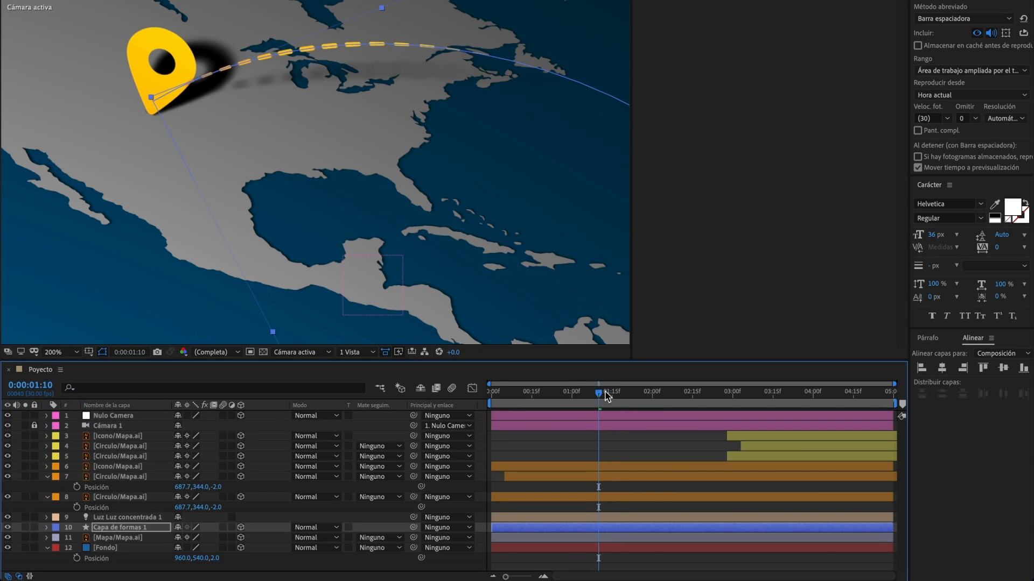
# Set the Z position of both yellow-labelled circle layers, 4 and 5, to -2
pyautogui.moveTo(606, 397); pyautogui.dragTo(756, 420)
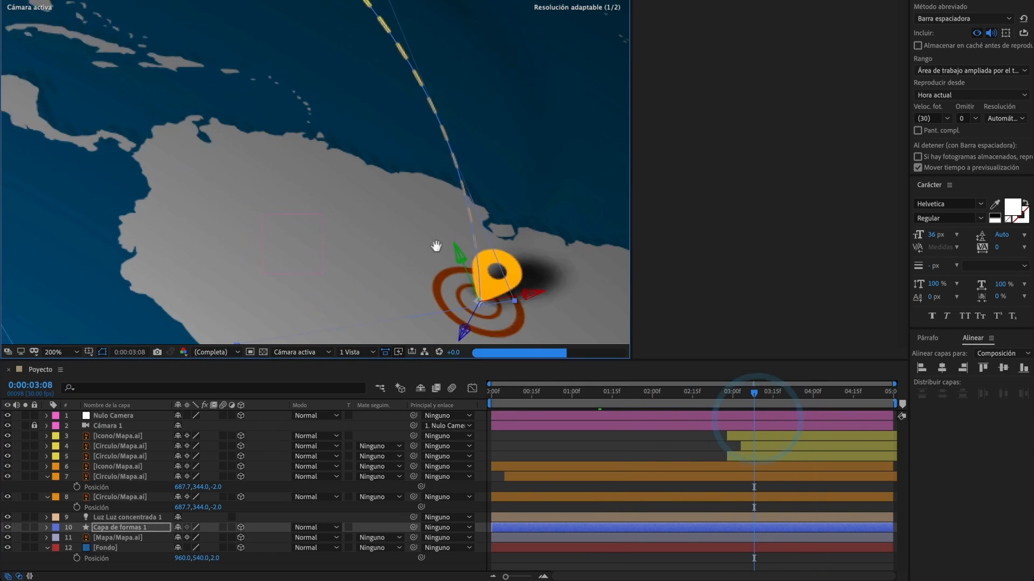
pyautogui.moveTo(436, 246); pyautogui.dragTo(323, 154)
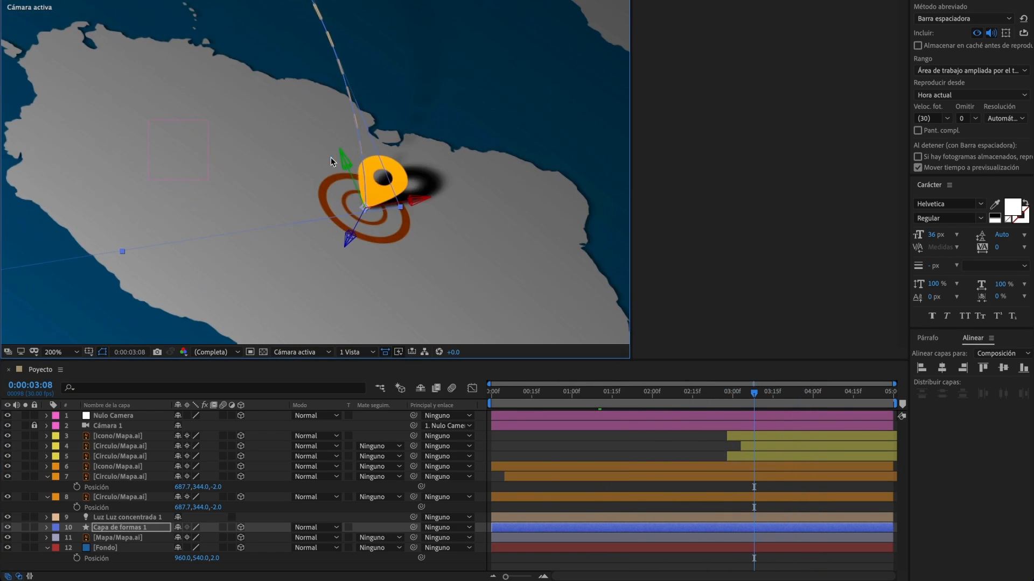
pyautogui.click(755, 447)
pyautogui.keyDown('ctrl'); pyautogui.click(130, 458); pyautogui.keyUp('ctrl')
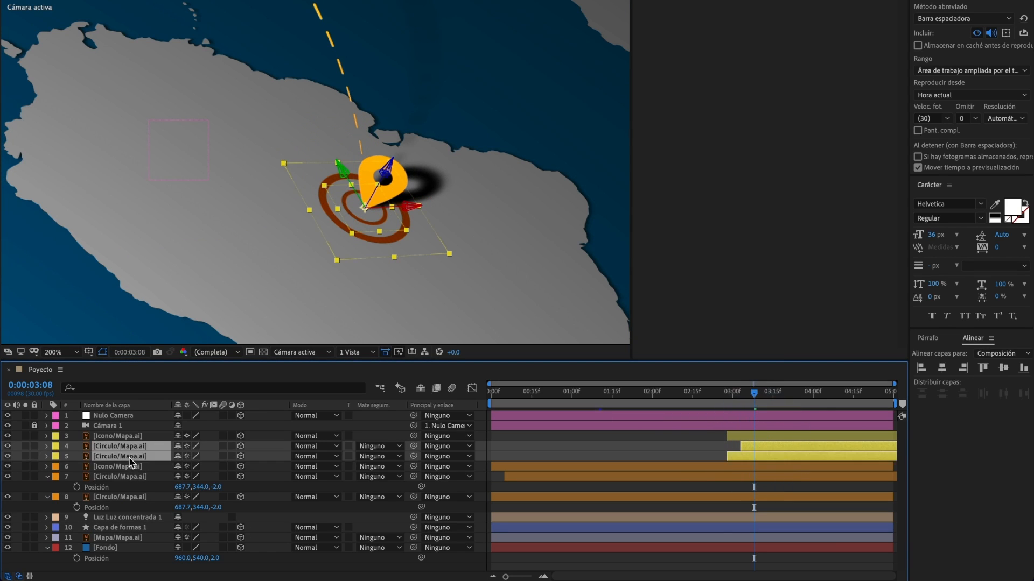
pyautogui.press('p')
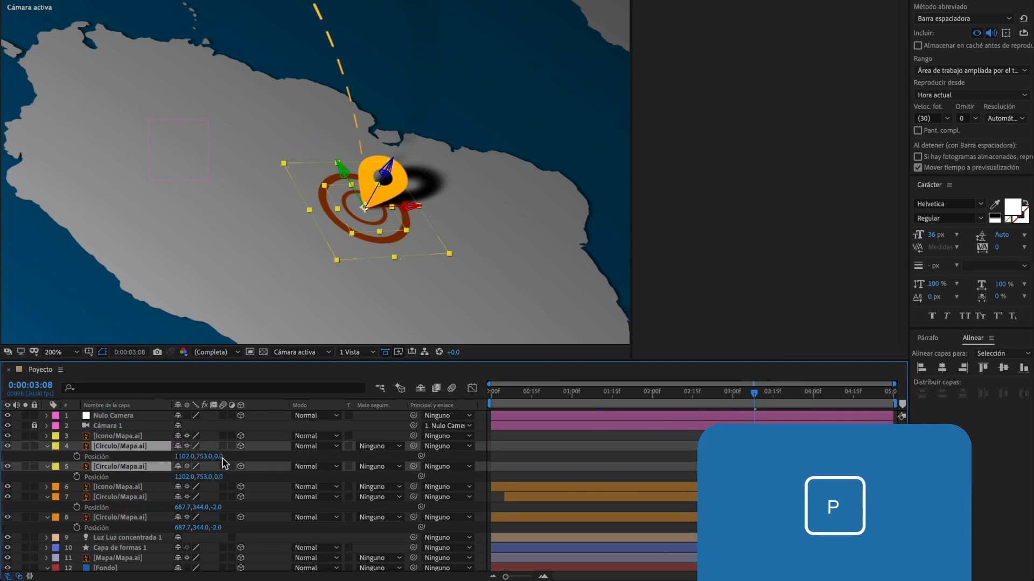
pyautogui.click(221, 457)
pyautogui.write('-2')
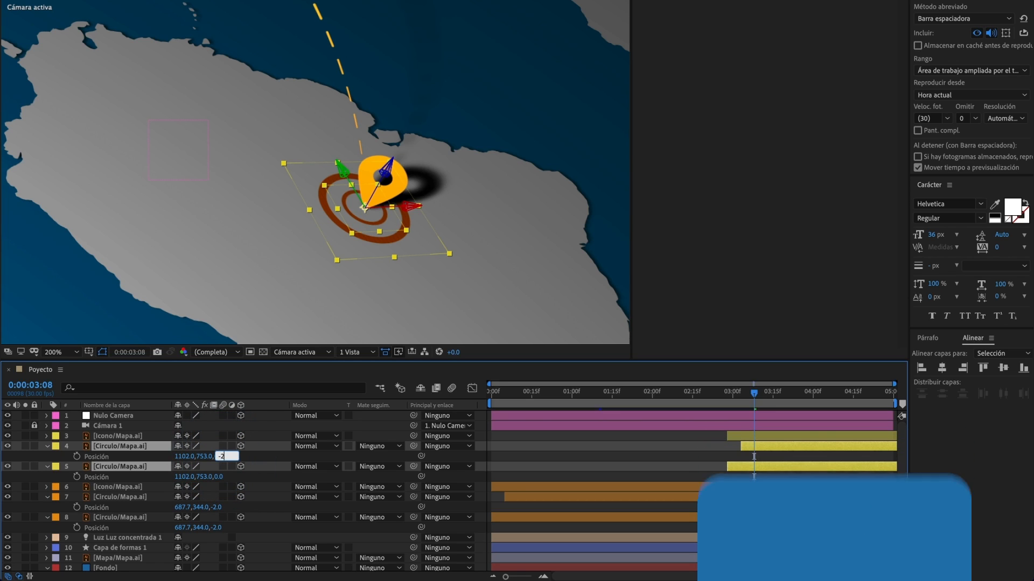
pyautogui.press('Return')
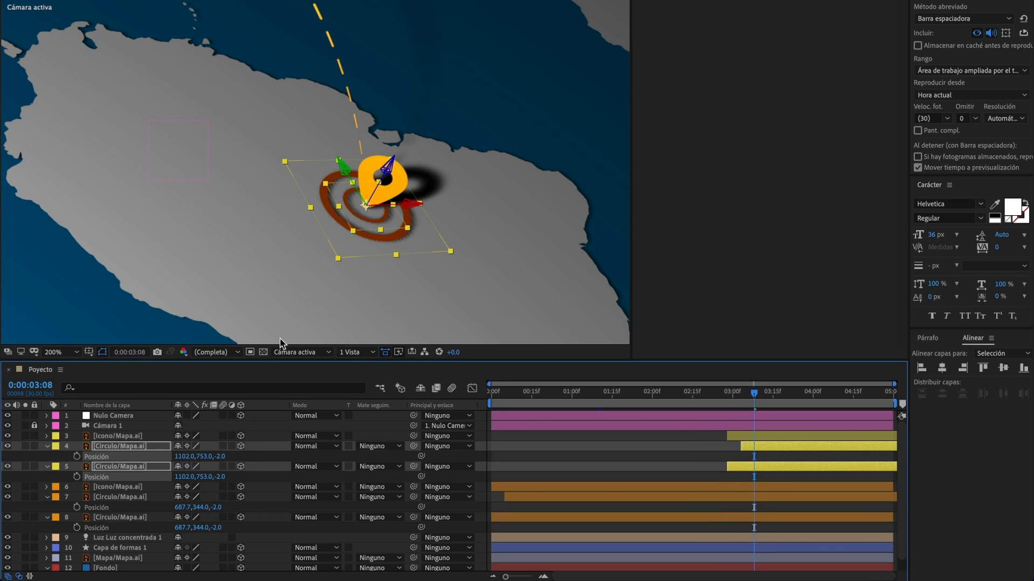
# Fit the composition in the viewer, set the preview's Omitir value to 2 and preview the animation
pyautogui.click(705, 393)
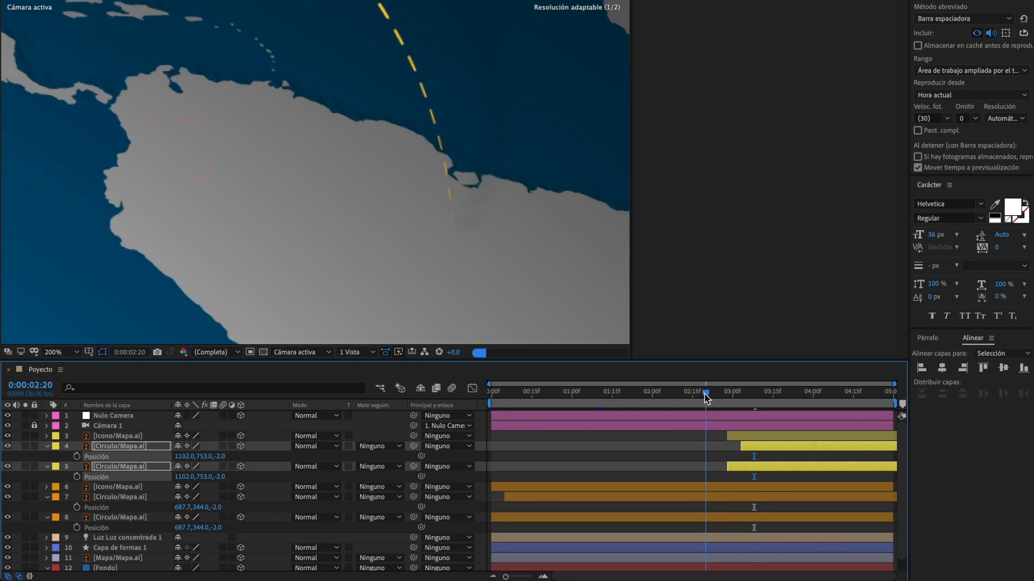
pyautogui.moveTo(704, 394); pyautogui.dragTo(497, 394)
pyautogui.click(56, 353)
pyautogui.click(57, 375)
pyautogui.moveTo(512, 394); pyautogui.dragTo(556, 394)
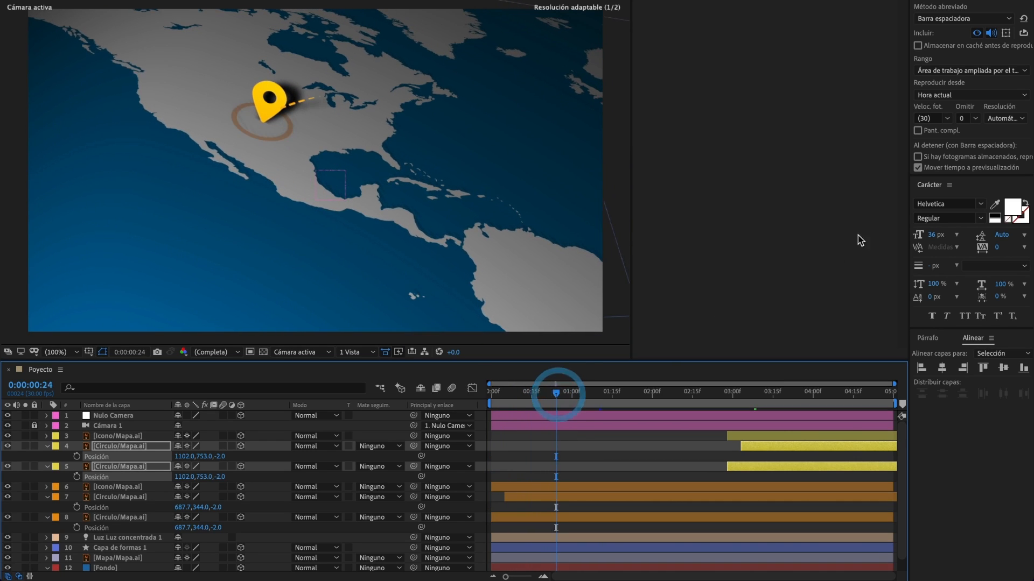
pyautogui.click(975, 118)
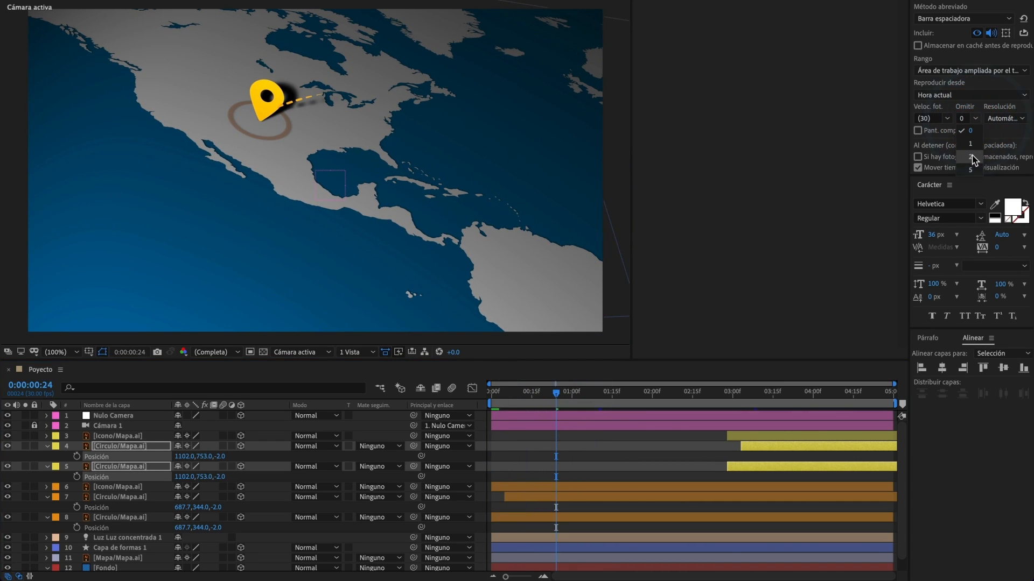
pyautogui.click(972, 157)
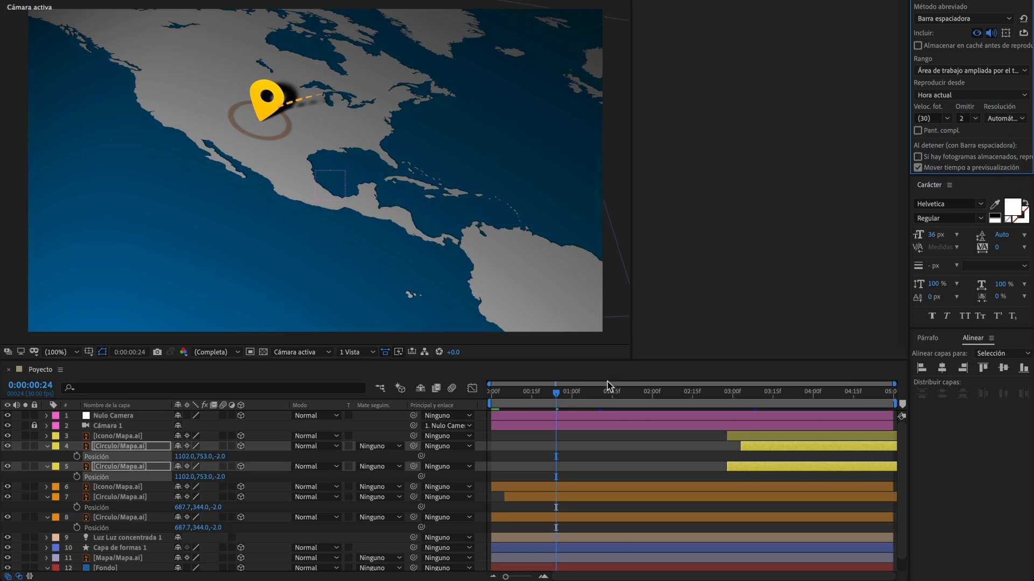
pyautogui.click(549, 400)
pyautogui.press('space')
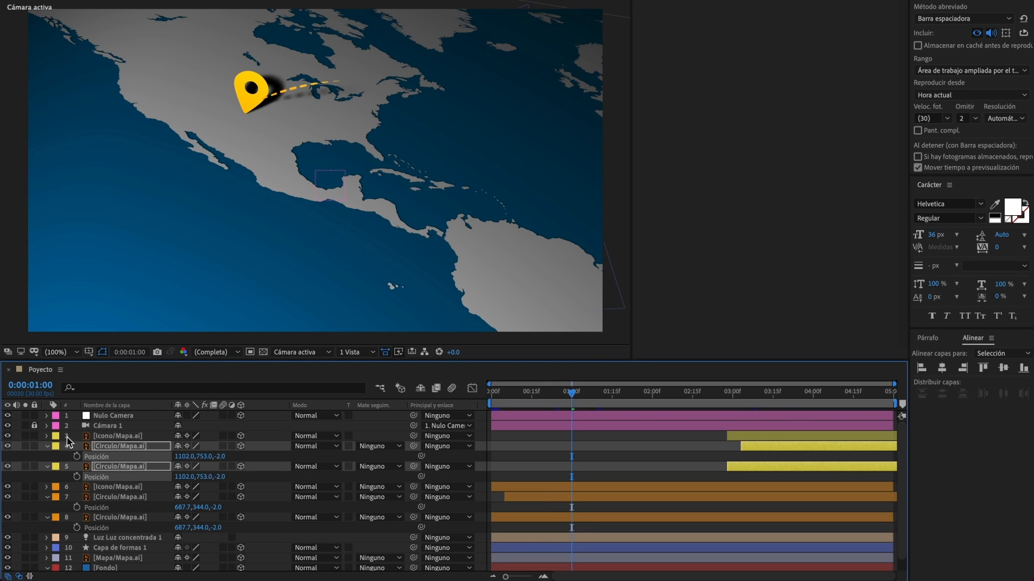
# Collapse the circle layers' Position properties and move the Luz concentrada 1 layer to the top of the layer stack
pyautogui.click(47, 446)
pyautogui.click(48, 477)
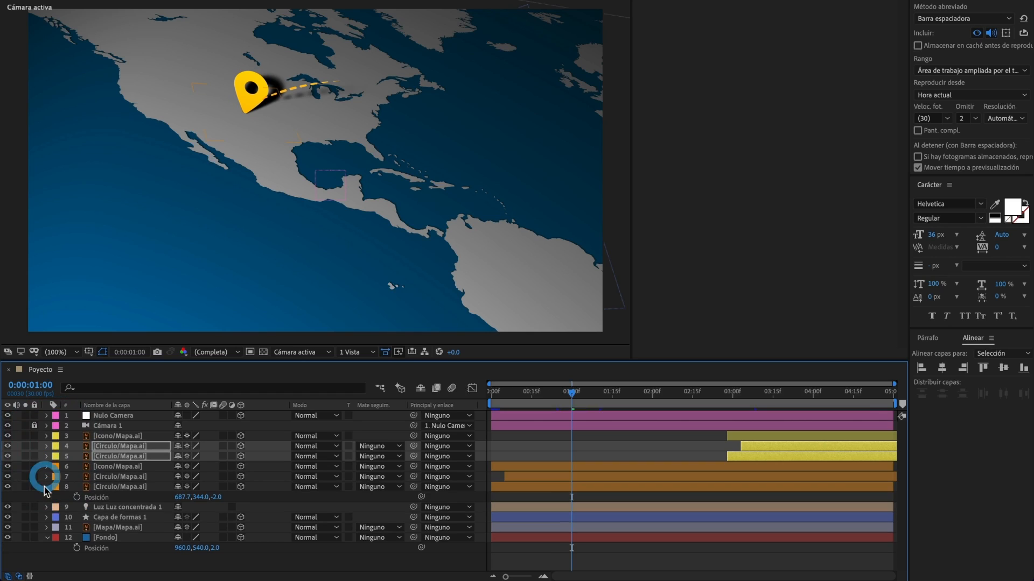
pyautogui.click(46, 487)
pyautogui.click(125, 498)
pyautogui.moveTo(125, 498); pyautogui.dragTo(136, 416)
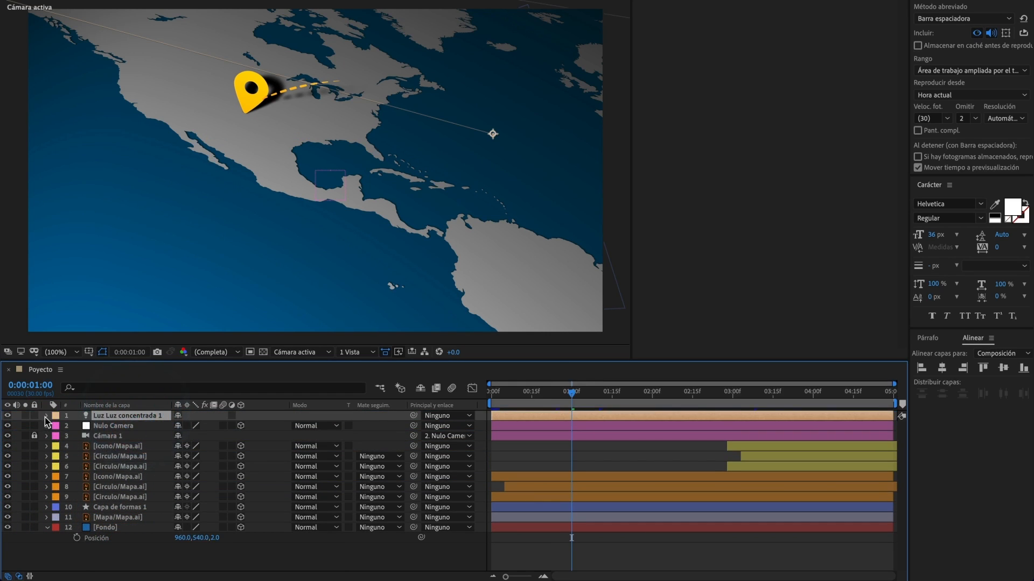
# Set the spotlight's Oscuridad de la sombra to 50% and Difusión de la sombra to 20 pixels, and check the shadows near the route's end
pyautogui.click(46, 417)
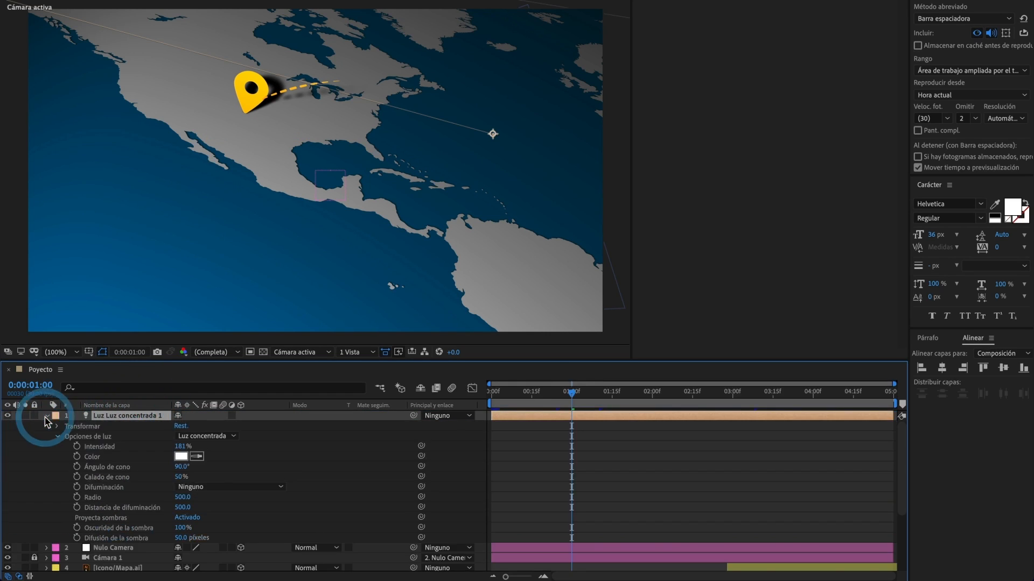
pyautogui.click(175, 528)
pyautogui.write('50')
pyautogui.press('Return')
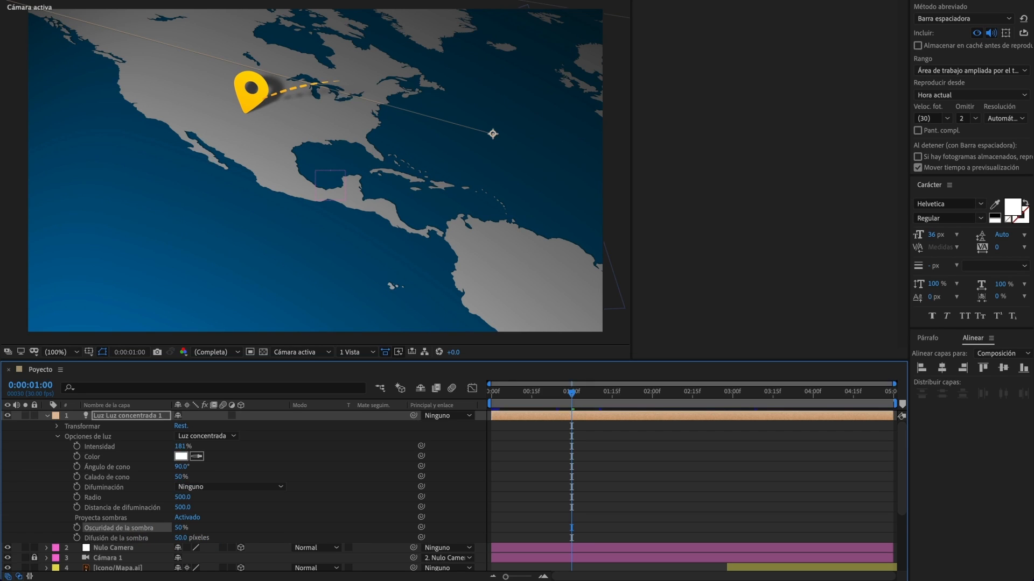
pyautogui.click(181, 537)
pyautogui.write('20')
pyautogui.press('Return')
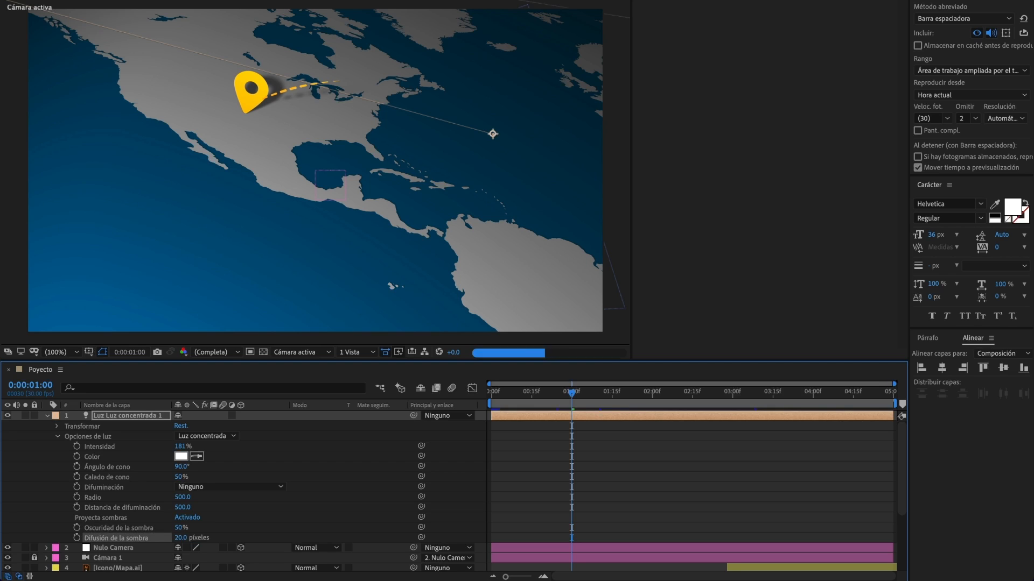
pyautogui.moveTo(571, 406); pyautogui.dragTo(767, 414)
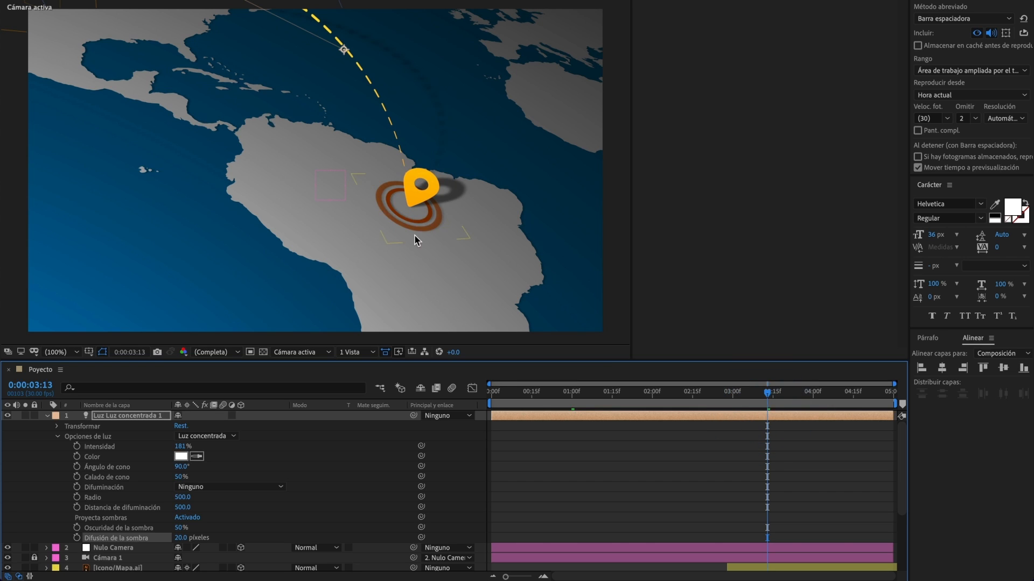
# Find the Relleno effect, collapse the spotlight's properties and apply the effect to the orange-labelled pin layer 7
pyautogui.click(421, 172)
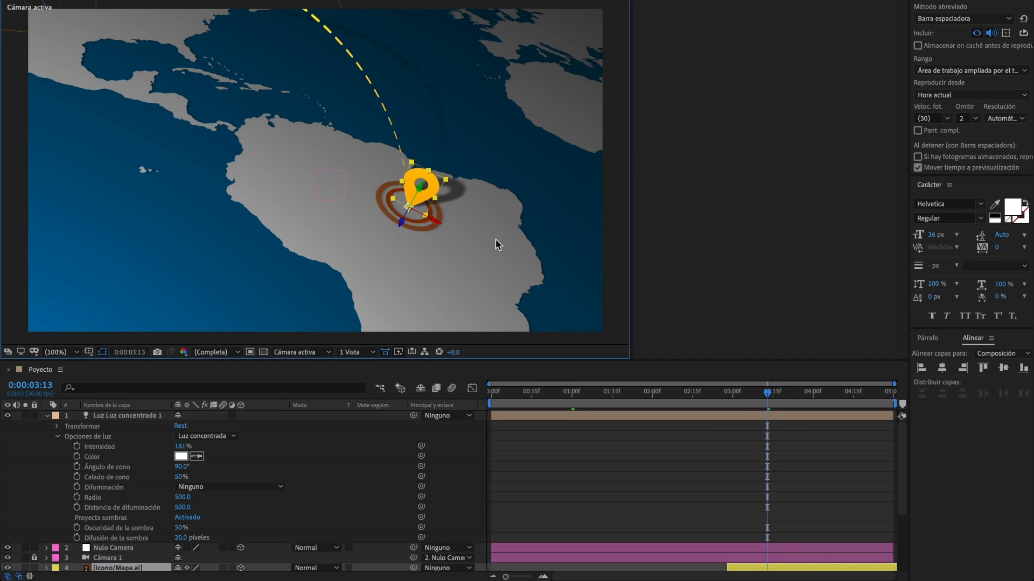
pyautogui.moveTo(745, 399); pyautogui.dragTo(529, 401)
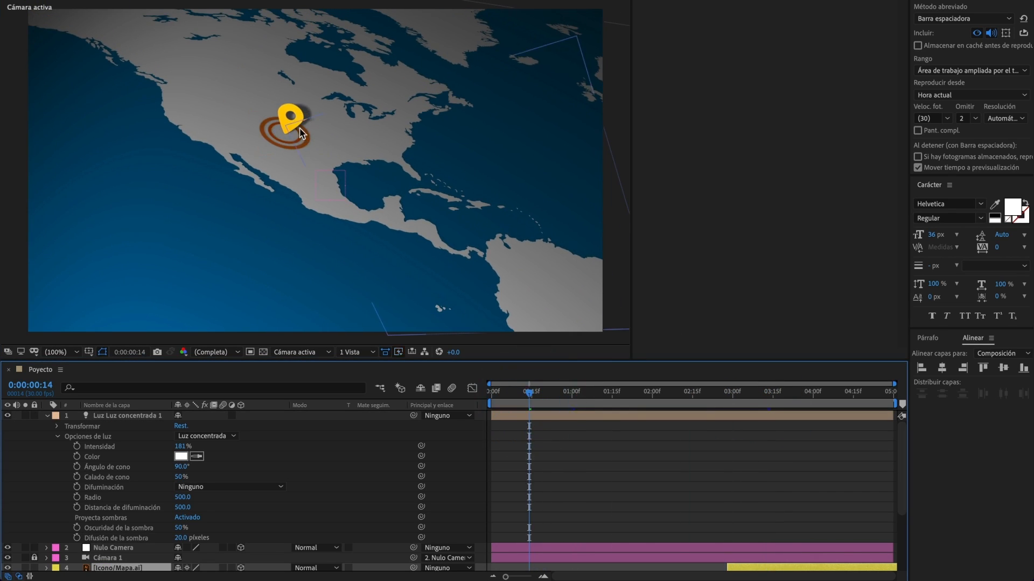
pyautogui.scroll(1, 299, 129)
pyautogui.moveTo(284, 101); pyautogui.dragTo(345, 192)
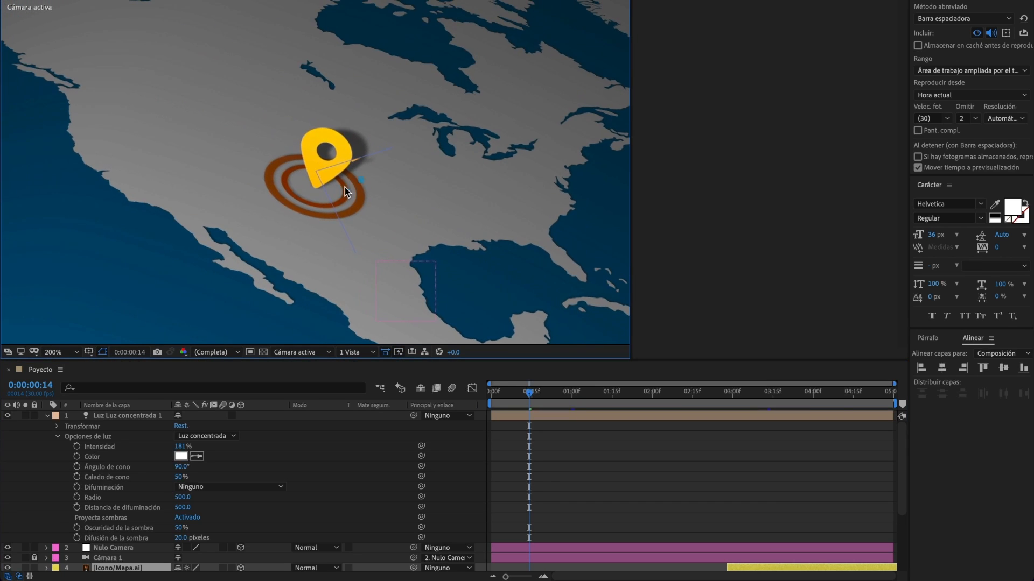
pyautogui.click(341, 142)
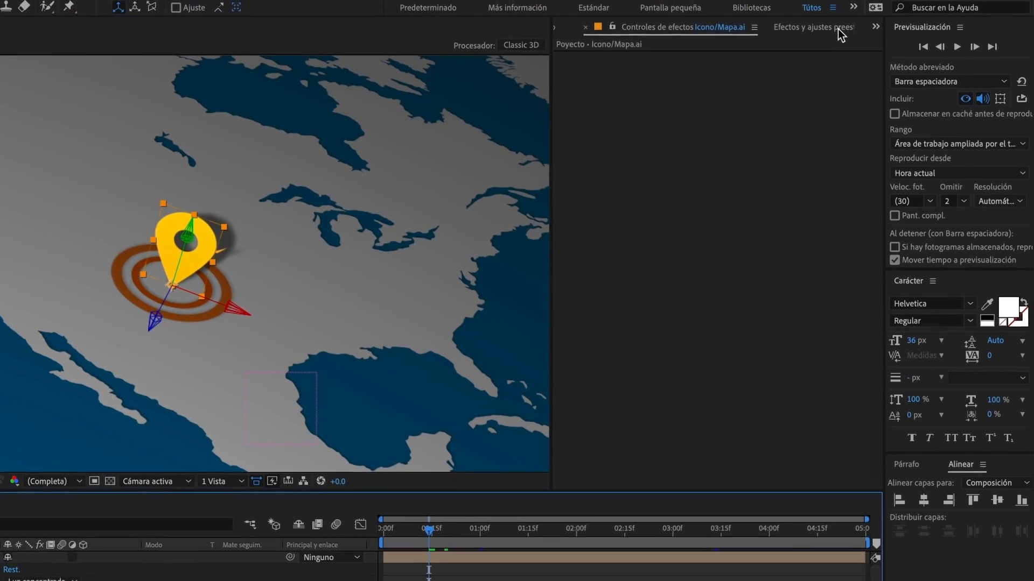
pyautogui.click(838, 29)
pyautogui.click(747, 45)
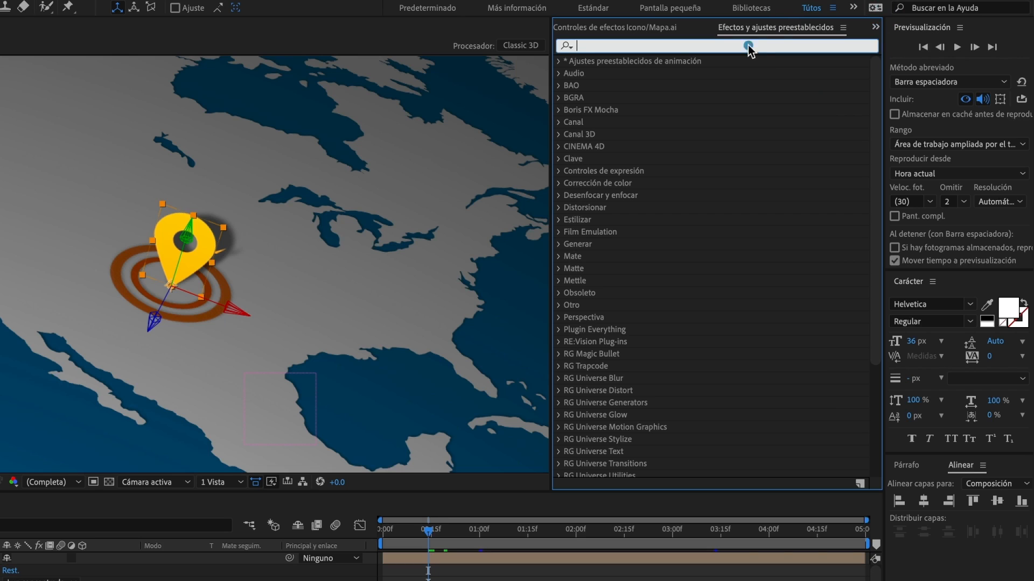
pyautogui.write('relle')
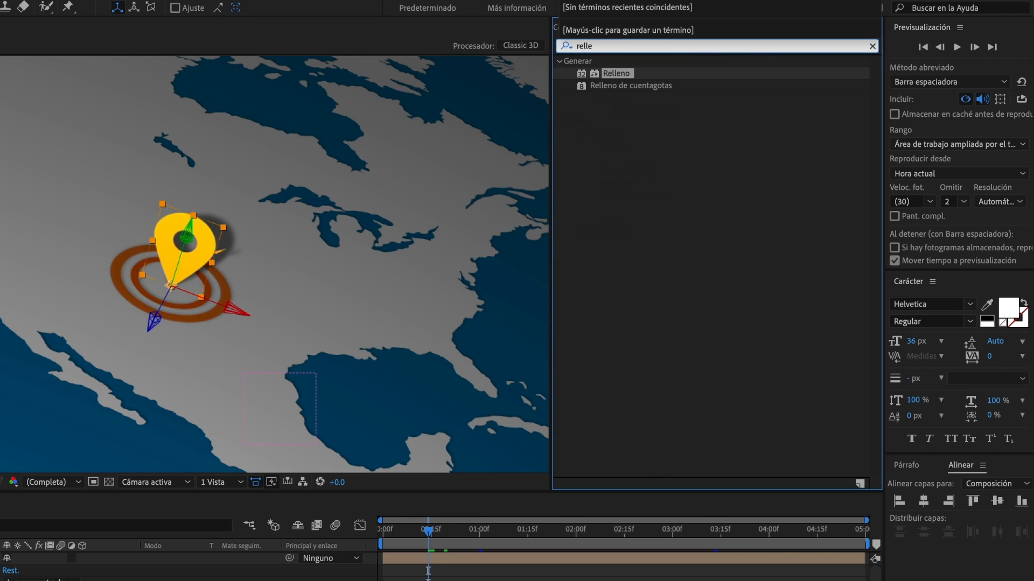
pyautogui.click(628, 77)
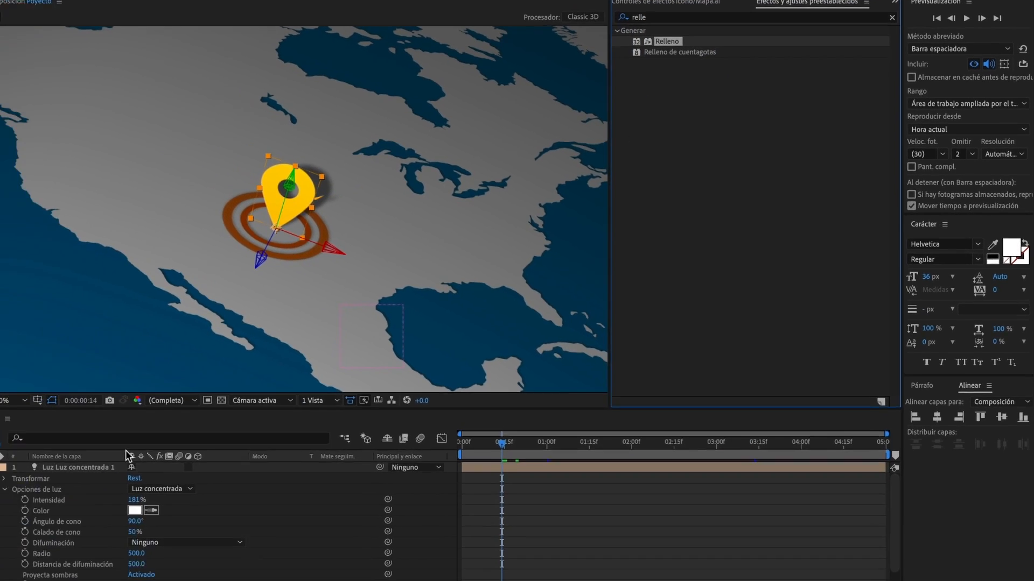
pyautogui.click(46, 434)
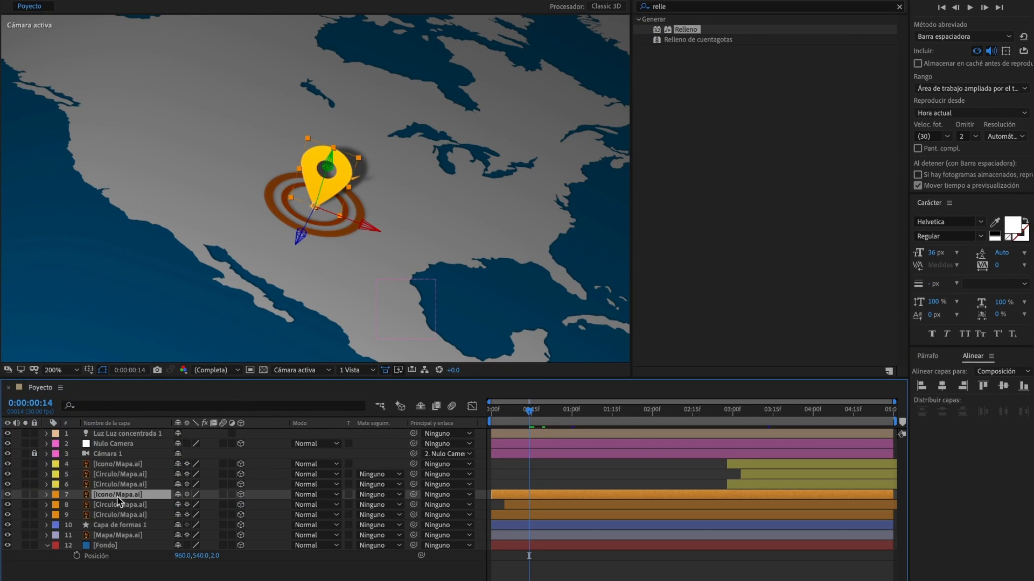
pyautogui.moveTo(702, 35); pyautogui.dragTo(124, 498)
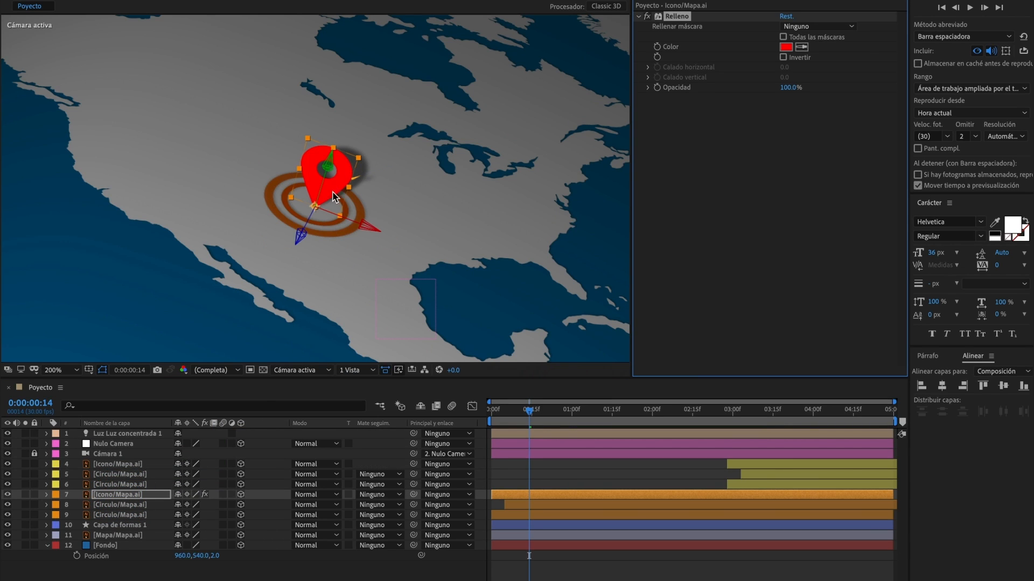
# Set the Relleno colour of the orange-labelled pin layer to white (FFFFFF) and select the effect
pyautogui.click(786, 48)
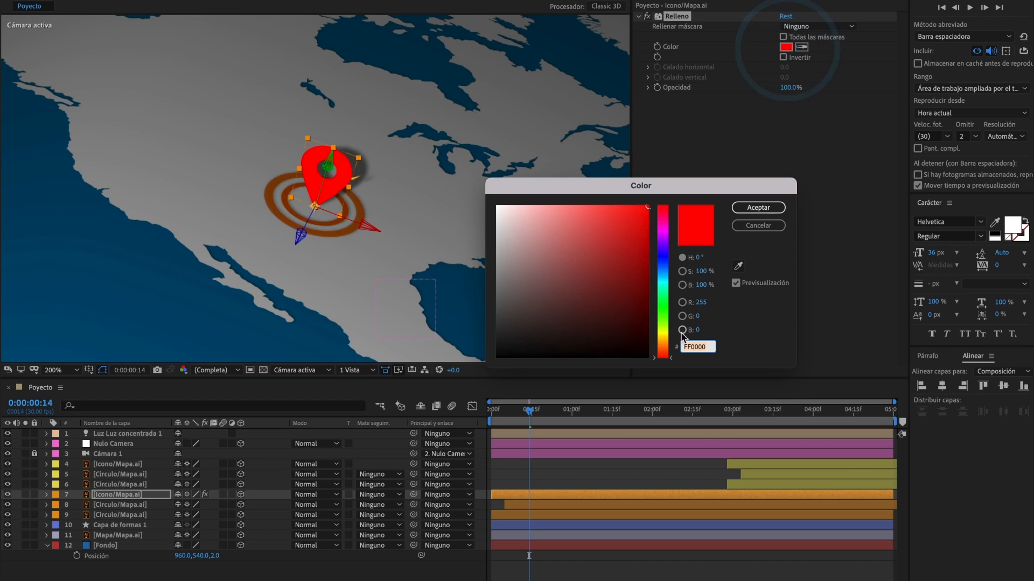
pyautogui.click(509, 214)
pyautogui.moveTo(510, 214); pyautogui.dragTo(488, 203)
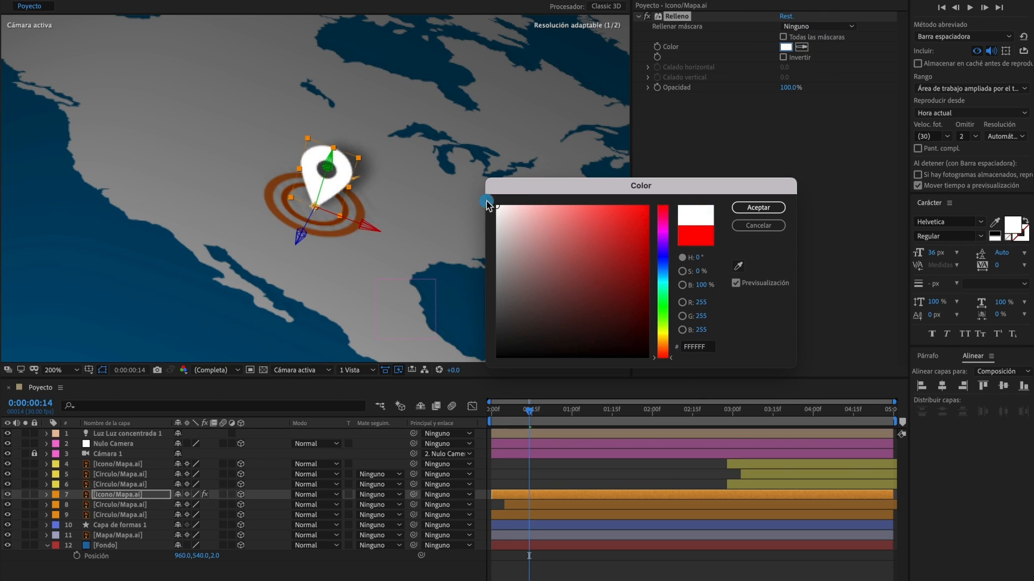
pyautogui.click(758, 208)
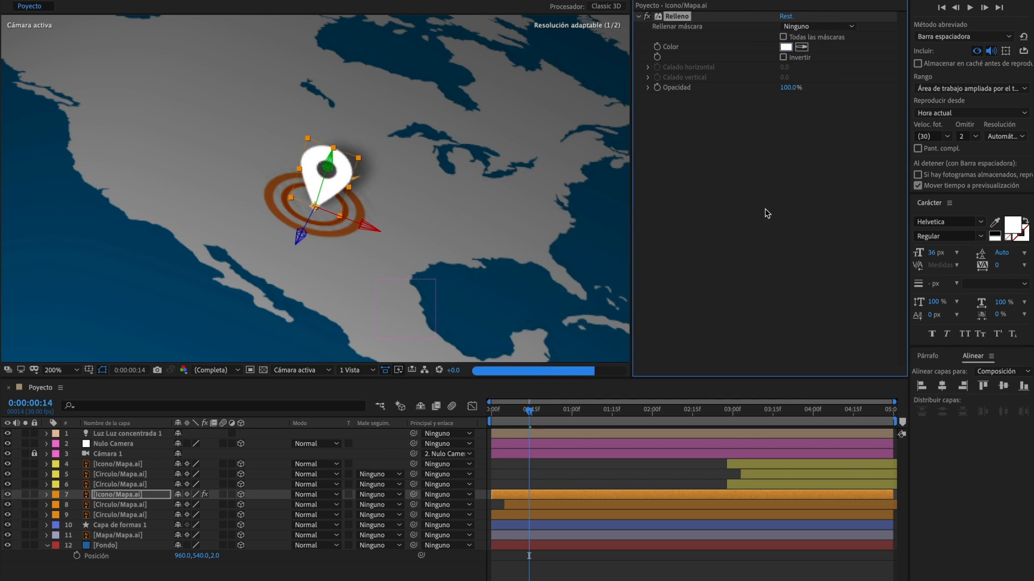
pyautogui.click(687, 20)
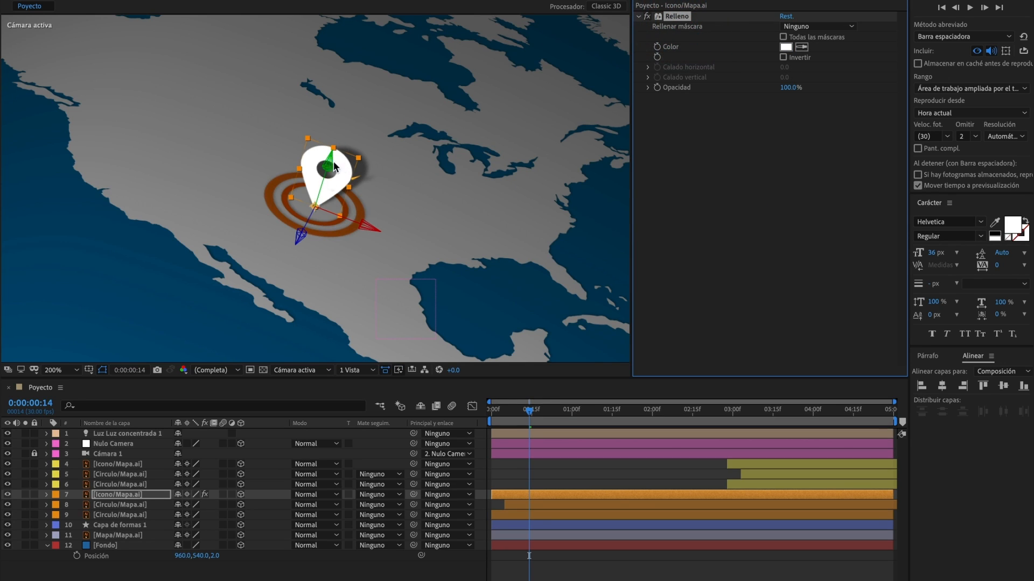
# Copy the white Relleno effect from the orange-labelled pin layer onto the two orange-labelled circle layers 8 and 9
pyautogui.click(675, 21)
pyautogui.hotkey('ctrl', 'c')
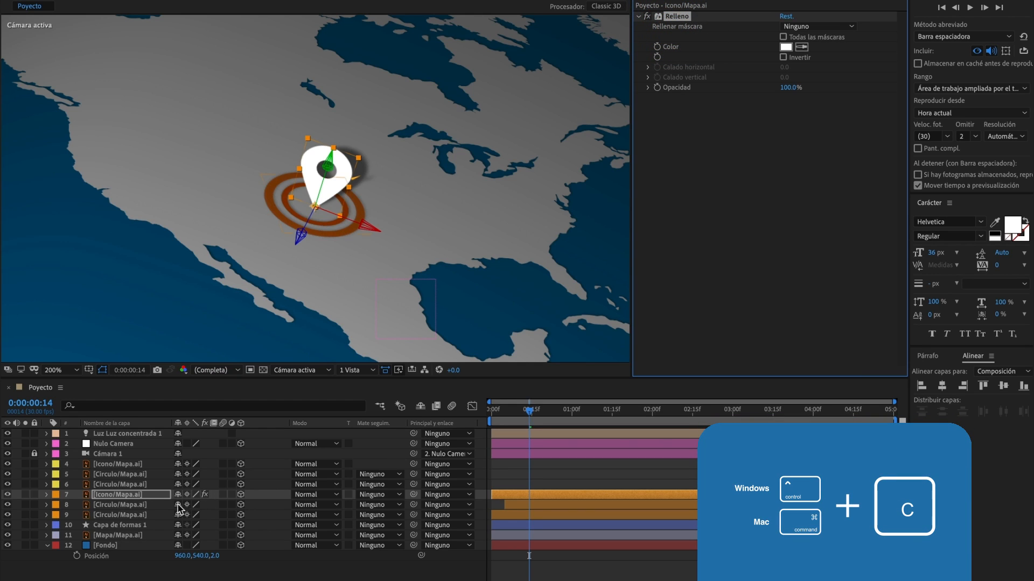
pyautogui.click(128, 505)
pyautogui.keyDown('shift'); pyautogui.click(123, 514); pyautogui.keyUp('shift')
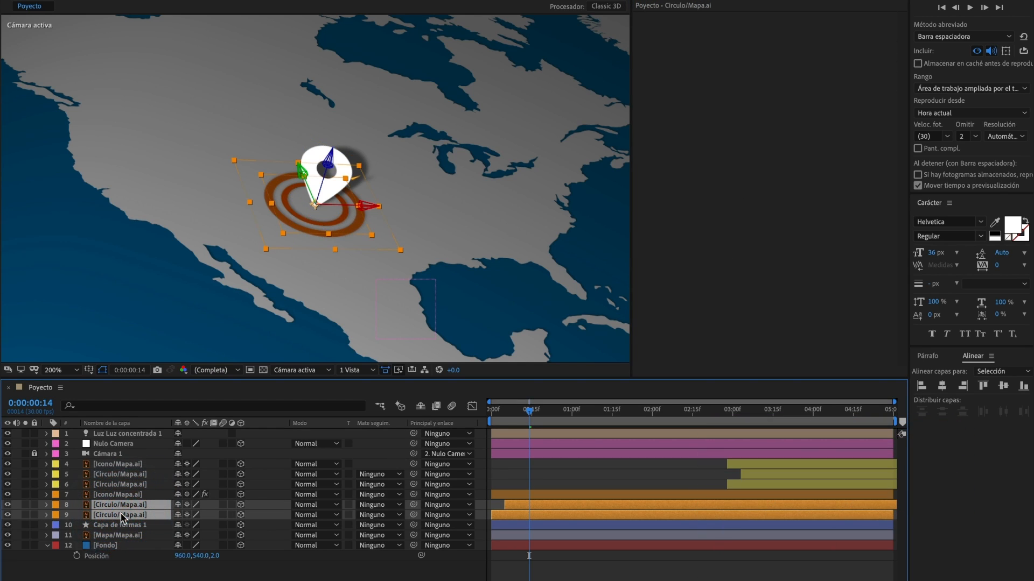
pyautogui.hotkey('ctrl', 'v')
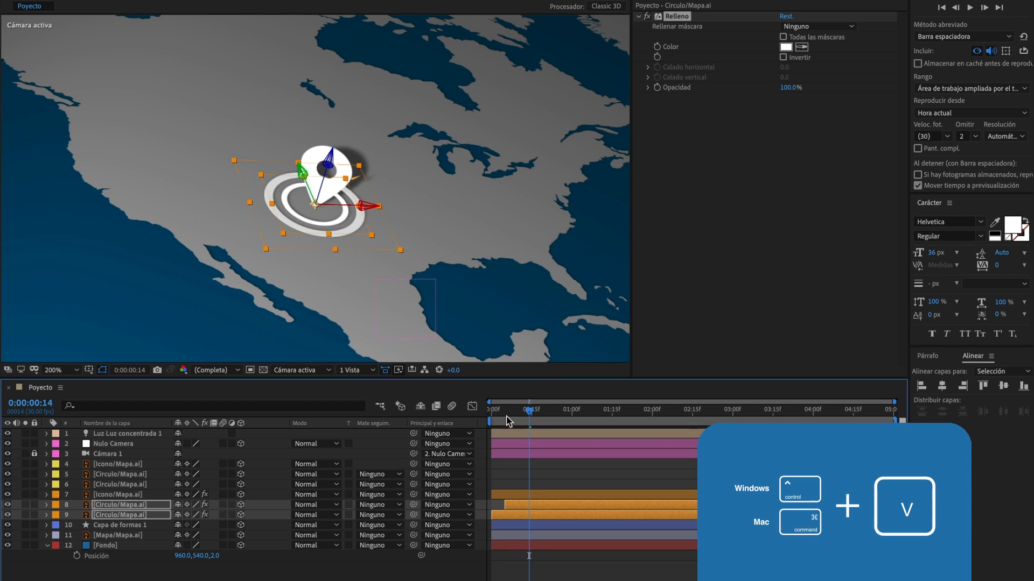
# At 0:00:01:04, rotate the orange-labelled pin layer slightly around its vertical axis where the dashed route meets it
pyautogui.moveTo(519, 418); pyautogui.dragTo(582, 419)
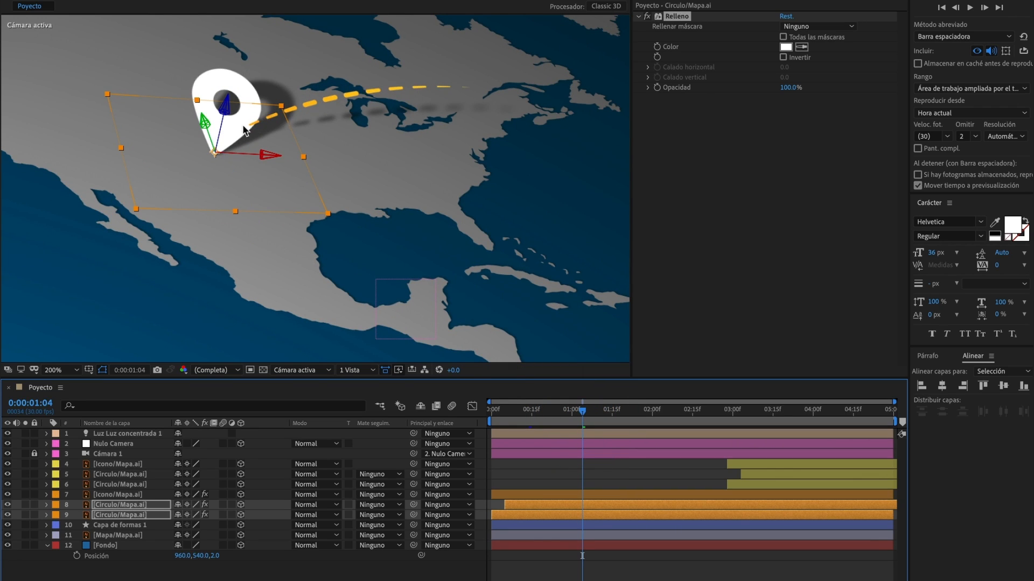
pyautogui.scroll(1, 237, 131)
pyautogui.moveTo(211, 132); pyautogui.dragTo(334, 224)
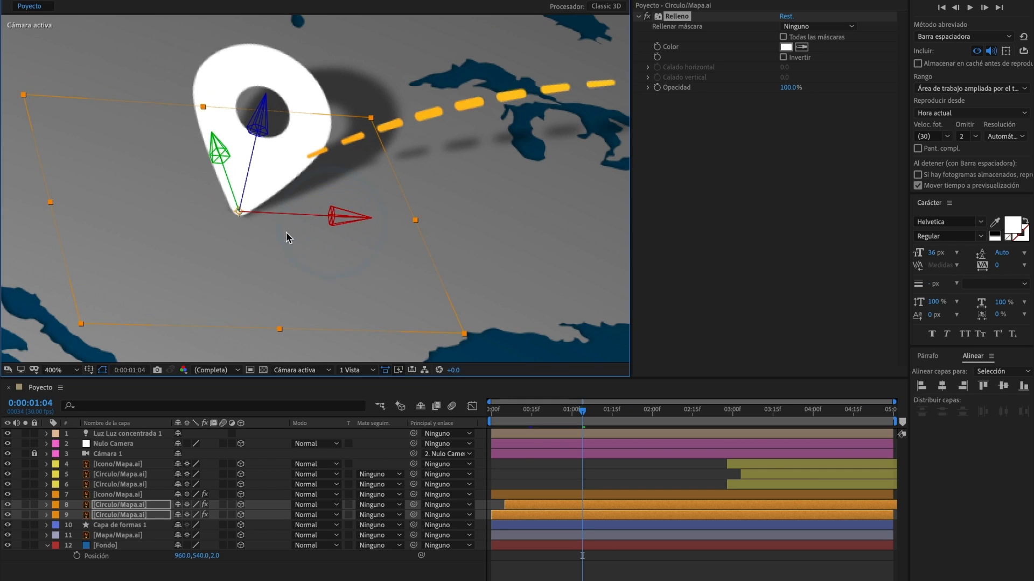
pyautogui.click(120, 495)
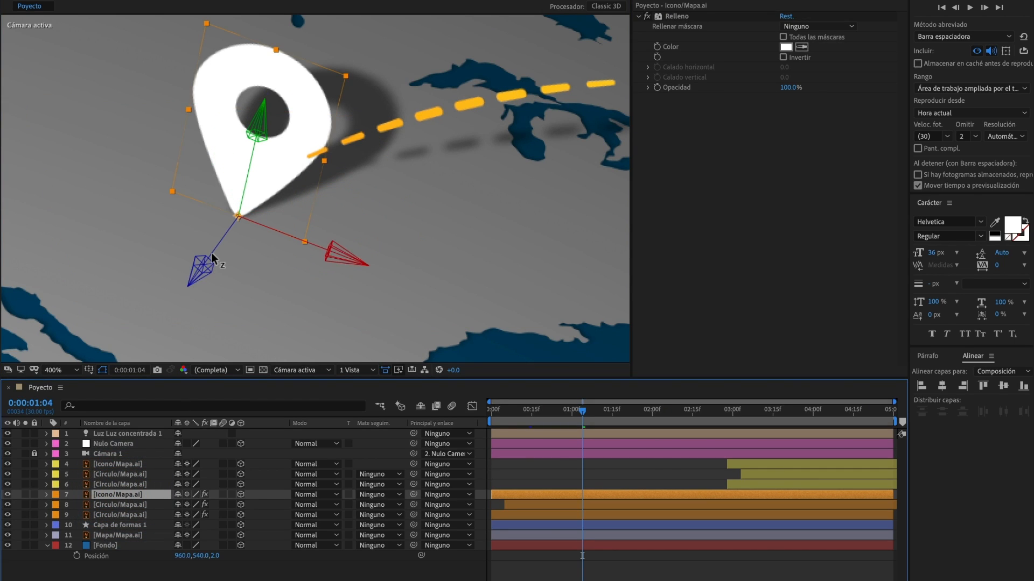
pyautogui.moveTo(211, 253); pyautogui.dragTo(212, 253)
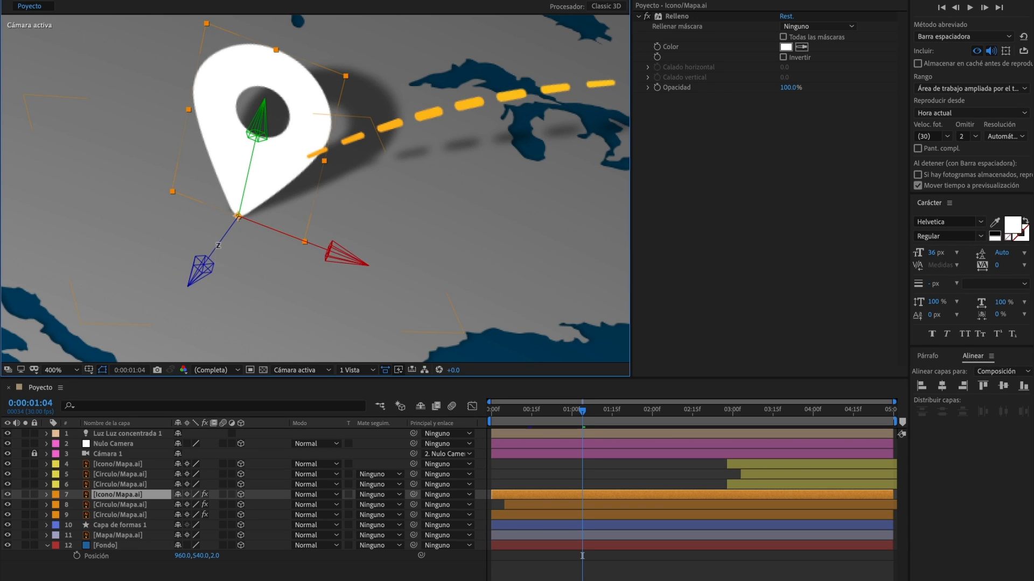
pyautogui.moveTo(249, 174); pyautogui.dragTo(240, 177)
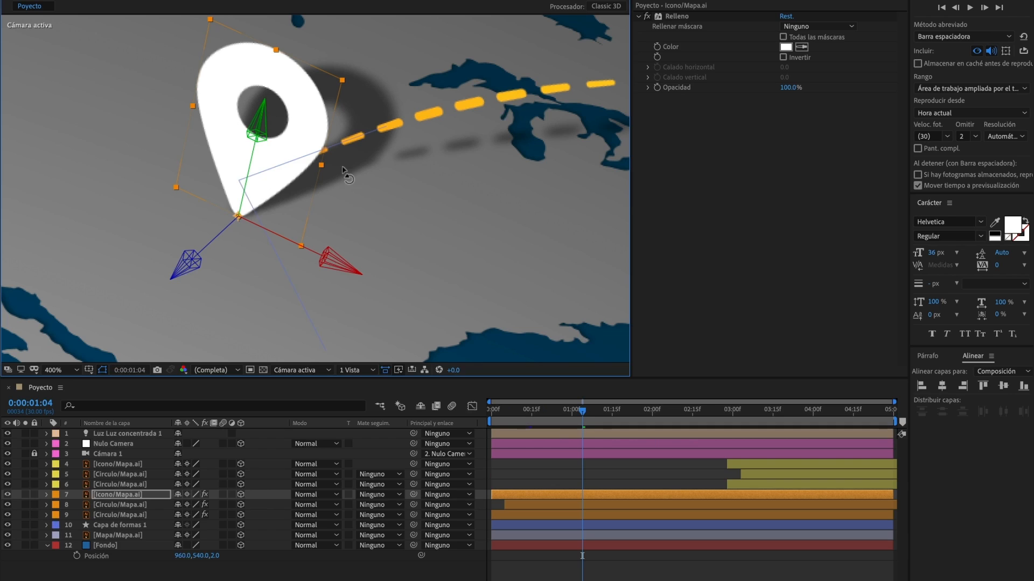
pyautogui.scroll(-1, 440, 247)
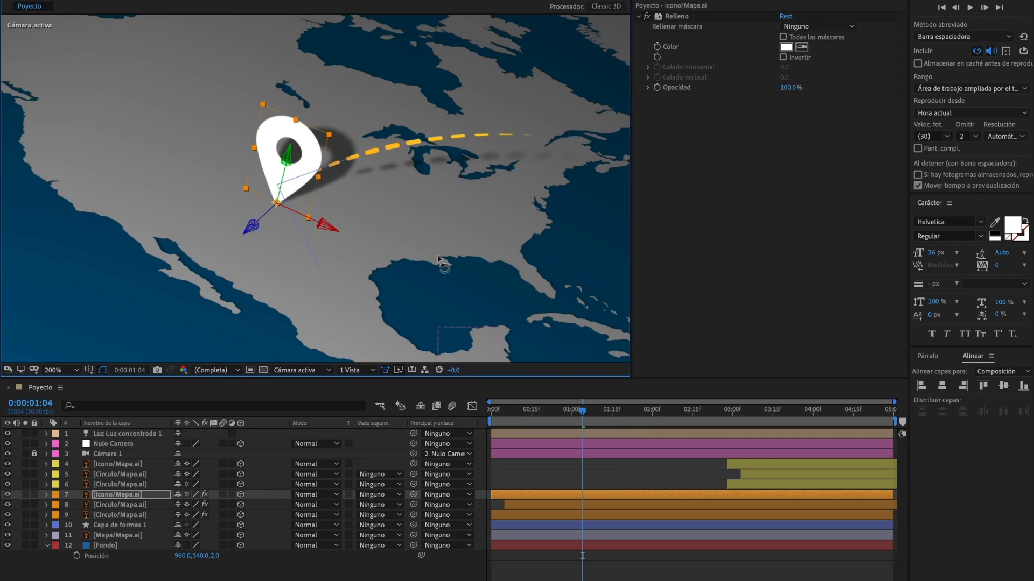
# Paste the white Relleno effect onto the dashed route layer Capa de formas 1, with the time at 0:00:02:10
pyautogui.moveTo(579, 414); pyautogui.dragTo(680, 419)
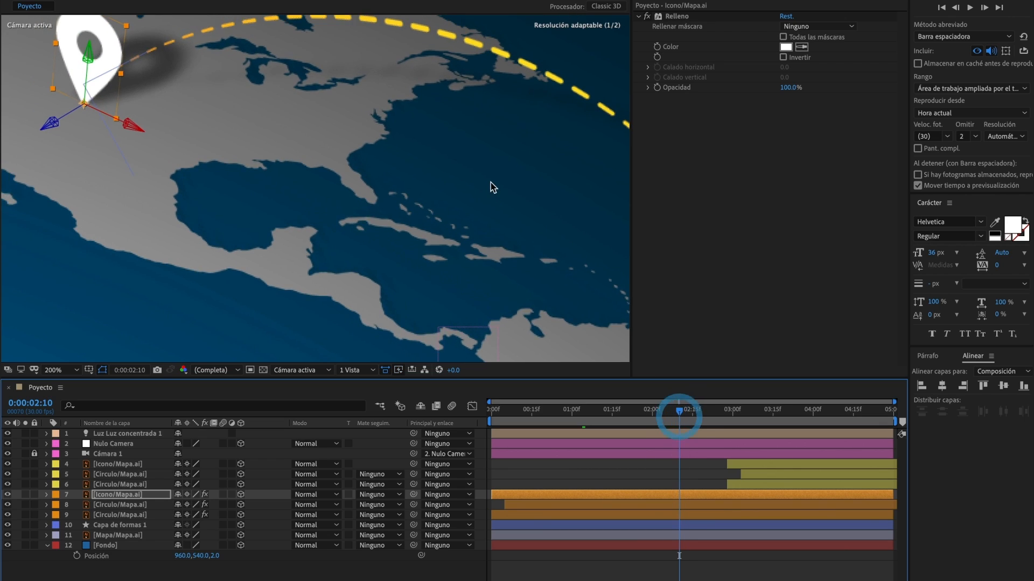
pyautogui.click(443, 223)
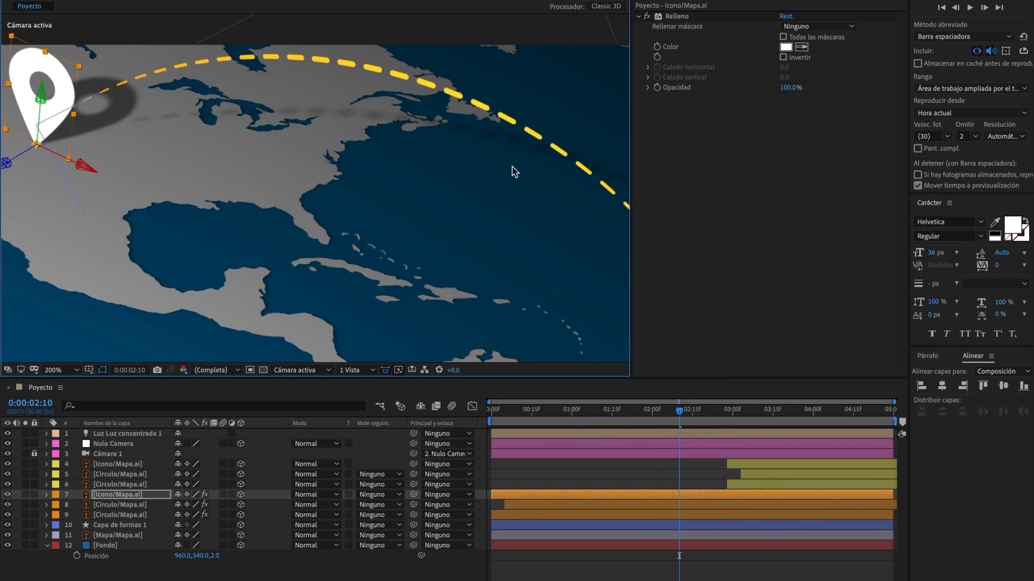
pyautogui.click(110, 525)
pyautogui.hotkey('ctrl', 'v')
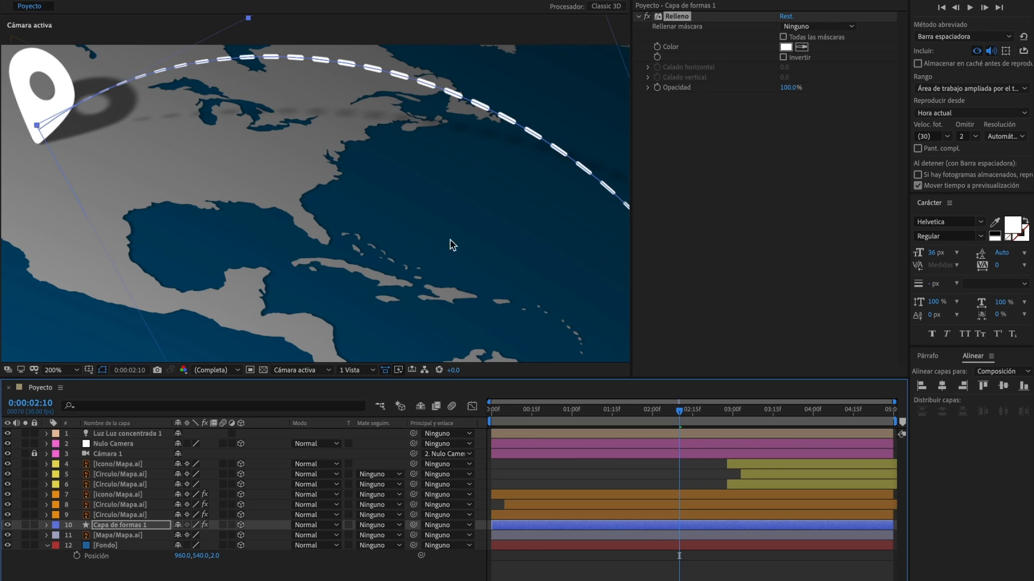
# At 0:00:03:13, paste the white Relleno effect onto the destination pin and its two circle layers, yellow-labelled layers 4 to 6
pyautogui.click(66, 372)
pyautogui.click(70, 395)
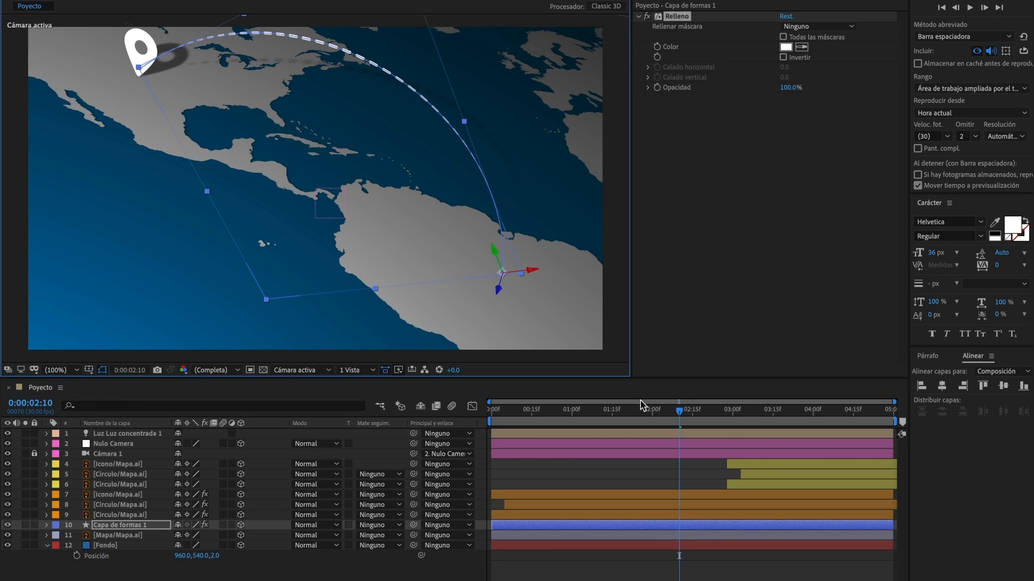
pyautogui.moveTo(679, 411); pyautogui.dragTo(767, 426)
pyautogui.click(607, 306)
pyautogui.click(423, 203)
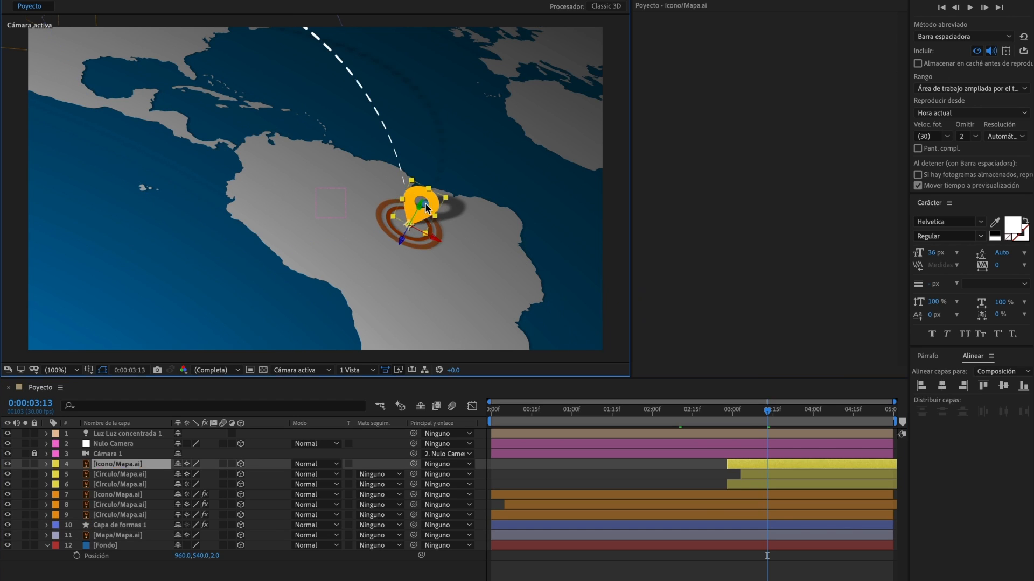
pyautogui.keyDown('shift'); pyautogui.click(745, 482); pyautogui.keyUp('shift')
pyautogui.hotkey('ctrl', 'v')
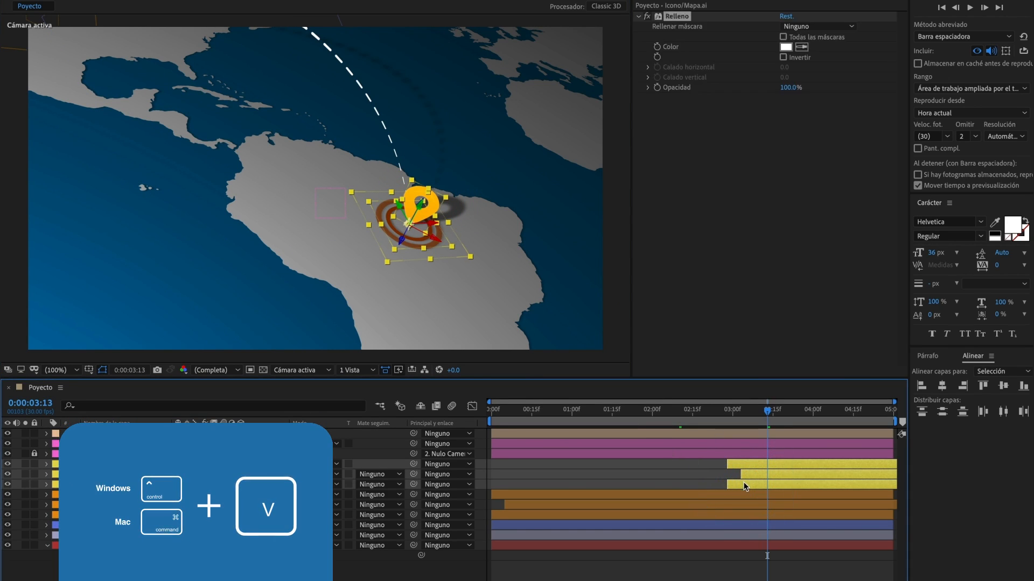
# Preview the animation with the recoloured pins, circles and route, and set the current time to 0:00:00:28
pyautogui.click(779, 414)
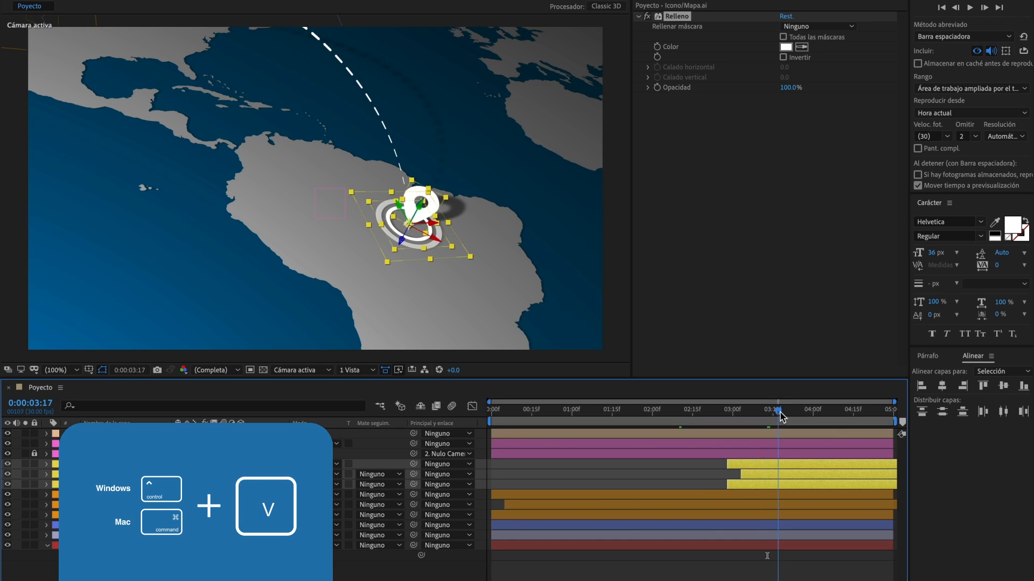
pyautogui.press('space')
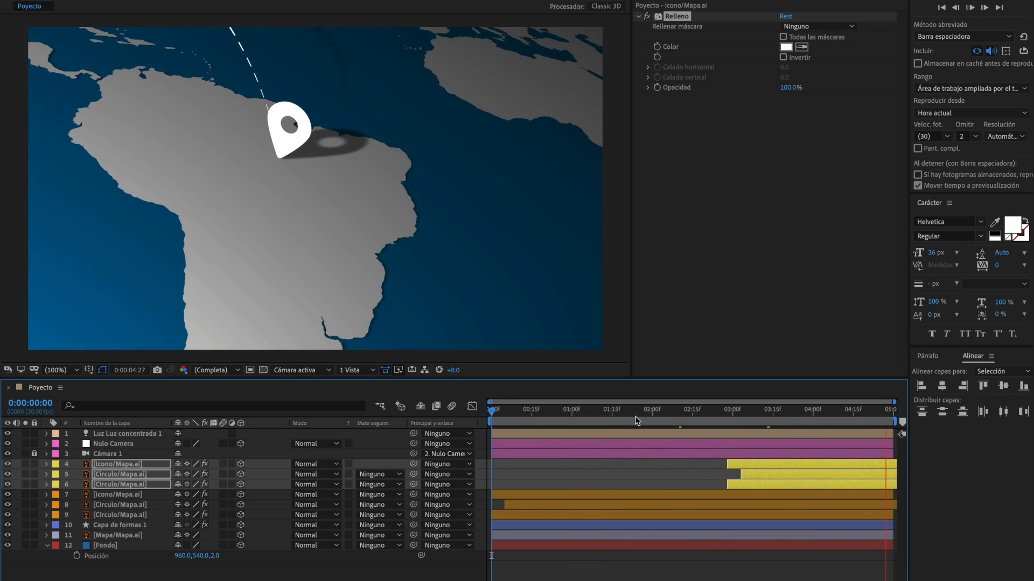
pyautogui.press('space')
pyautogui.moveTo(873, 417); pyautogui.dragTo(563, 461)
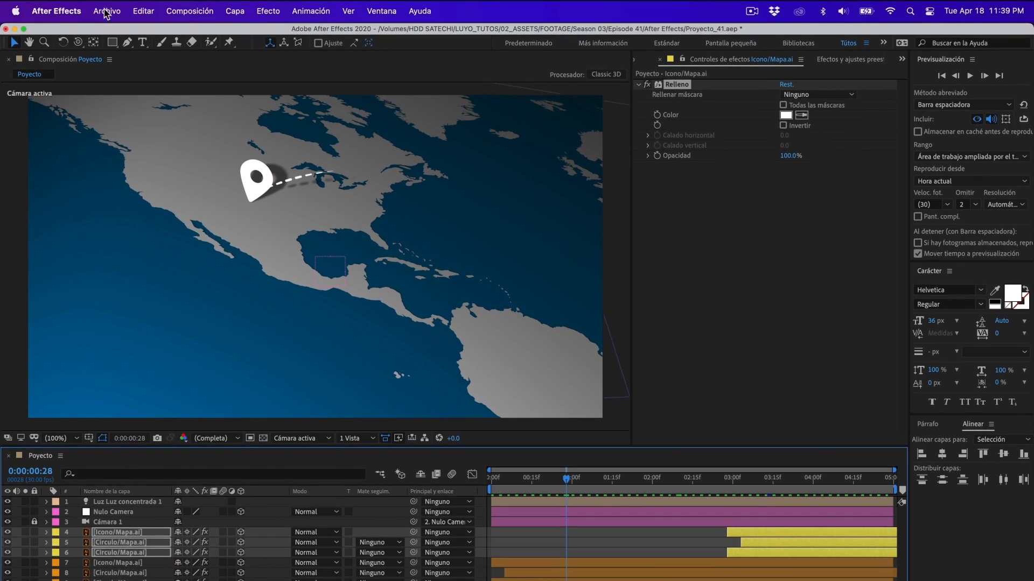
# Import the paper texture D_Paper_04_DIFF.jpg from the Downloads folder into the project
pyautogui.click(105, 12)
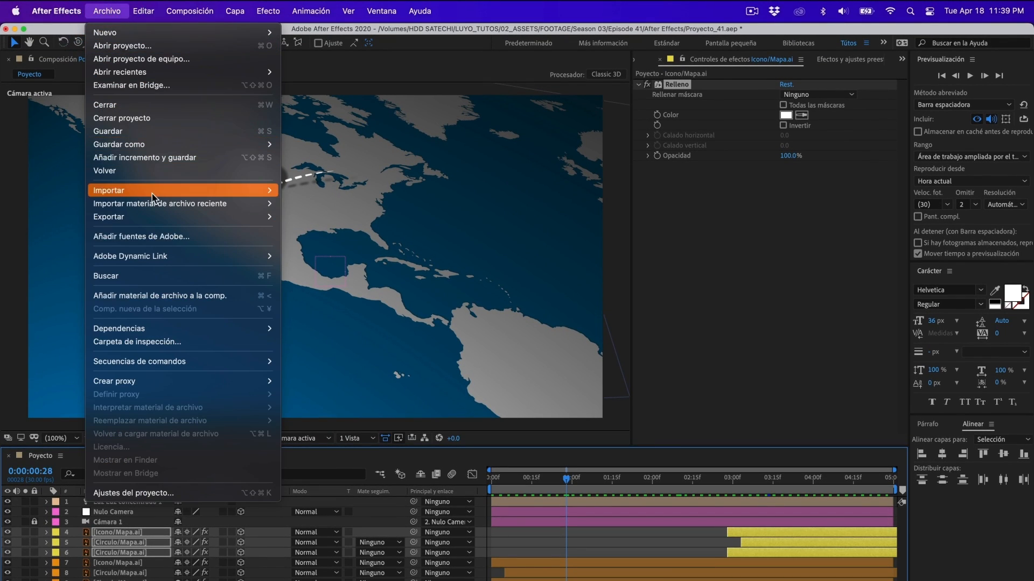
pyautogui.moveTo(152, 198)
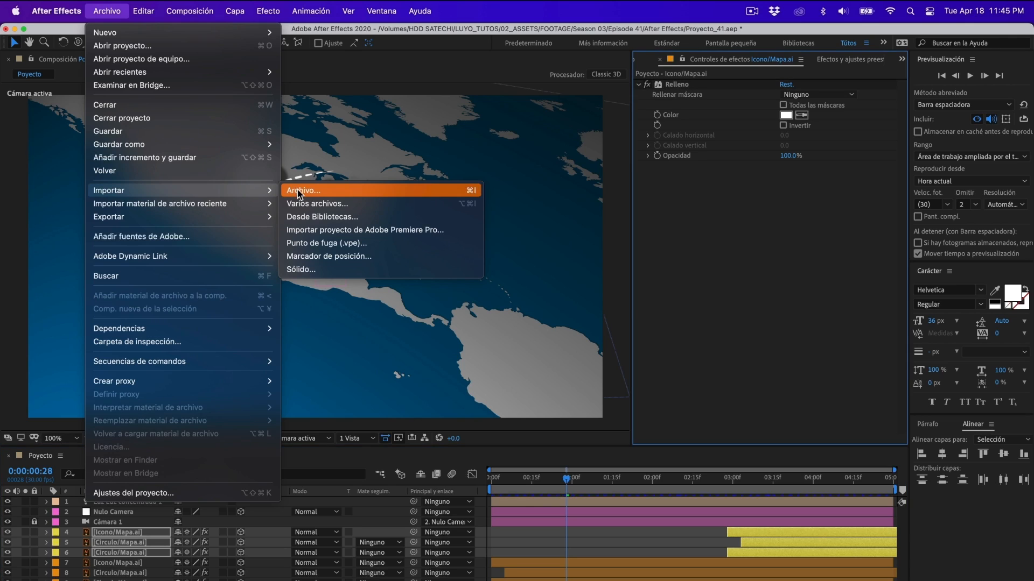
pyautogui.click(298, 191)
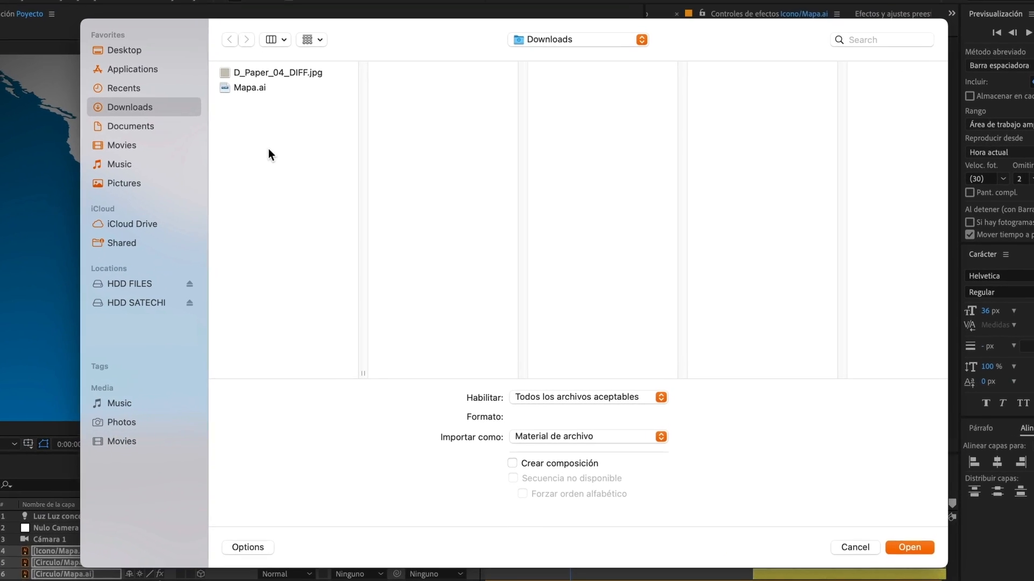
pyautogui.click(271, 72)
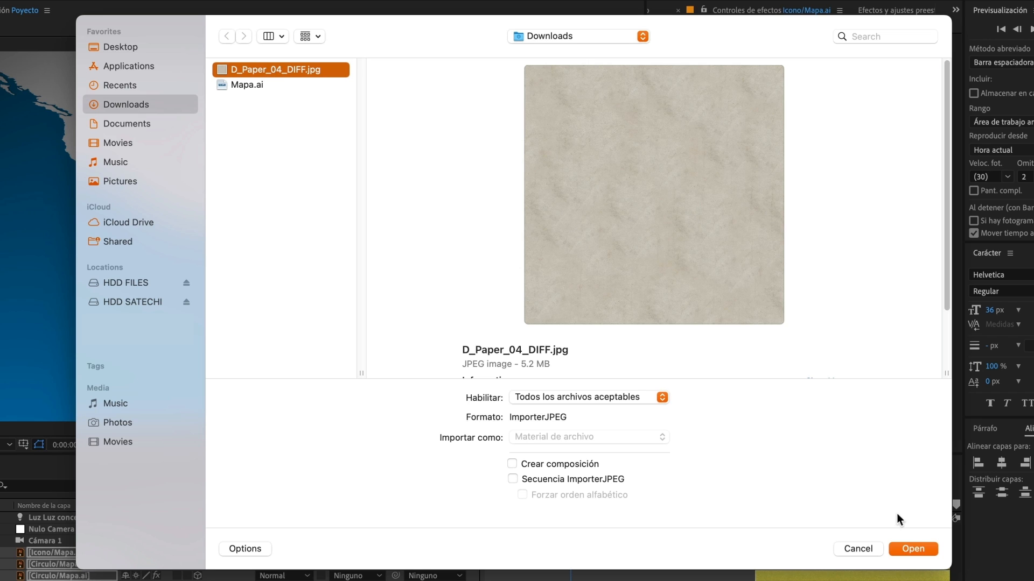
pyautogui.click(910, 545)
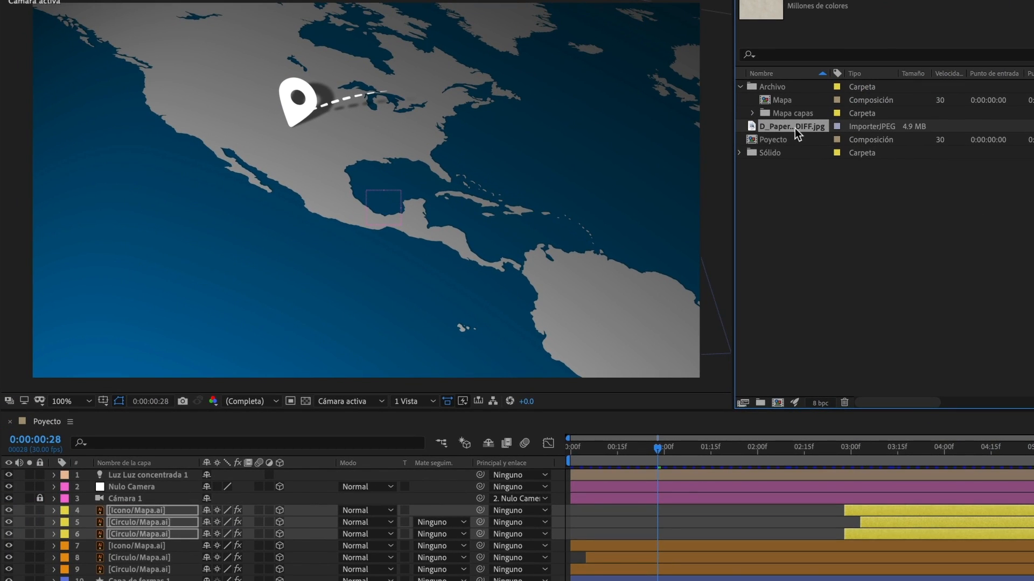
# Place the paper texture below Cámara 1 as a 3D layer with the Superponer blending mode
pyautogui.moveTo(795, 127); pyautogui.dragTo(122, 501)
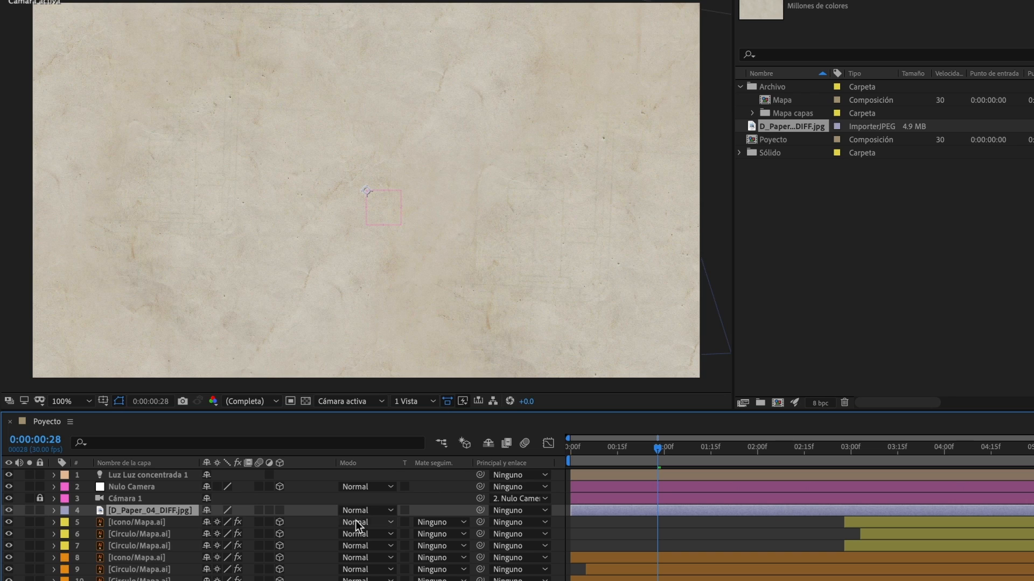
pyautogui.click(280, 510)
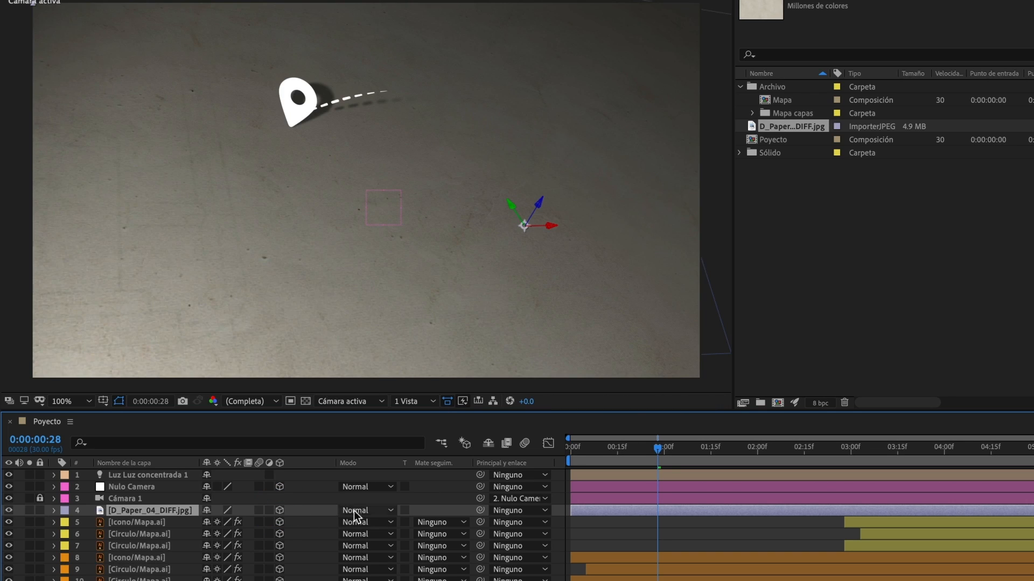
pyautogui.click(362, 512)
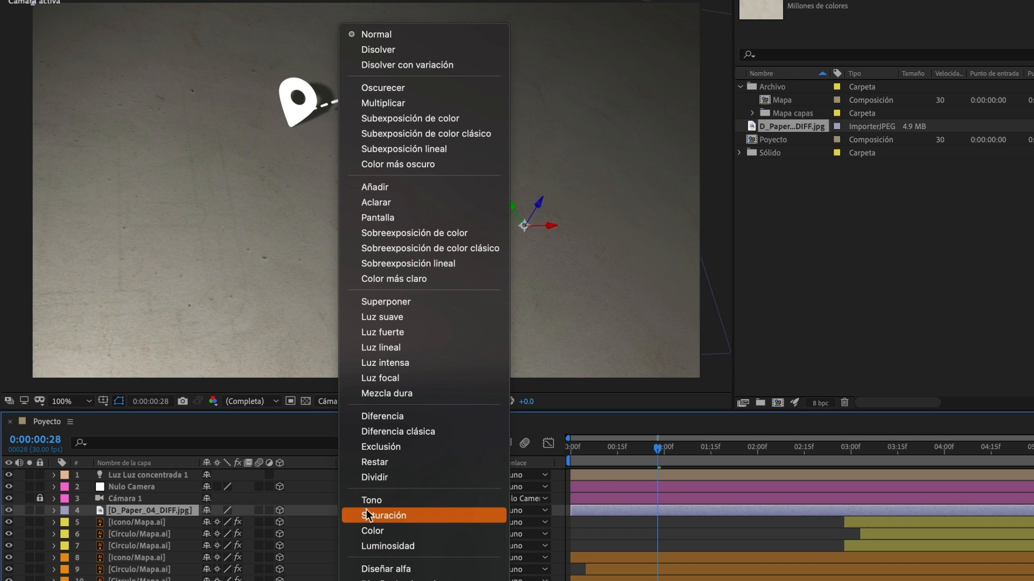
pyautogui.click(433, 307)
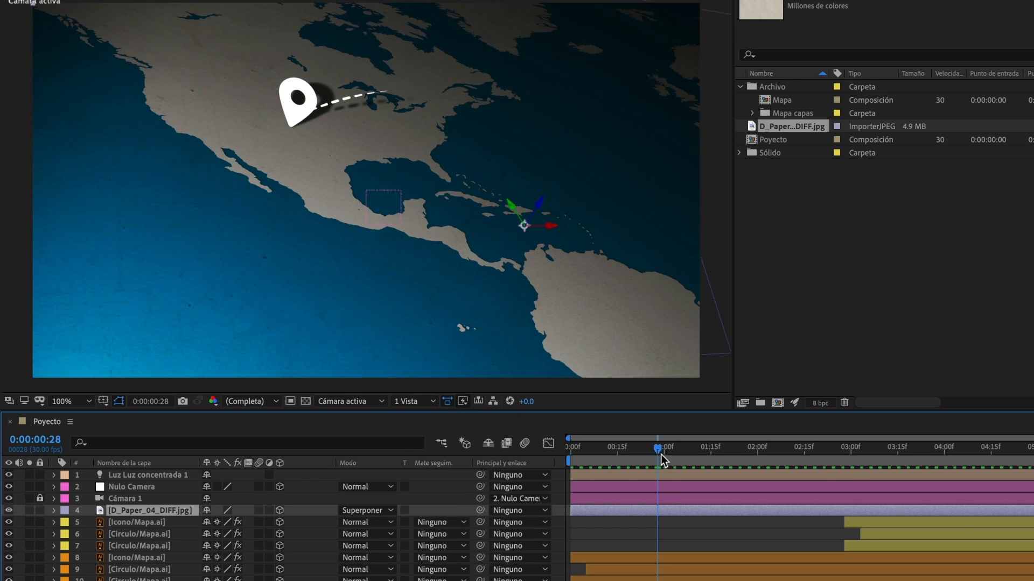
pyautogui.moveTo(661, 455)
pyautogui.mouseDown()
pyautogui.moveTo(587, 451)
pyautogui.moveTo(702, 456)
pyautogui.moveTo(664, 457)
pyautogui.mouseUp()
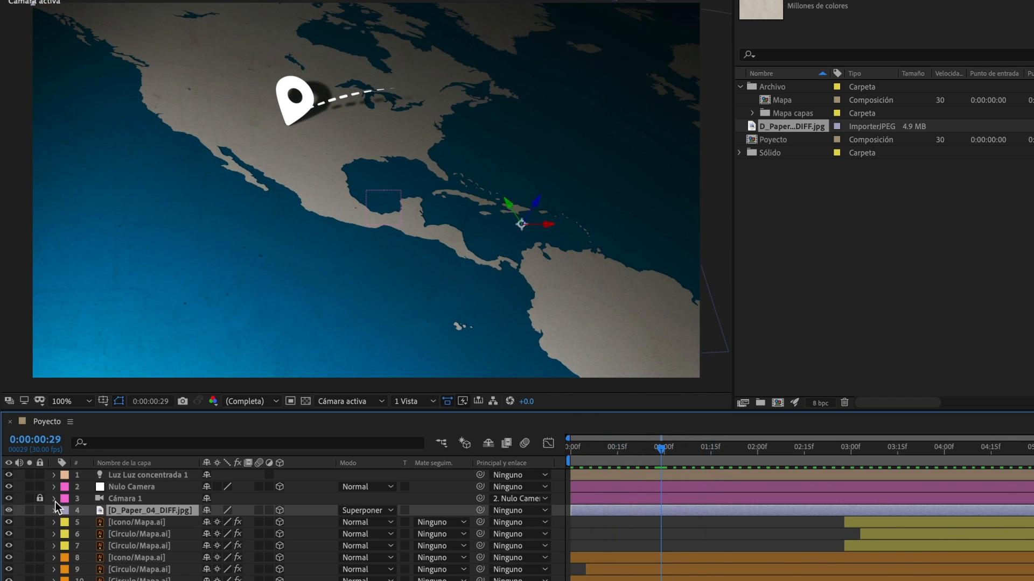
# Unlock the Cámara 1 layer and turn on Profundidad de campo in its camera options
pyautogui.click(41, 498)
pyautogui.click(107, 499)
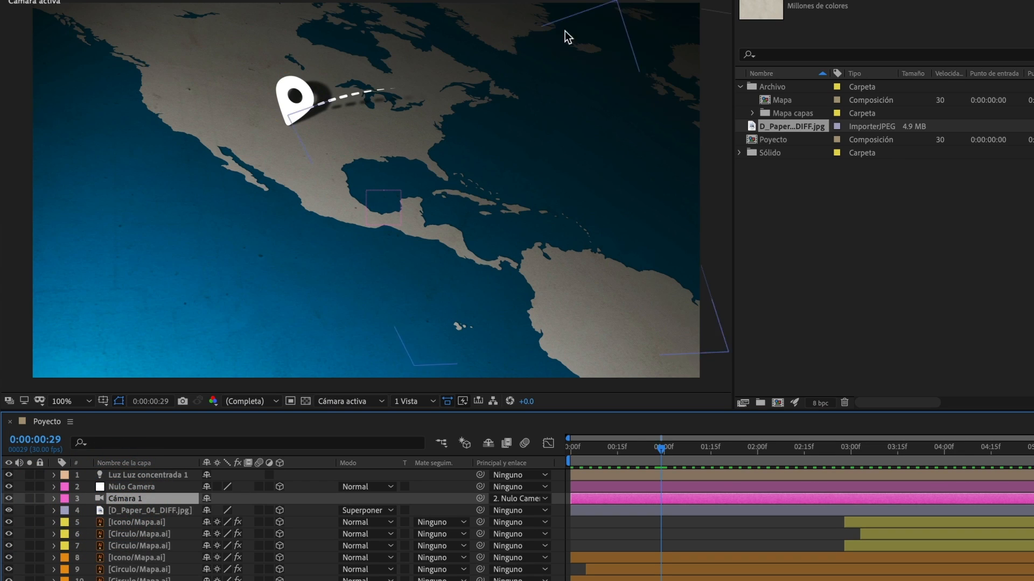
pyautogui.click(53, 499)
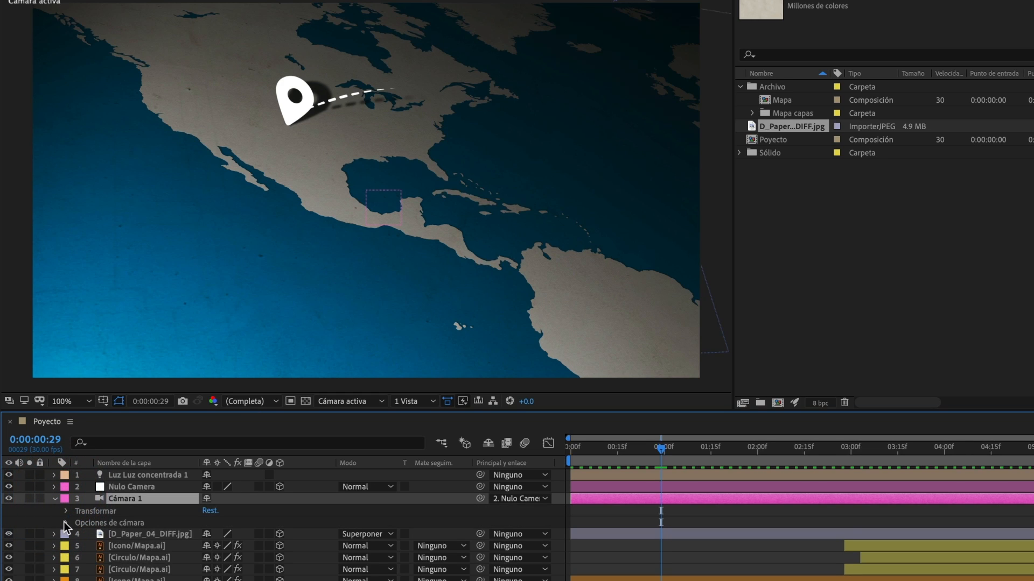
pyautogui.click(65, 522)
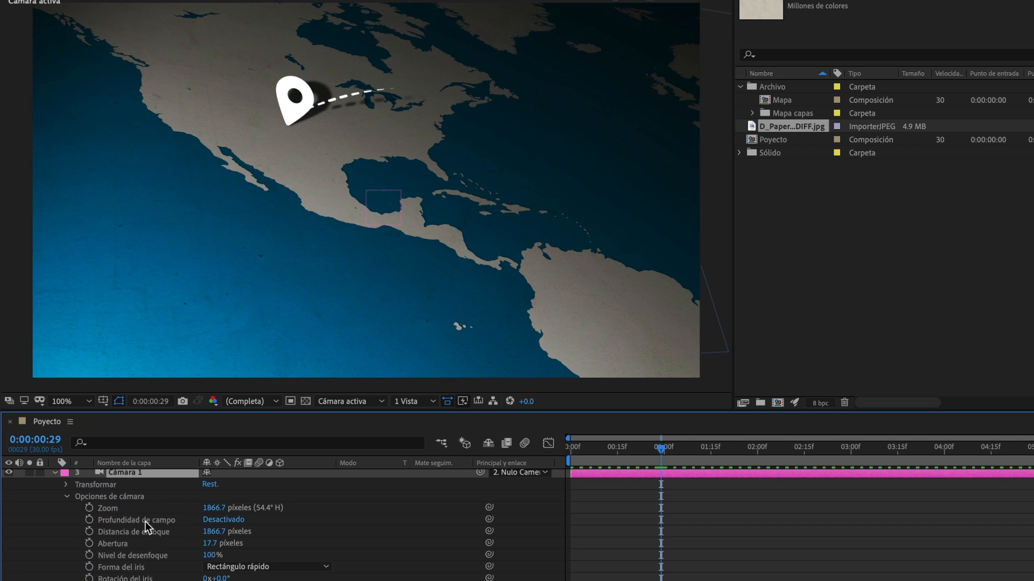
pyautogui.click(221, 520)
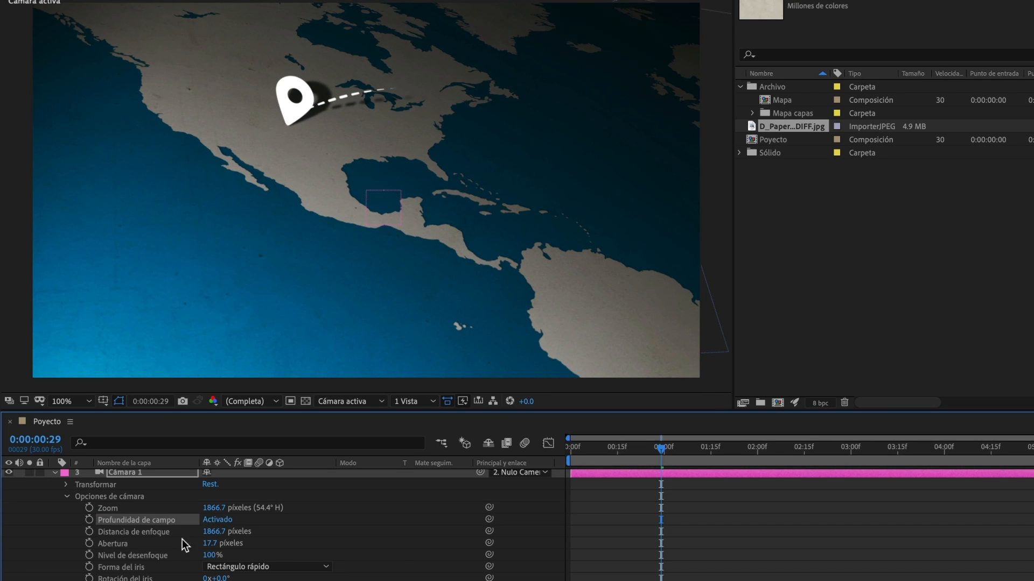
# Set the Abertura of Cámara 1 to 100 pixels
pyautogui.click(212, 544)
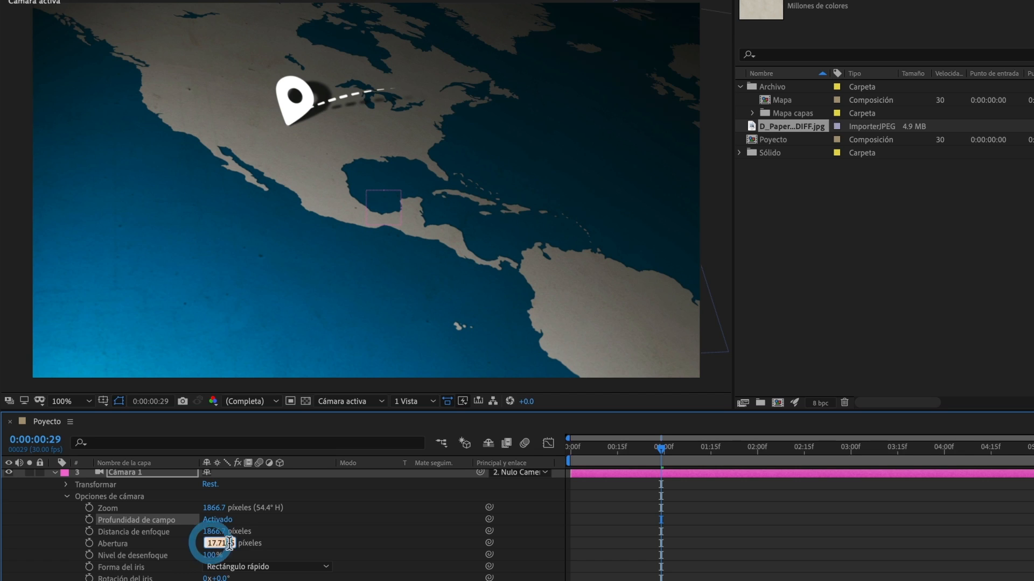
pyautogui.write('100')
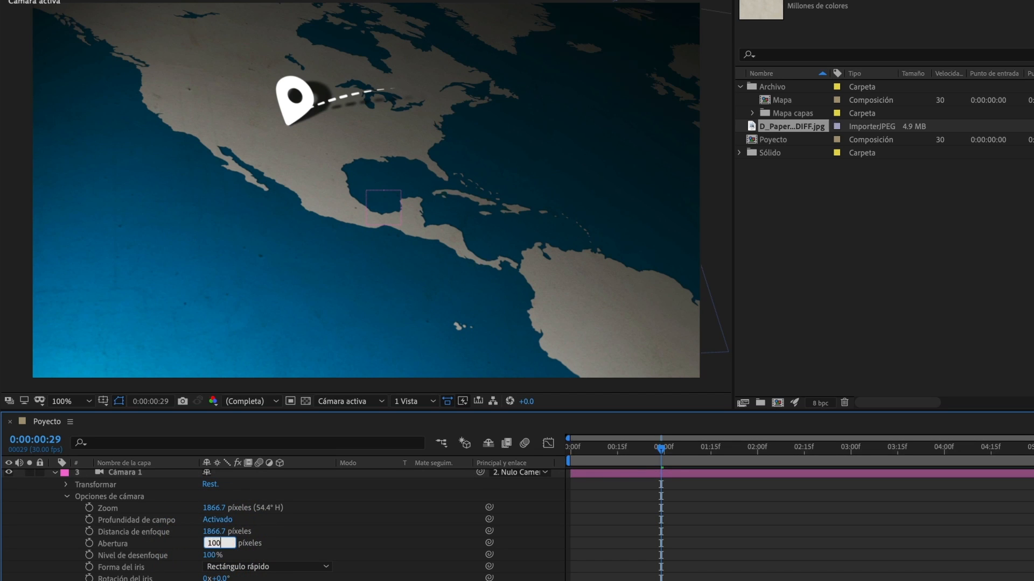
pyautogui.press('Return')
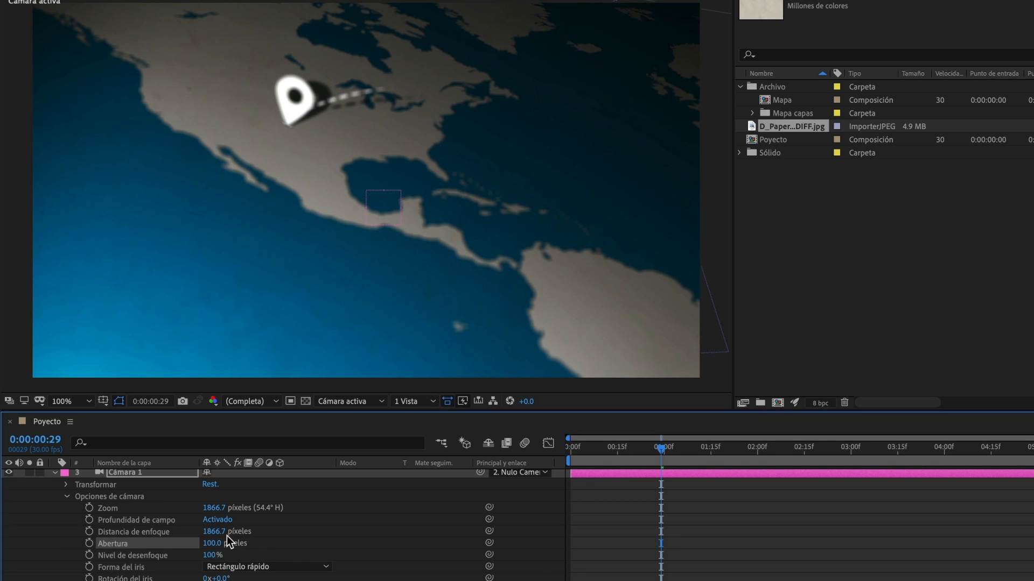
# Set the Distancia de enfoque of Cámara 1 to 900 pixels and start its keyframe animation at 0:00:00:00
pyautogui.moveTo(219, 533); pyautogui.dragTo(204, 531)
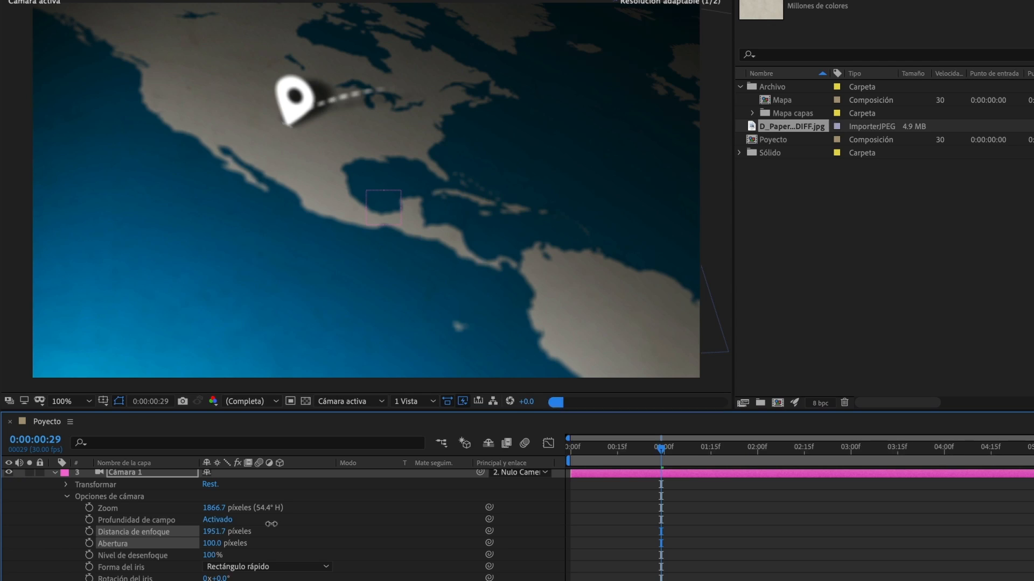
pyautogui.moveTo(271, 524); pyautogui.dragTo(19, 531)
pyautogui.click(164, 532)
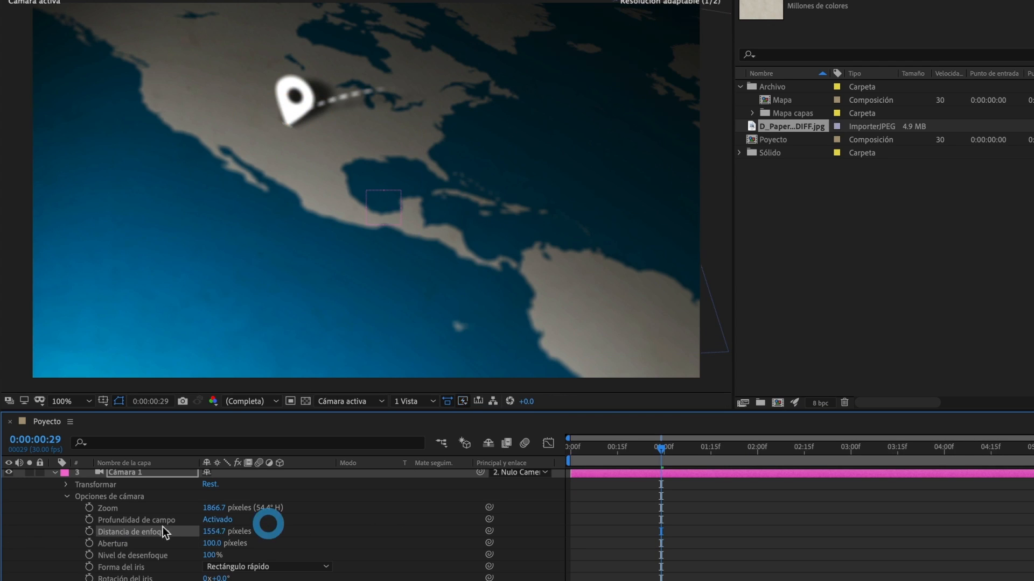
pyautogui.click(225, 530)
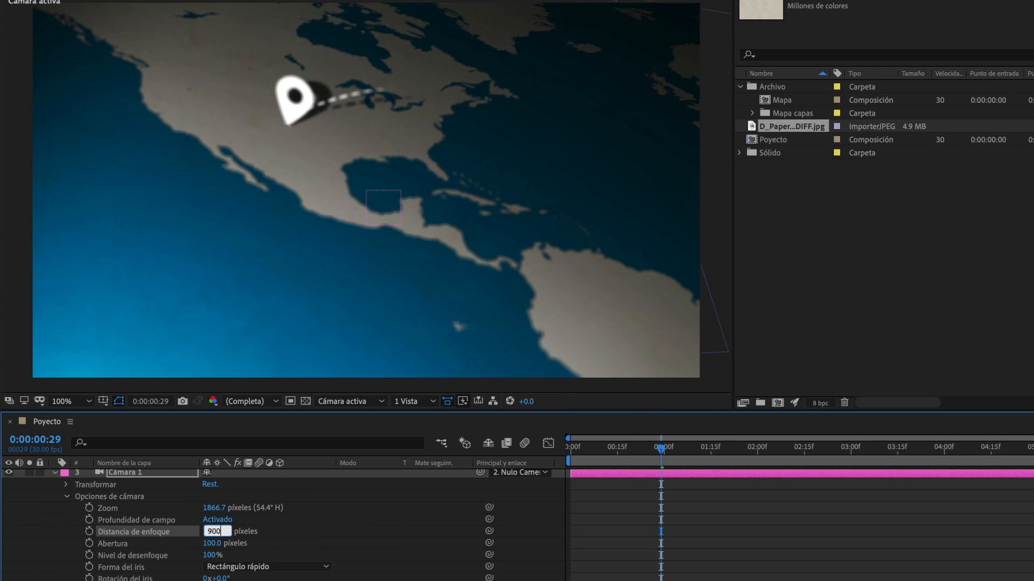
pyautogui.press('Return')
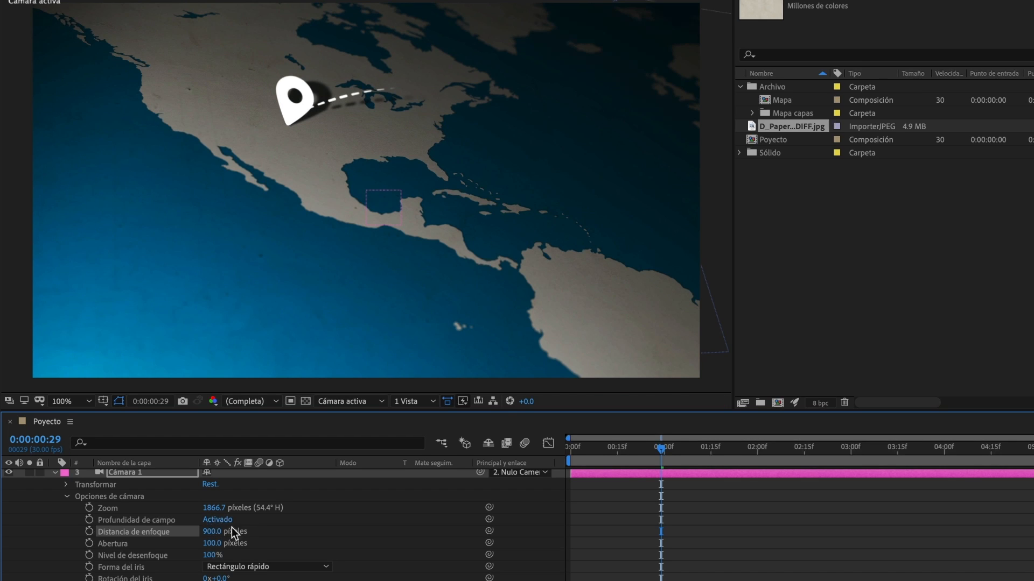
pyautogui.moveTo(661, 457); pyautogui.dragTo(555, 460)
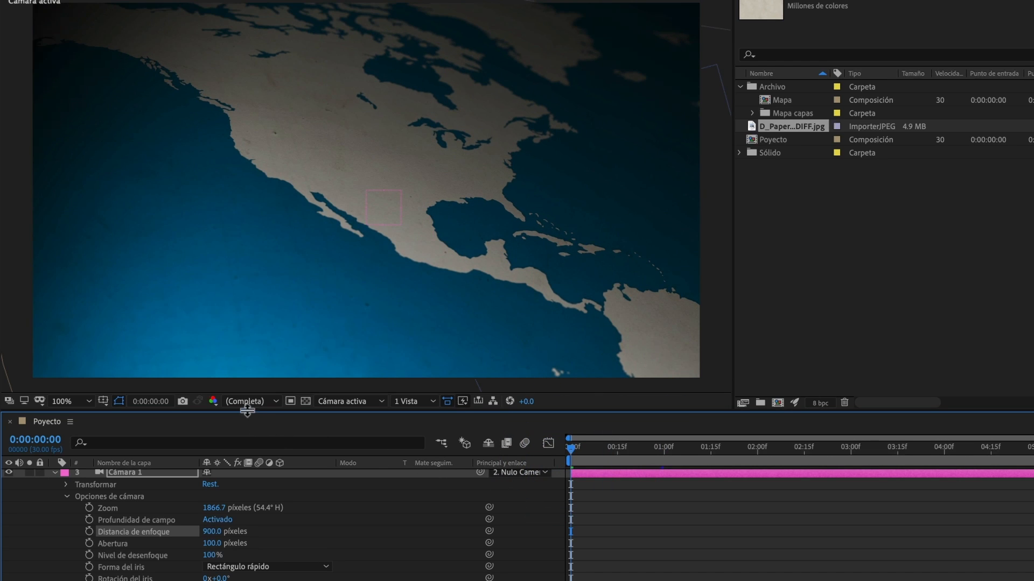
pyautogui.click(89, 532)
# Add a Distancia de enfoque keyframe of 688 pixels at 0:00:03:19 for Cámara 1
pyautogui.moveTo(589, 454); pyautogui.dragTo(910, 469)
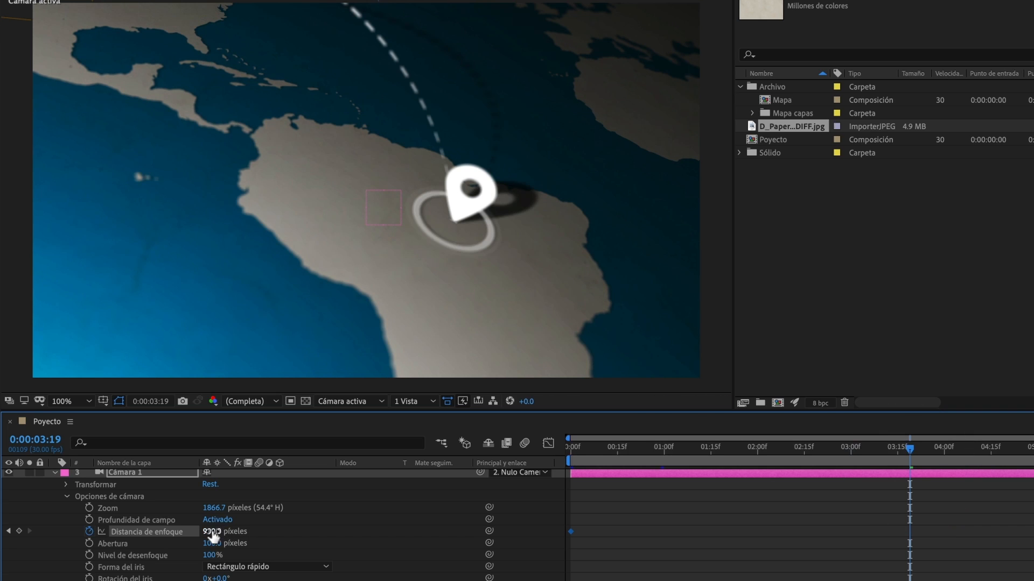
pyautogui.moveTo(214, 535); pyautogui.dragTo(369, 534)
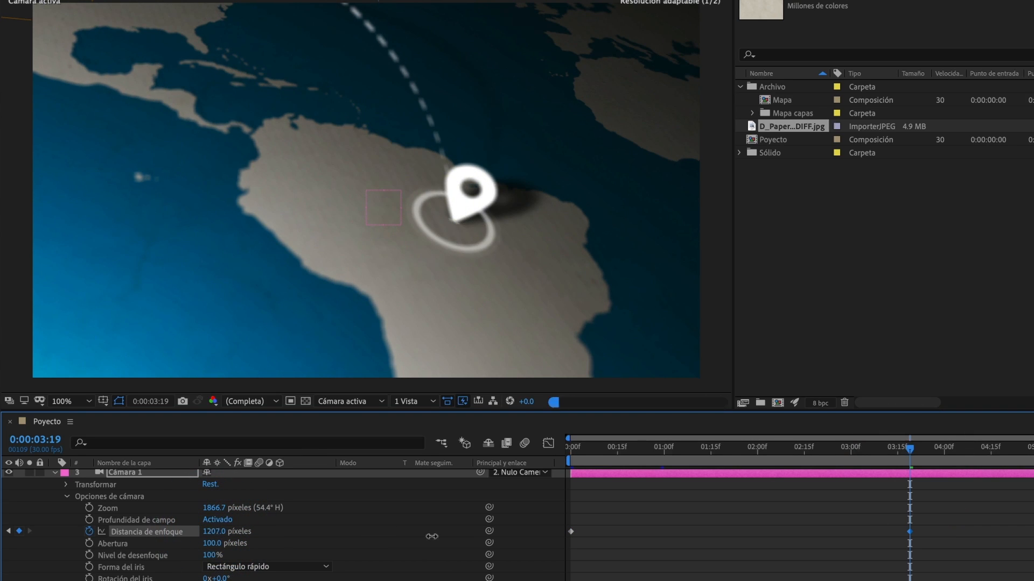
pyautogui.moveTo(432, 536); pyautogui.dragTo(270, 542)
pyautogui.moveTo(99, 544); pyautogui.dragTo(81, 545)
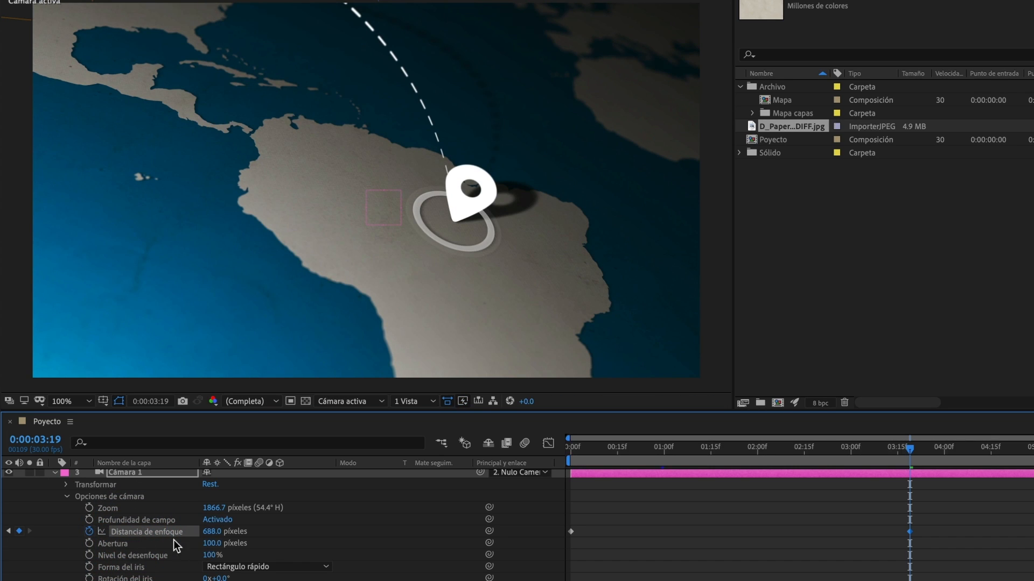
# Add a Distancia de enfoque keyframe of 605 pixels at 0:00:04:29 for Cámara 1
pyautogui.moveTo(907, 456); pyautogui.dragTo(1031, 448)
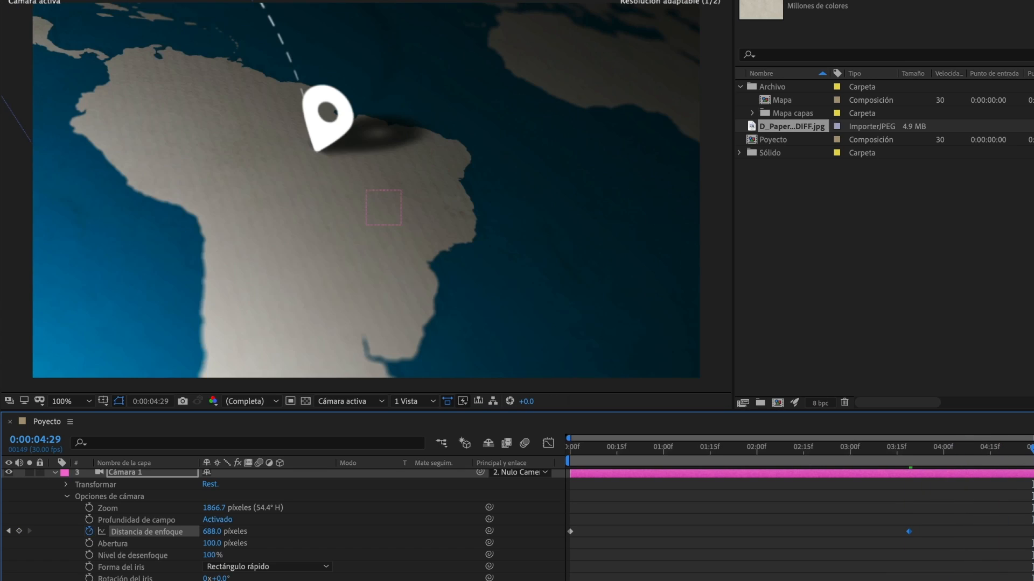
pyautogui.moveTo(215, 532); pyautogui.dragTo(195, 534)
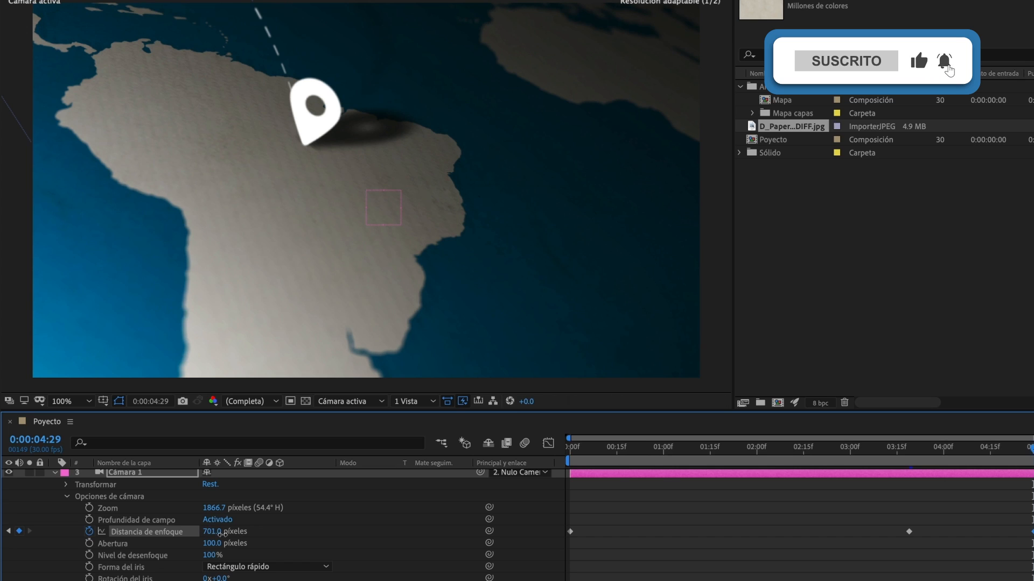
pyautogui.moveTo(203, 533); pyautogui.dragTo(161, 543)
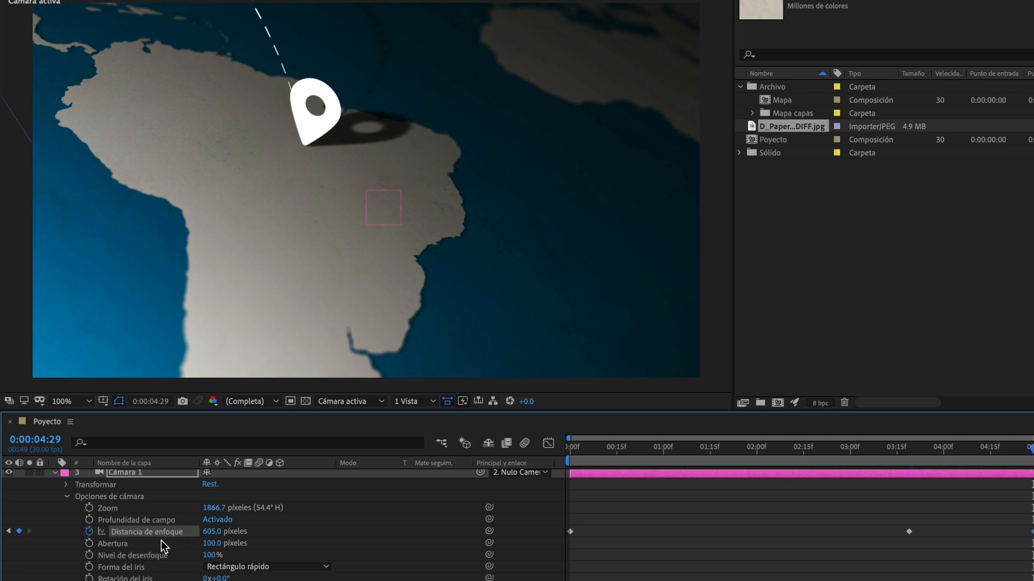
# Preview the map animation from the first frame and scrub through it to check the camera focus
pyautogui.moveTo(1031, 451); pyautogui.dragTo(558, 471)
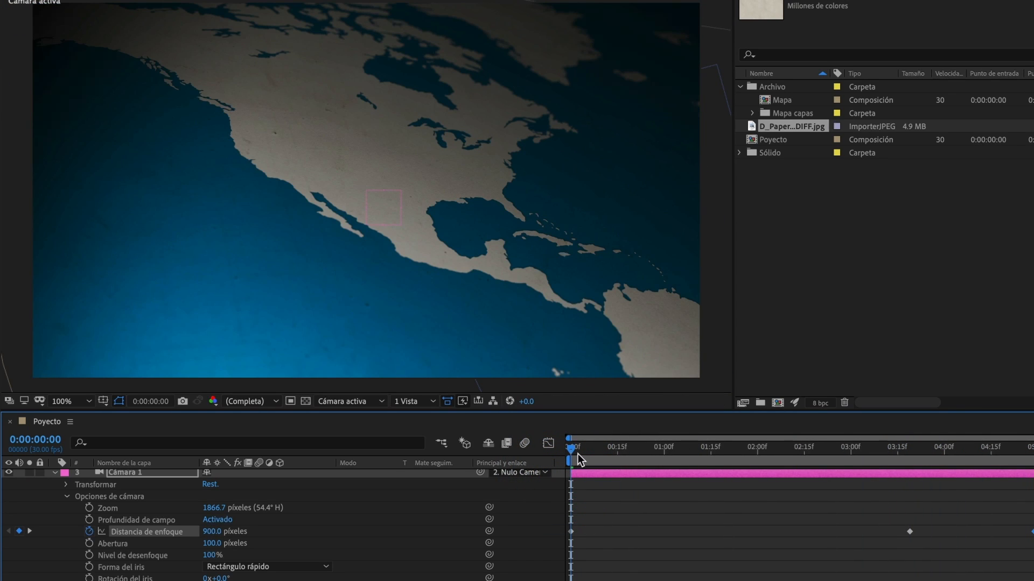
pyautogui.press('space')
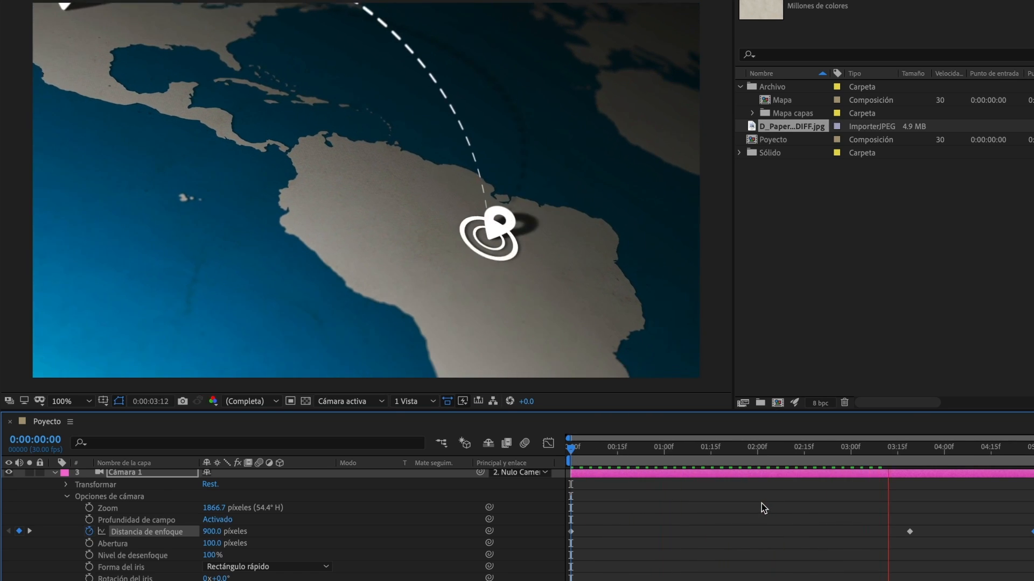
pyautogui.press('space')
pyautogui.moveTo(897, 451); pyautogui.dragTo(572, 503)
pyautogui.moveTo(586, 454); pyautogui.dragTo(713, 461)
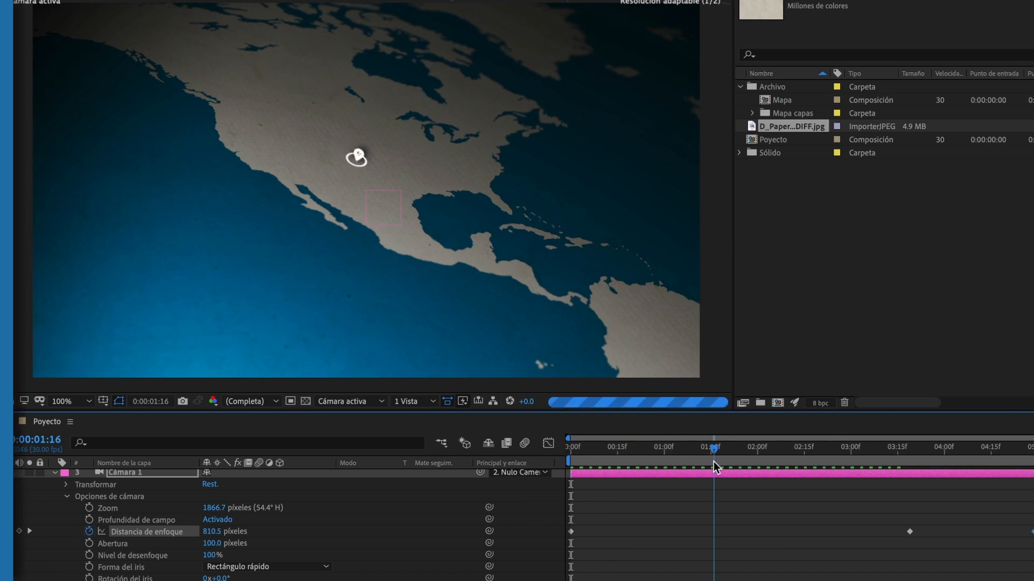